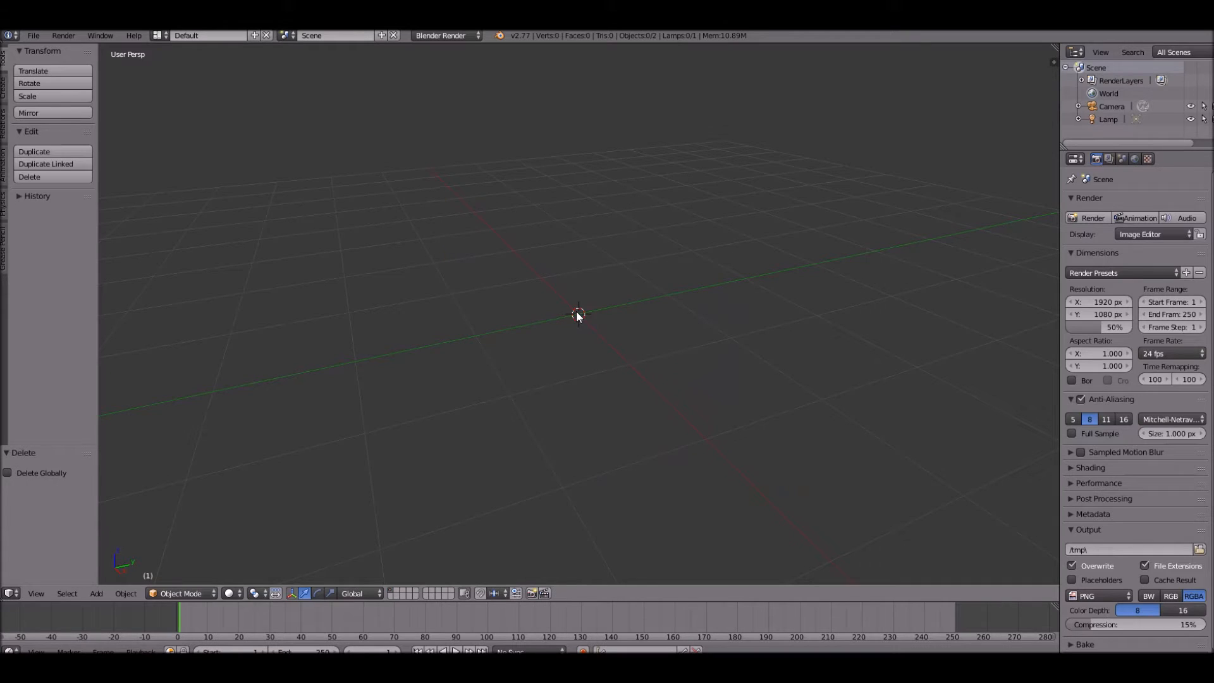
Step: Add a UV sphere mesh at the 3D cursor in the empty scene
key(shift+a)
mouse_move(575, 311)
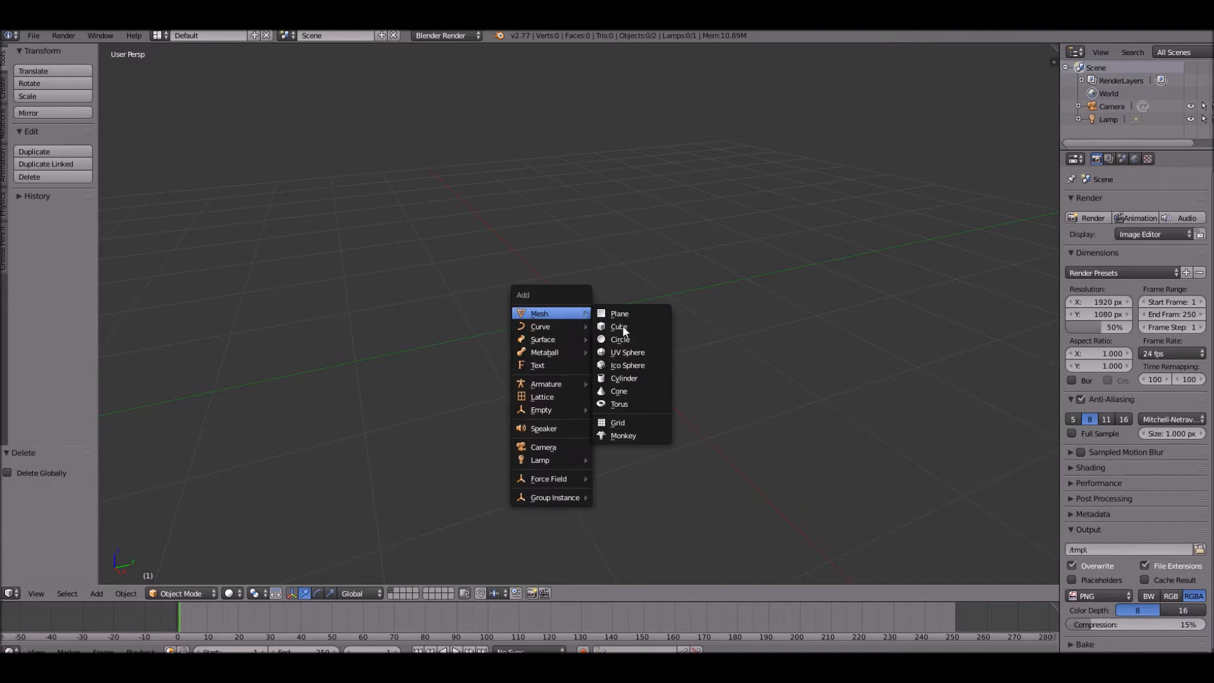
click(632, 346)
scroll(610, 319, up, 2)
scroll(605, 322, down, 2)
middle_drag(605, 323, 740, 362)
scroll(740, 362, down, 1)
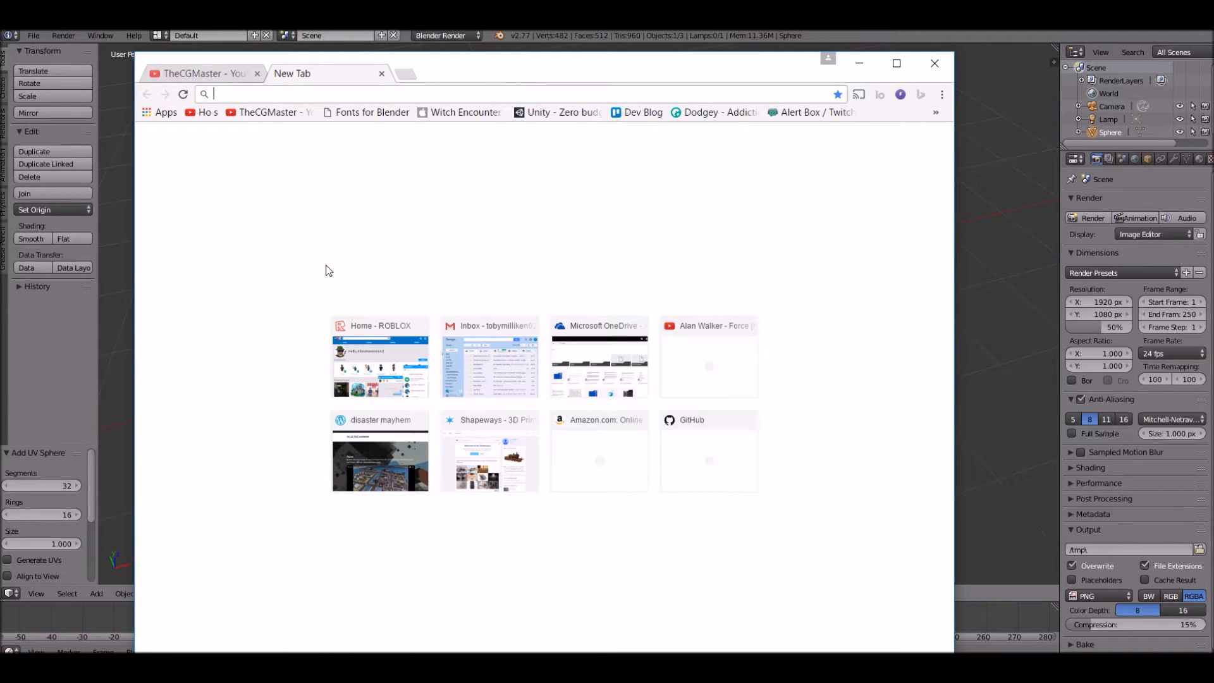
Step: Search Bing in the web browser for pumpkin images and look through them for a reference
text(pumpkib)
key(Return)
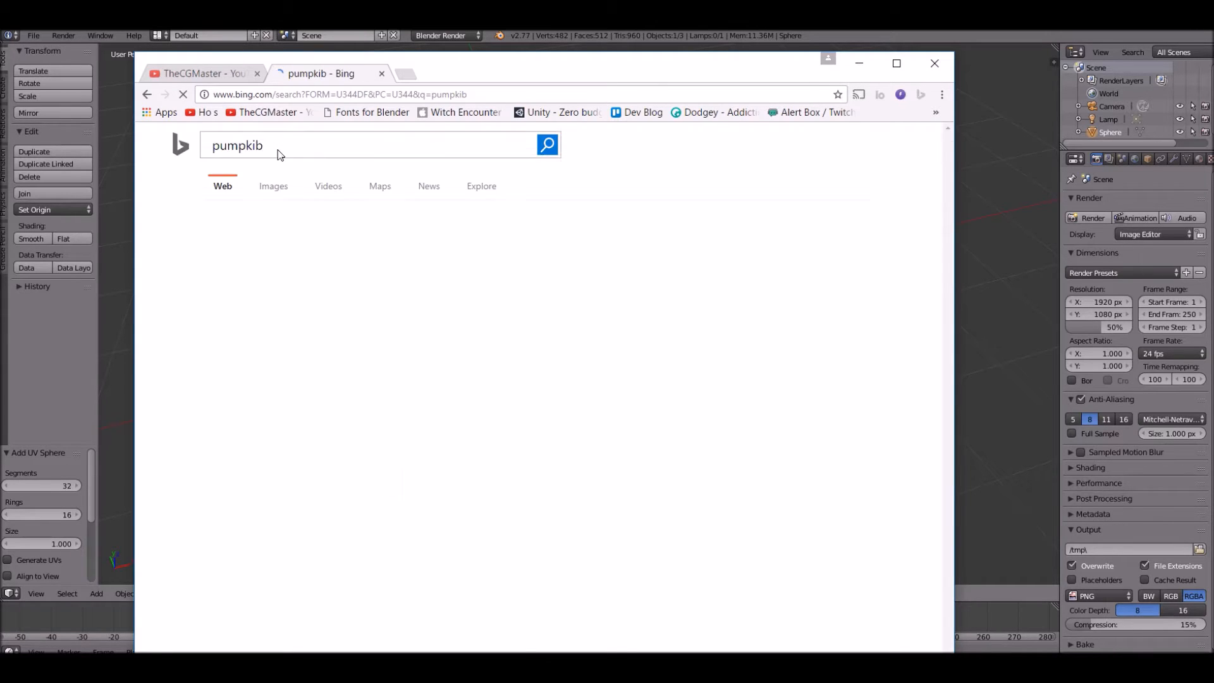
click(287, 147)
key(BackSpace)
text(n)
key(Return)
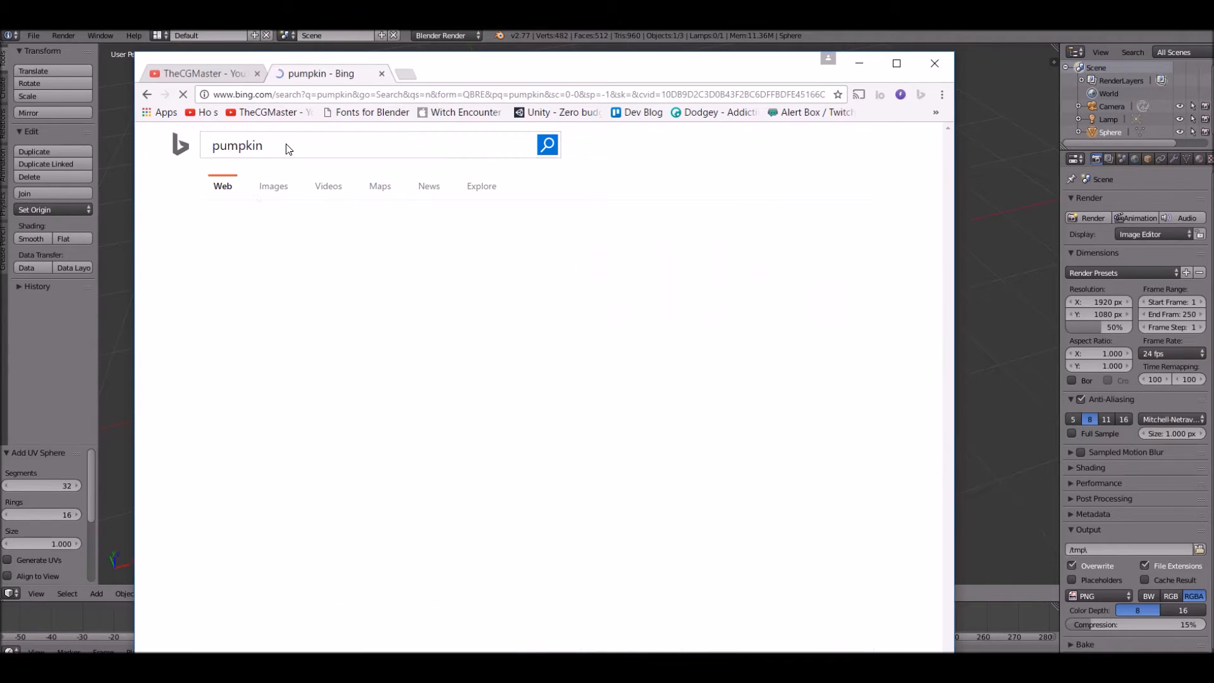
click(274, 186)
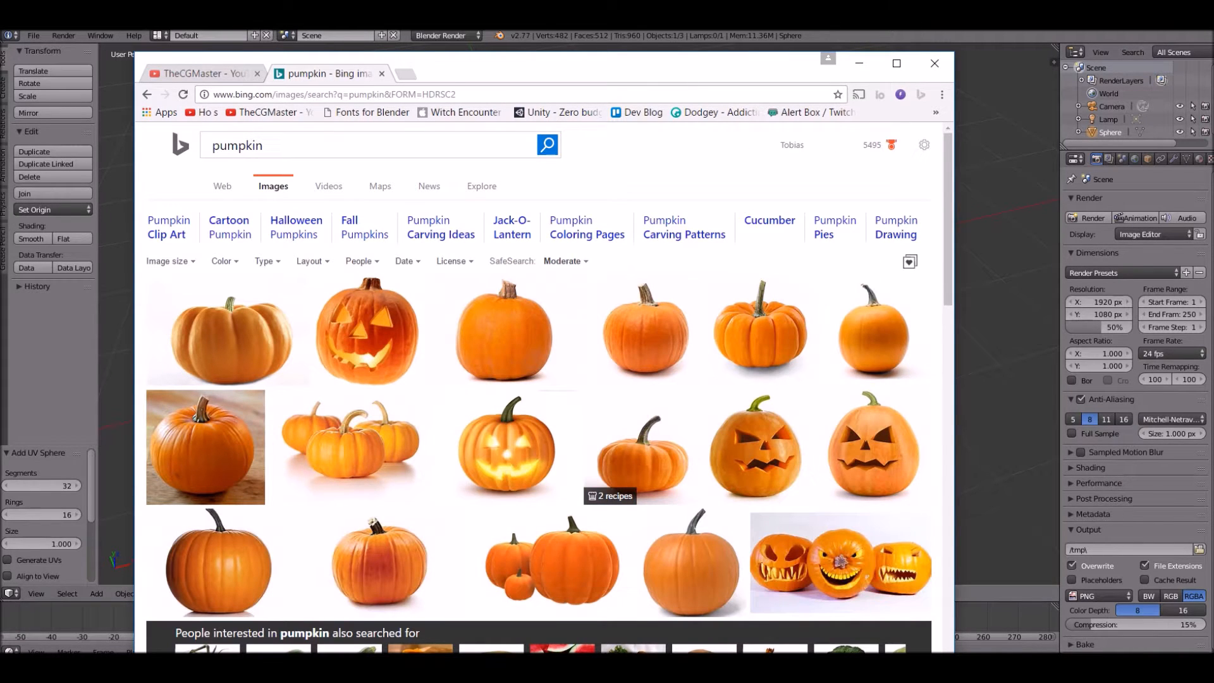
scroll(540, 337, down, 3)
scroll(540, 313, up, 3)
mouse_move(540, 316)
mouse_move(453, 301)
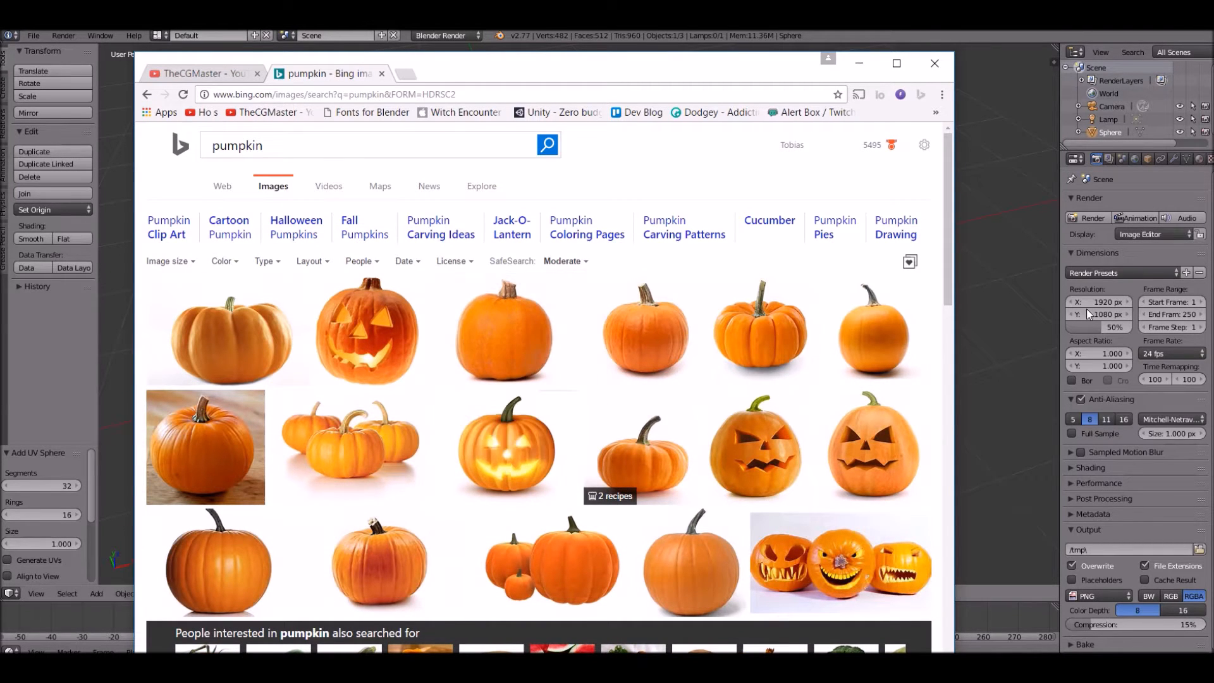
Step: Return to Blender, view the sphere from the front and snap the 3D cursor to the scene center
click(969, 359)
scroll(601, 389, up, 4)
key(KP_1)
scroll(600, 377, down, 1)
key(shift+s)
click(600, 375)
Step: Enable background images for the 3D view and load the pumpkin photo as a background image
key(n)
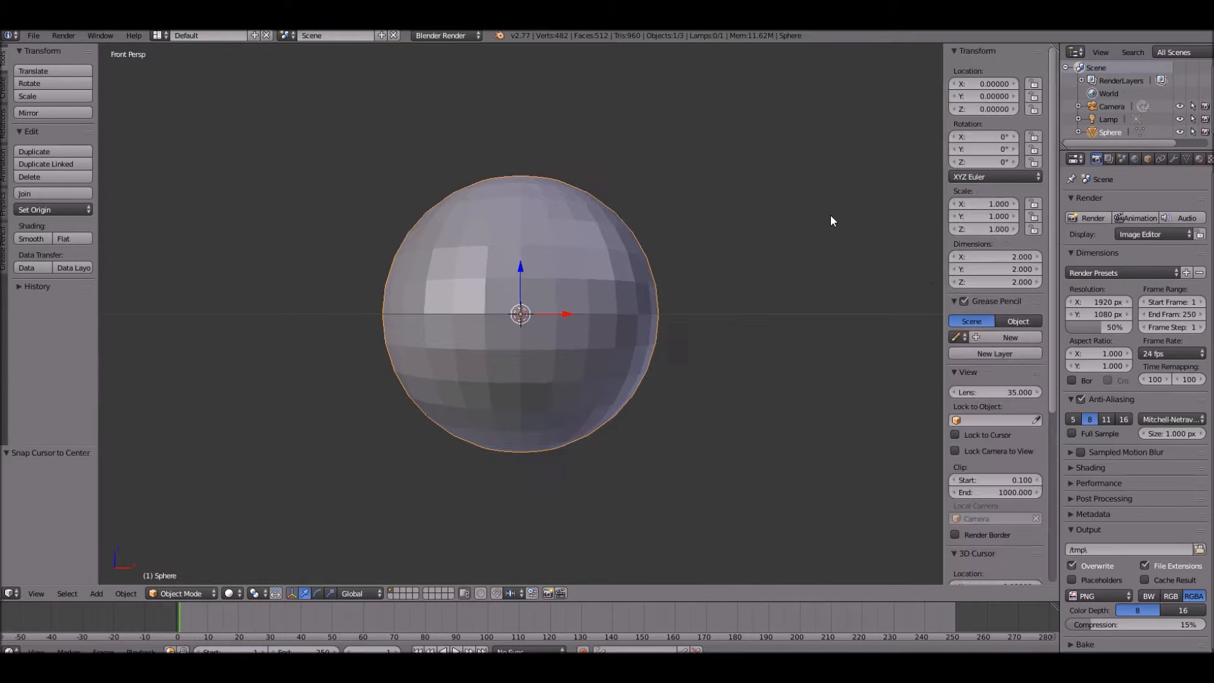
scroll(1039, 330, down, 5)
scroll(1034, 337, down, 3)
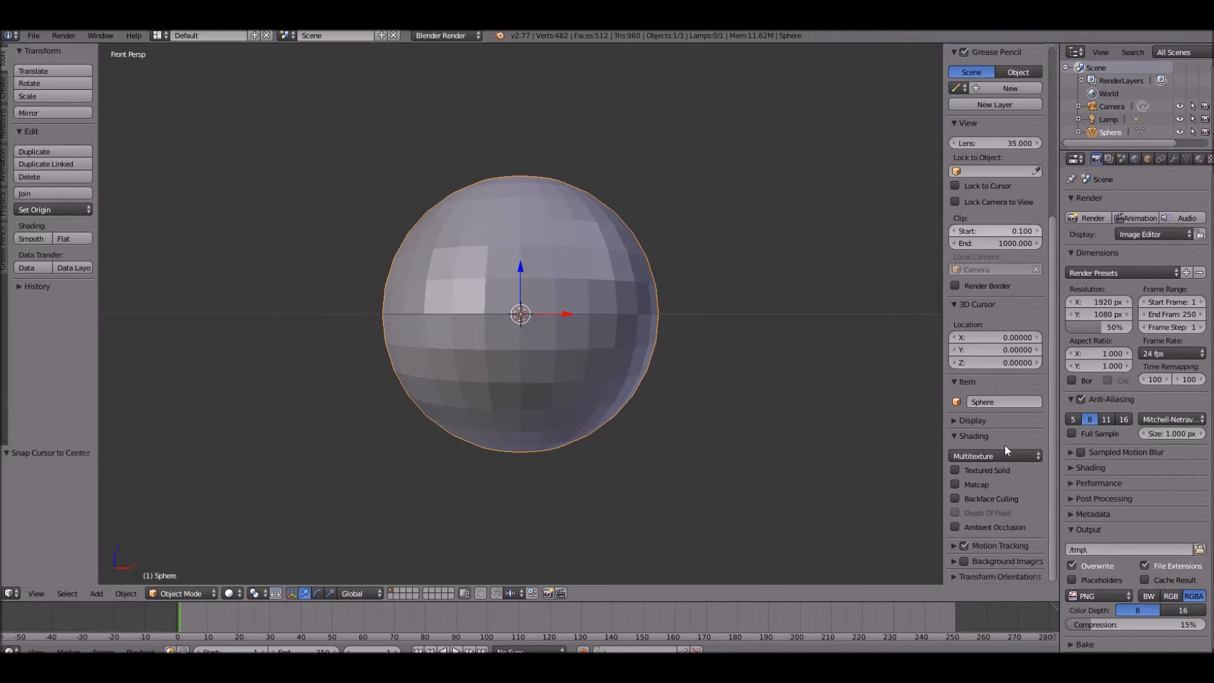
click(1000, 551)
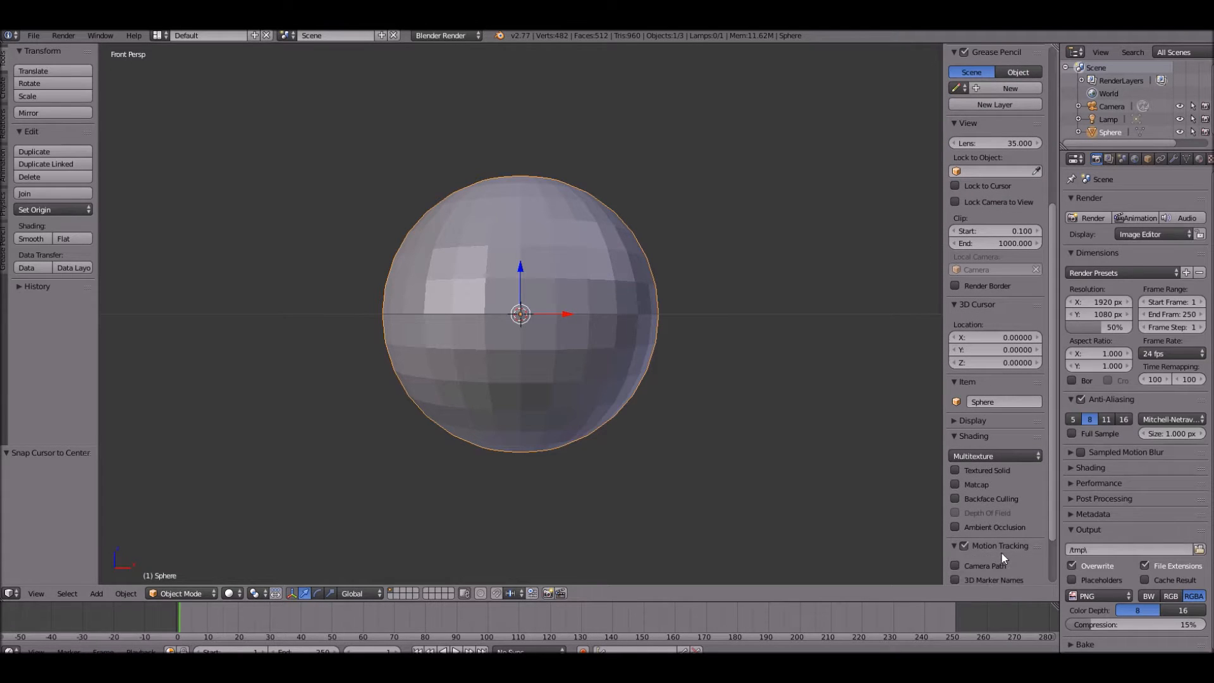
scroll(1002, 551, down, 3)
click(1004, 563)
scroll(1004, 563, down, 1)
click(996, 555)
scroll(999, 556, down, 4)
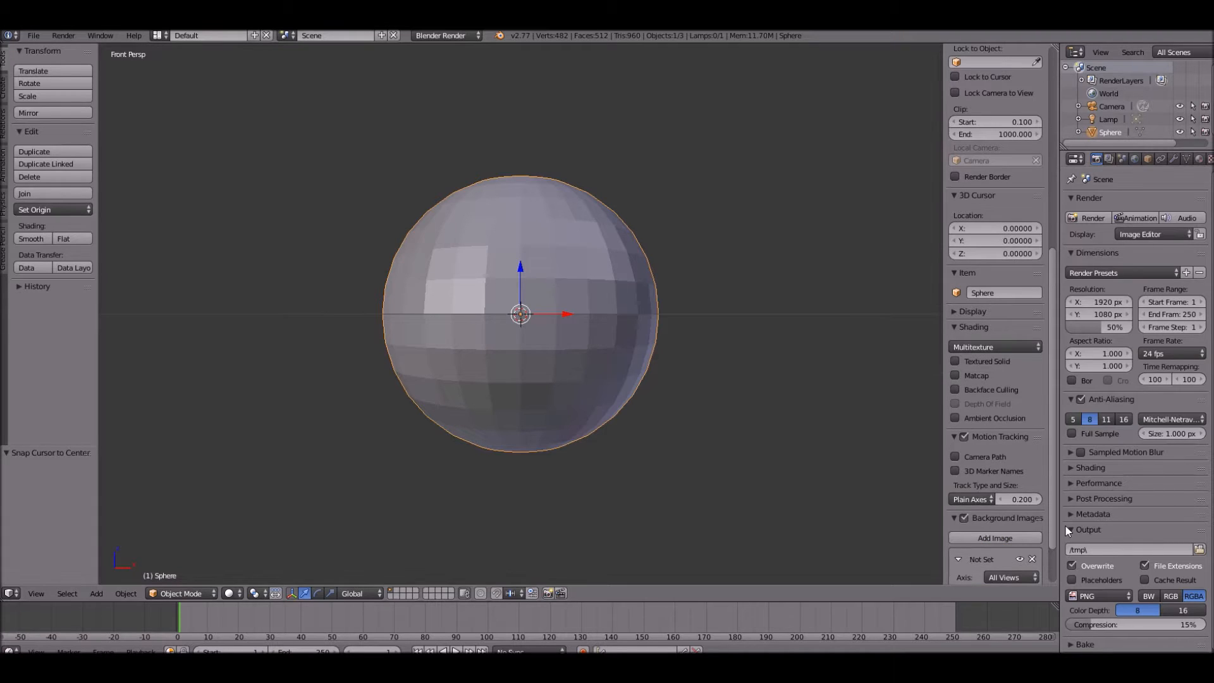
scroll(1055, 505, down, 1)
scroll(995, 561, down, 1)
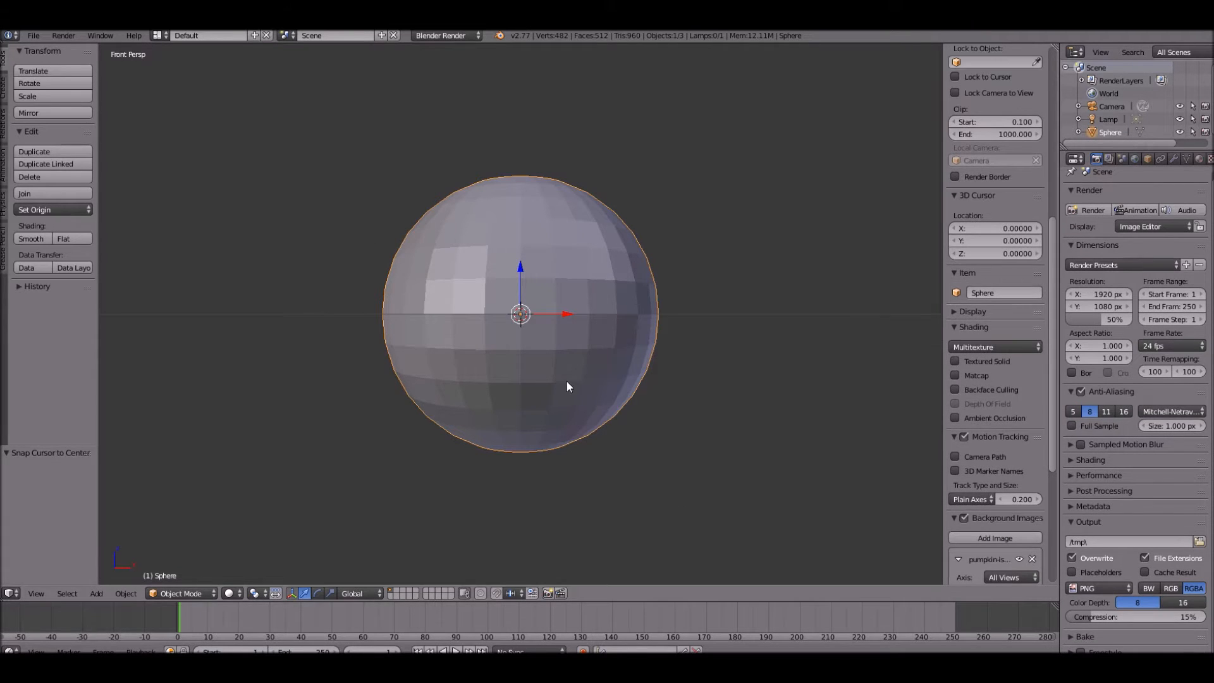
Step: Set the 3D view to front orthographic so that the pumpkin background image is displayed behind the sphere
scroll(1035, 542, down, 9)
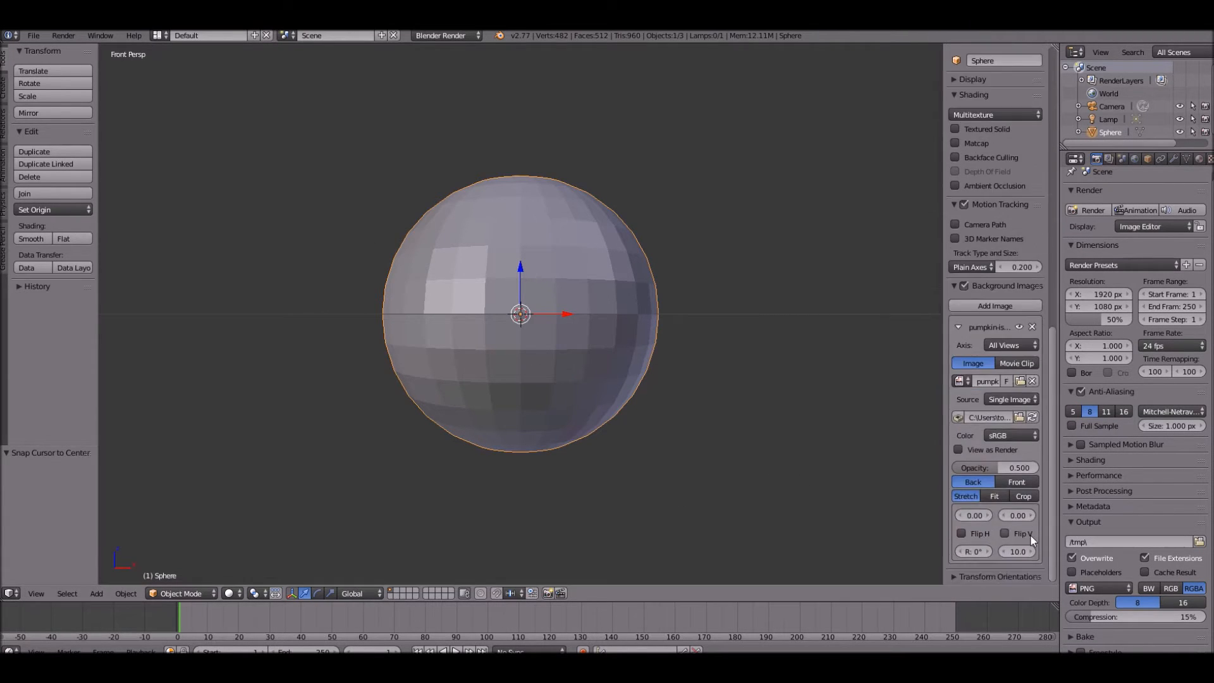
scroll(788, 432, down, 3)
scroll(778, 425, down, 2)
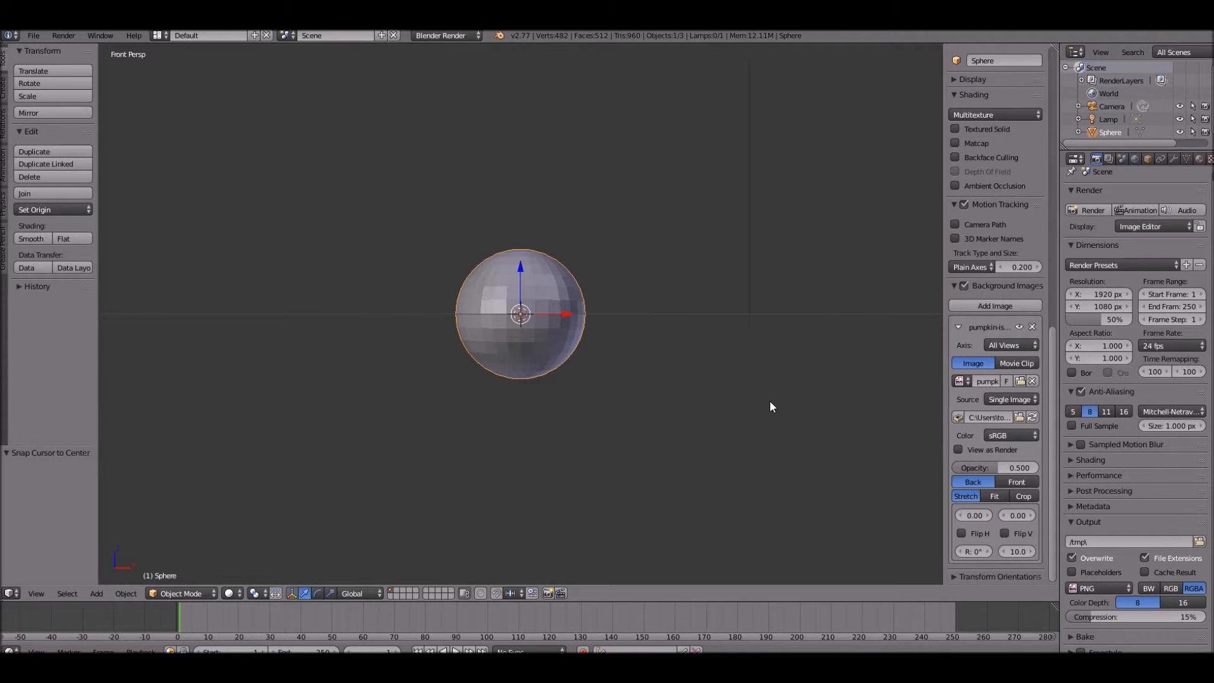
key(KP_5)
key(KP_5)
key(KP_7)
key(KP_5)
key(ctrl+KP_7)
key(KP_5)
key(KP_1)
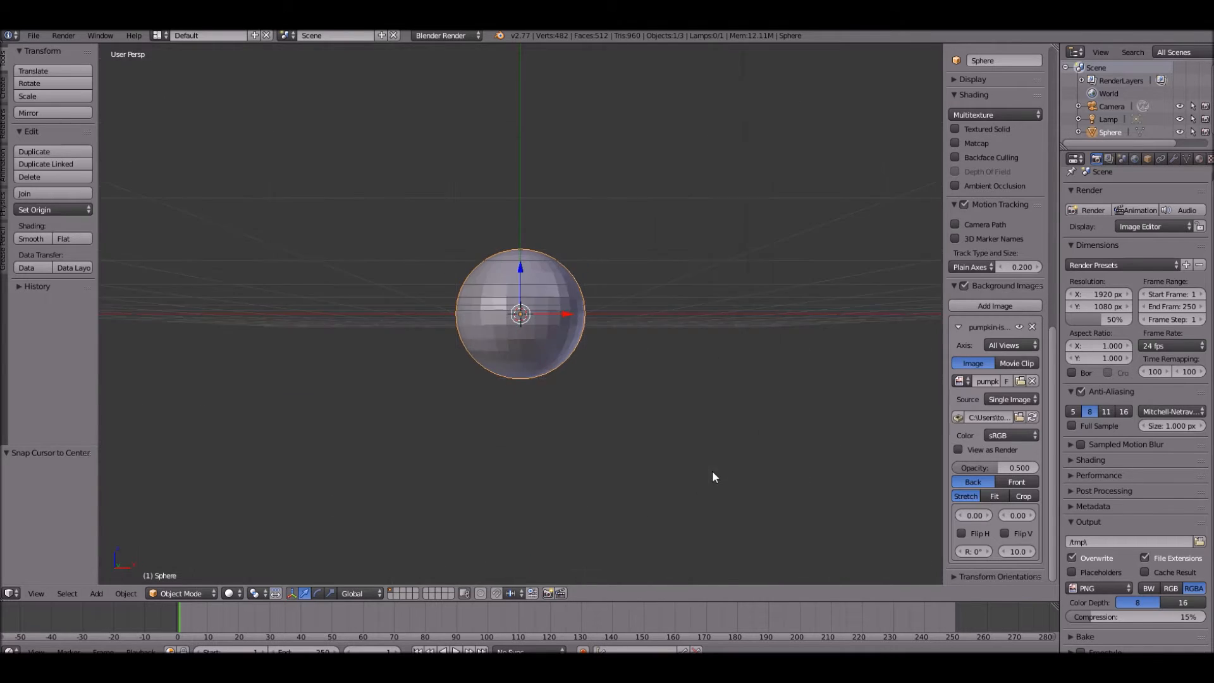
key(KP_5)
Step: Roughly scale and move the sphere over the body of the pumpkin in the reference photo
scroll(627, 442, up, 3)
scroll(627, 443, down, 3)
key(s)
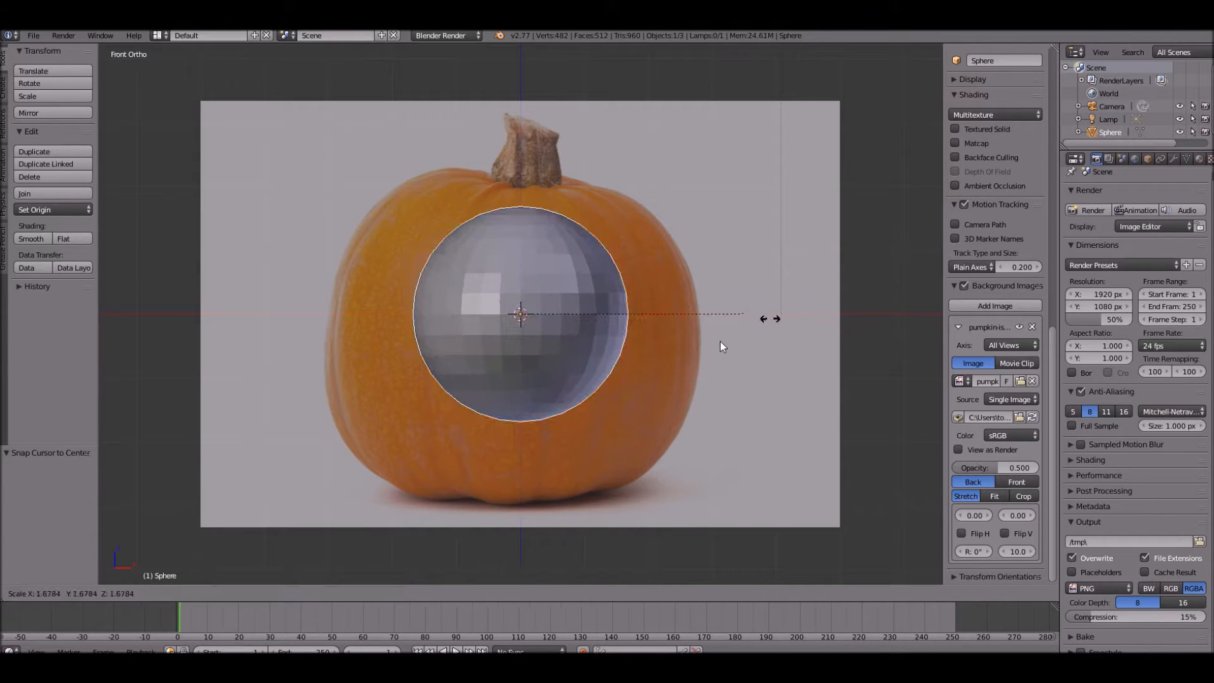
click(756, 352)
key(s)
click(815, 365)
key(g)
click(749, 391)
key(s)
click(736, 375)
key(g)
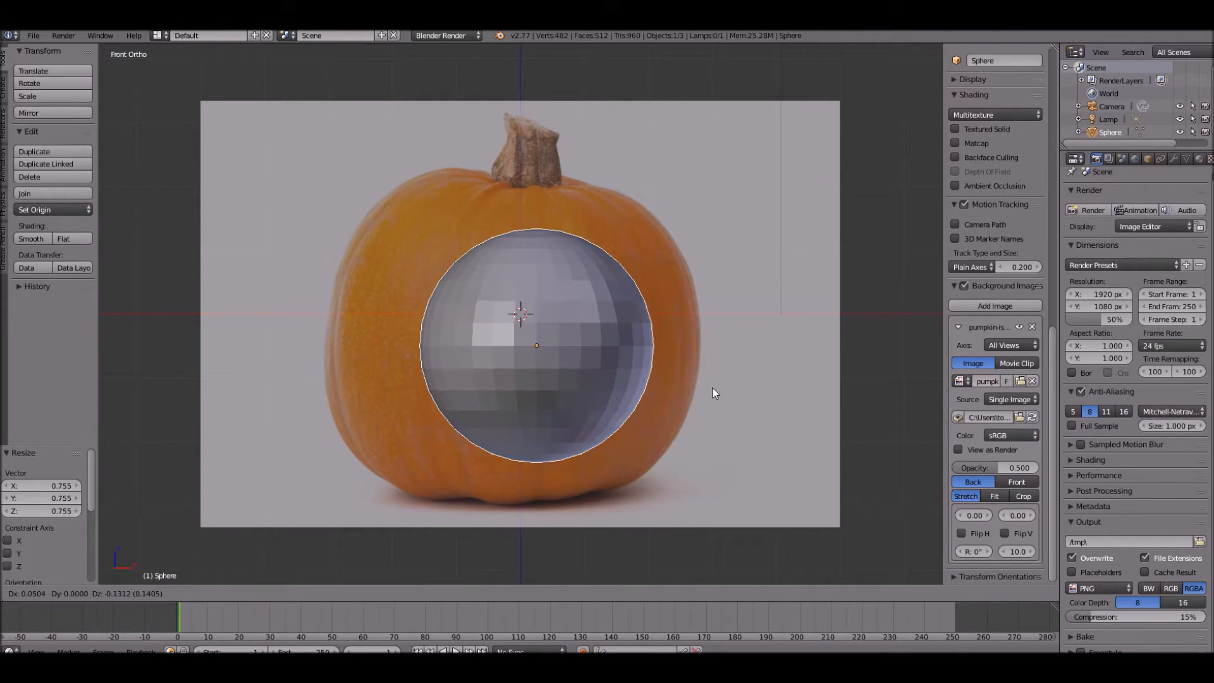
click(727, 359)
Step: Enlarge the sphere to the pumpkin's full width and align its sides with the photo's outline
key(s)
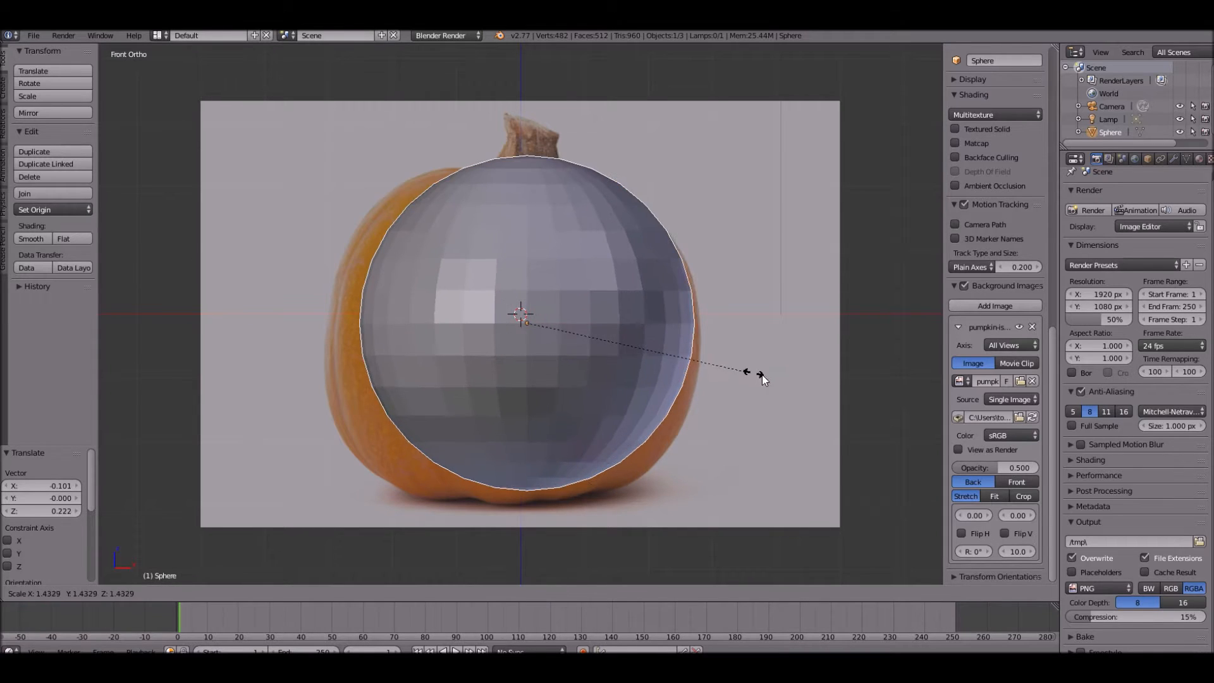
click(752, 382)
key(g)
click(759, 393)
key(s)
click(766, 392)
key(g)
click(769, 393)
Step: In Edit Mode wireframe with proportional editing on, flatten the sphere's bottom vertices along Z by a factor of about 0.71
key(Tab)
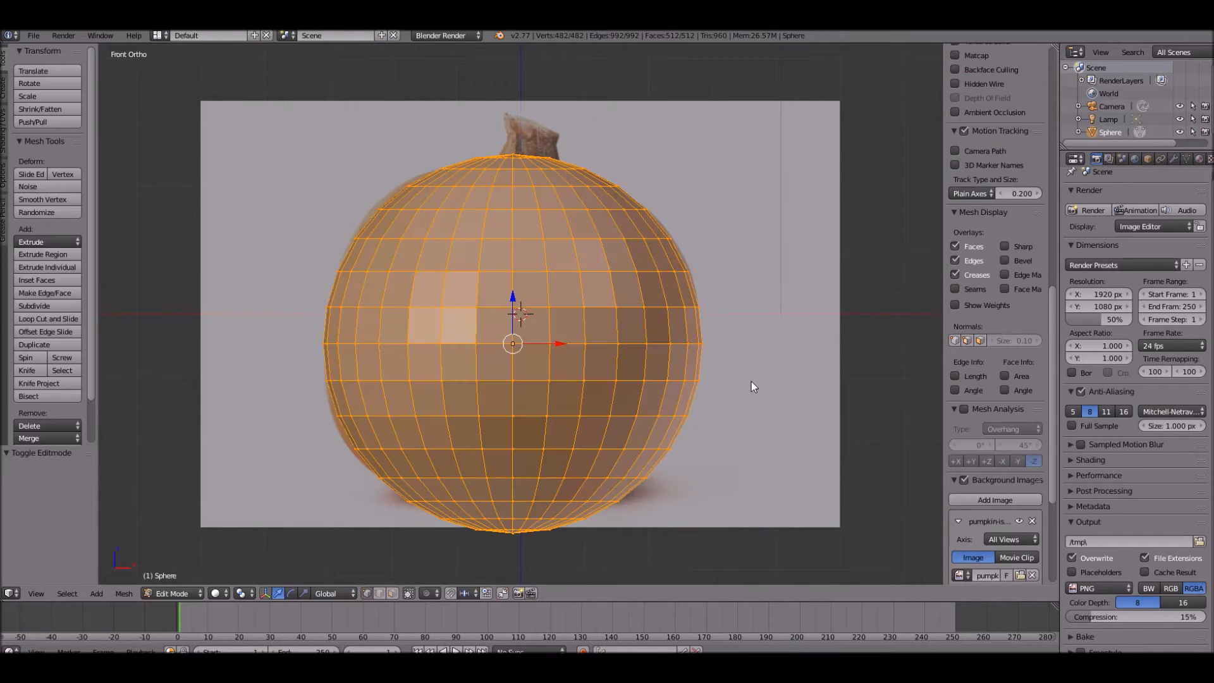
key(o)
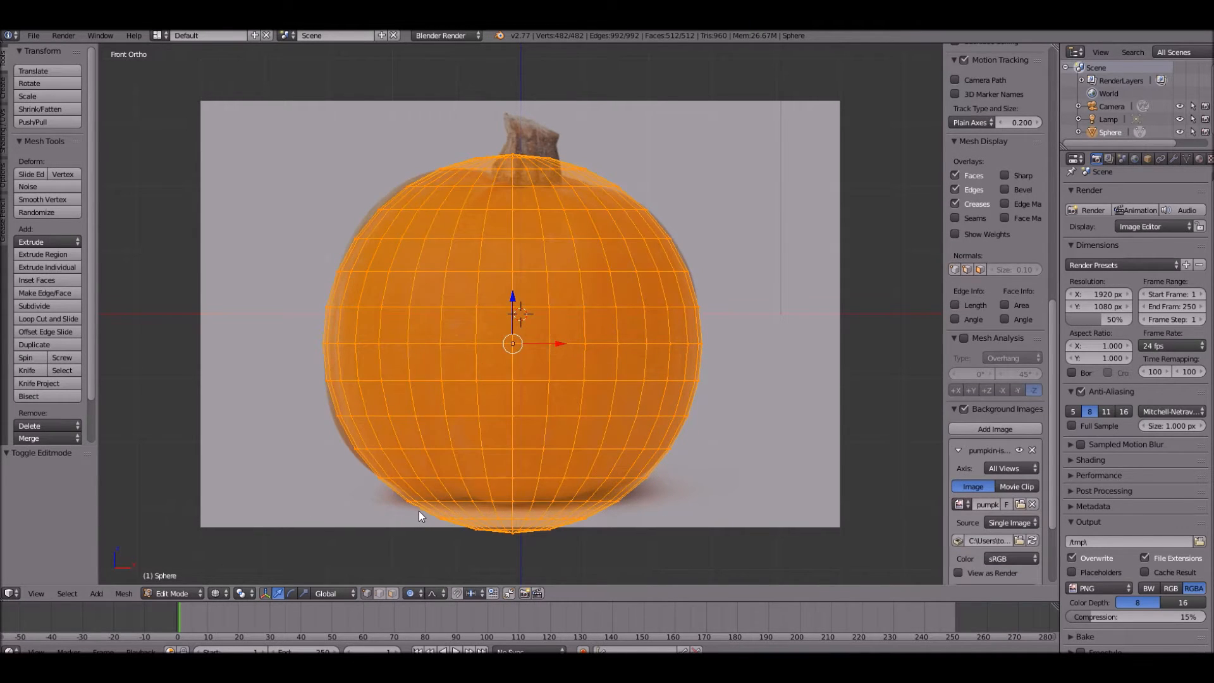
key(a)
key(b)
drag(411, 509, 574, 563)
key(s)
key(z)
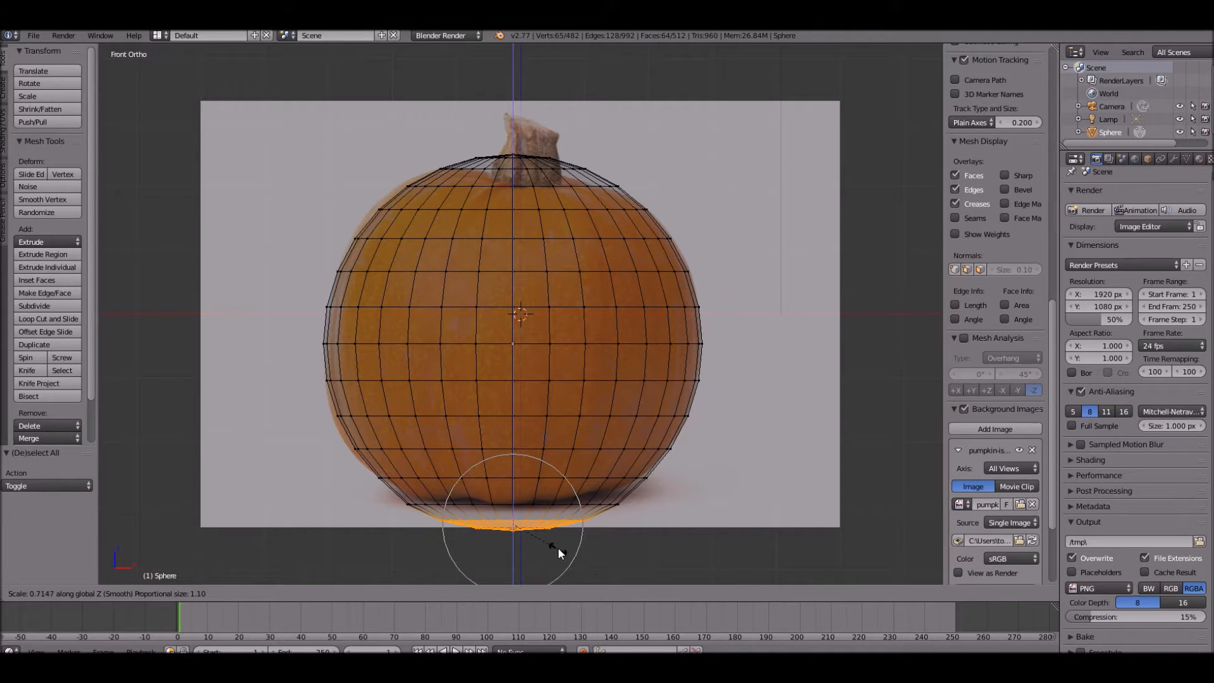
click(562, 537)
Step: Raise the bottom vertices with proportional editing to meet the base of the pumpkin in the photo
key(g)
scroll(562, 528, down, 2)
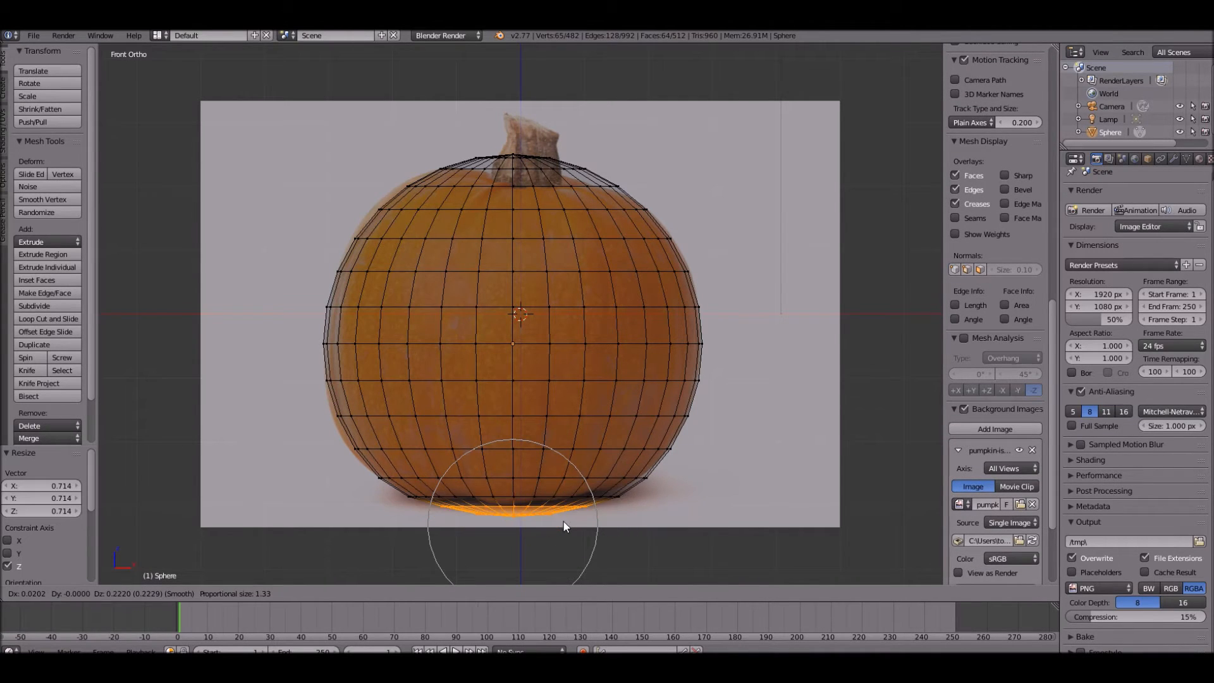
click(564, 516)
key(g)
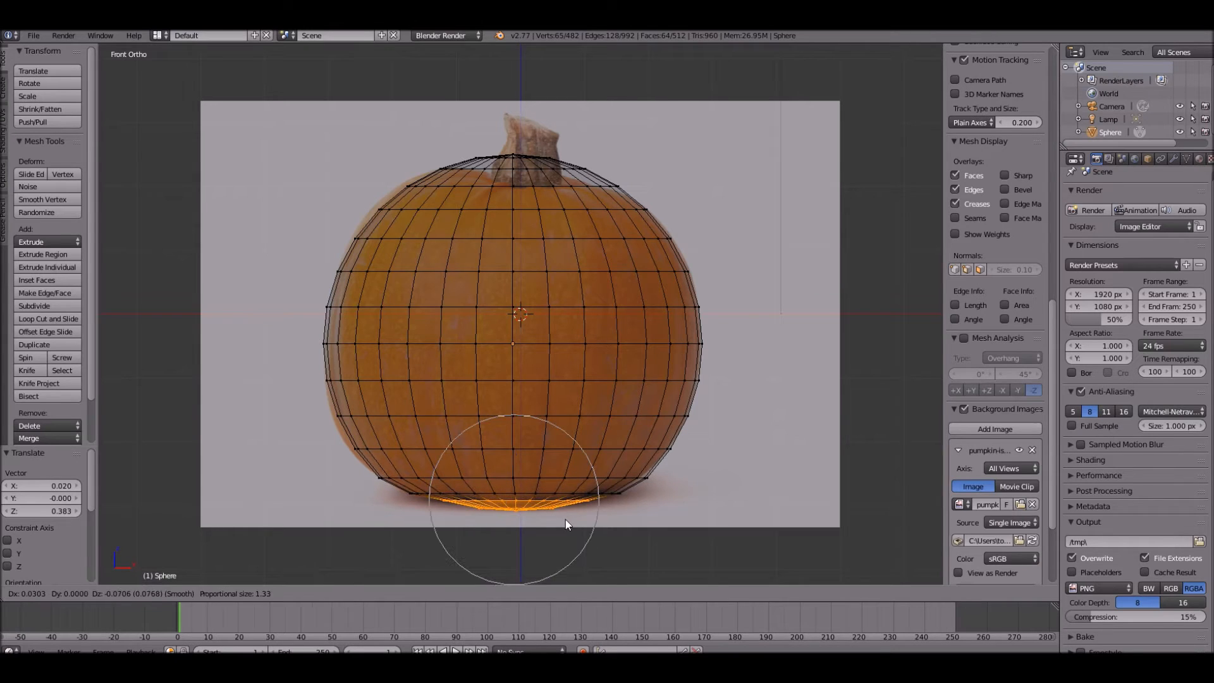
click(566, 519)
Step: Scale the edge loop just above the base slightly to follow the pumpkin's lower outline
key(a)
alt+right_click(602, 472)
key(s)
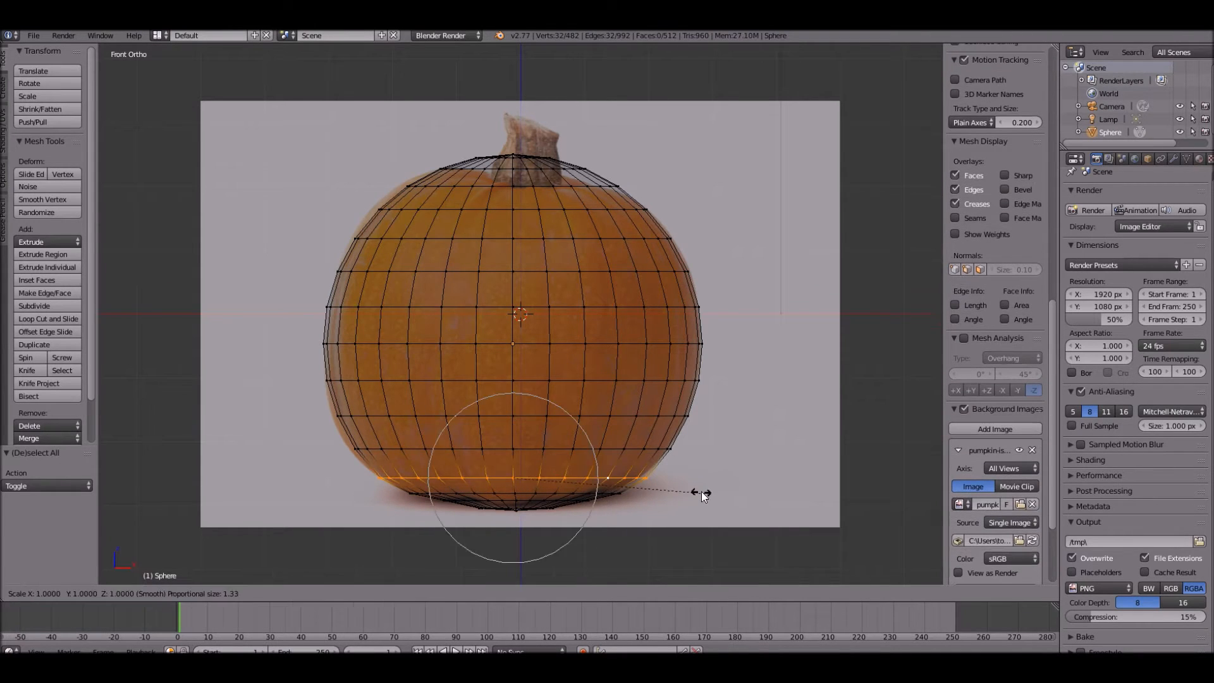
click(700, 491)
Step: Box-select the sphere's top cap vertices and lower them by about 0.2 onto the top of the pumpkin
key(a)
key(b)
drag(377, 132, 644, 174)
key(g)
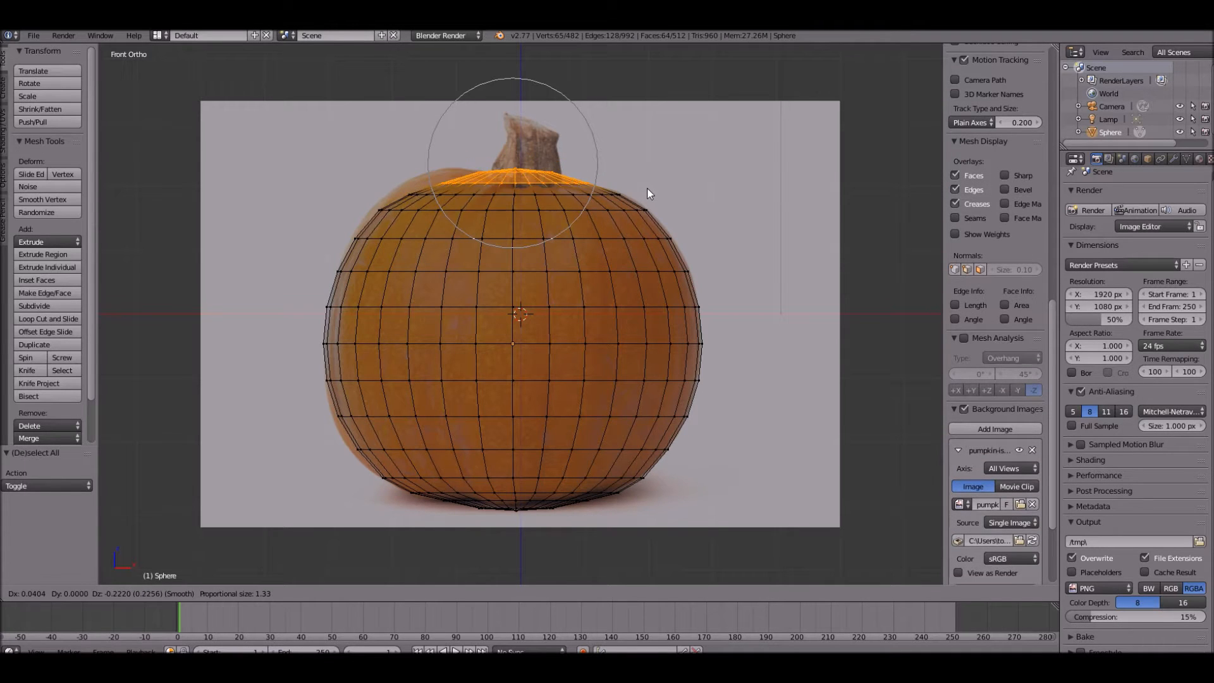
click(652, 188)
key(r)
key(r)
click(652, 201)
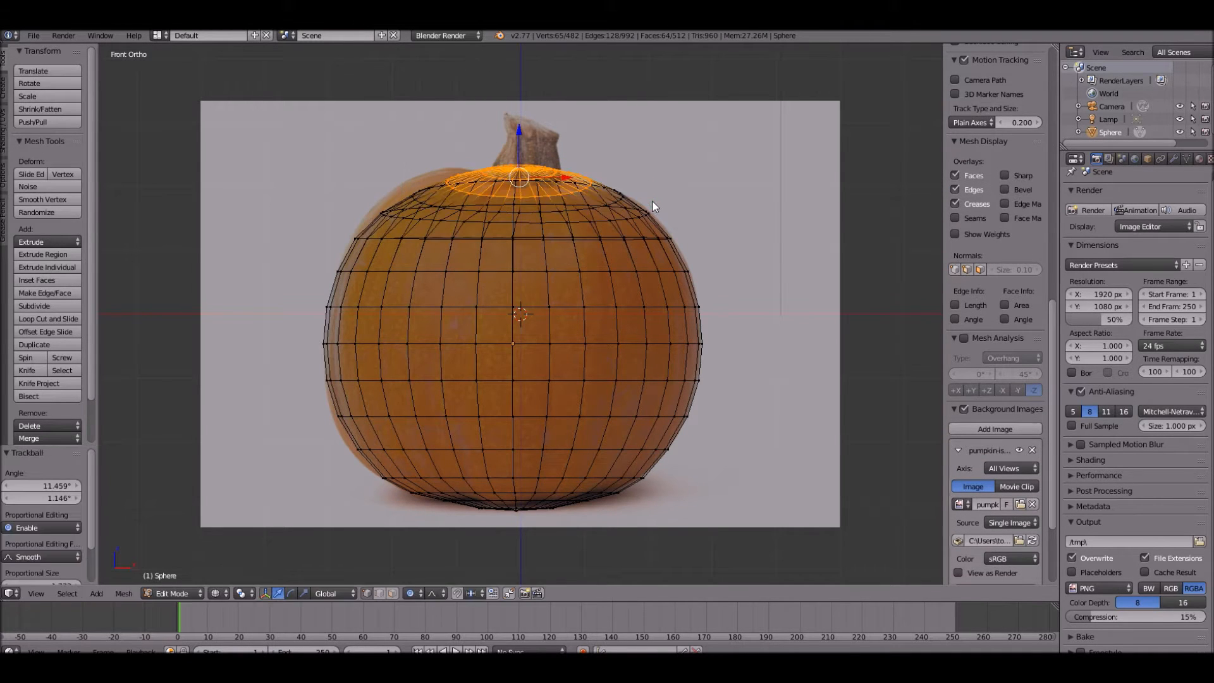
key(ctrl+z)
Step: Tilt the top cap vertices to the pumpkin's slope and flatten them along Z by a factor of about 0.8
key(r)
click(589, 289)
key(s)
key(z)
click(594, 250)
key(r)
key(r)
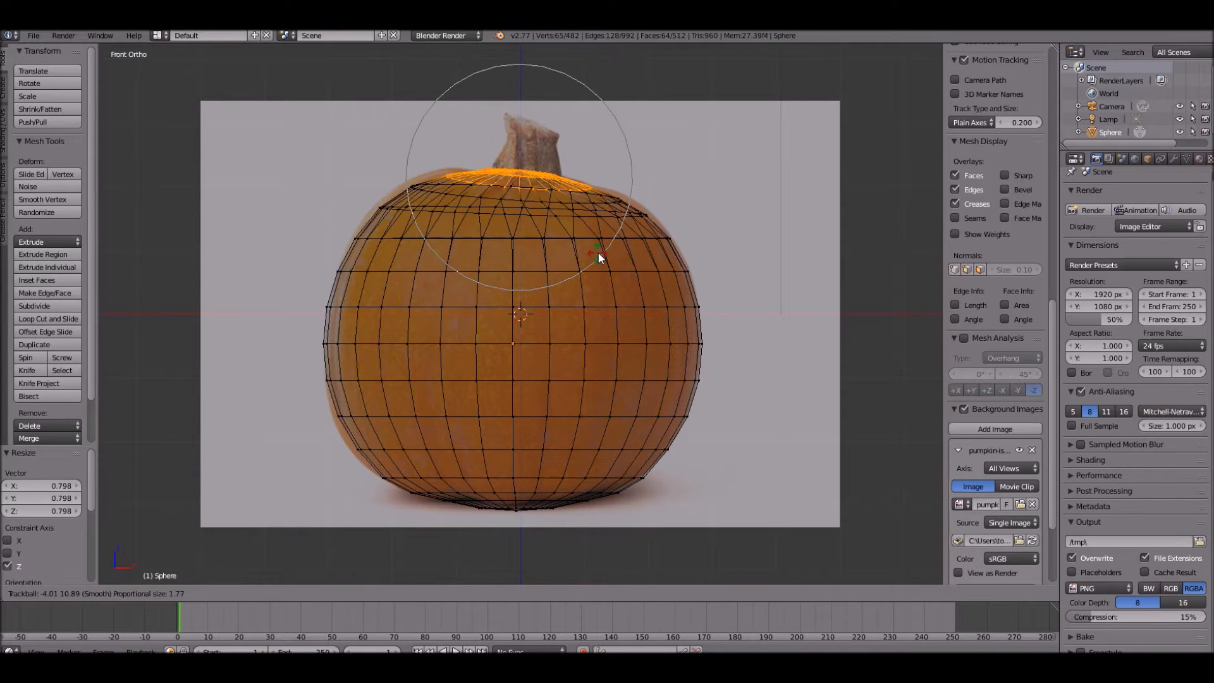
click(608, 254)
Step: Move single vertices on both upper shoulders of the mesh outward to the pumpkin's outline, then return to solid Object Mode
key(z)
scroll(608, 254, up, 2)
key(z)
key(s)
click(654, 128)
right_click(658, 150)
key(g)
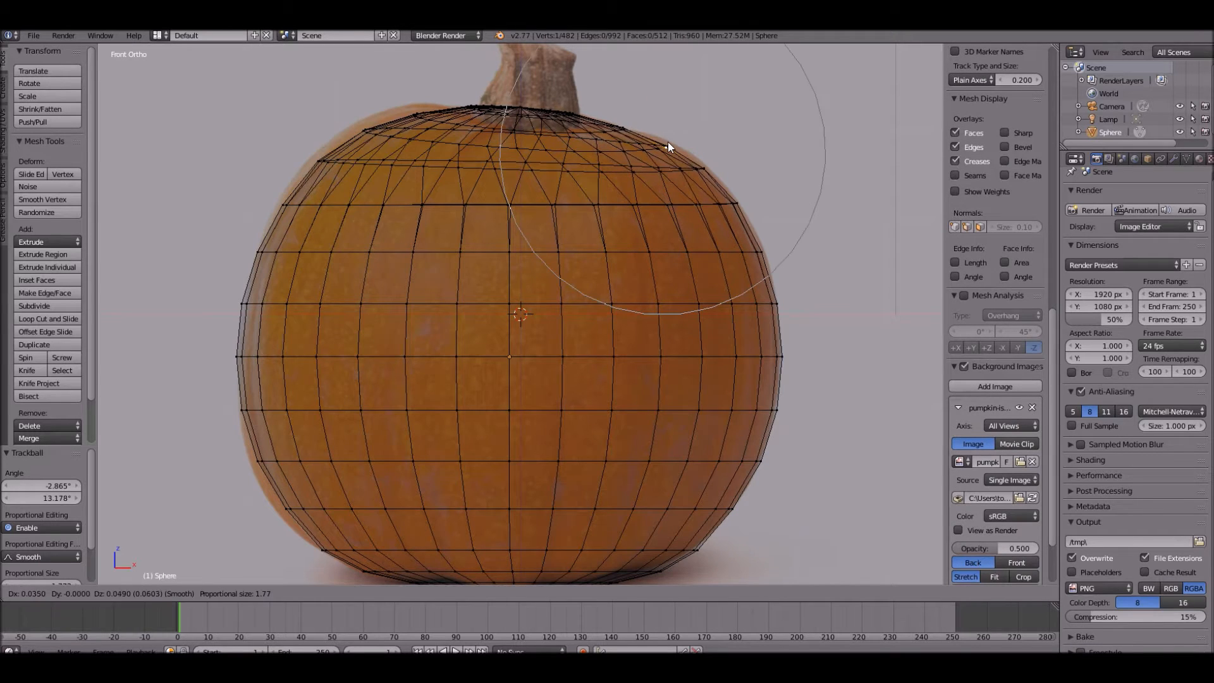
click(670, 143)
right_click(399, 127)
key(g)
click(402, 119)
key(Tab)
key(z)
Step: Turn off proportional editing, select the ring of faces around the top pole and extrude it about 0.2 down into the body
scroll(483, 220, down, 7)
key(a)
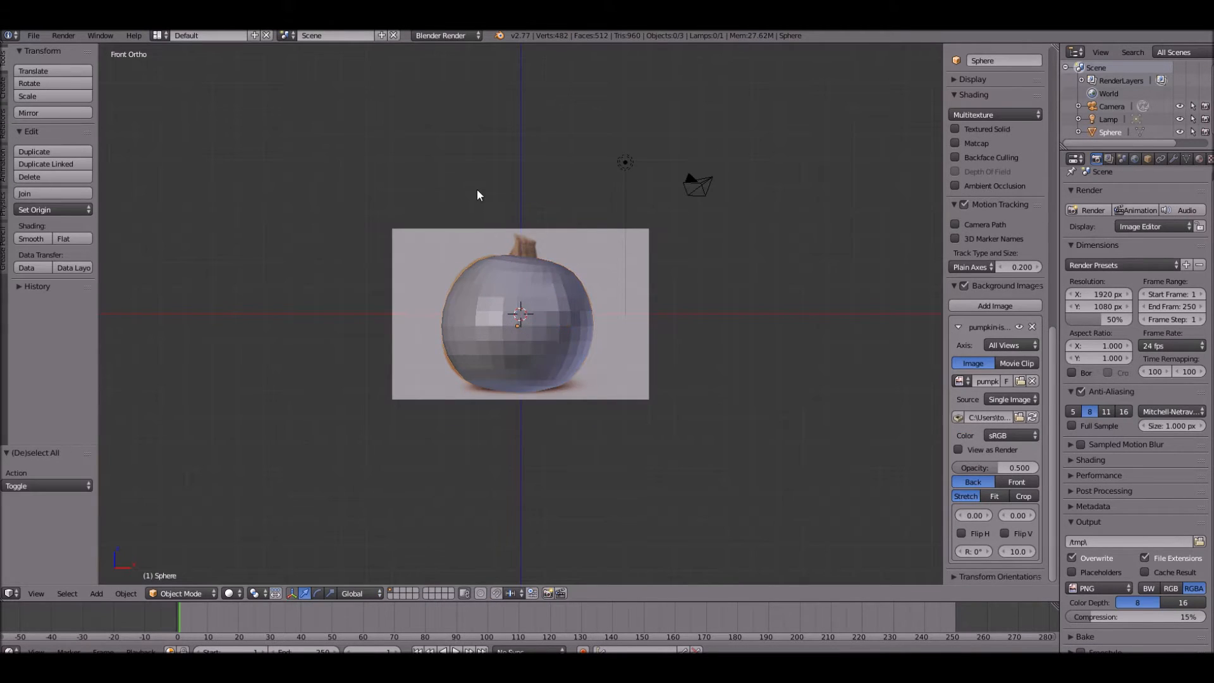
scroll(476, 189, up, 4)
middle_drag(499, 202, 497, 250)
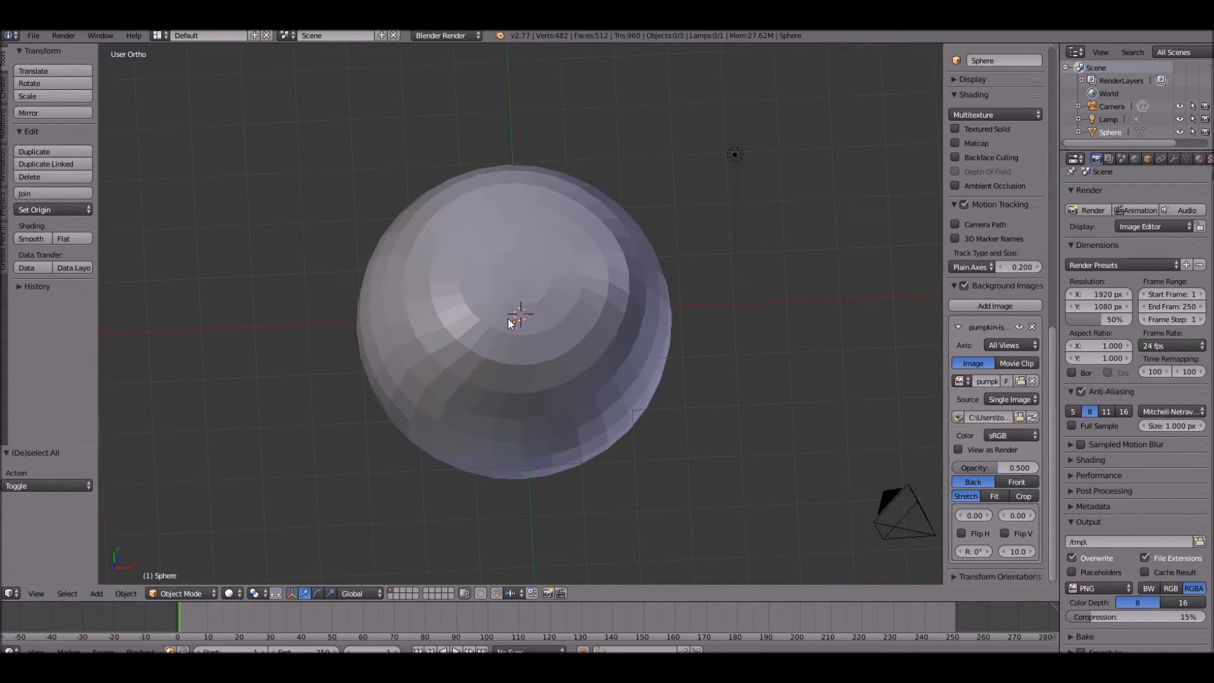
key(Tab)
scroll(488, 259, up, 4)
key(a)
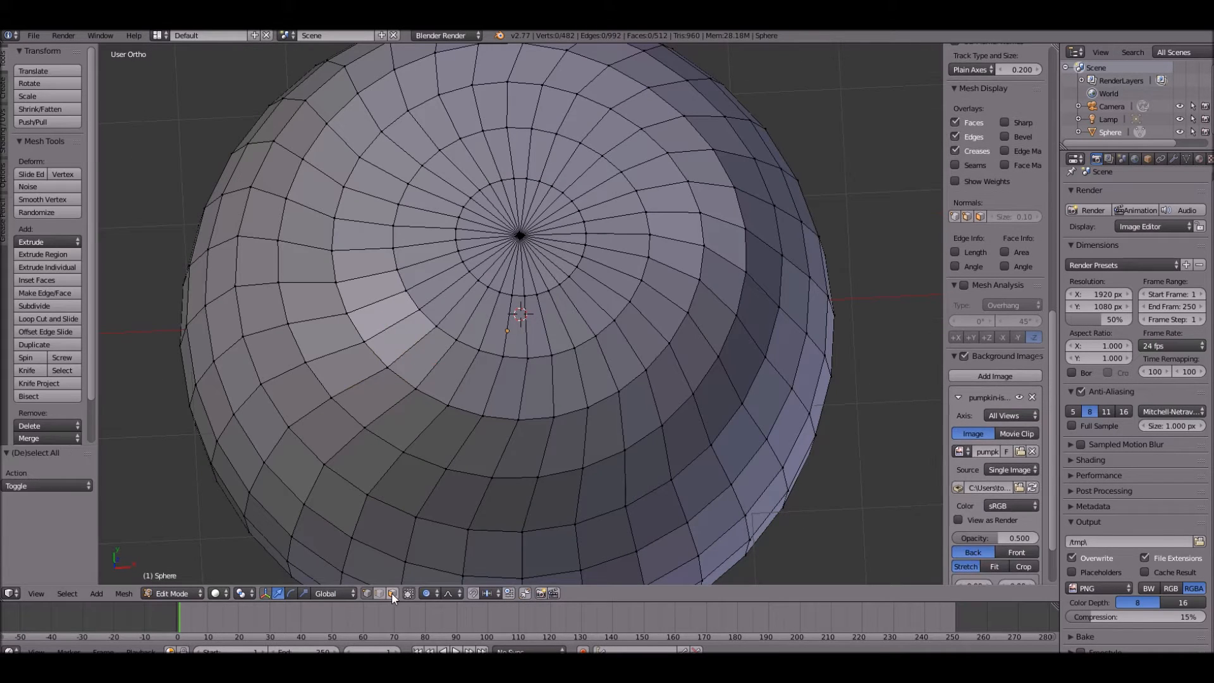
key(o)
key(c)
scroll(516, 244, up, 3)
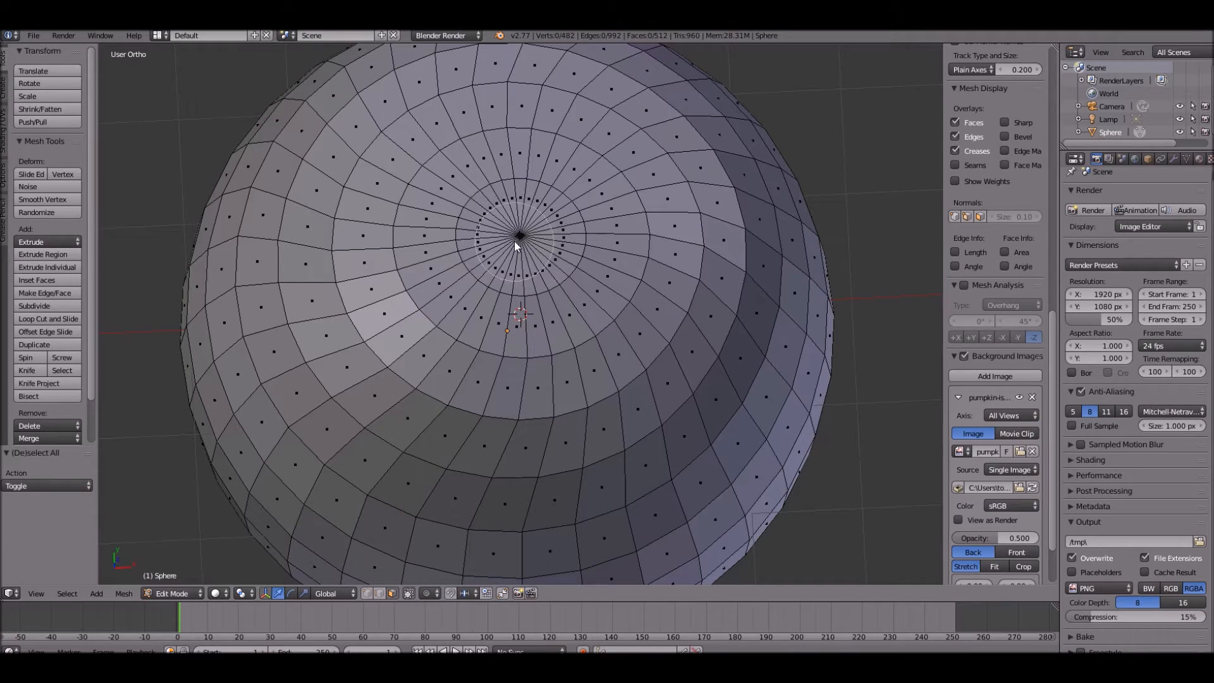
click(521, 239)
key(Escape)
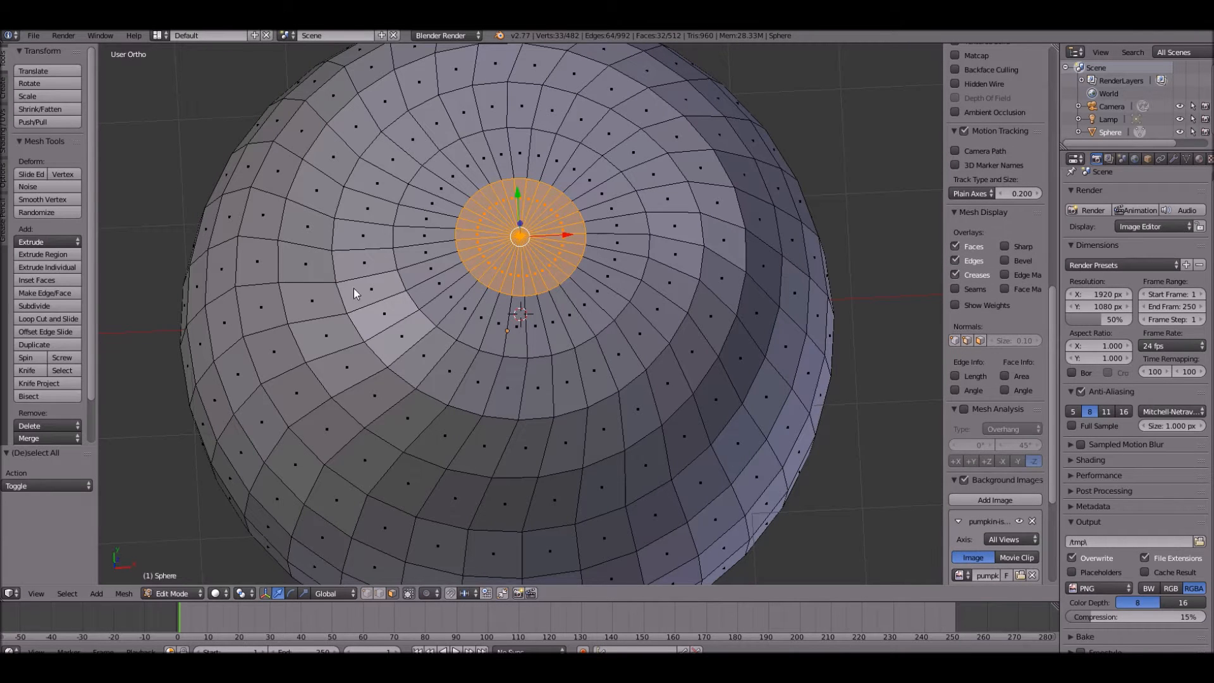
key(KP_1)
key(z)
key(e)
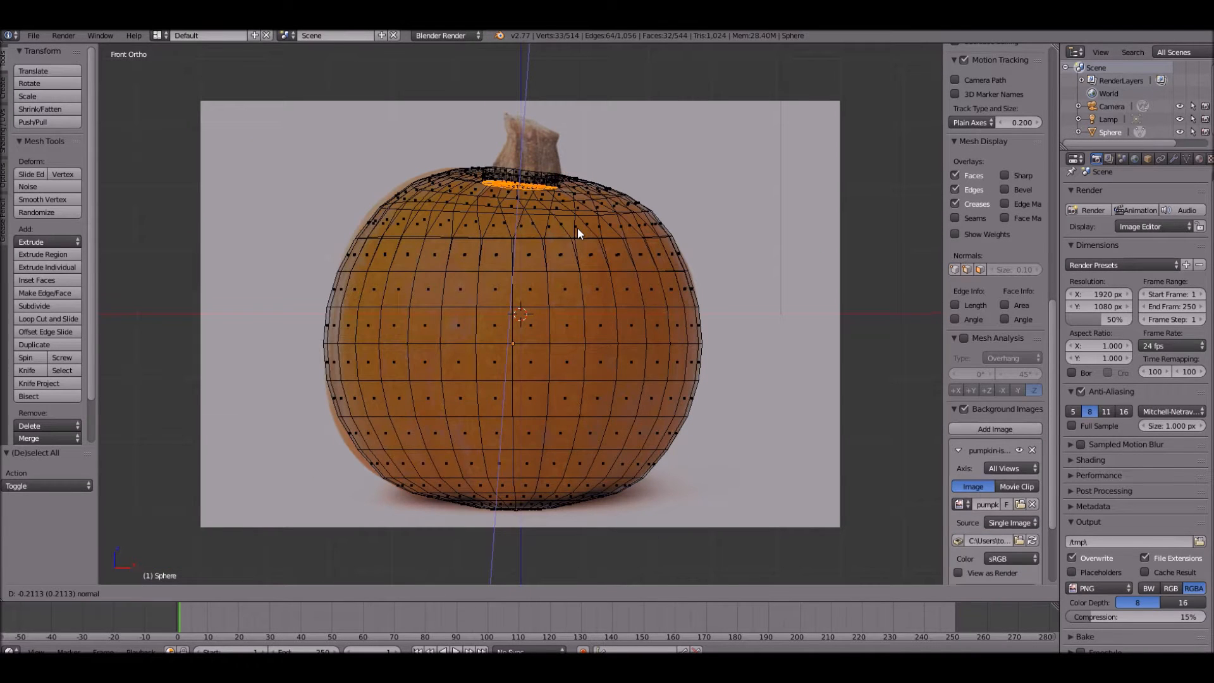
click(578, 228)
Step: Duplicate the recessed faces in place as the base of the stem and adjust their scale
shift+middle_drag(578, 228, 593, 357)
scroll(614, 357, up, 5)
key(shift+d)
right_click(614, 357)
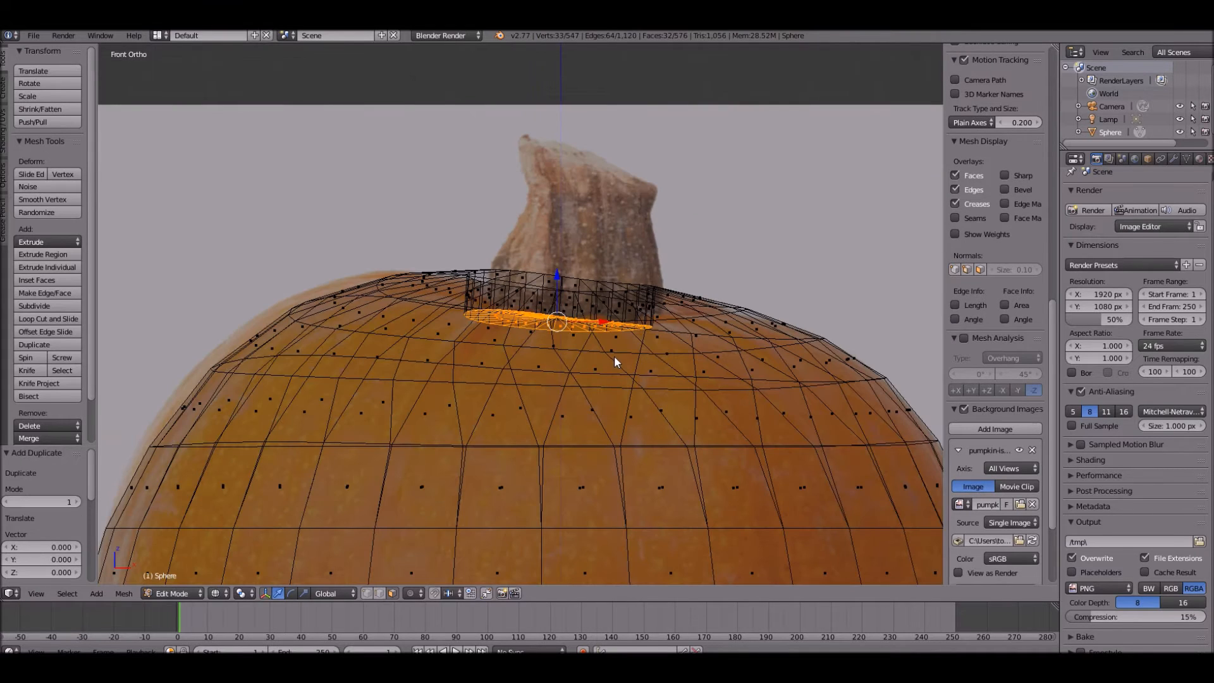
key(s)
click(615, 357)
Step: Extrude the stem base upward out of the recess, scale its top ring to about 1.04 and reposition it over the photo's stem
key(e)
click(627, 288)
key(s)
click(639, 291)
key(g)
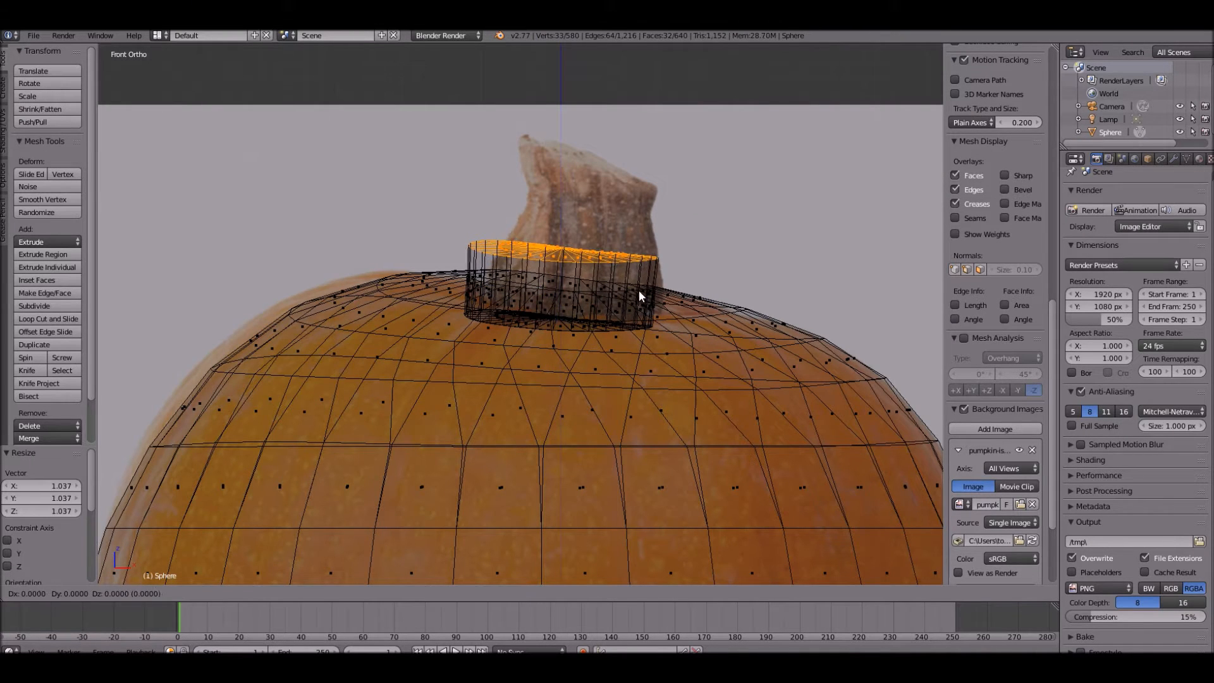
click(647, 291)
Step: Add level 2 subdivision to the pumpkin and return to editing the mesh in solid shading
key(Tab)
key(ctrl+2)
scroll(639, 330, down, 3)
scroll(639, 330, down, 3)
scroll(578, 327, up, 4)
key(Tab)
scroll(581, 301, up, 3)
key(z)
Step: Raise the stem's top ring and extrude another section from it, narrowed and tilted about 5 degrees to follow the photo
key(g)
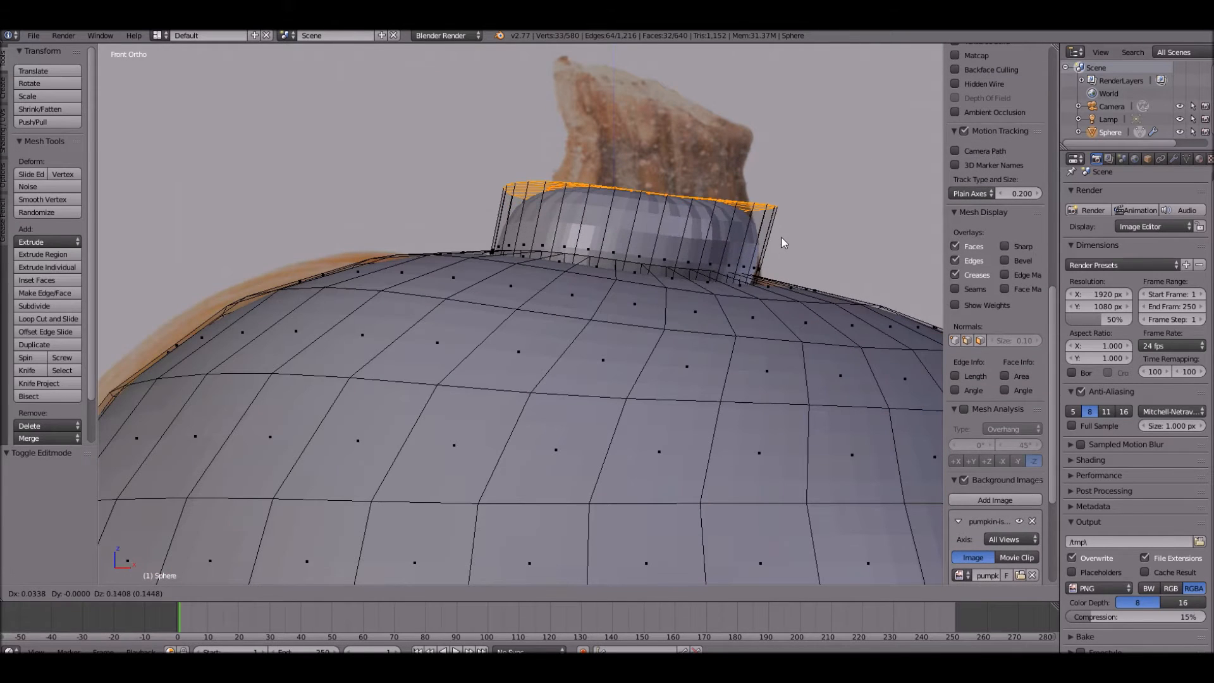
right_click(788, 243)
key(e)
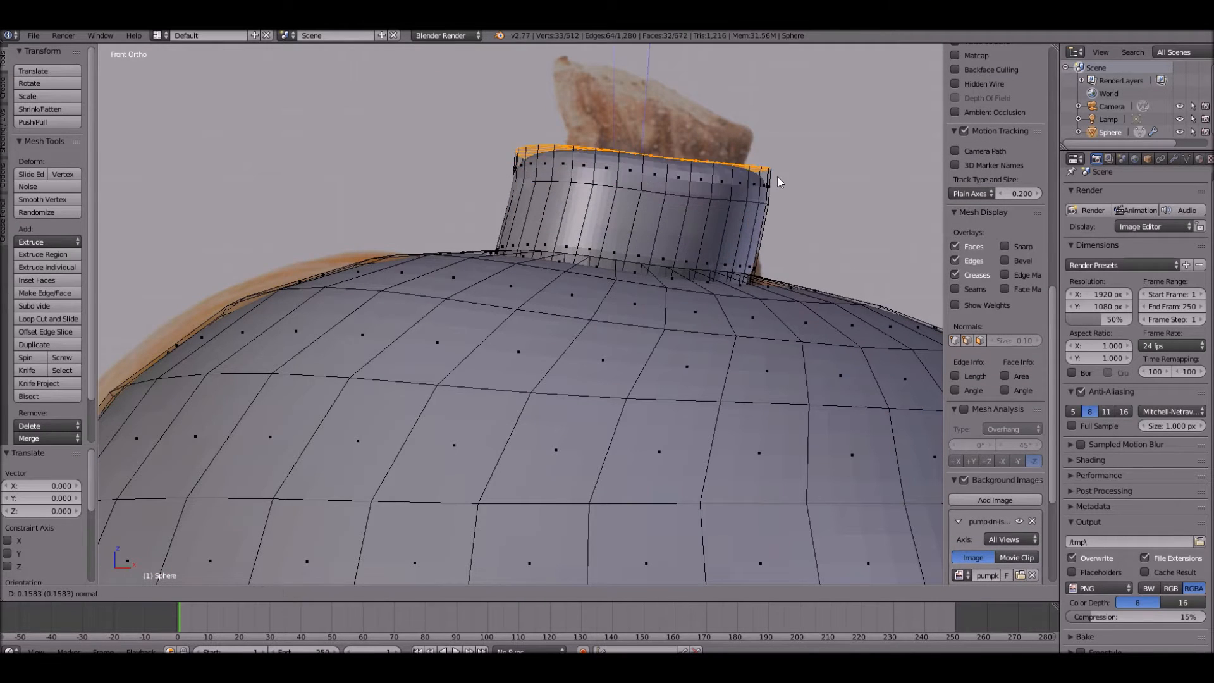
click(774, 153)
key(s)
click(724, 174)
key(r)
click(746, 214)
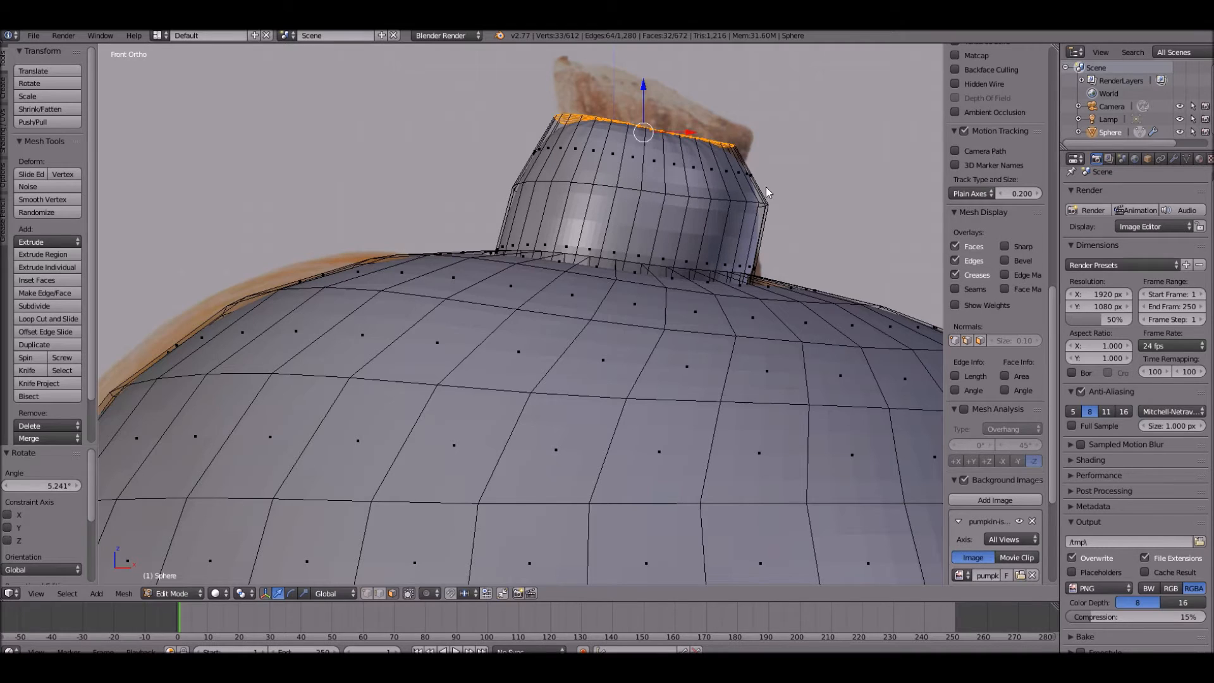
Step: Extrude a final section to the top of the photo's stem and tilt its rim, ending with a rotation of about -16 degrees
key(e)
click(766, 178)
key(r)
click(863, 135)
key(r)
click(803, 102)
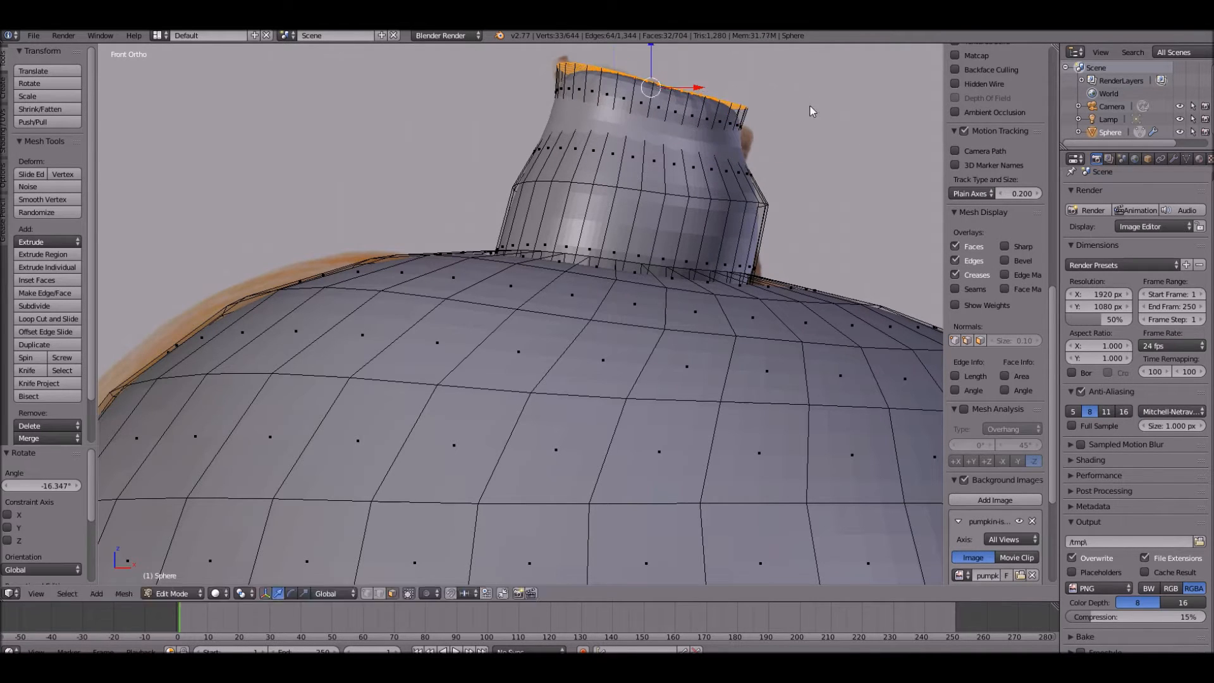
Step: Examine the subdivided pumpkin and its stem in Object Mode and in the mesh from above
key(Tab)
key(a)
scroll(803, 143, down, 5)
middle_drag(757, 187, 504, 530)
scroll(379, 378, up, 3)
key(Tab)
key(Tab)
scroll(379, 378, up, 2)
key(Tab)
scroll(502, 515, down, 1)
shift+middle_drag(484, 500, 474, 335)
Step: Clear the selection and, in vertex select mode from the top view, select every other vertical edge loop around the pumpkin body
key(a)
click(367, 593)
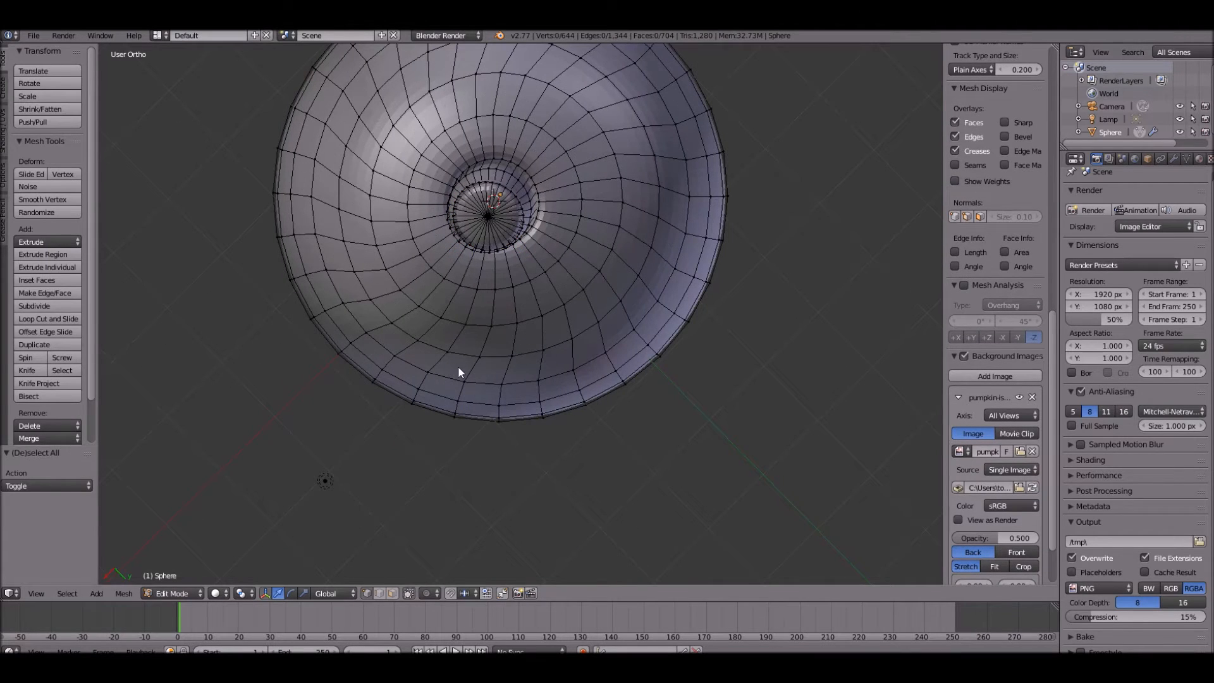
middle_drag(324, 472, 346, 443)
scroll(369, 401, up, 5)
scroll(369, 400, down, 2)
key(KP_7)
key(KP_5)
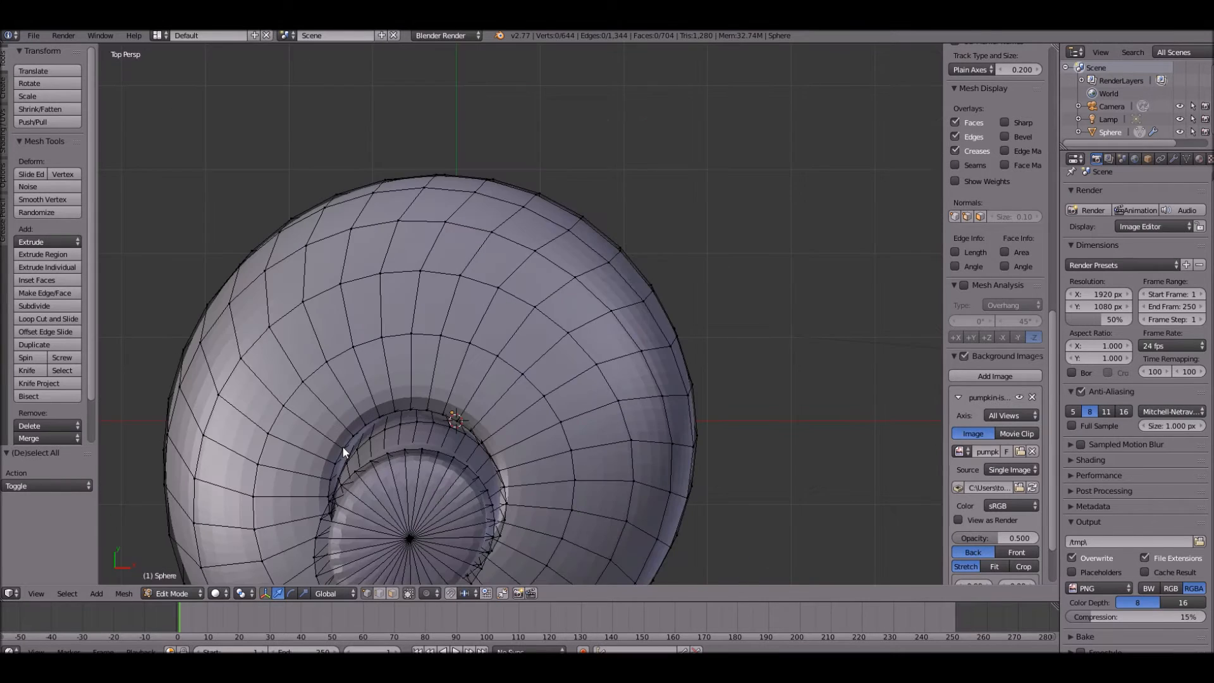
scroll(450, 281, down, 4)
scroll(450, 280, up, 4)
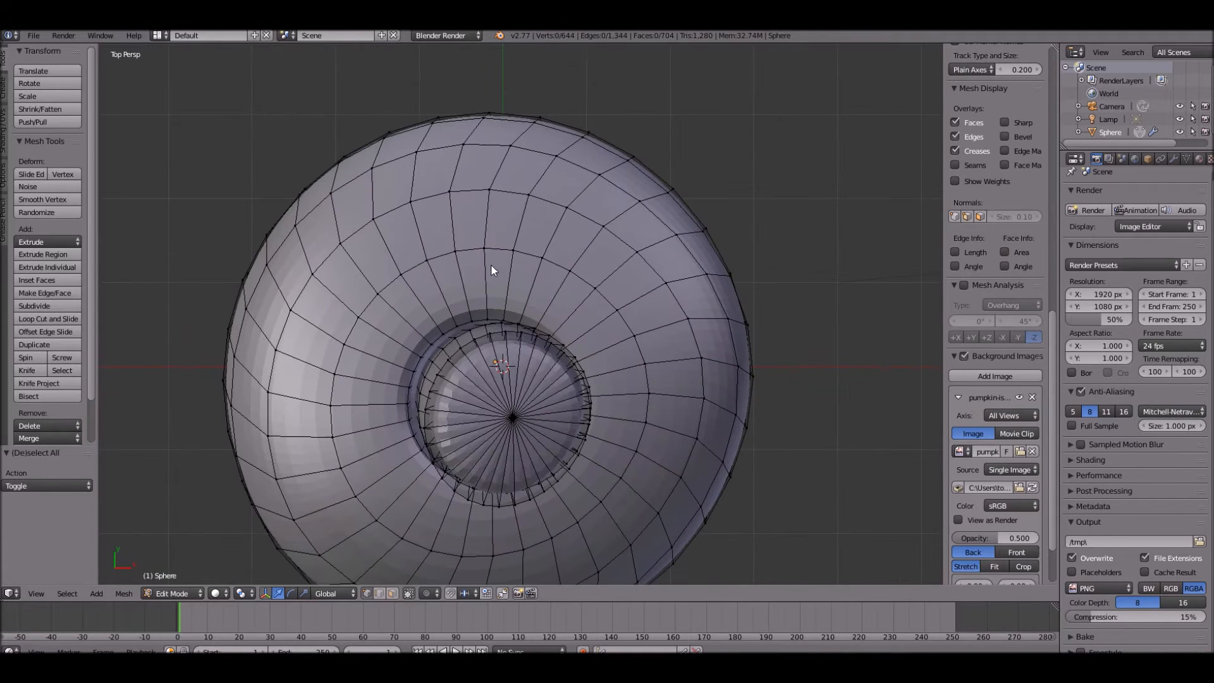
alt+right_click(491, 260)
alt+shift+right_click(533, 294)
alt+shift+right_click(566, 306)
alt+shift+right_click(615, 352)
alt+shift+right_click(615, 398)
alt+shift+right_click(586, 446)
alt+shift+right_click(562, 495)
alt+shift+right_click(404, 500)
alt+shift+right_click(369, 450)
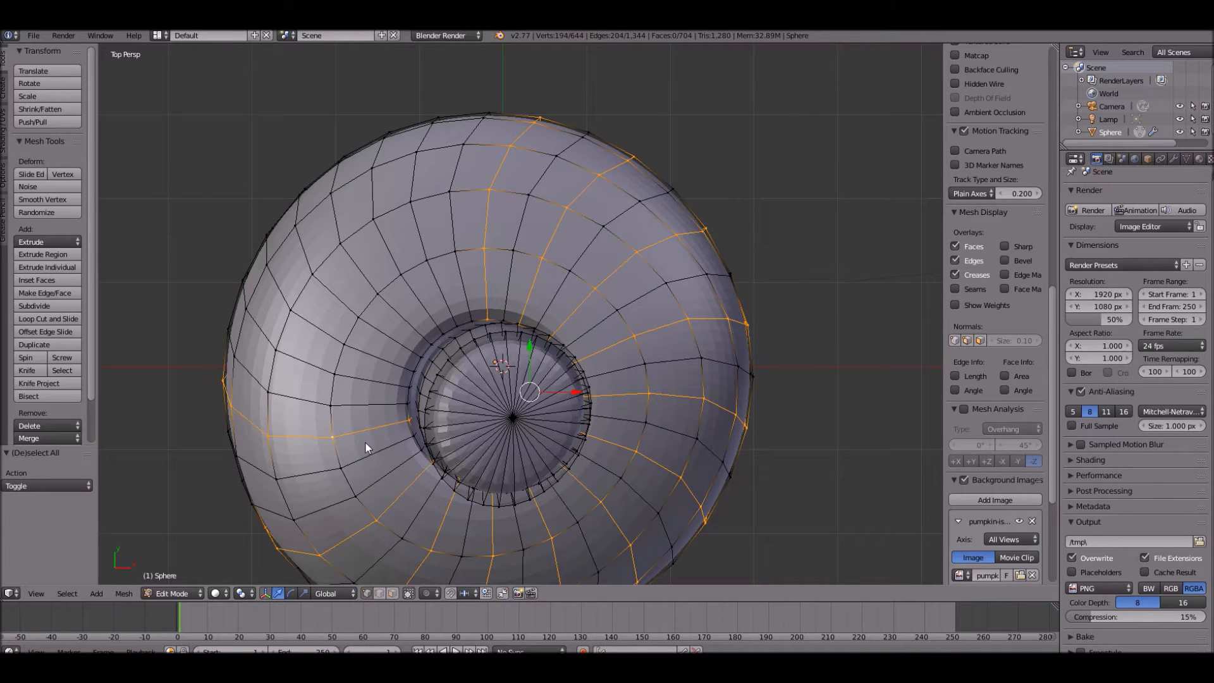
alt+shift+right_click(372, 411)
alt+shift+right_click(383, 372)
alt+shift+right_click(420, 310)
alt+shift+right_click(439, 296)
Step: Turn on proportional editing and scale the selected edge loops inward to about 0.96 to form the pumpkin's grooves
middle_drag(441, 293, 513, 222)
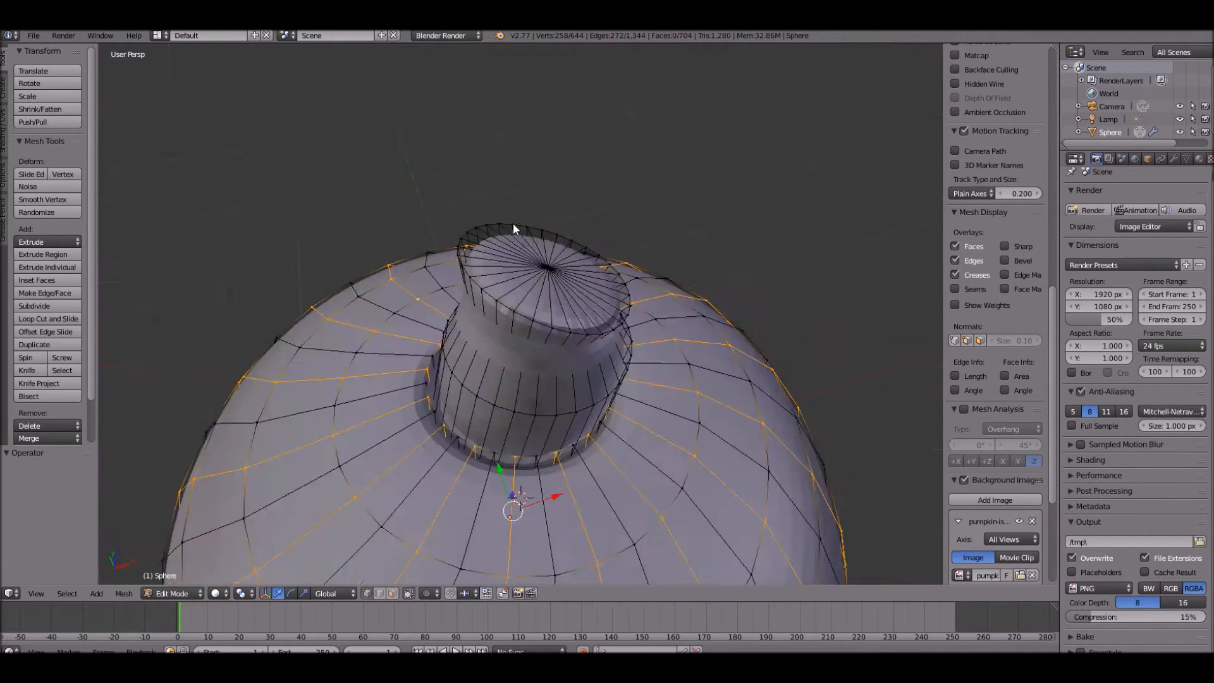
scroll(521, 237, down, 4)
key(o)
middle_drag(575, 398, 583, 382)
key(s)
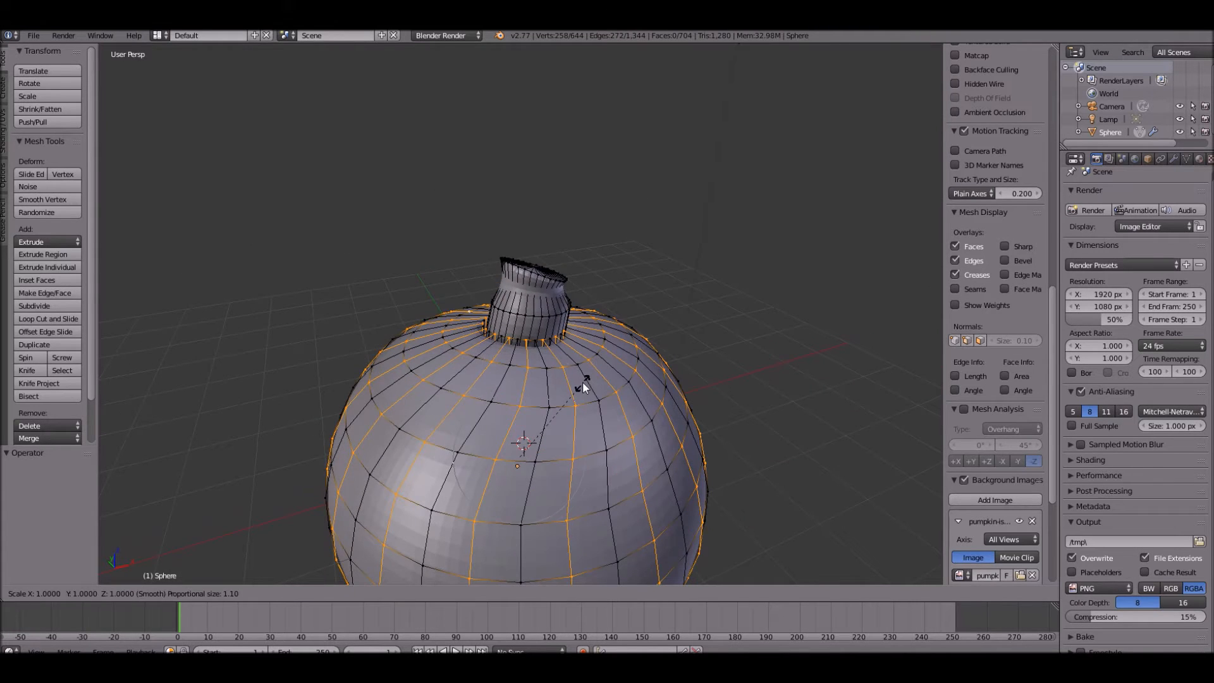
right_click(604, 415)
key(s)
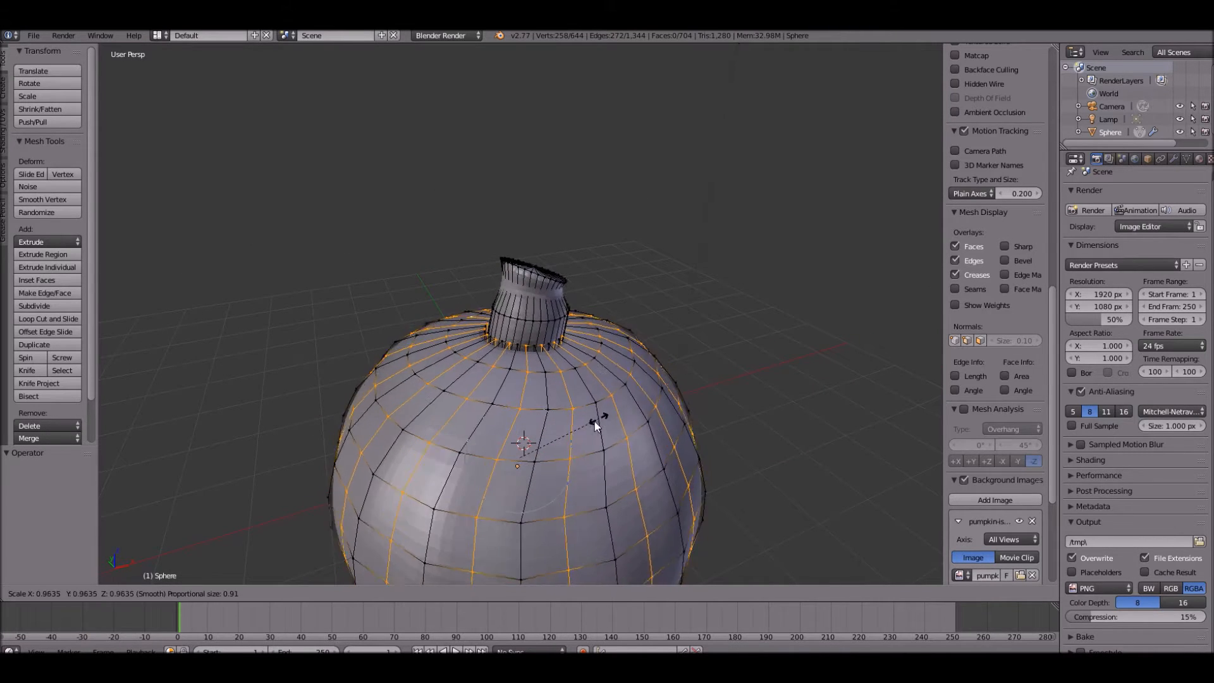
click(600, 423)
Step: Return to Object Mode and apply smooth shading to the selected pumpkin
key(Tab)
scroll(601, 423, down, 5)
middle_drag(602, 419, 677, 372)
scroll(677, 372, up, 2)
key(a)
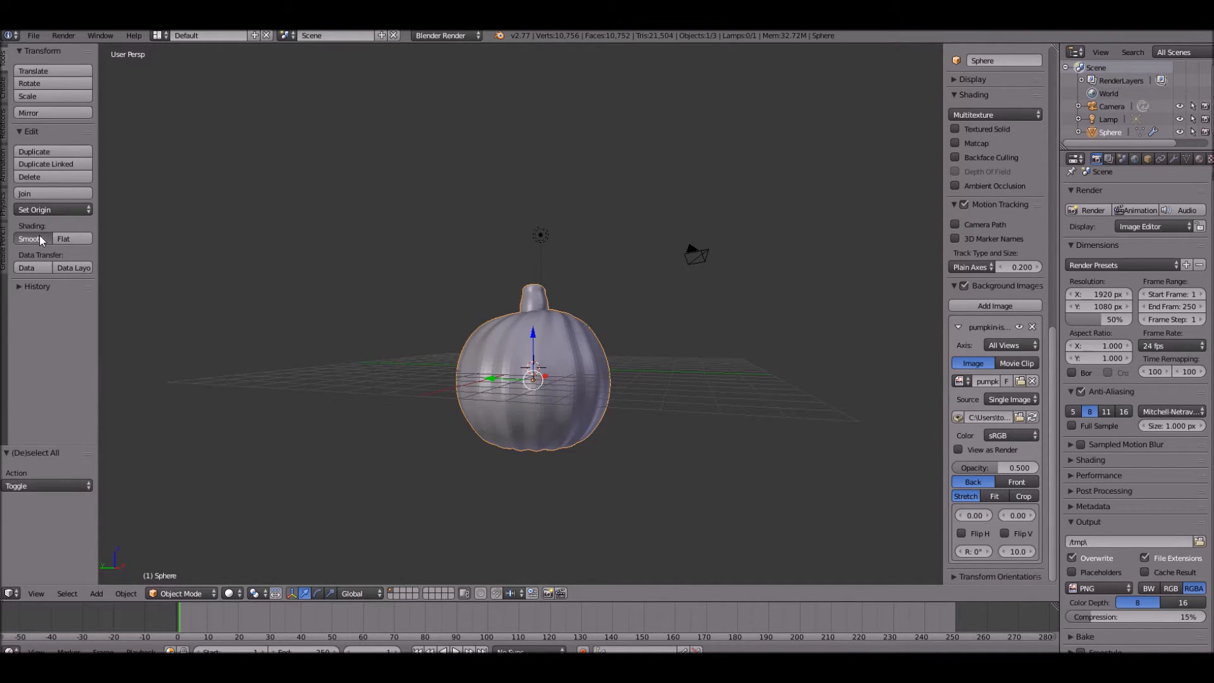
middle_drag(438, 267, 646, 354)
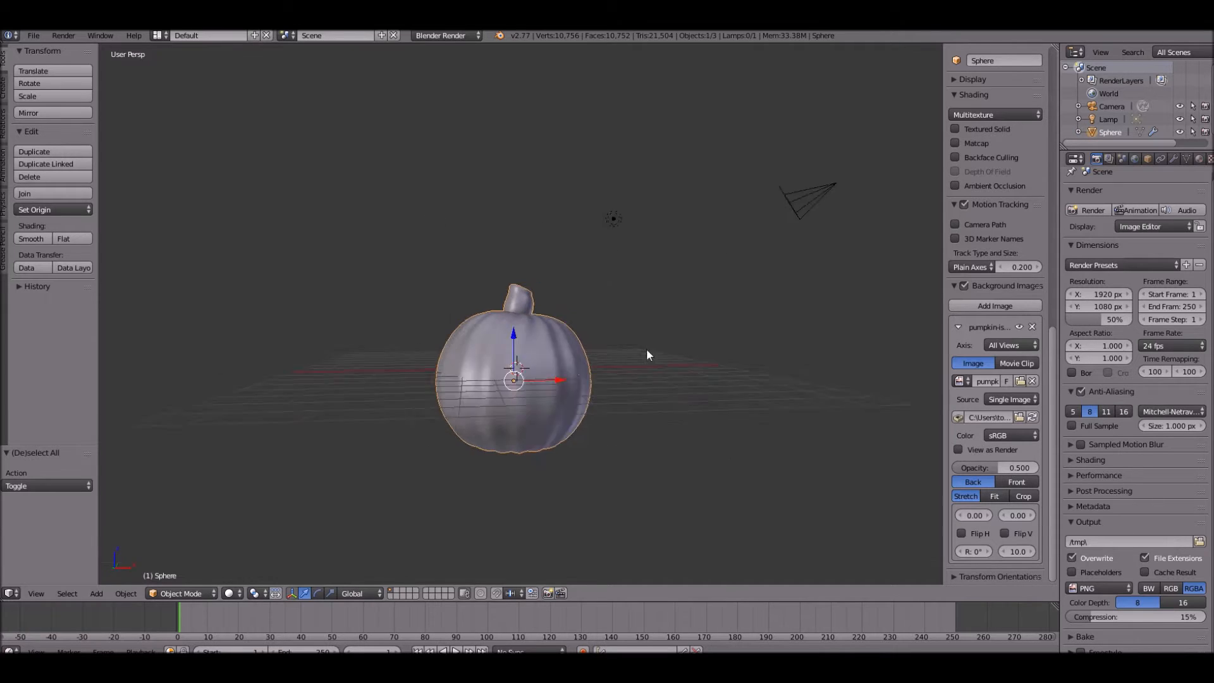
Step: In front orthographic view, scale the whole pumpkin down and move it up so its base sits near the grid floor
key(KP_1)
key(KP_5)
key(z)
key(s)
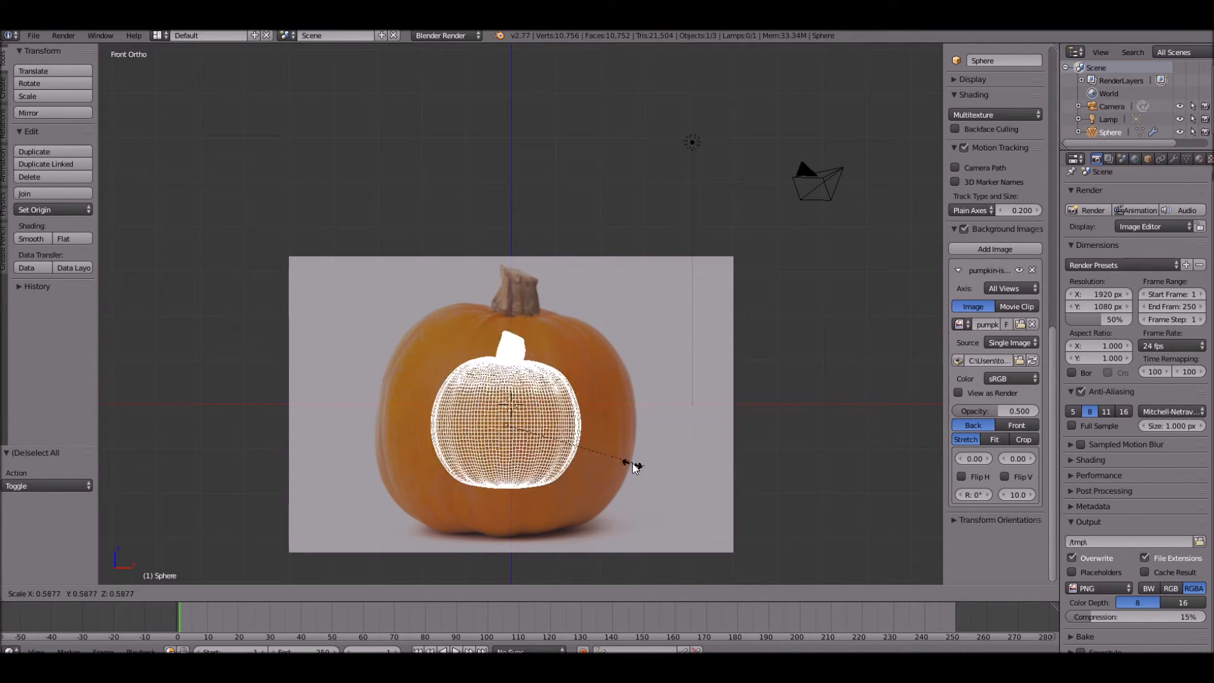
click(621, 463)
key(g)
click(608, 360)
key(s)
click(554, 363)
key(g)
click(563, 422)
key(s)
key(z)
mouse_move(584, 427)
middle_down()
mouse_move(510, 453)
mouse_move(523, 323)
mouse_move(577, 249)
mouse_move(428, 360)
middle_up()
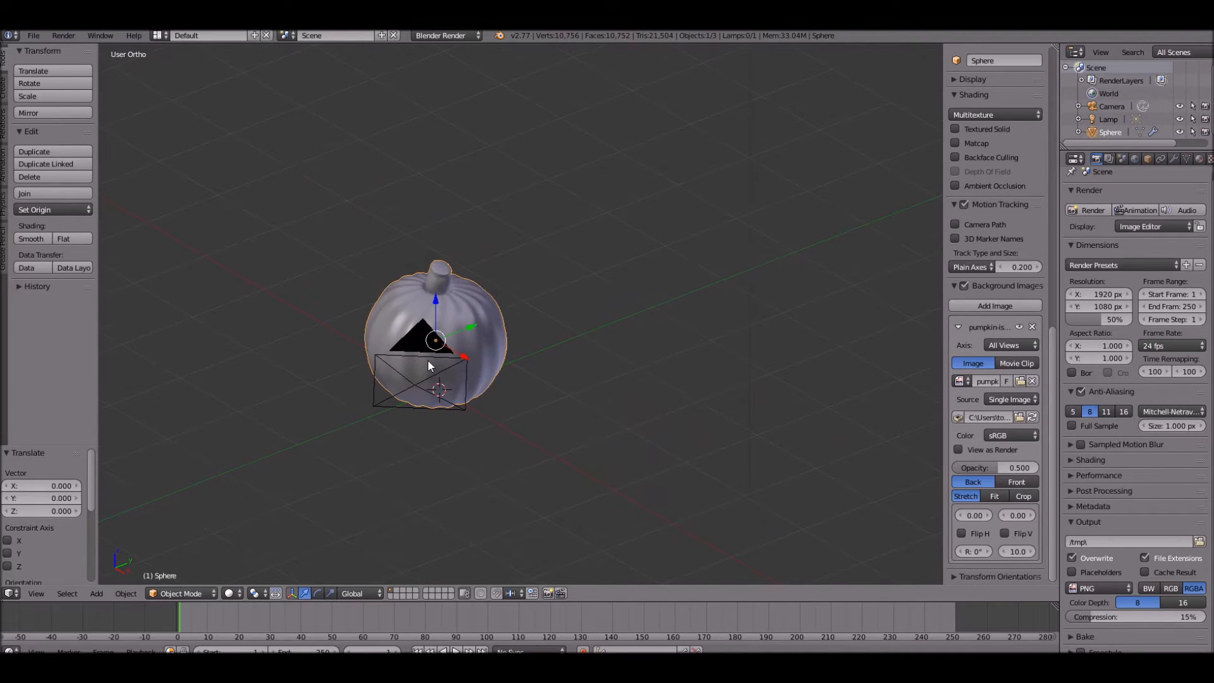
Step: Reapply level 2 subdivision to the pumpkin and switch the render engine to Cycles Render
key(KP_Decimal)
scroll(478, 300, down, 2)
key(Tab)
middle_drag(478, 300, 265, 335)
key(a)
scroll(526, 343, up, 1)
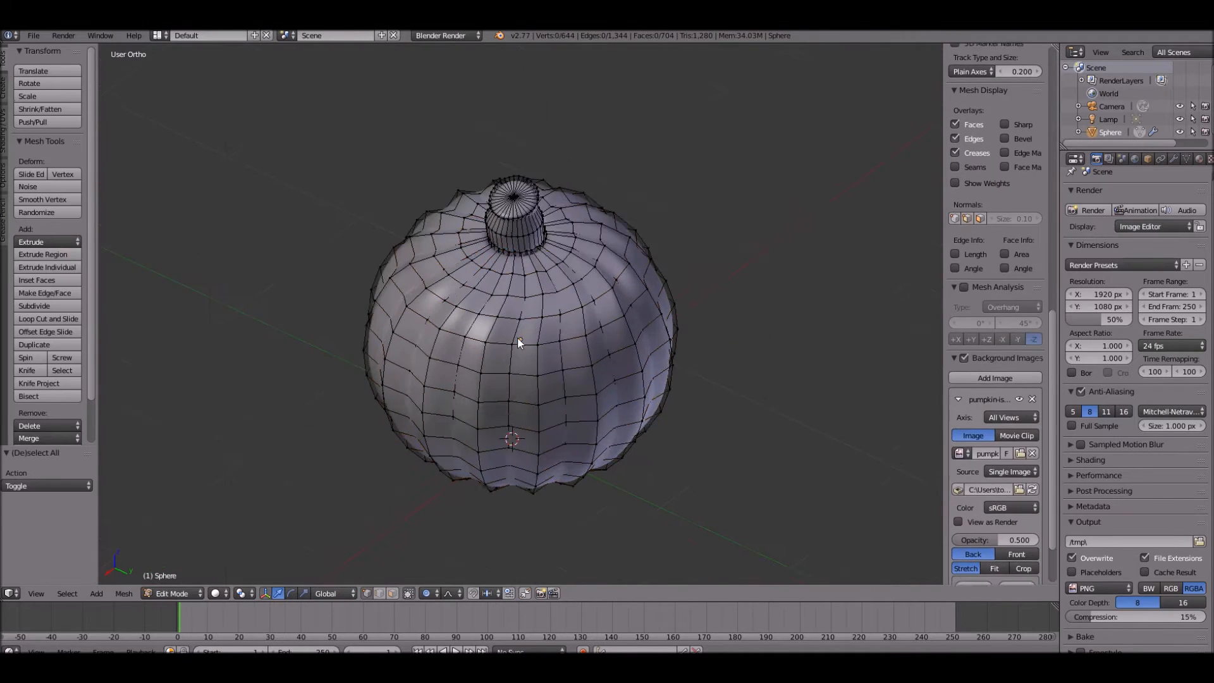
scroll(526, 343, up, 2)
key(ctrl+2)
key(Tab)
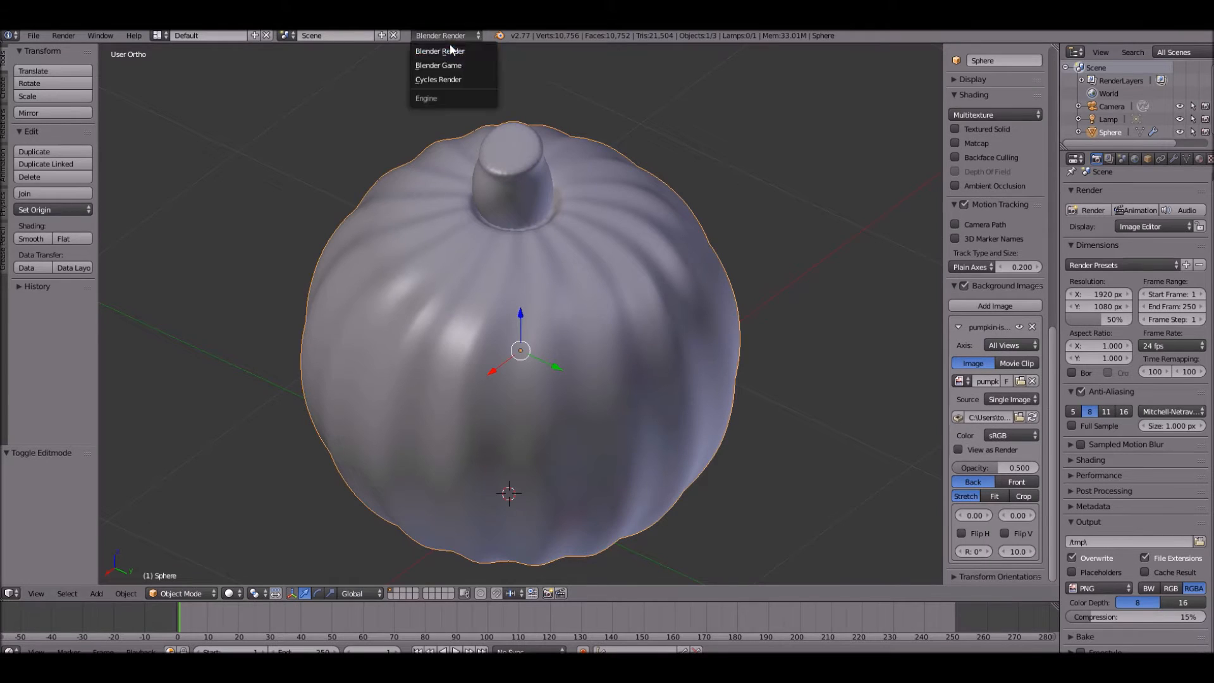
click(448, 36)
click(454, 79)
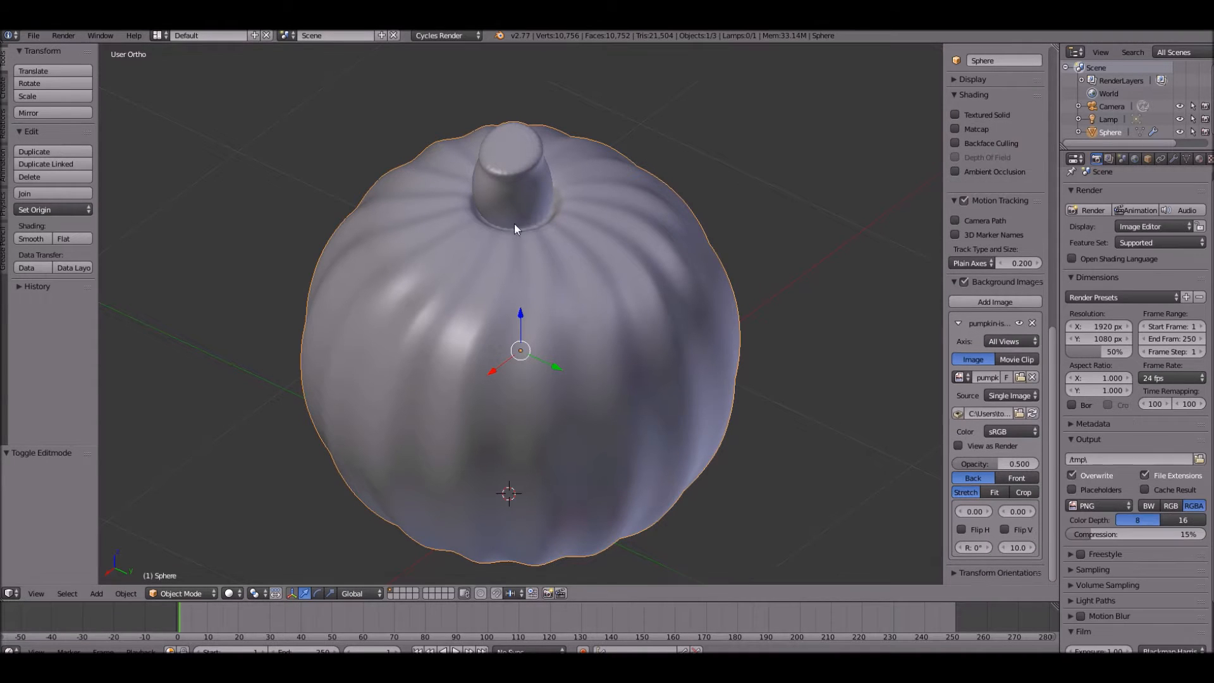
Step: In Edit Mode, select only the linked geometry of the pumpkin body, leaving out the stem
scroll(488, 180, down, 2)
key(Tab)
key(a)
key(a)
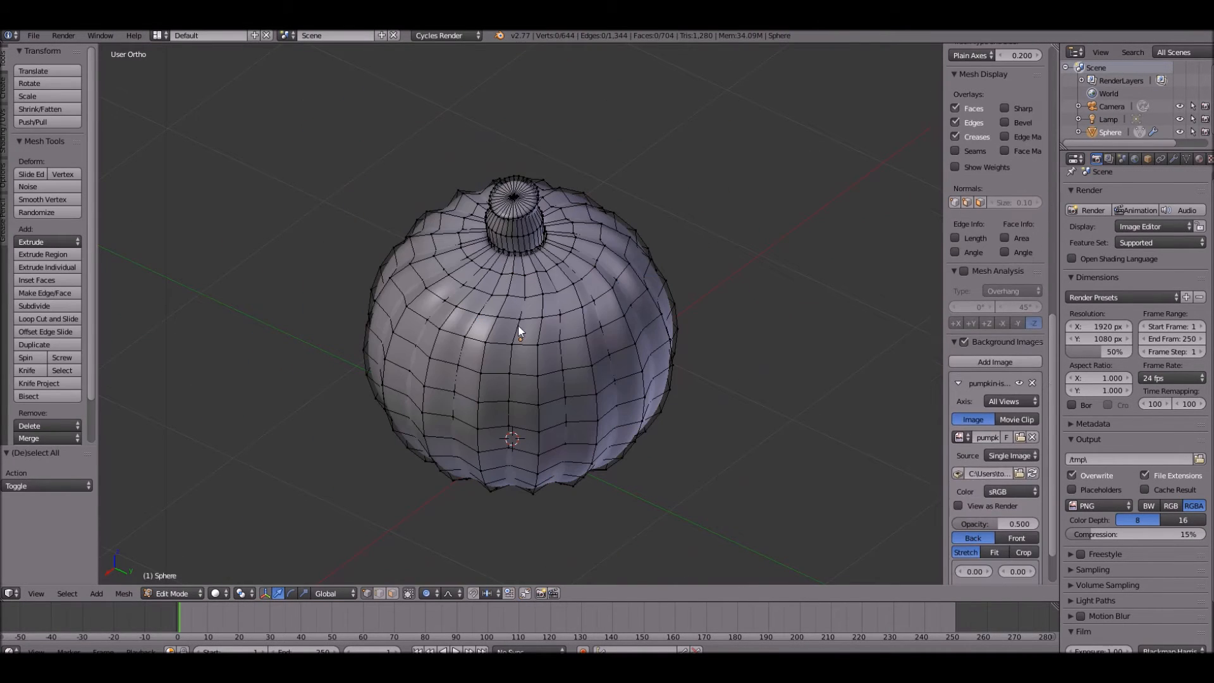
key(l)
scroll(976, 112, up, 5)
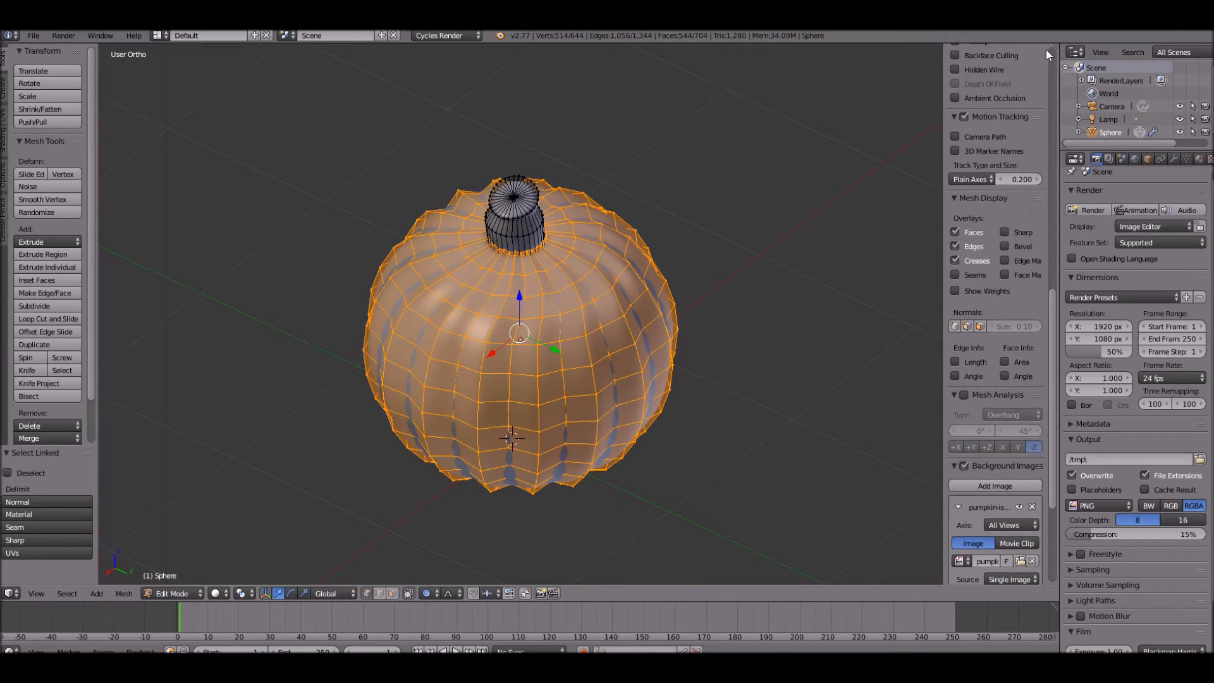
Step: Split the 3D view into two equal areas and change the new one to the UV/Image Editor
drag(1055, 44, 692, 117)
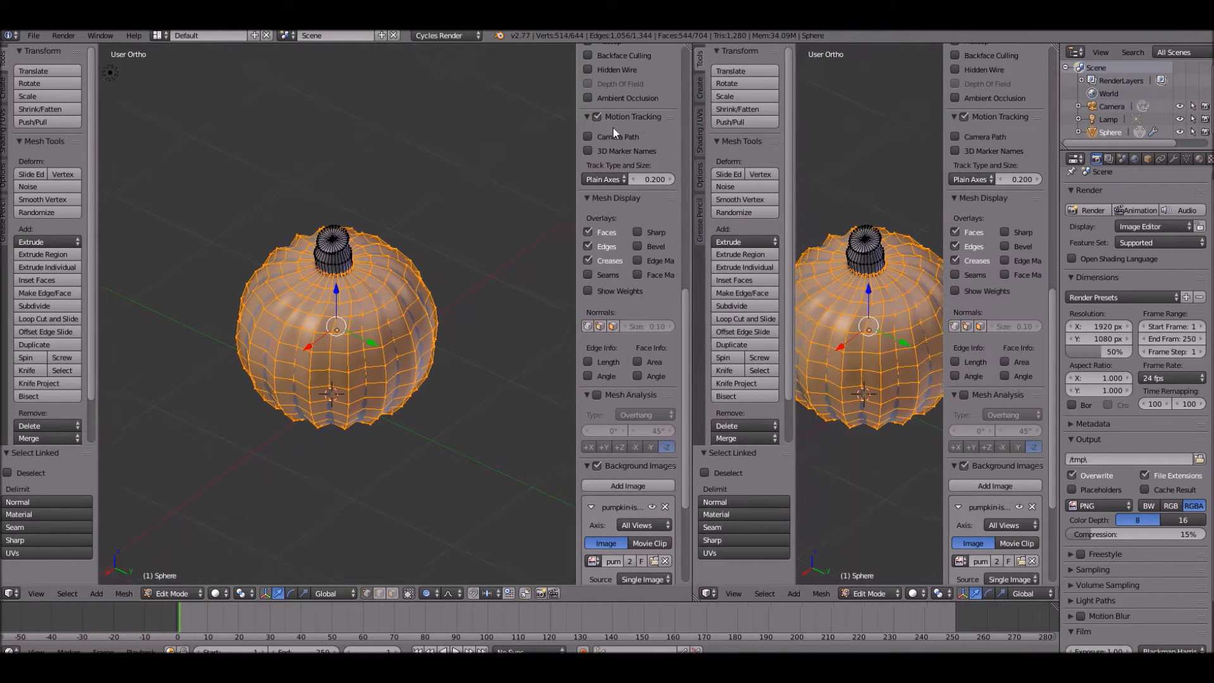
drag(612, 127, 577, 285)
click(591, 594)
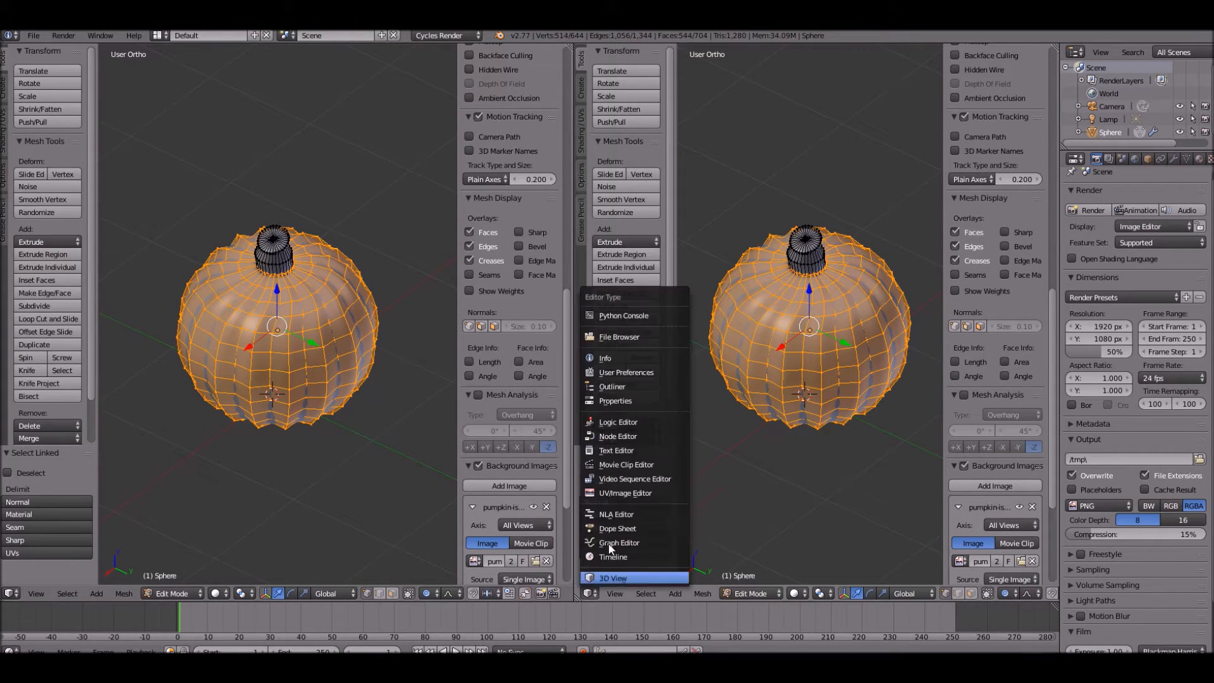
click(614, 492)
Step: Unwrap the selected pumpkin body with Cylinder Projection
middle_drag(208, 354, 166, 340)
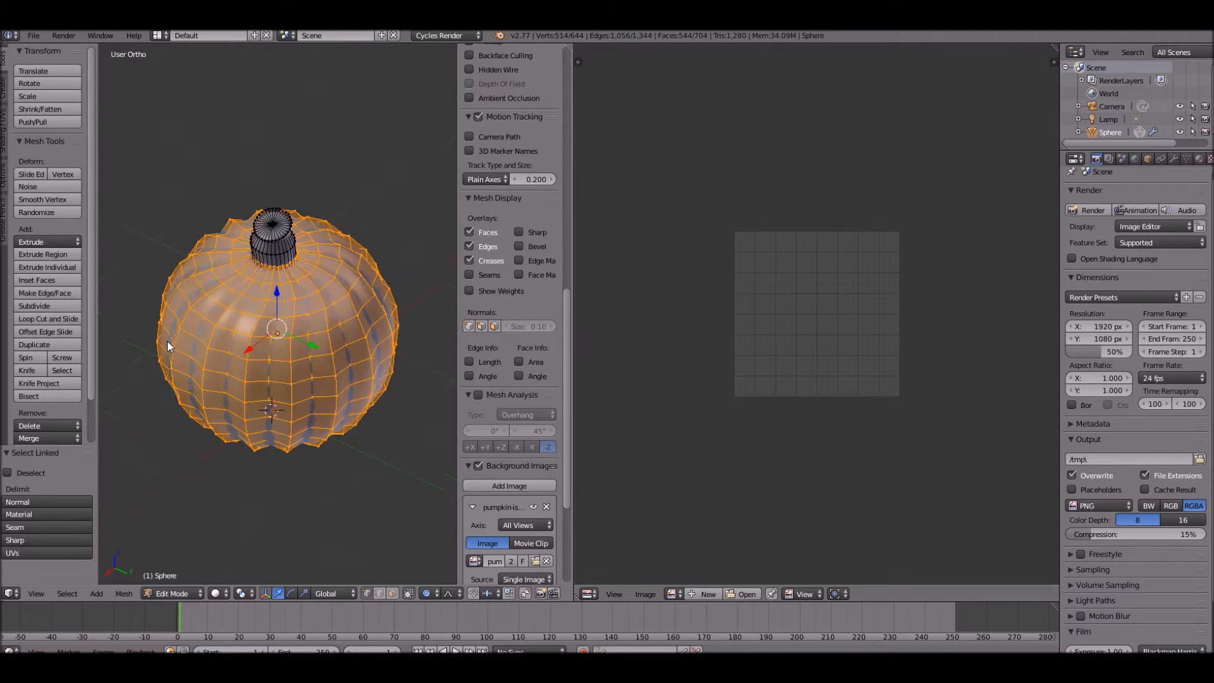
scroll(167, 340, up, 3)
key(u)
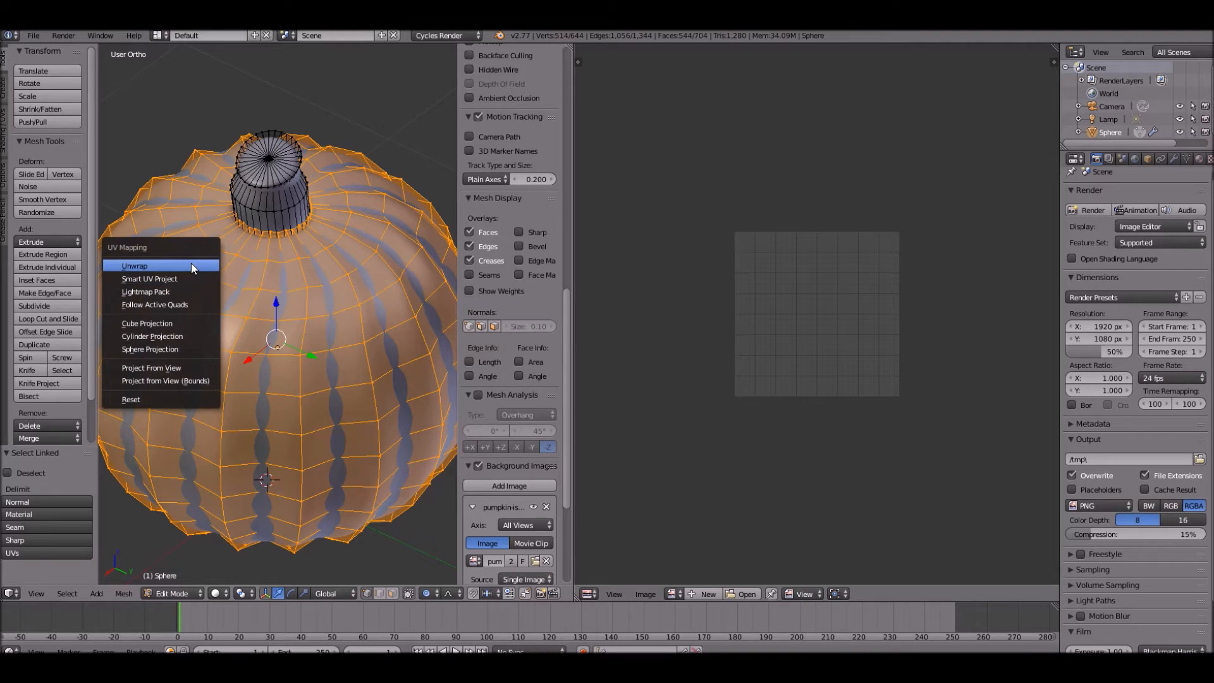
click(199, 336)
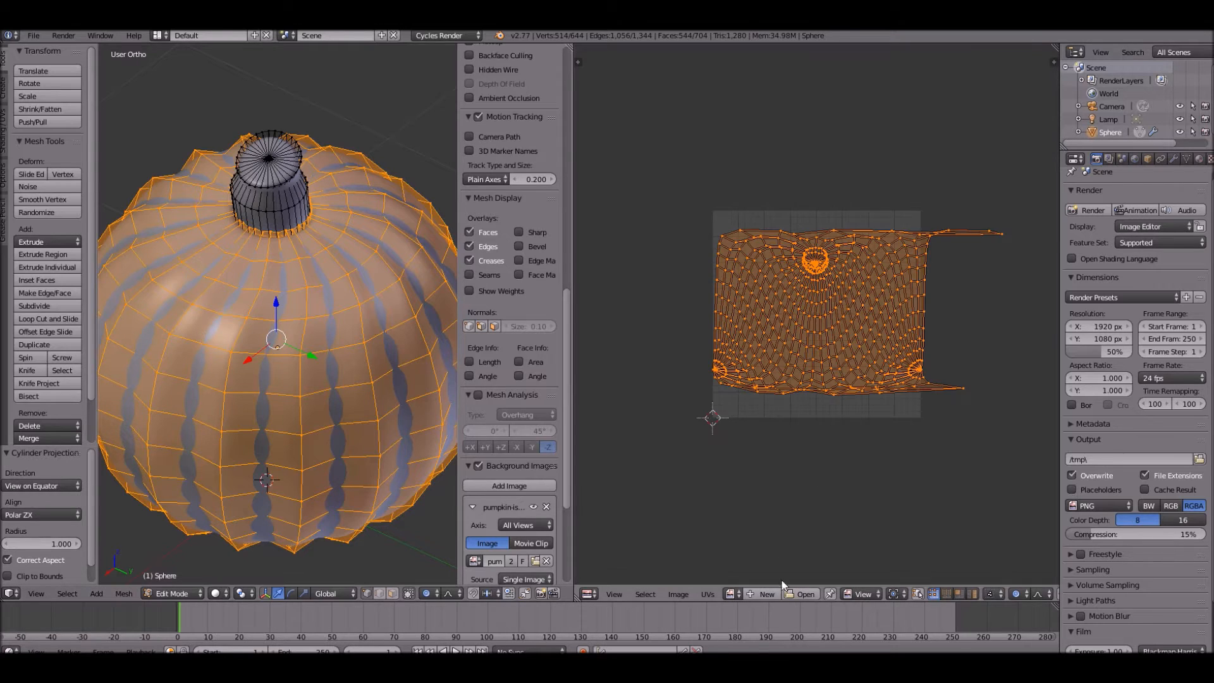
click(730, 594)
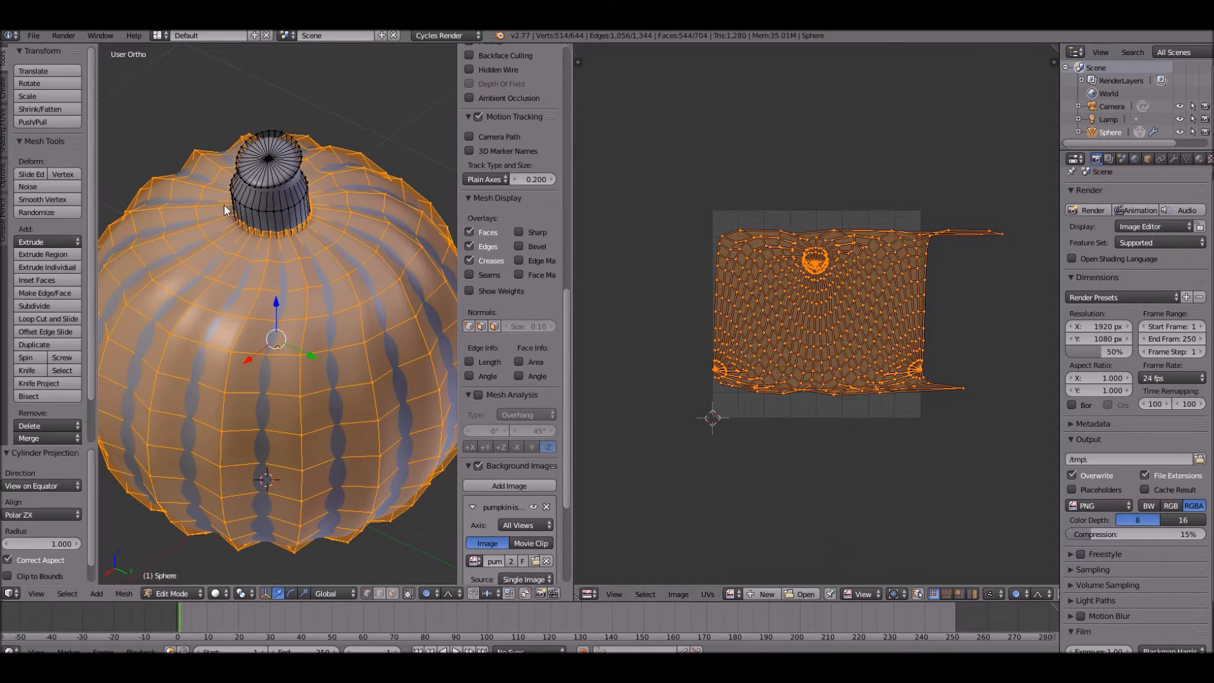
scroll(253, 205, down, 2)
scroll(240, 339, up, 2)
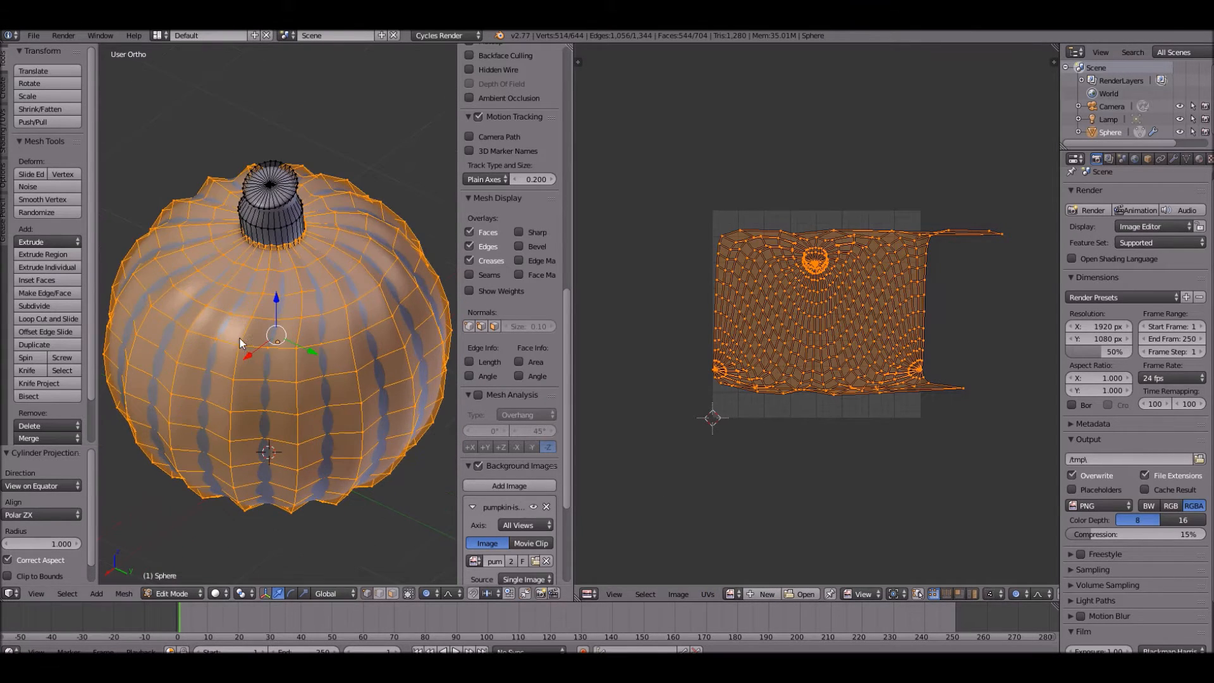
scroll(341, 316, up, 2)
scroll(317, 265, down, 3)
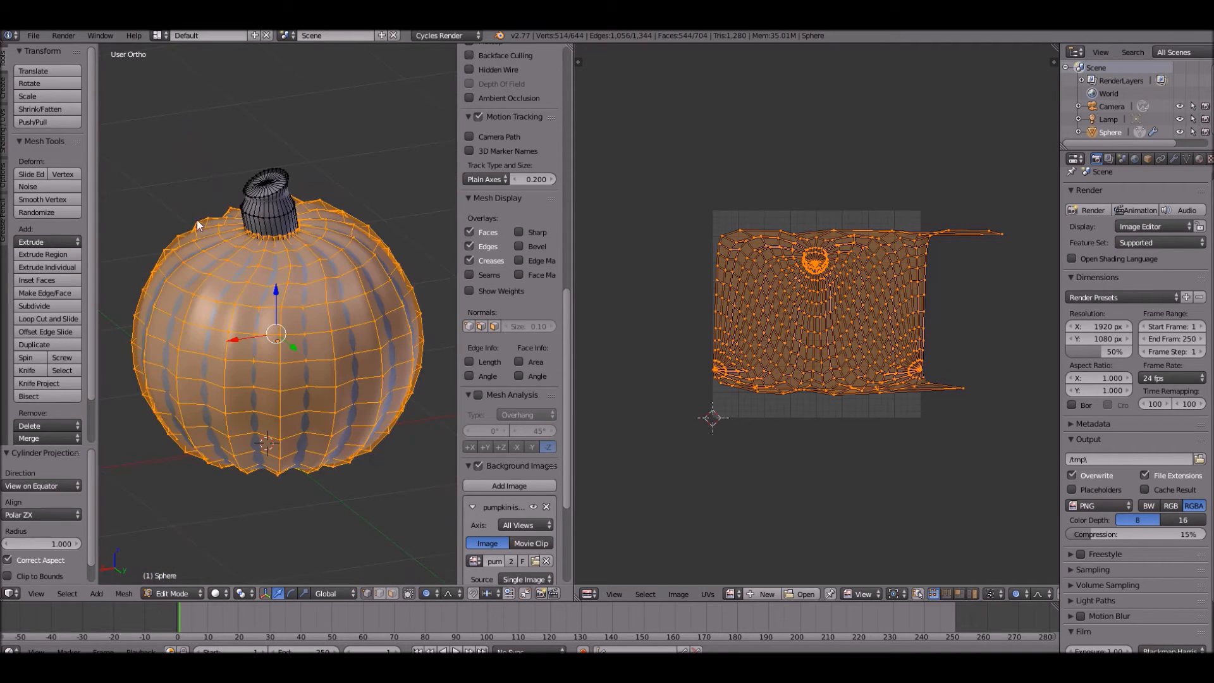
scroll(222, 306, up, 4)
scroll(293, 120, down, 2)
scroll(303, 152, up, 2)
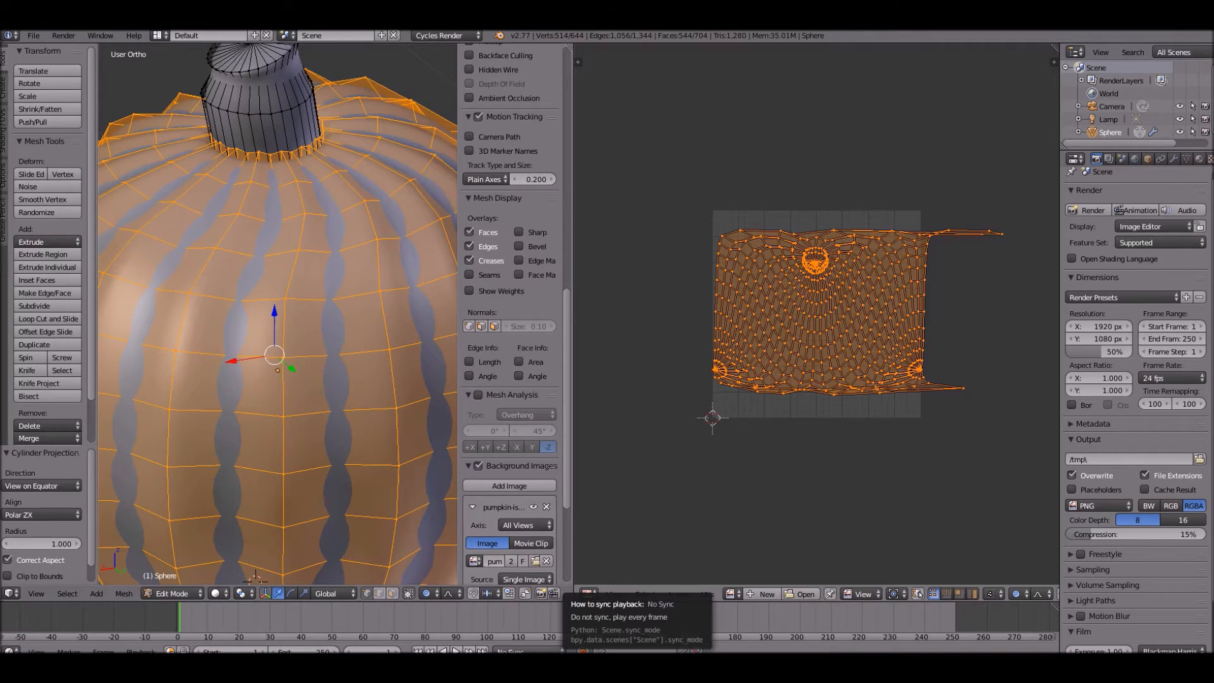
Step: Switch to the web browser and search Bing Images for "pumpkin texture" in a new tab
click(506, 623)
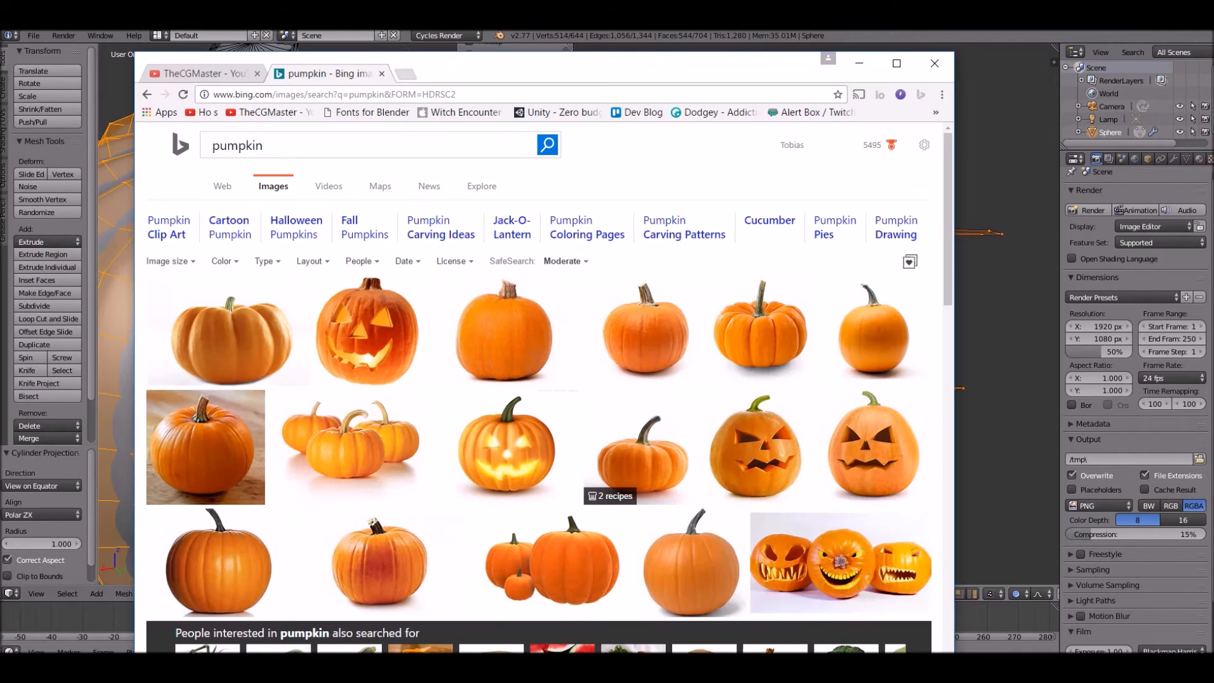
click(405, 72)
text(pui)
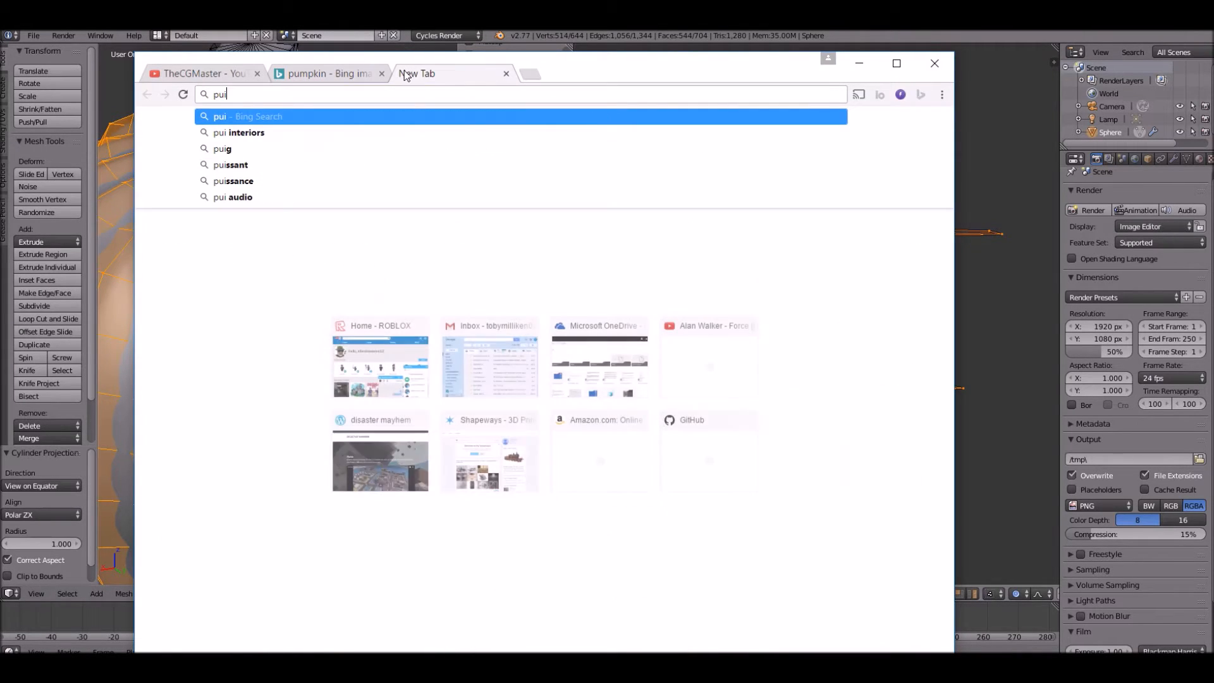
text(mmpkin t)
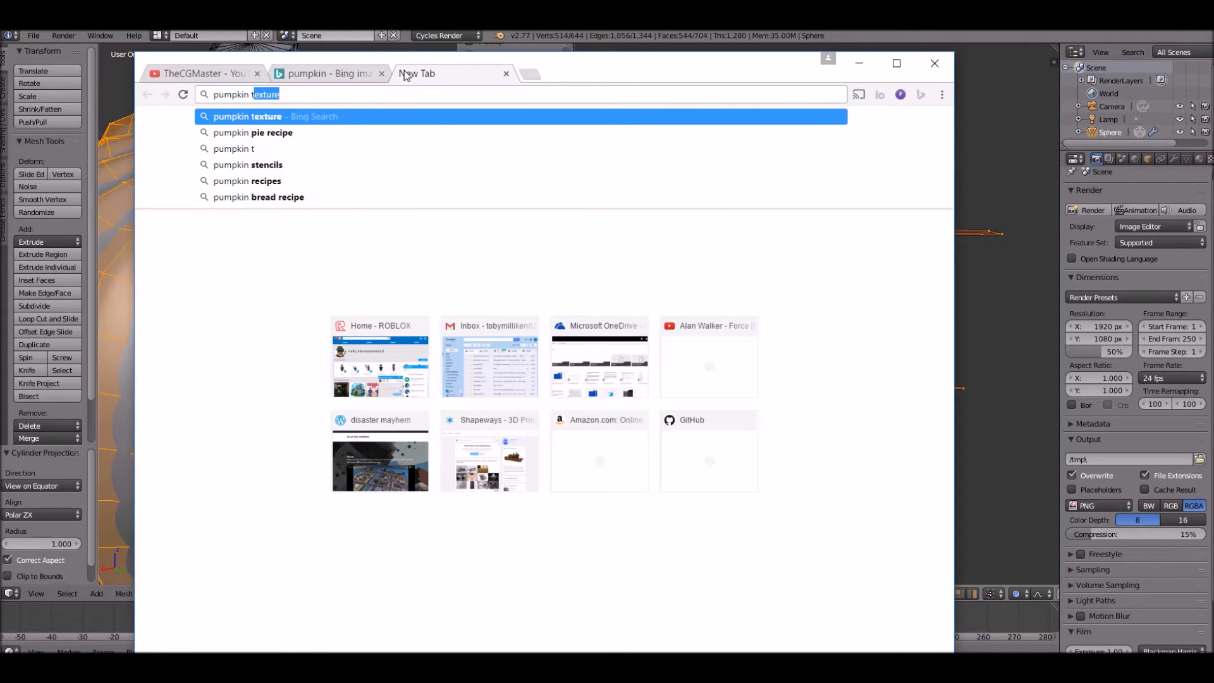
key(Return)
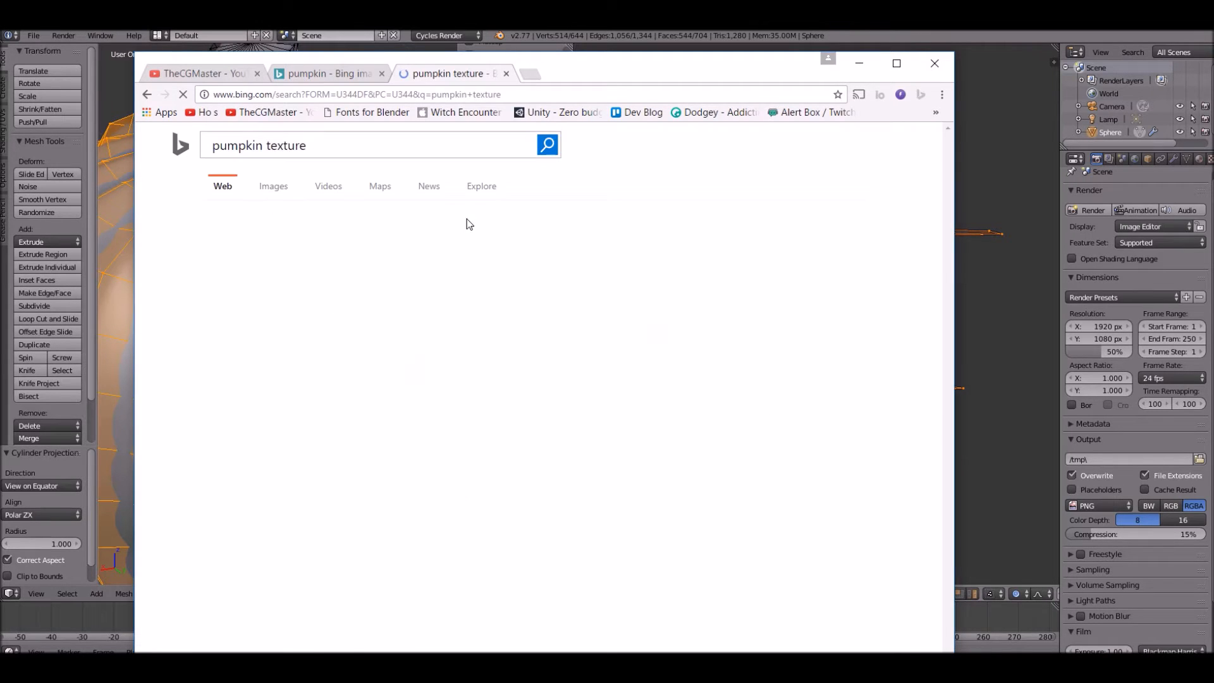
click(275, 196)
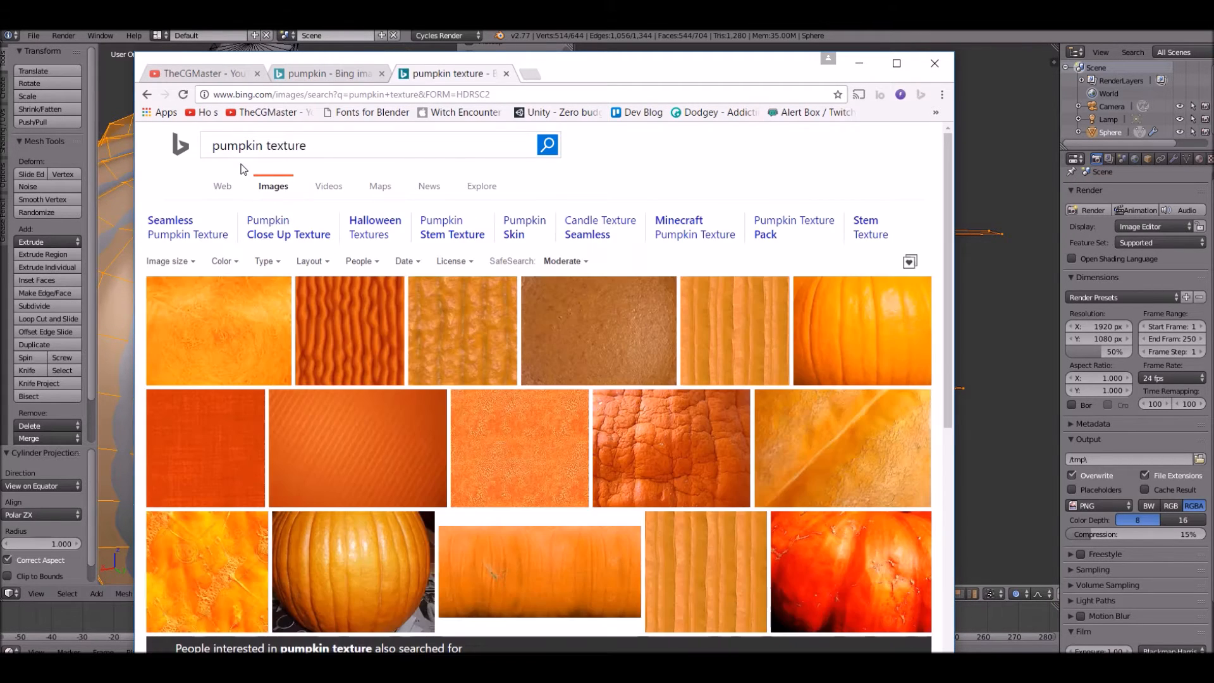
Step: Go back to Blender from the image results and load class_pumpkin0.jpg as the image in the UV/Image Editor
scroll(472, 430, down, 3)
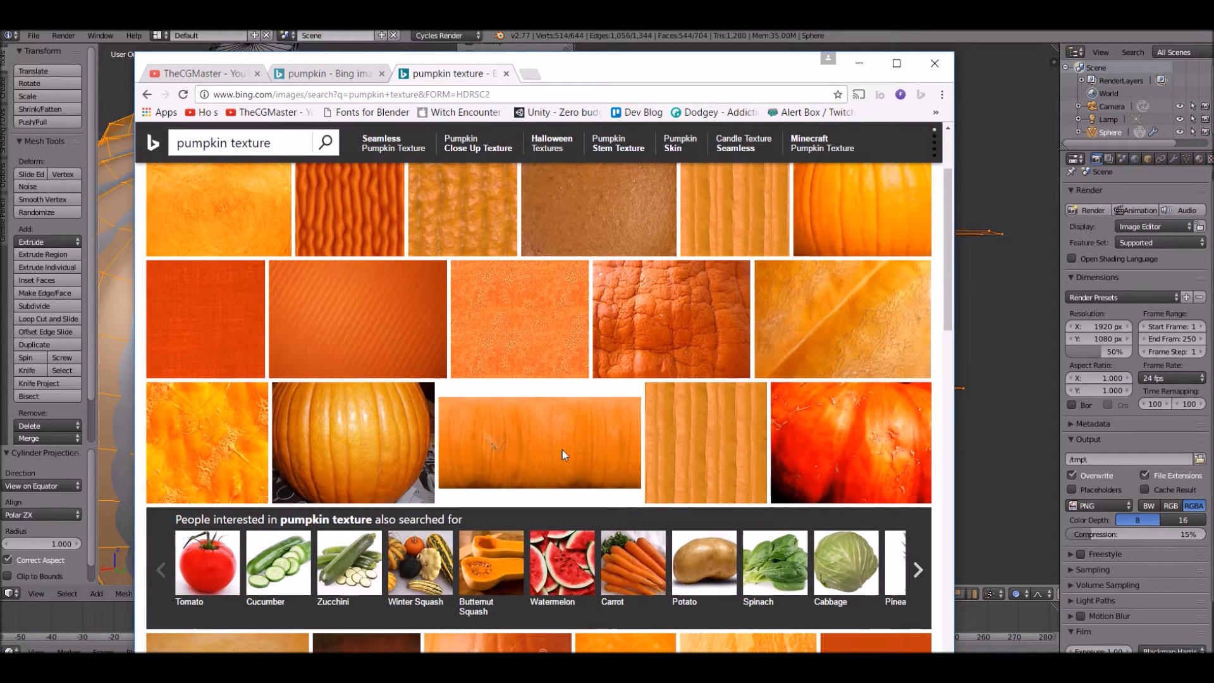
click(1021, 364)
scroll(731, 506, down, 2)
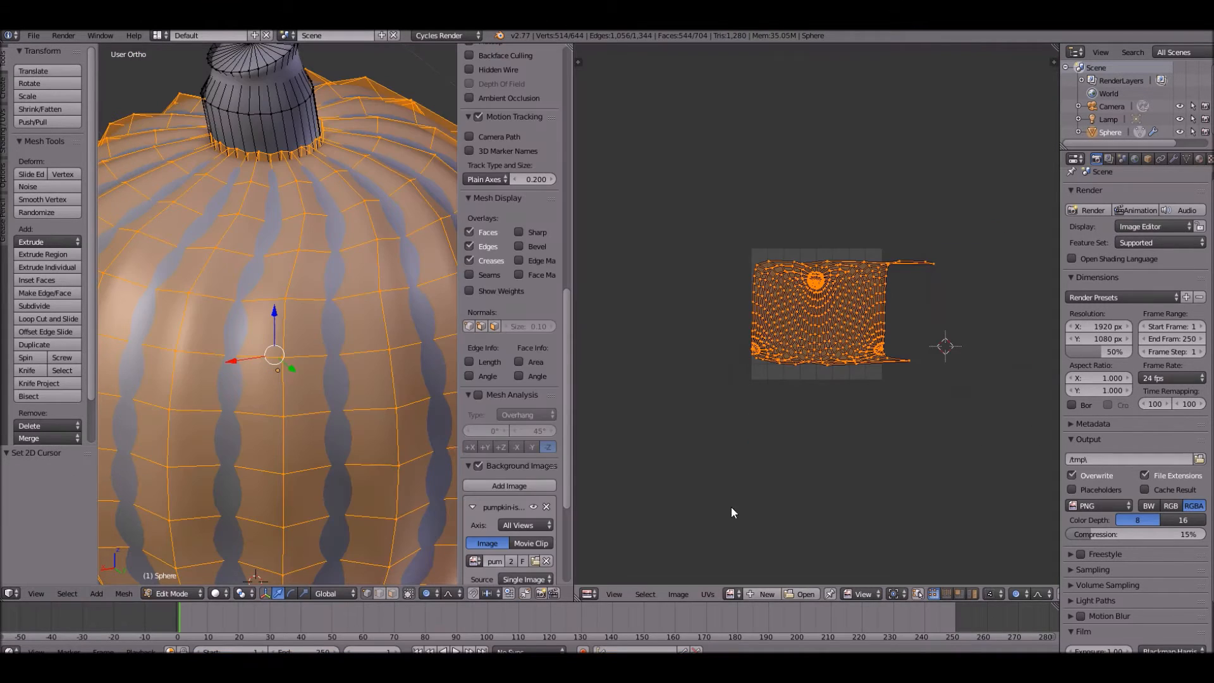
key(Home)
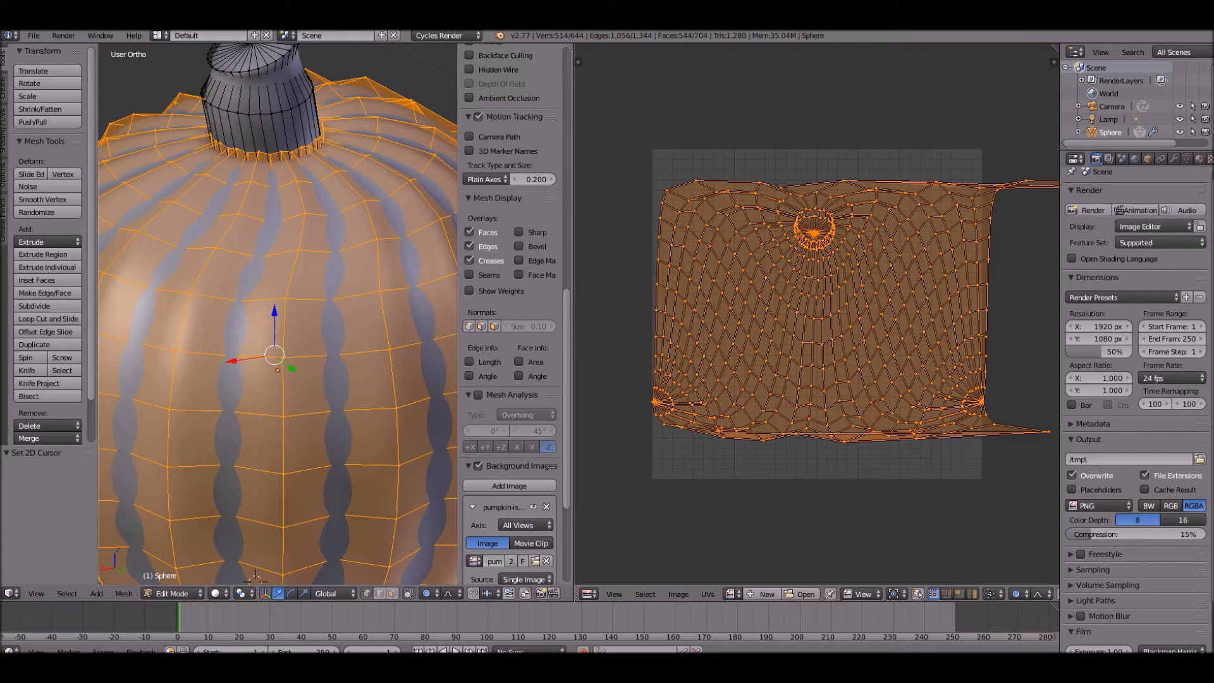
drag(778, 516, 834, 290)
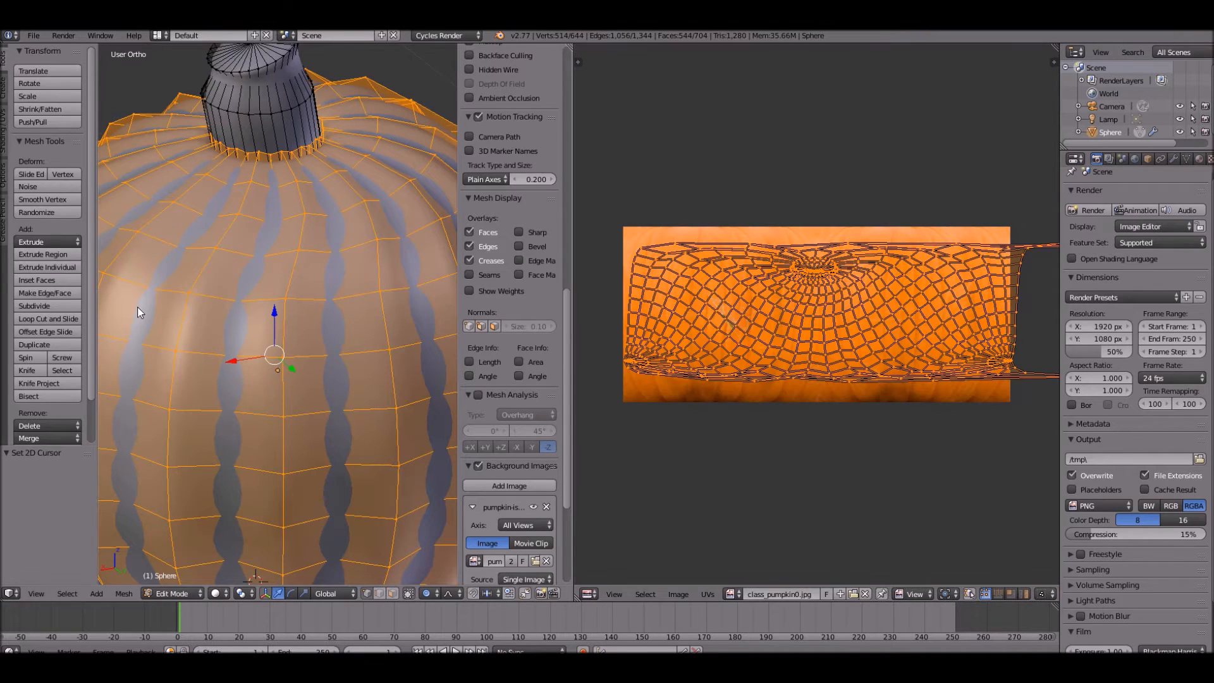
Step: Add a new material to the pumpkin and use an Image Texture with class_pumpkin0.jpg as its Diffuse BSDF color
click(1199, 159)
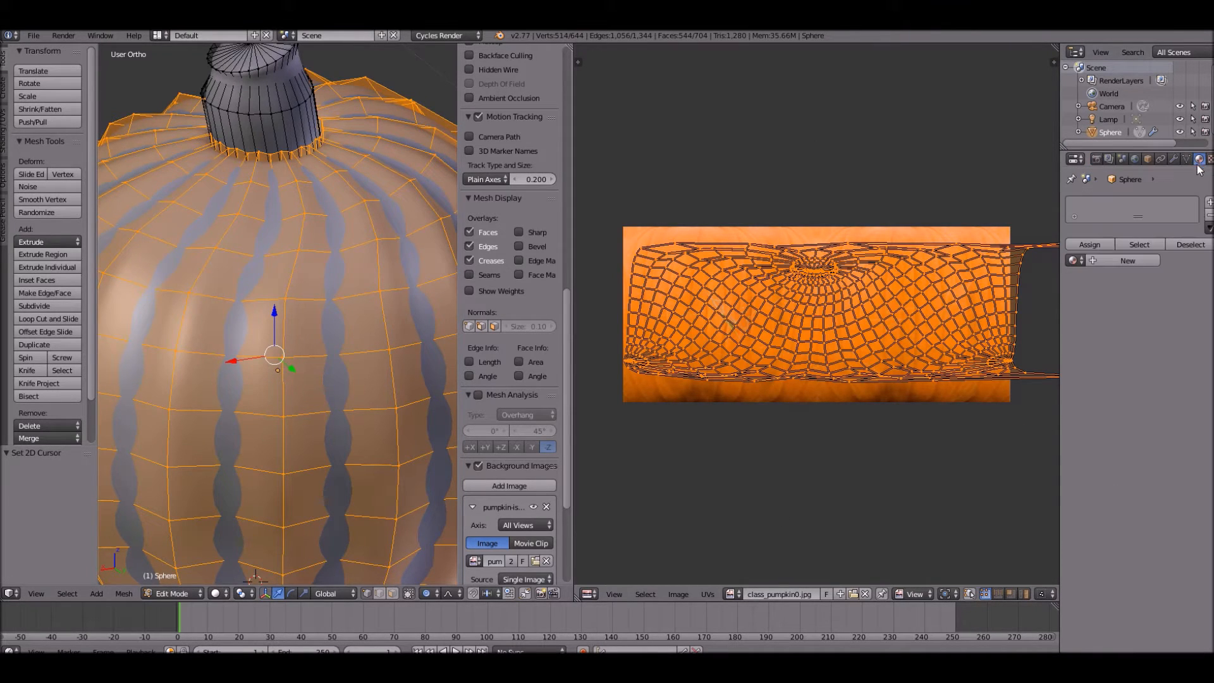
click(1132, 261)
click(1207, 357)
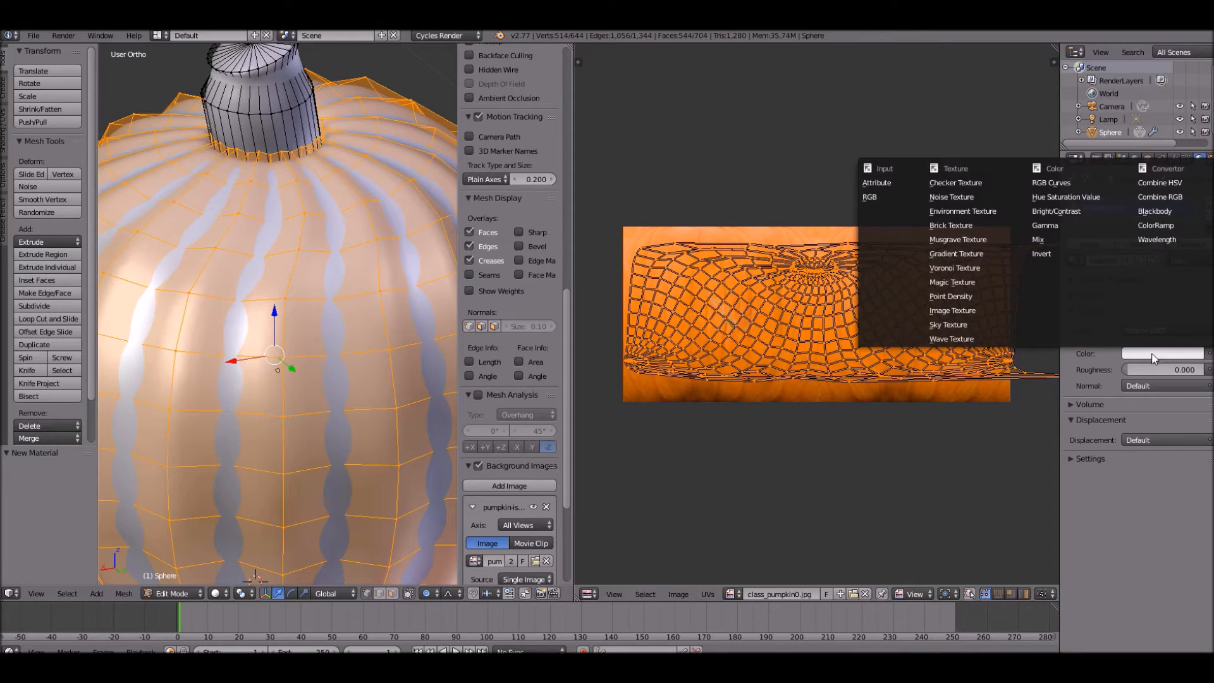
click(947, 311)
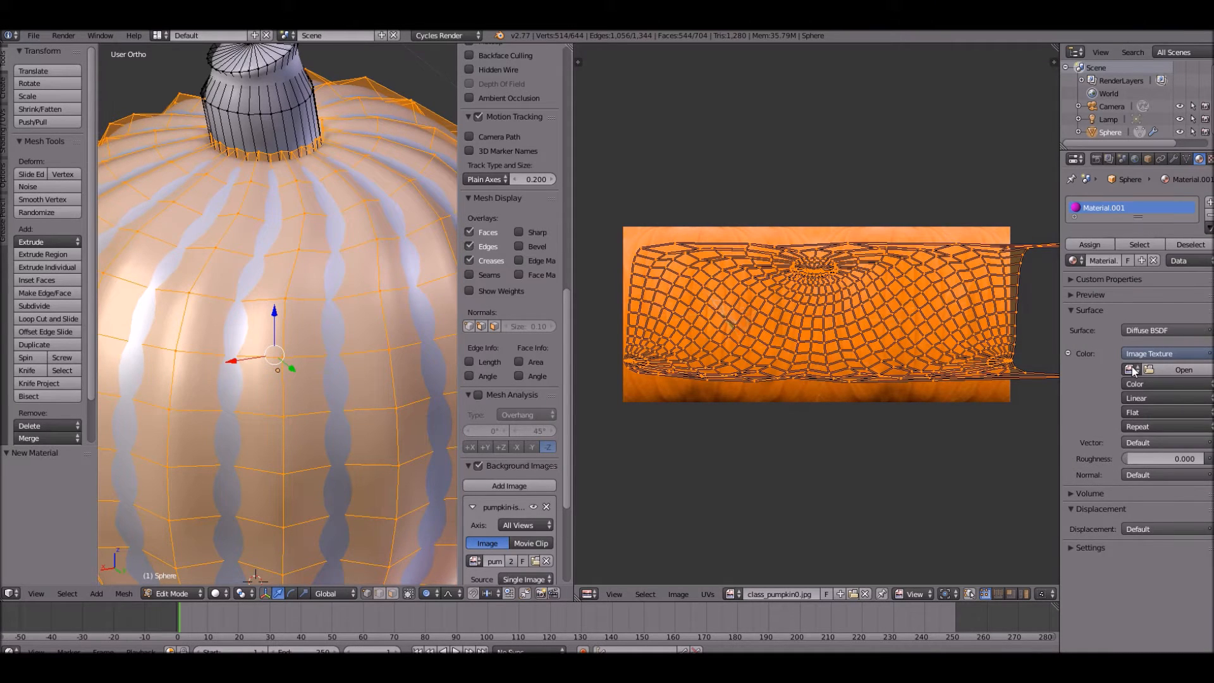
click(1132, 371)
click(1060, 403)
click(1130, 370)
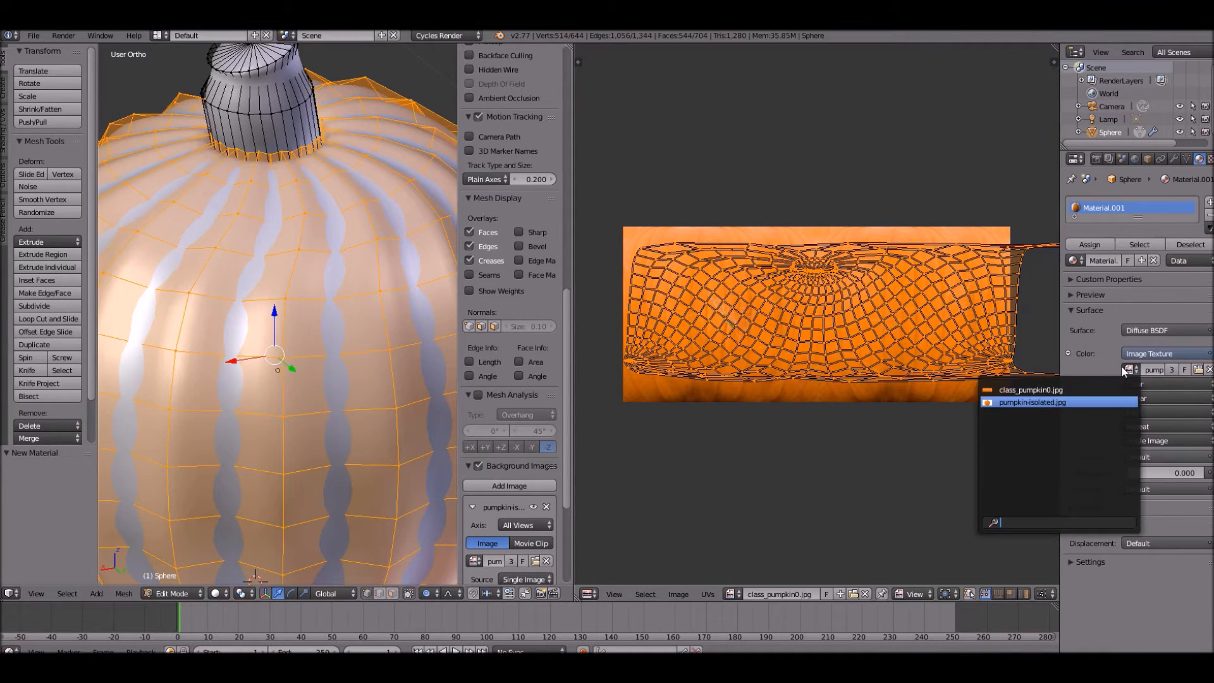
click(1031, 391)
Step: Enlarge the pumpkin body's UVs and shift them over the texture image
key(Tab)
scroll(177, 296, down, 5)
key(Tab)
middle_drag(229, 305, 310, 275)
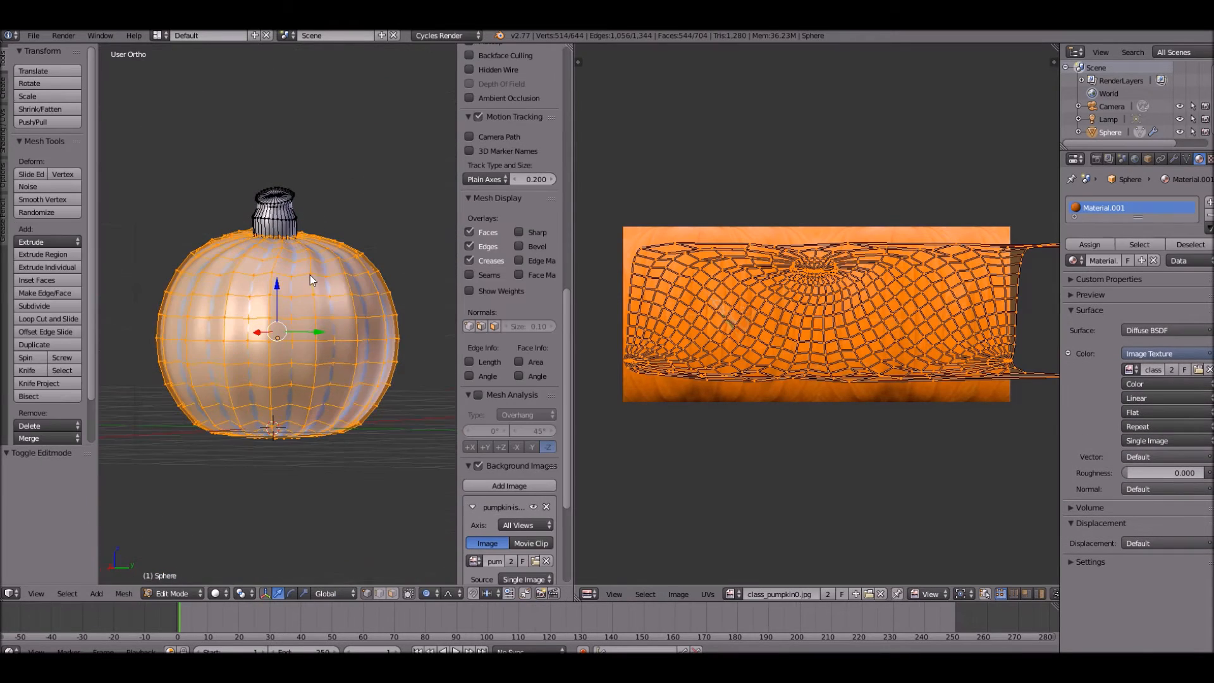
key(s)
click(911, 367)
key(g)
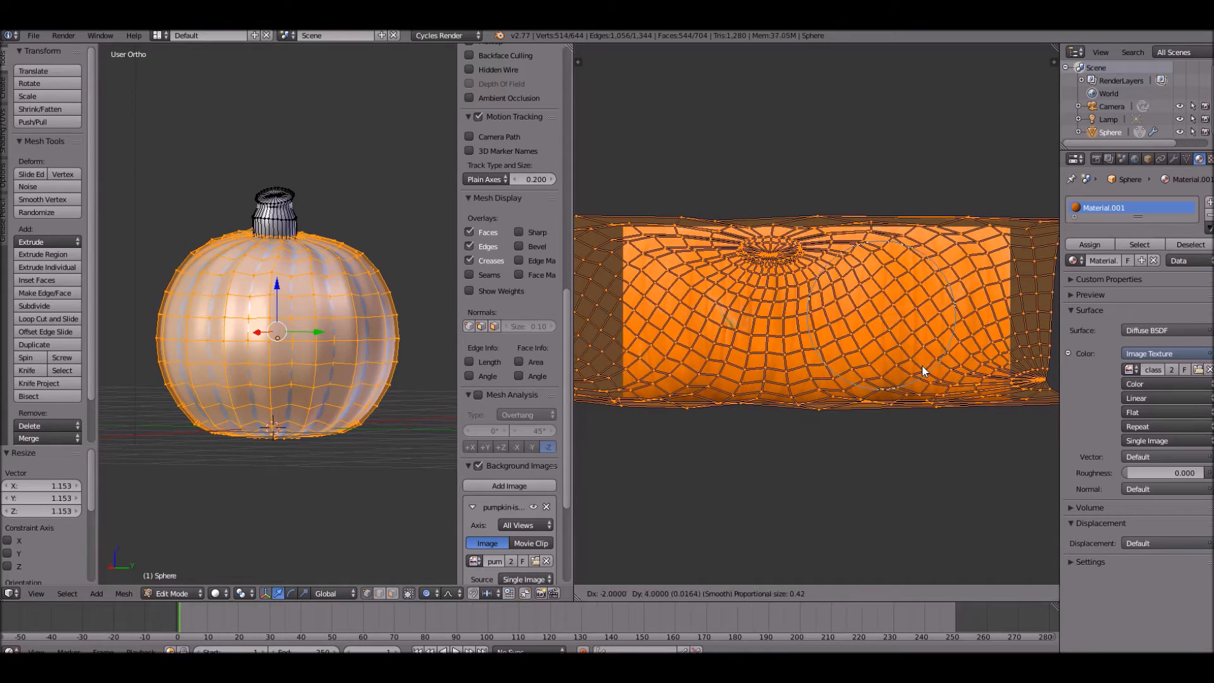
click(923, 366)
key(s)
click(935, 361)
Step: Assign the material to the selected body faces, return to Object Mode and set the viewport shading to Texture
click(1083, 247)
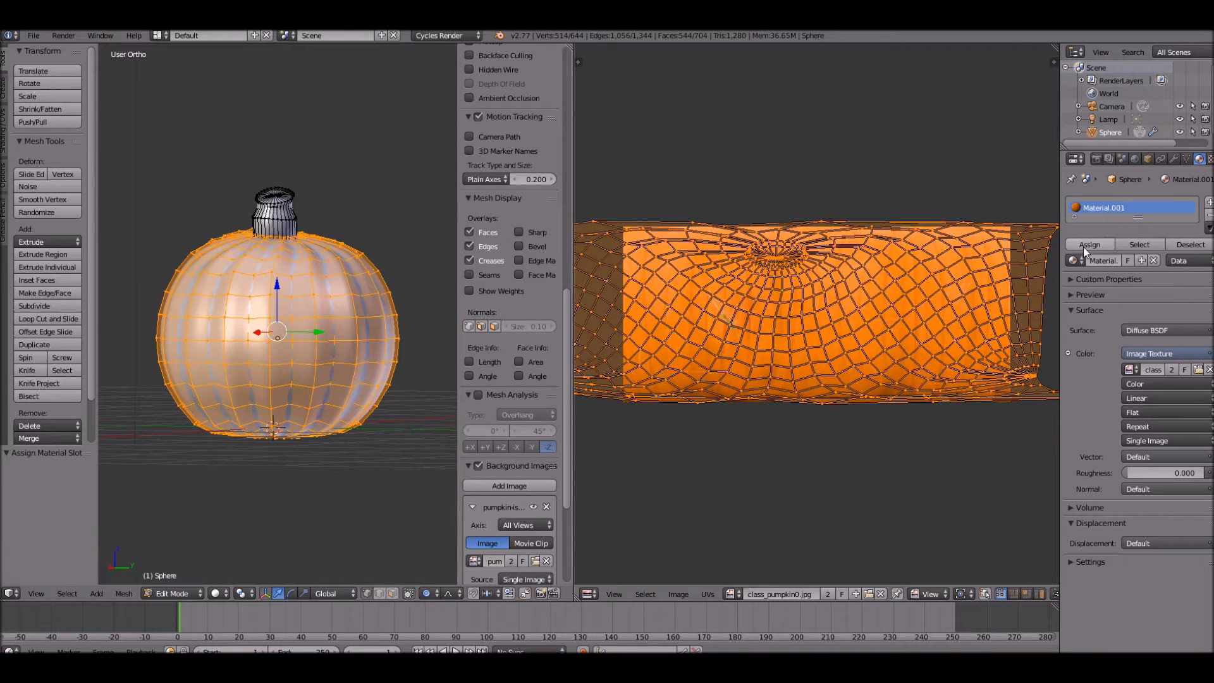
key(Tab)
middle_drag(214, 340, 258, 398)
key(a)
scroll(248, 382, down, 4)
right_click(247, 377)
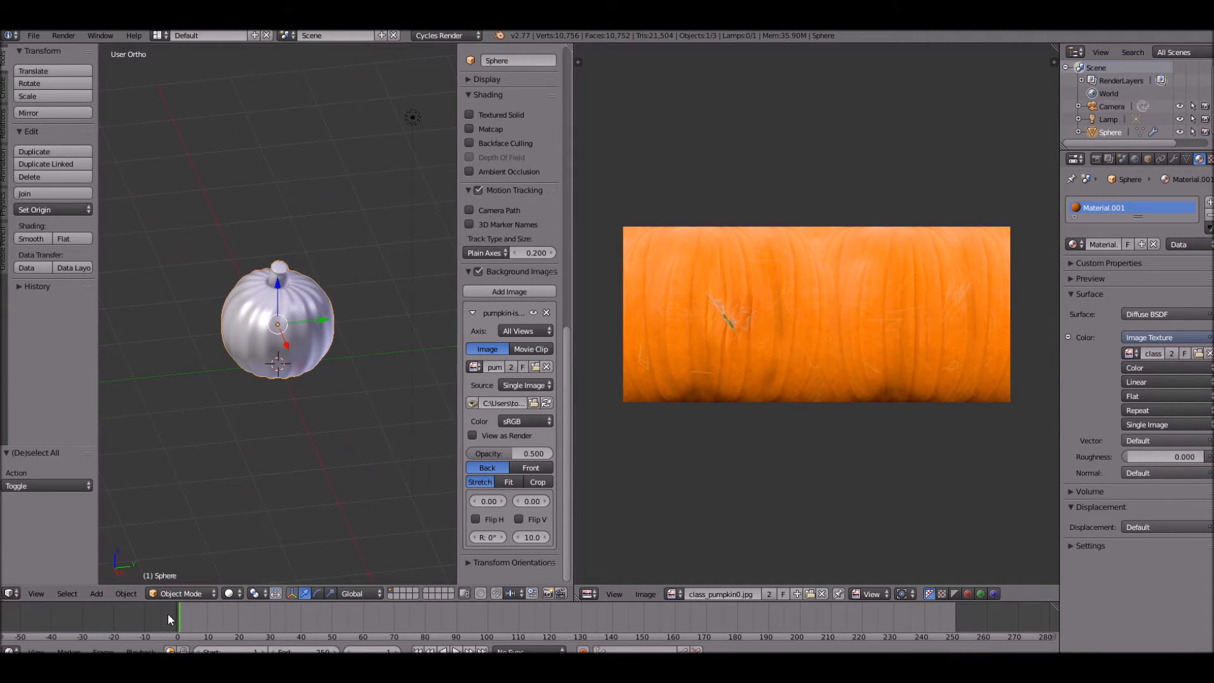
click(230, 593)
click(235, 535)
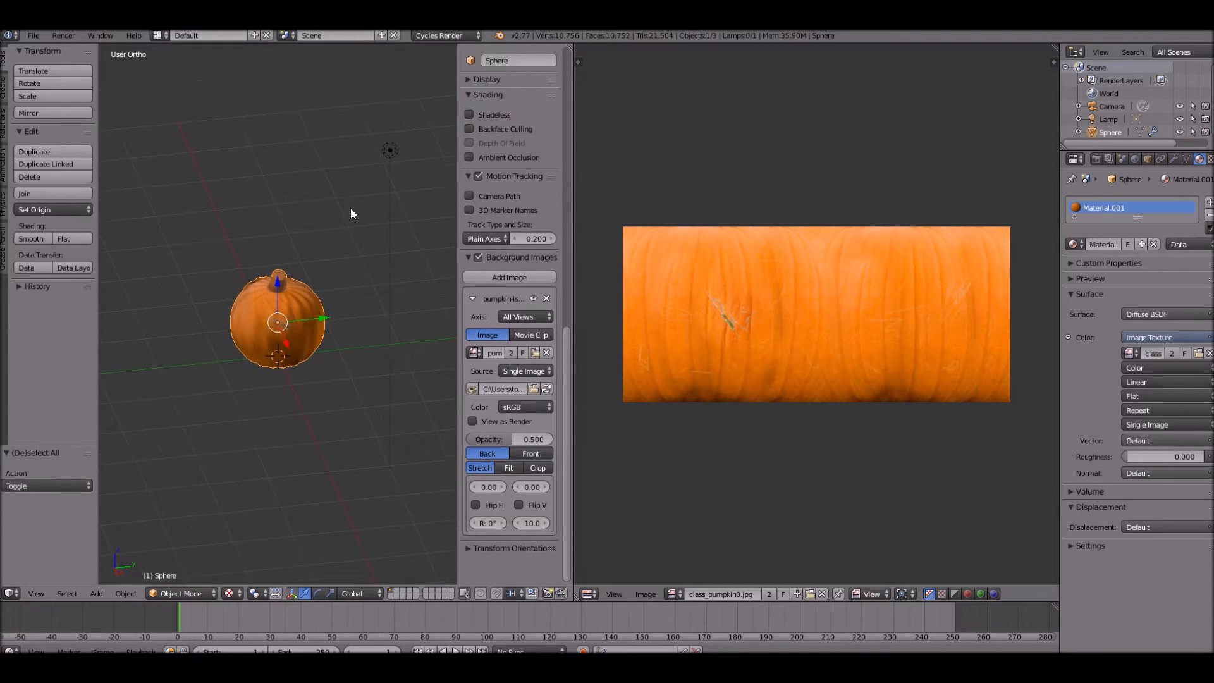
Step: Delete the lamp from the scene
right_click(385, 146)
key(x)
click(385, 146)
Step: Rescale the pumpkin body's UVs in Edit Mode, also along X, and reposition them to fit the texture image
scroll(313, 288, up, 4)
right_click(313, 289)
key(Tab)
scroll(389, 286, up, 3)
key(s)
click(960, 308)
key(s)
key(x)
click(931, 309)
key(s)
click(957, 309)
key(s)
click(971, 311)
key(s)
click(974, 313)
key(g)
click(976, 316)
key(g)
click(976, 316)
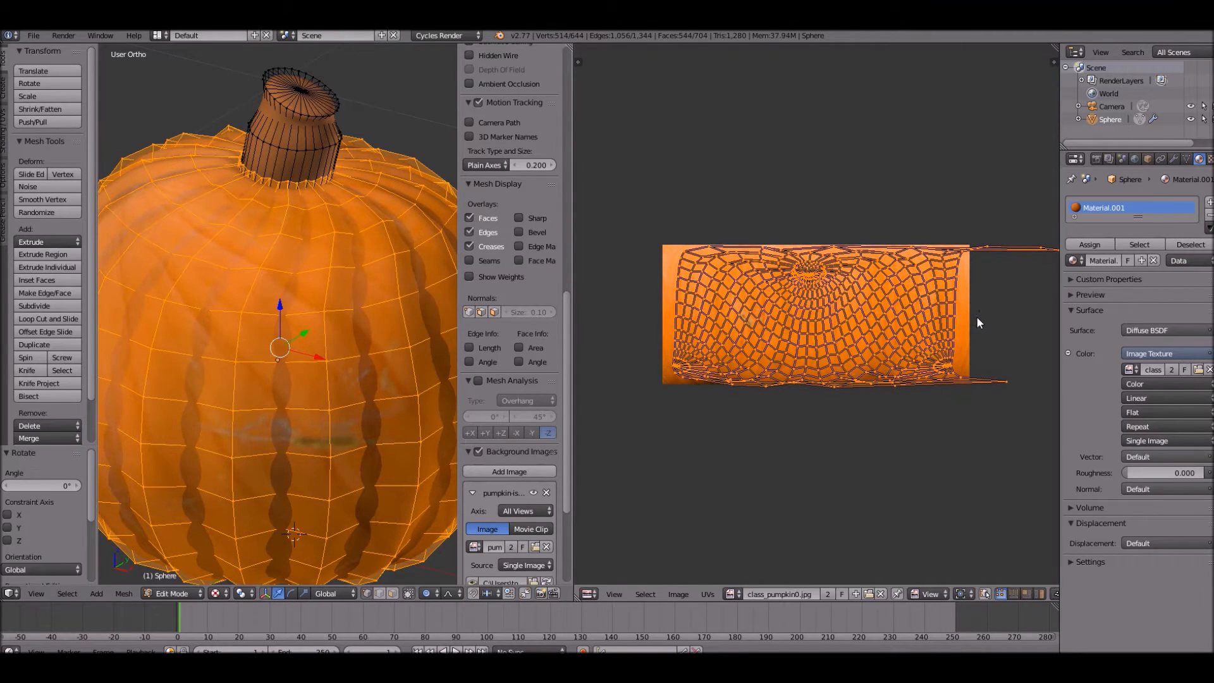
Step: Unwrap the pumpkin body again with Cylinder Projection and scale its UVs, also along X, over the texture
key(Tab)
key(Tab)
key(u)
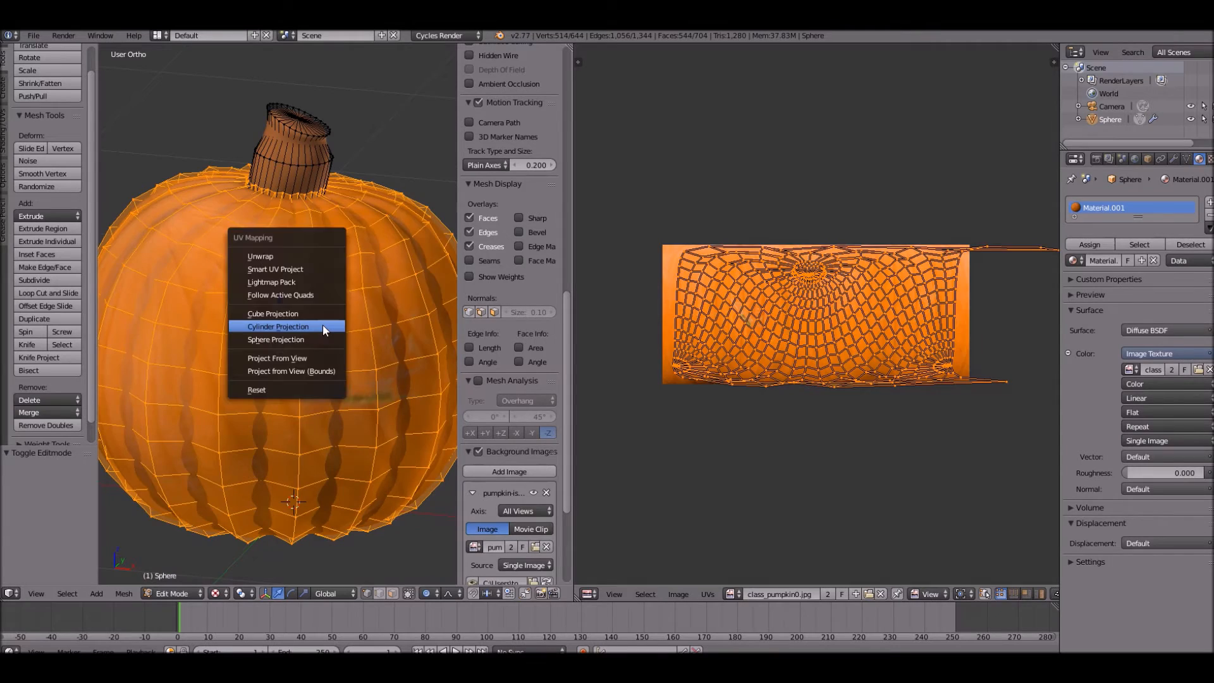
click(322, 324)
key(s)
click(939, 367)
key(s)
key(x)
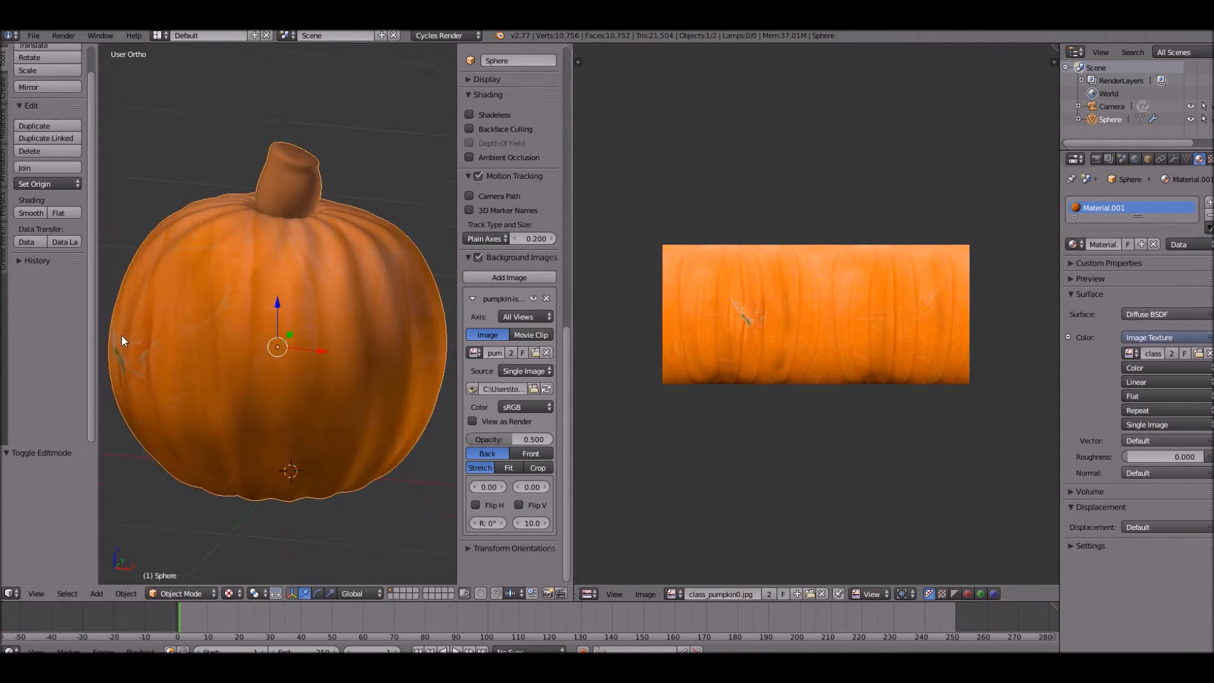
Step: Reselect the linked pumpkin body in front view, project its UVs from there and scale them
scroll(222, 335, down, 3)
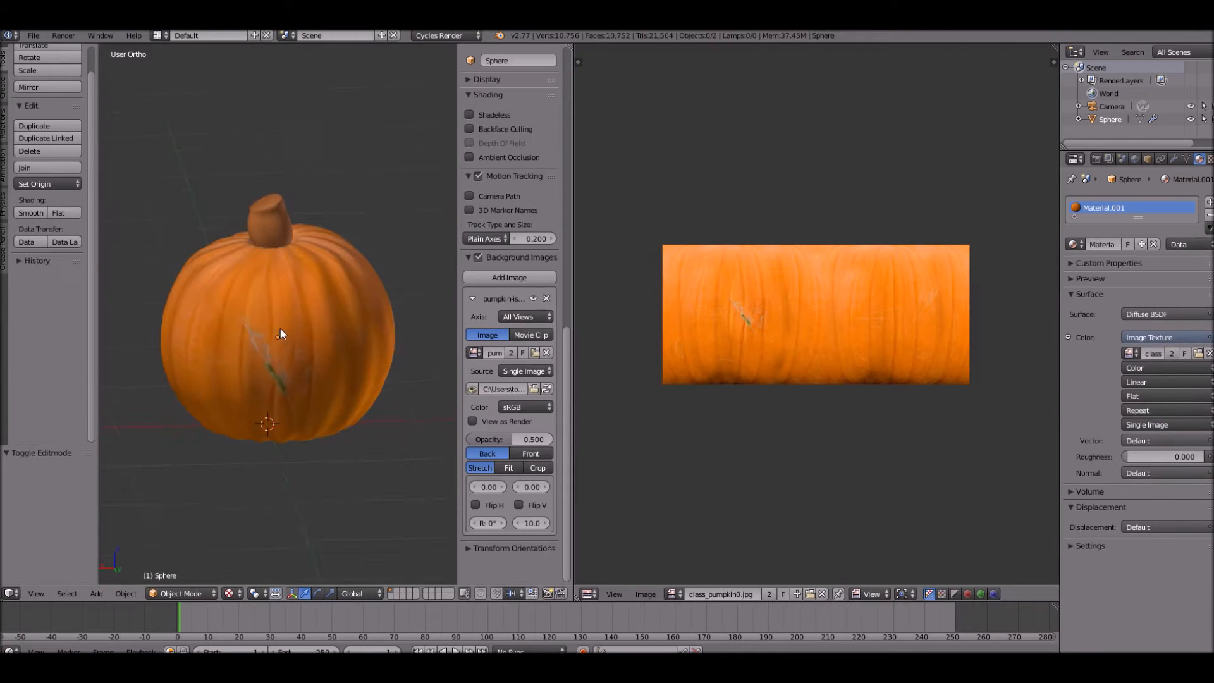
scroll(280, 333, down, 3)
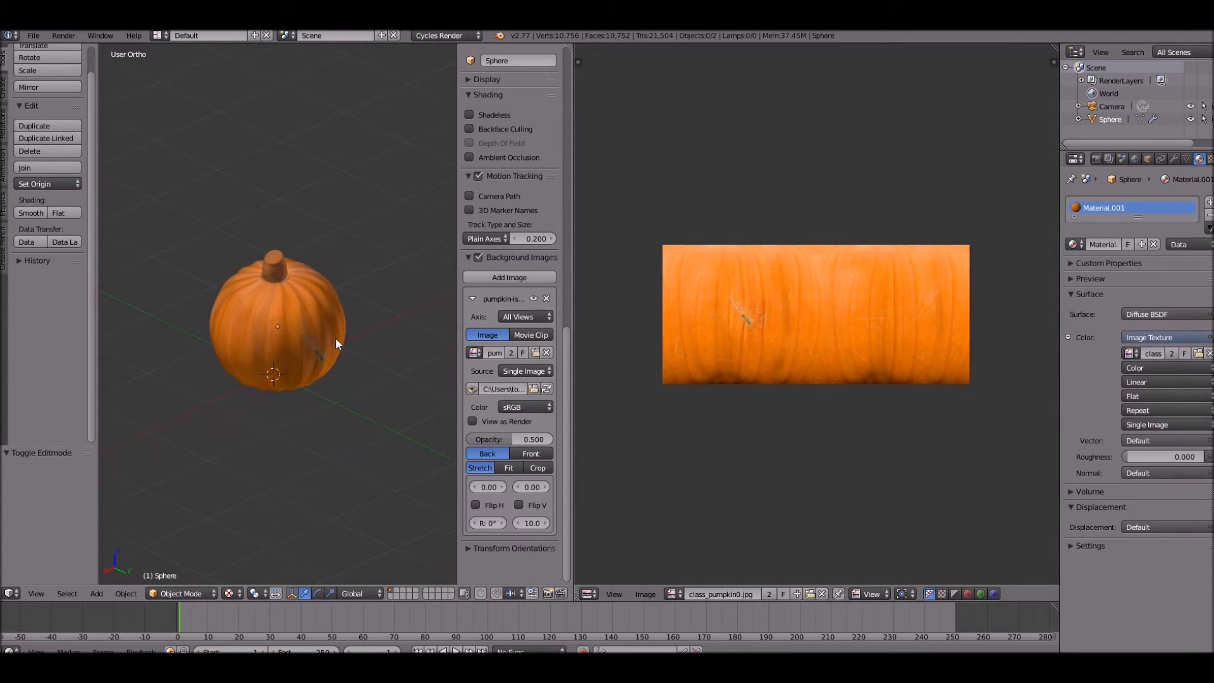
right_click(314, 292)
key(KP_1)
key(g)
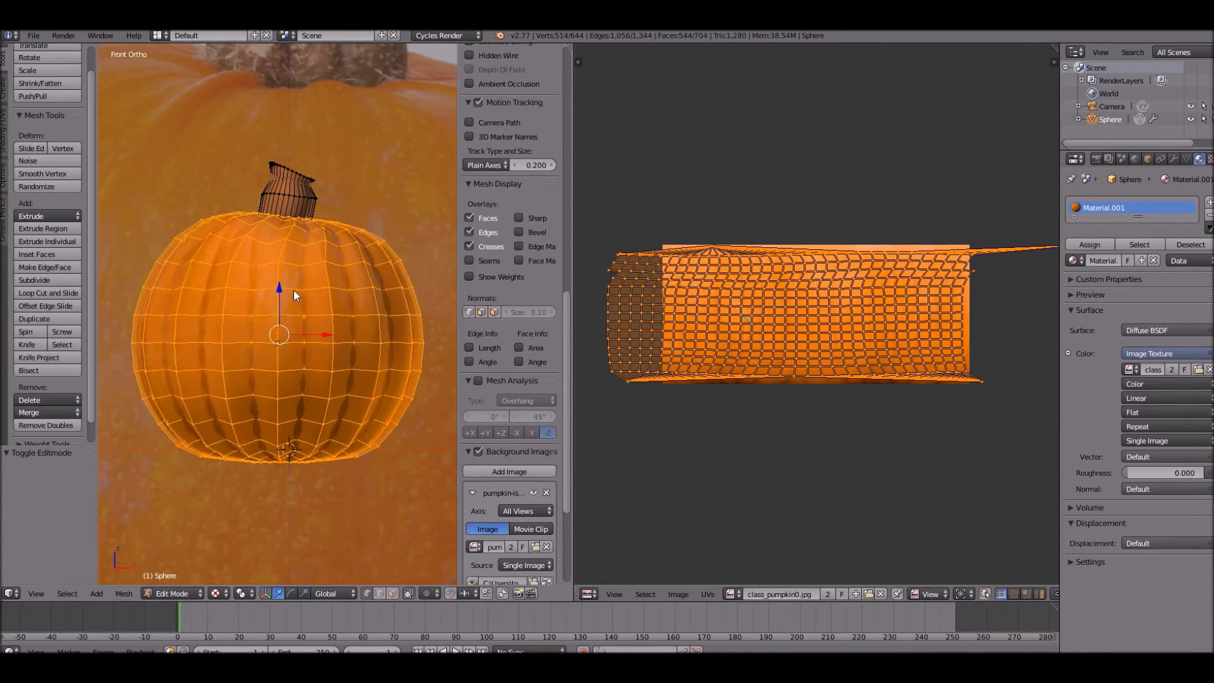
key(a)
key(u)
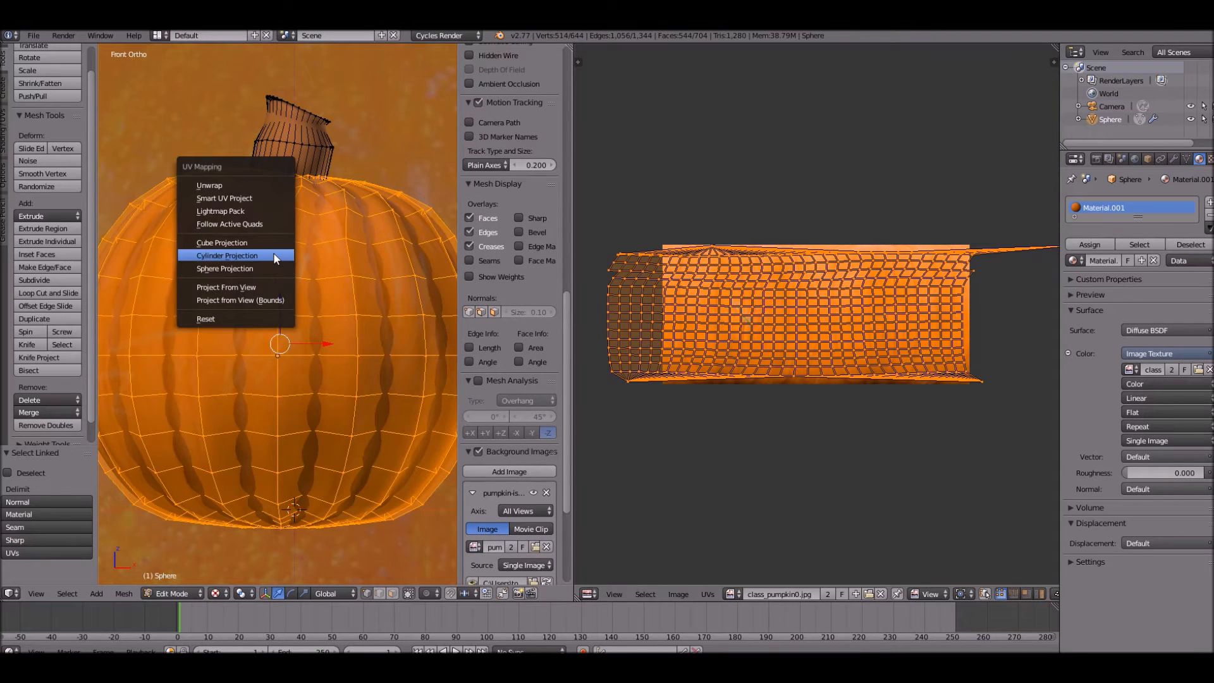
click(274, 270)
key(Tab)
key(Tab)
key(s)
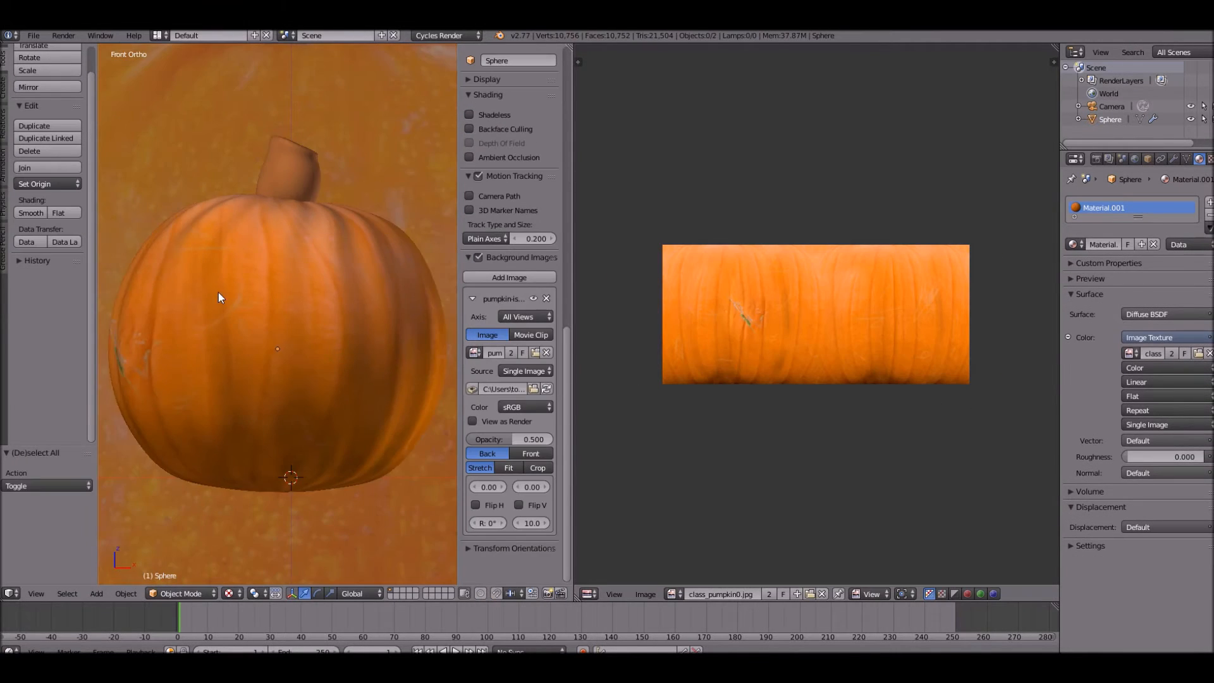
Step: Repeat the UV projection of the pumpkin body from the front view and resize the resulting UVs
middle_drag(218, 292, 253, 392)
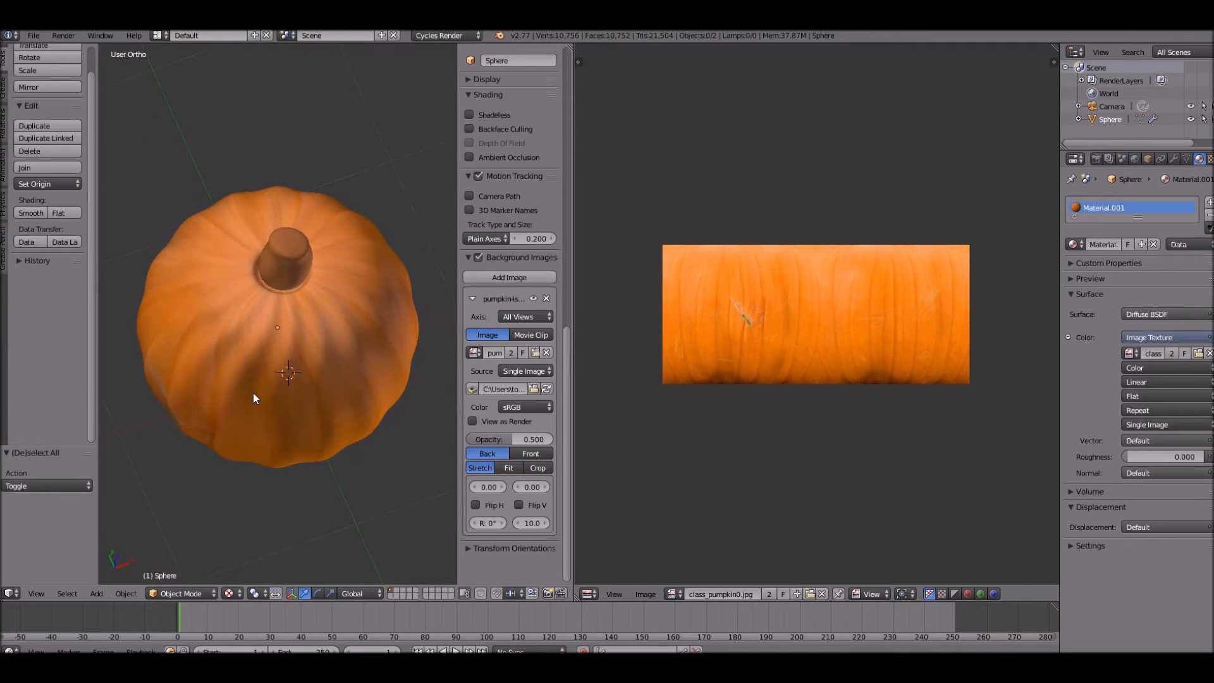
key(Tab)
key(KP_1)
key(u)
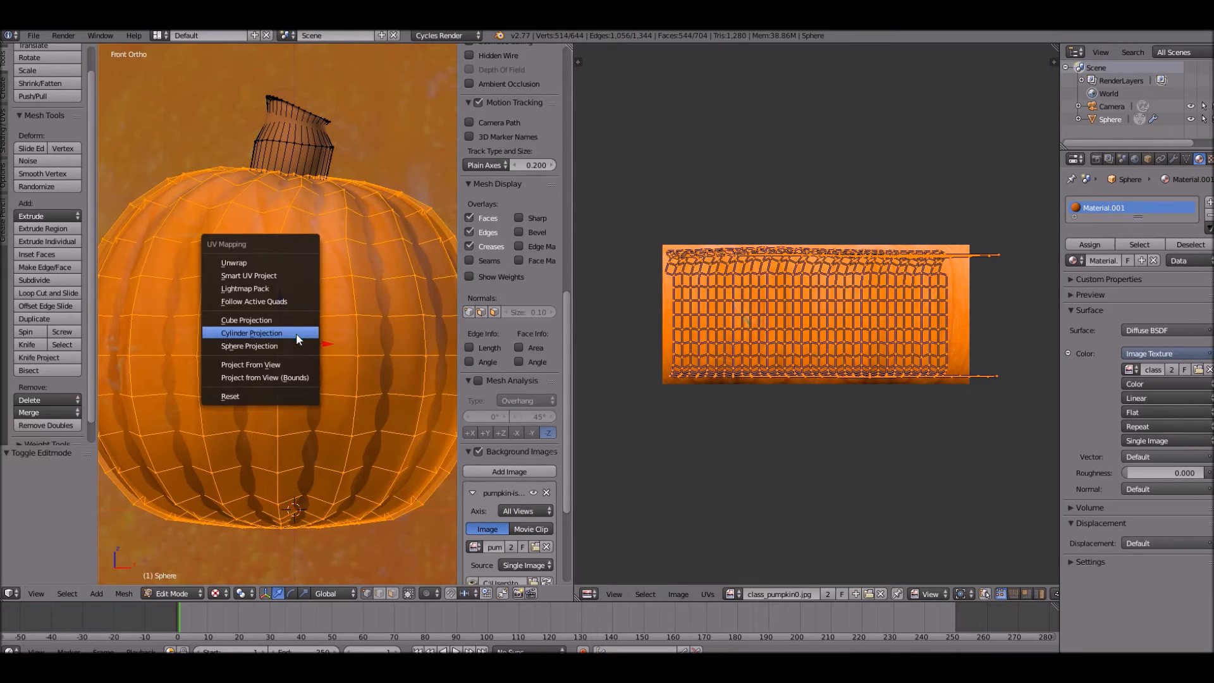
click(301, 350)
key(s)
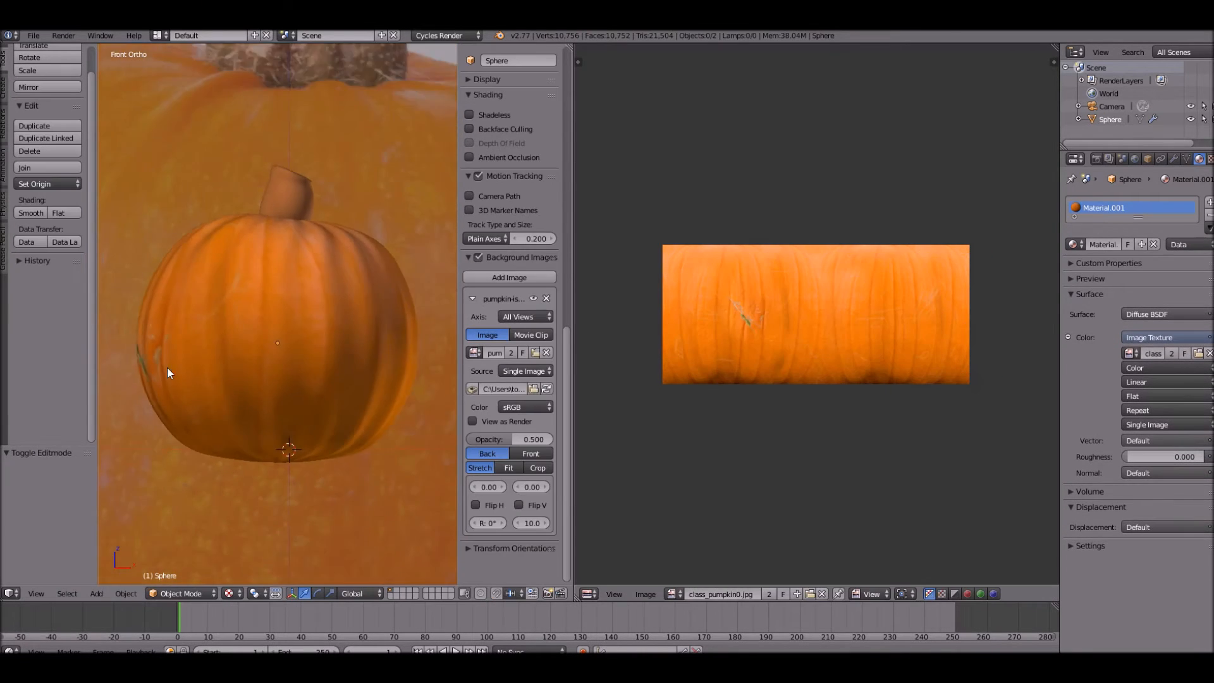
Step: Move the pumpkin body's UVs across the texture image and return to Object Mode
middle_drag(168, 370, 254, 204)
scroll(271, 313, up, 4)
key(Tab)
key(g)
click(927, 349)
key(Tab)
Step: Inspect the texture on the pumpkin's sides and around the stem from several angles, hiding the 3D view's properties region
middle_drag(292, 328, 152, 448)
scroll(368, 368, down, 4)
scroll(354, 280, up, 6)
scroll(474, 303, up, 4)
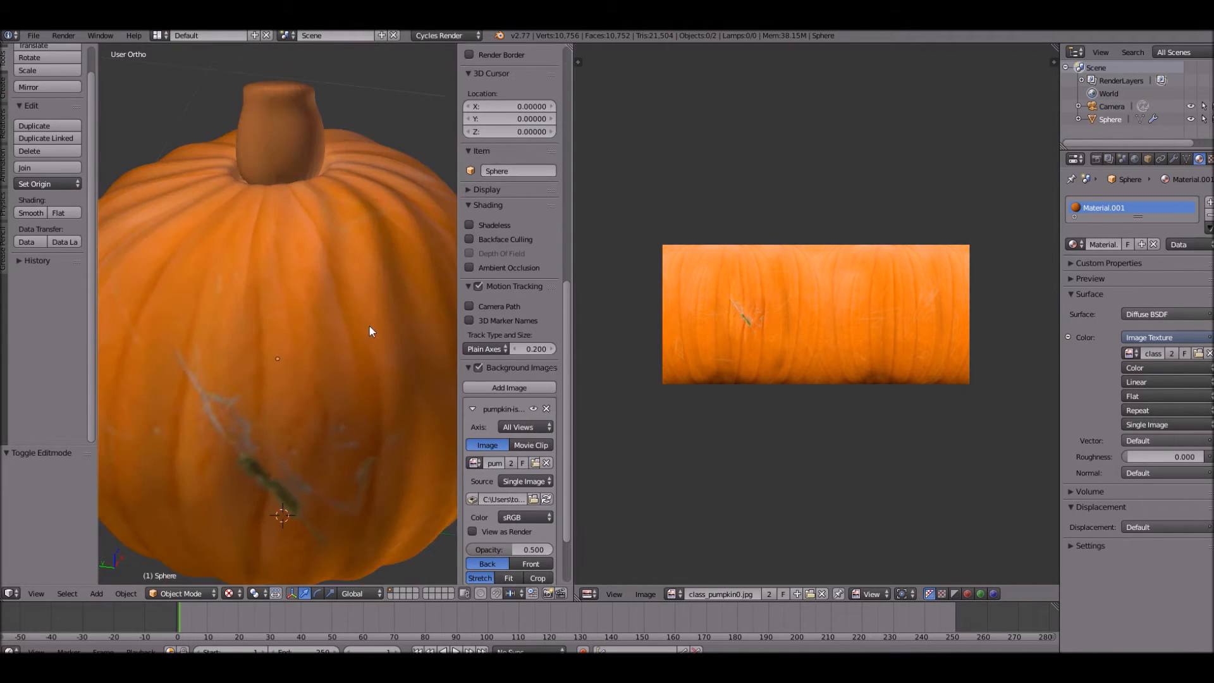
middle_drag(369, 325, 319, 367)
scroll(417, 187, down, 3)
key(n)
scroll(353, 259, up, 5)
mouse_move(351, 258)
middle_down()
mouse_move(371, 172)
mouse_move(346, 262)
middle_up()
Step: In Edit Mode, select only the linked stem geometry and unwrap it with Cube Projection
key(Tab)
key(a)
scroll(346, 266, down, 4)
middle_drag(338, 220, 344, 256)
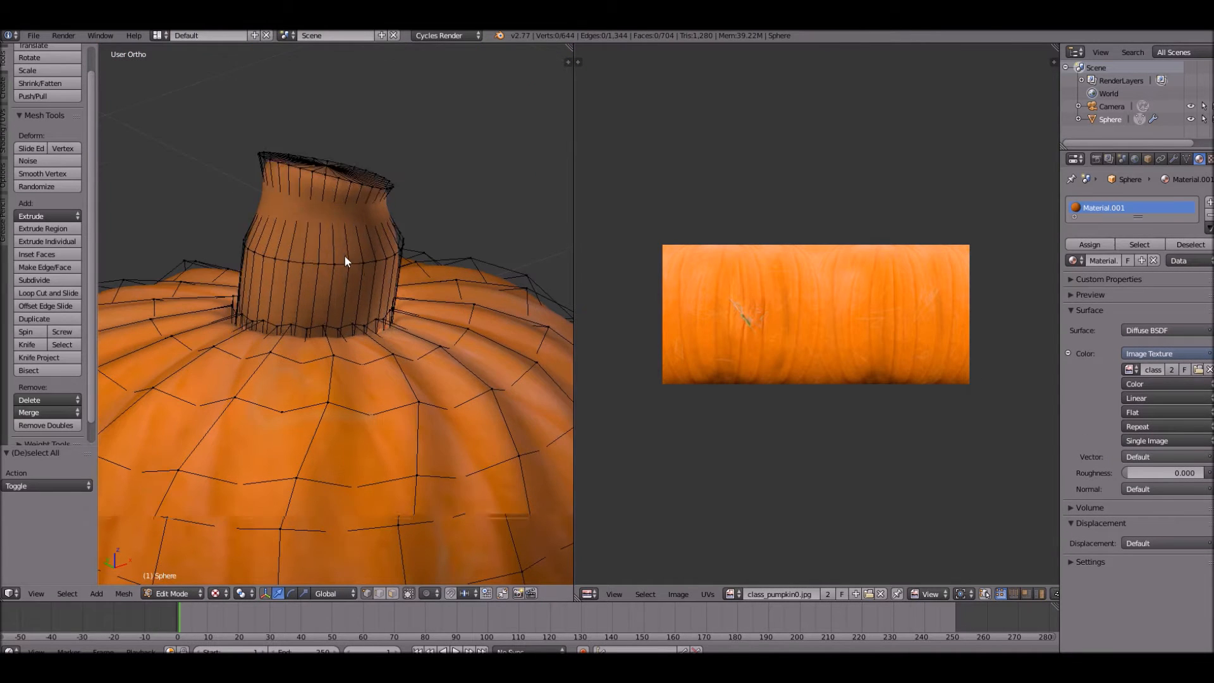
key(l)
key(u)
click(331, 228)
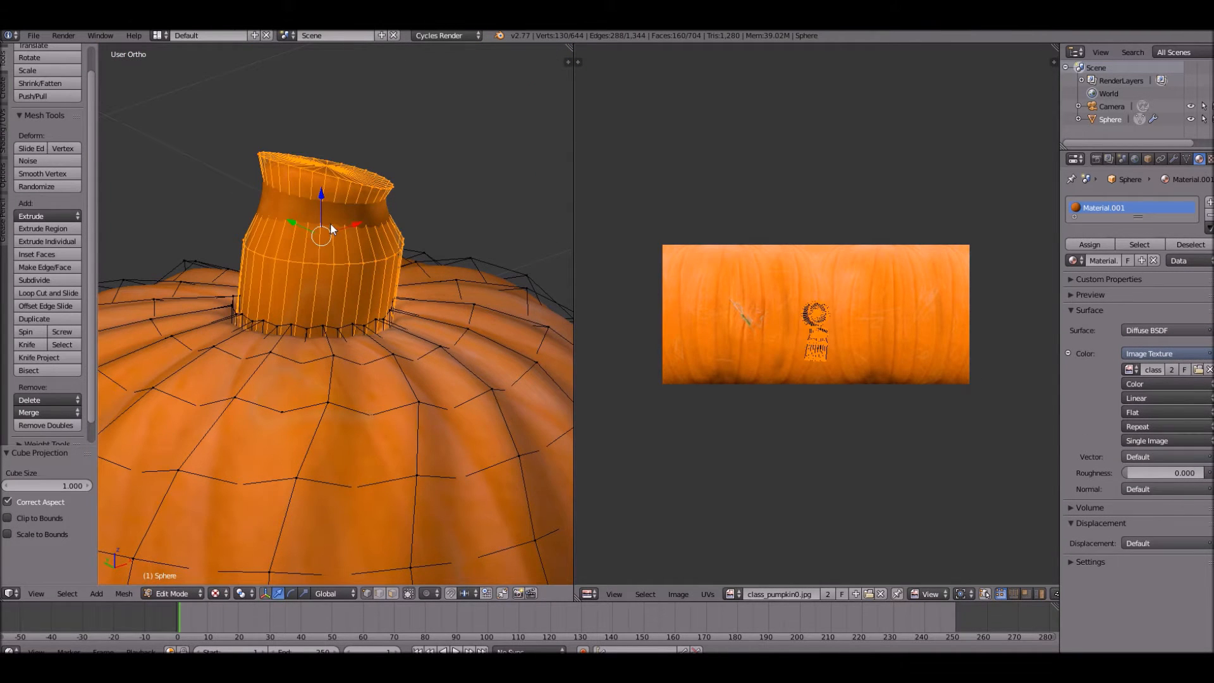
scroll(765, 283, up, 2)
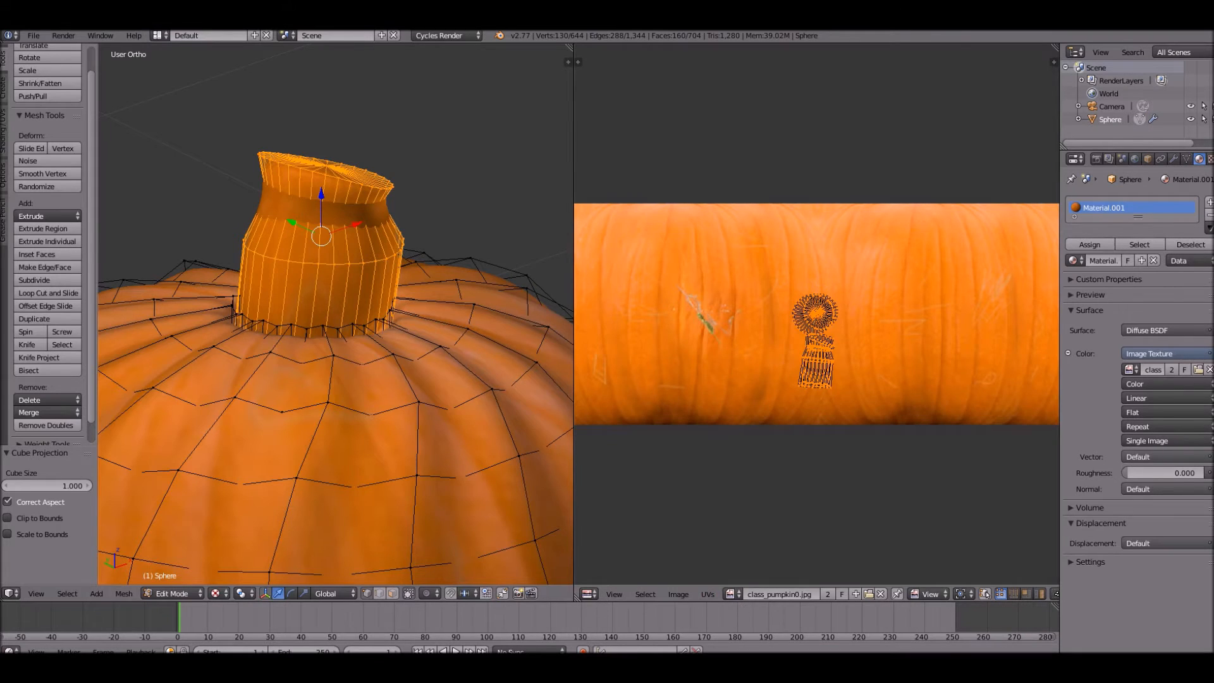
Step: Switch to the web browser and open episcura.com in a new tab
key(alt+Tab)
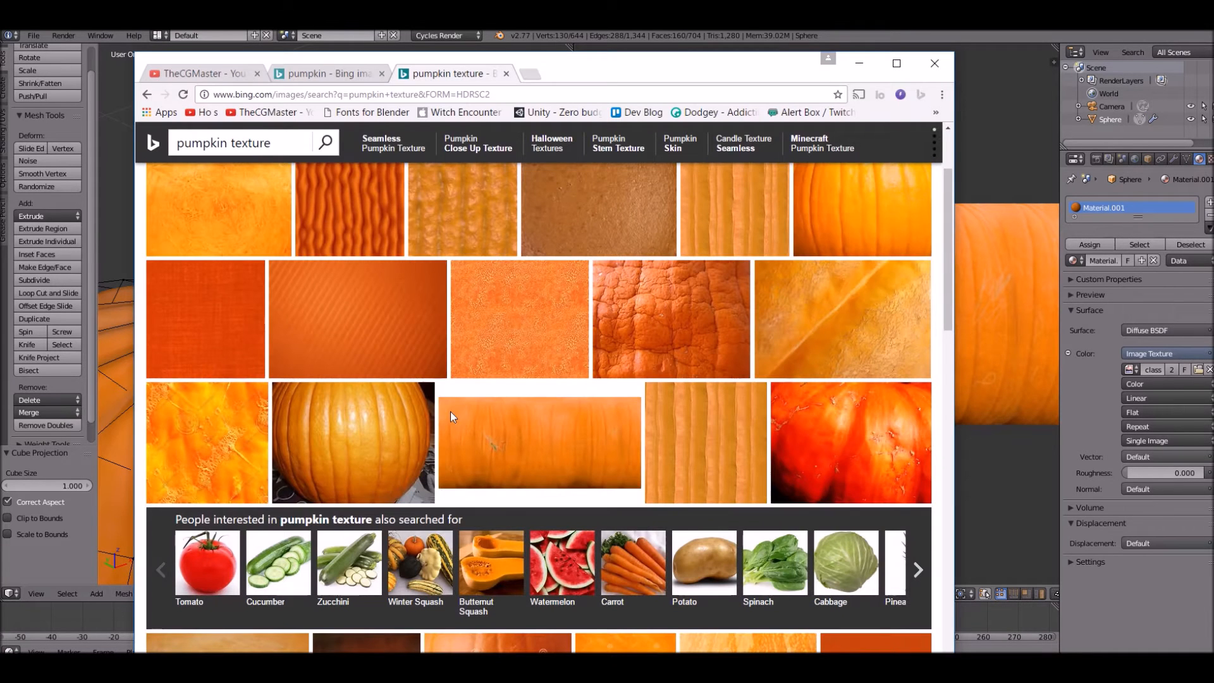
click(527, 74)
text(ep)
key(Return)
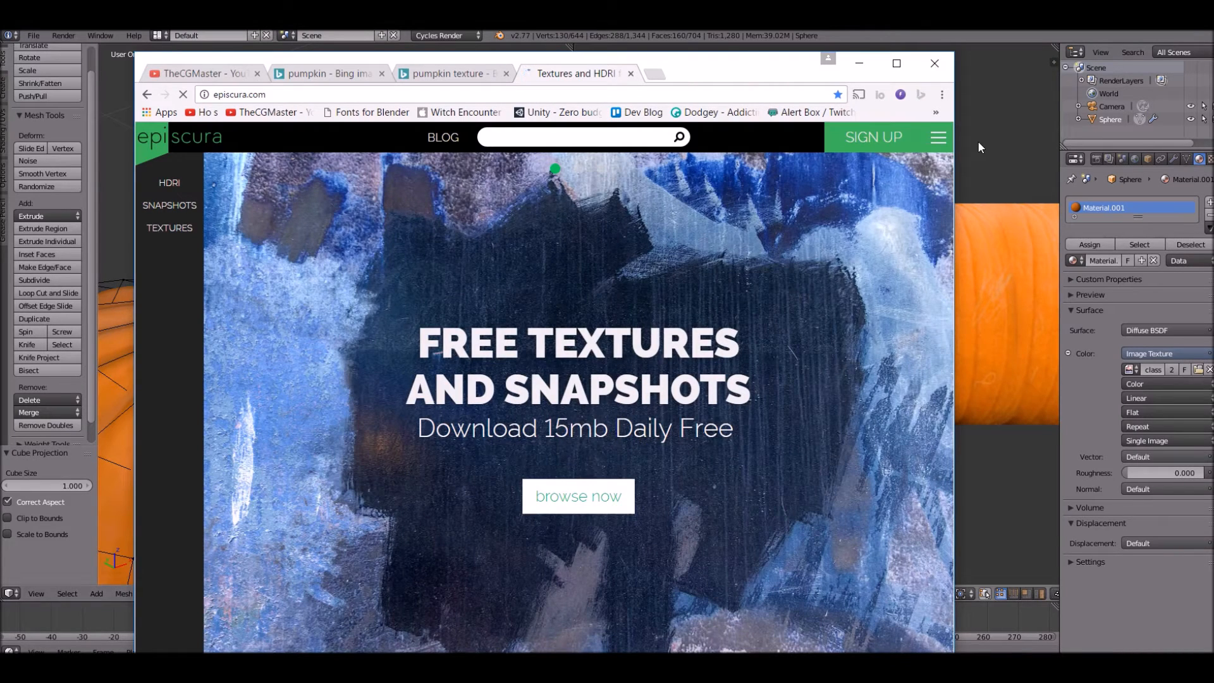
Step: Open the site's texture categories and go to the Wood category
mouse_move(926, 134)
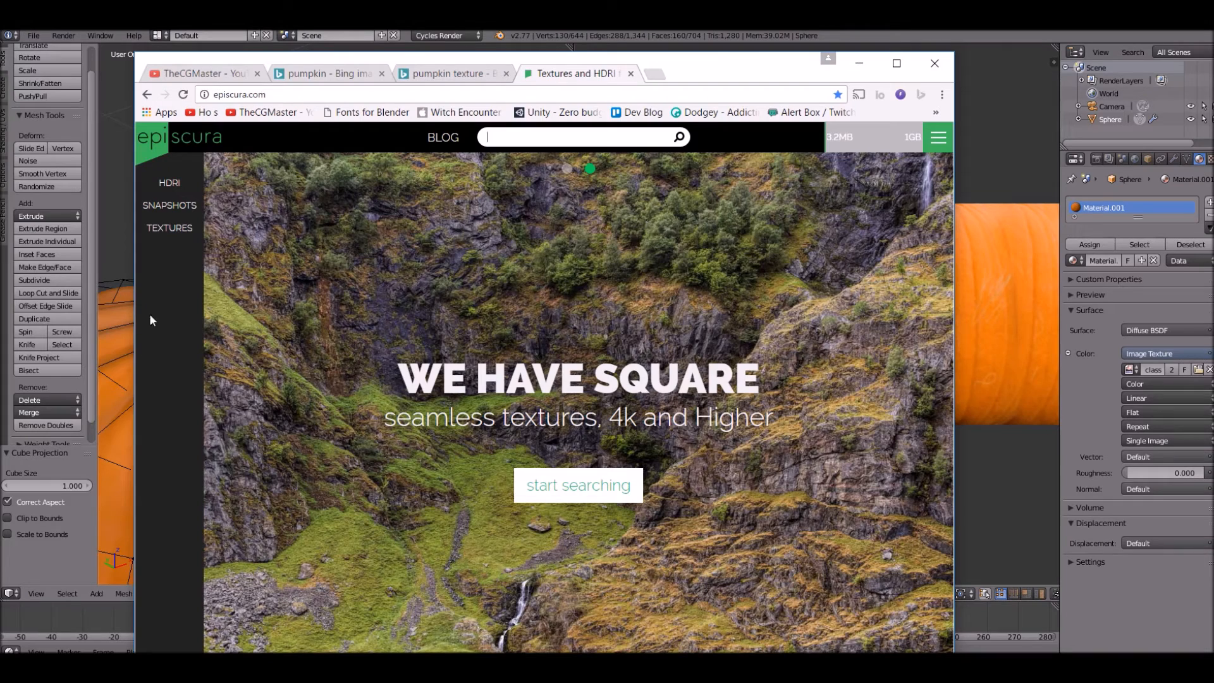
click(162, 226)
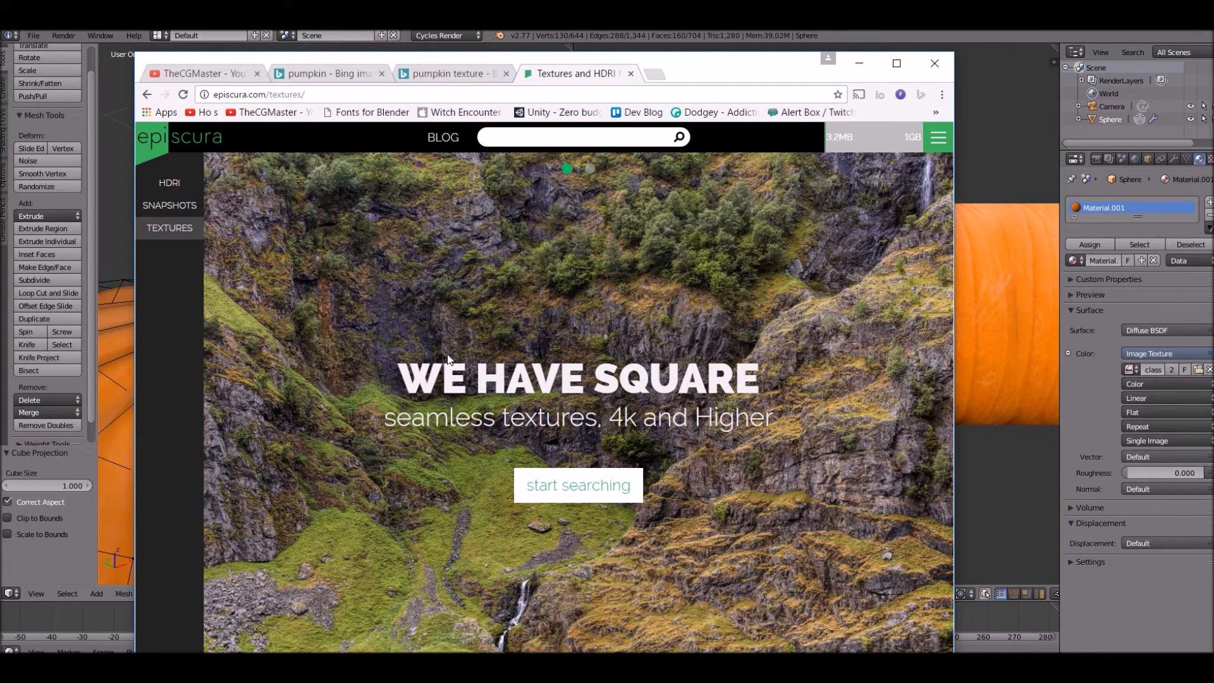
scroll(555, 297, down, 8)
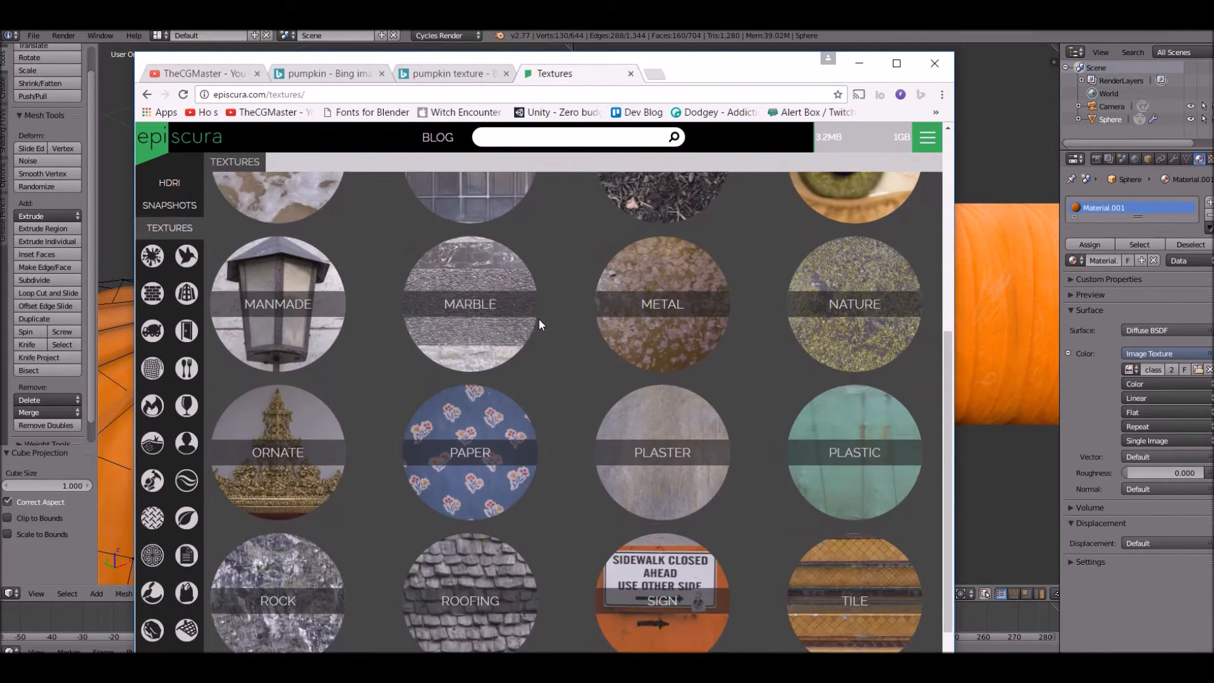
click(454, 620)
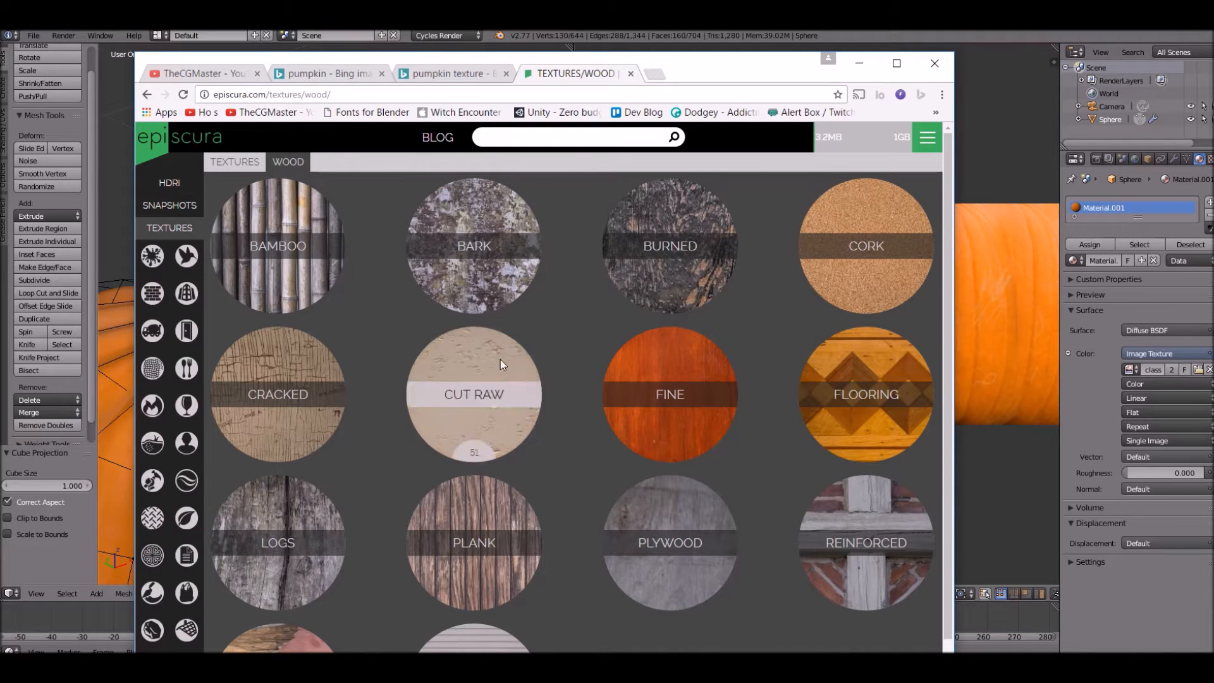
Step: Open the Rotted wood category and browse its textures for one that suits the stem
scroll(392, 398, down, 1)
scroll(272, 613, up, 1)
scroll(279, 609, down, 1)
click(279, 609)
scroll(727, 556, down, 6)
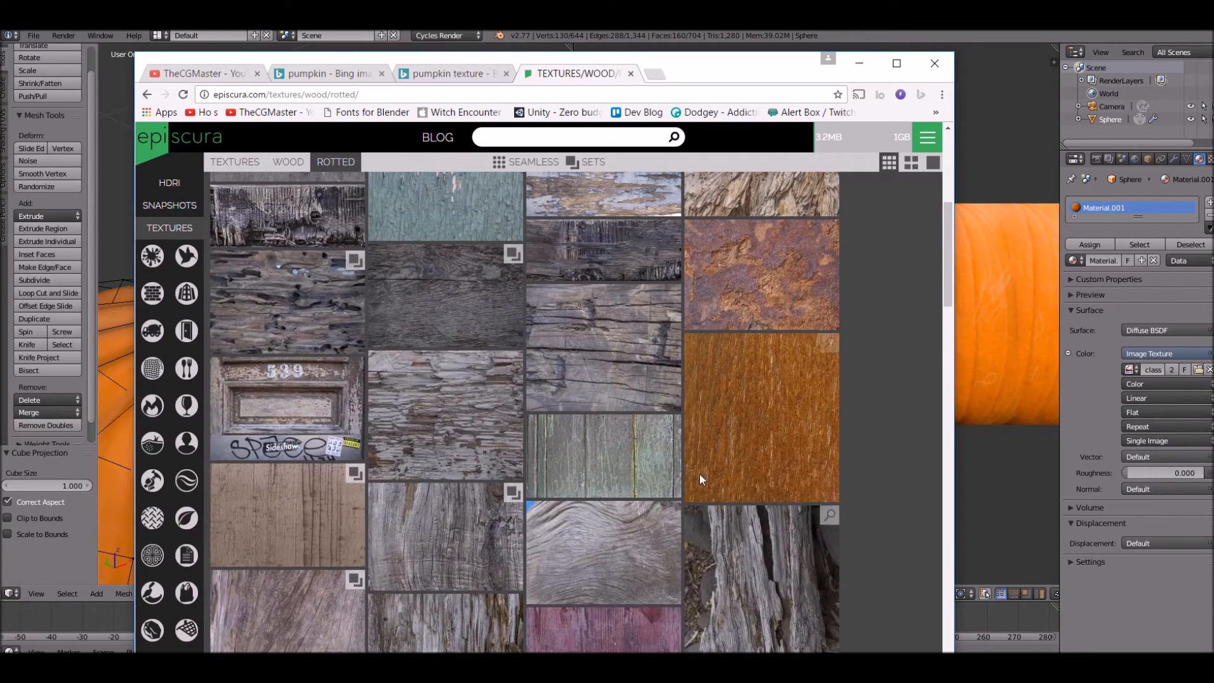
Step: Look further through the Rotted wood textures to choose one for the stem
scroll(695, 442, down, 2)
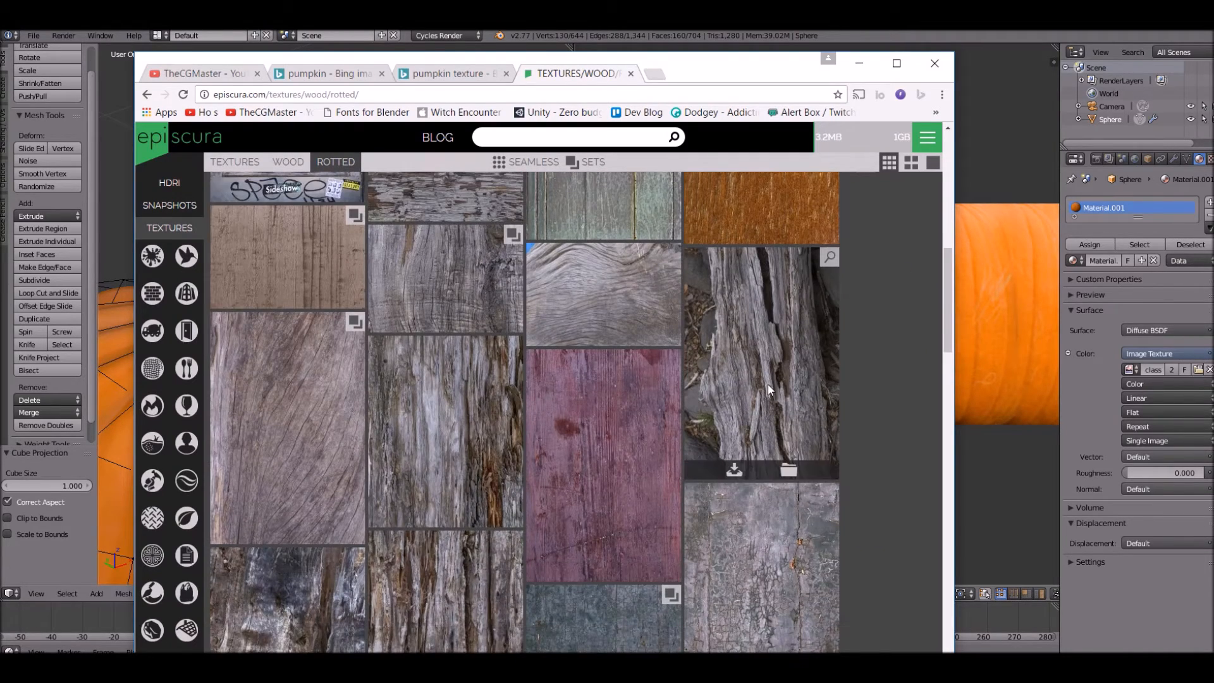
mouse_move(418, 517)
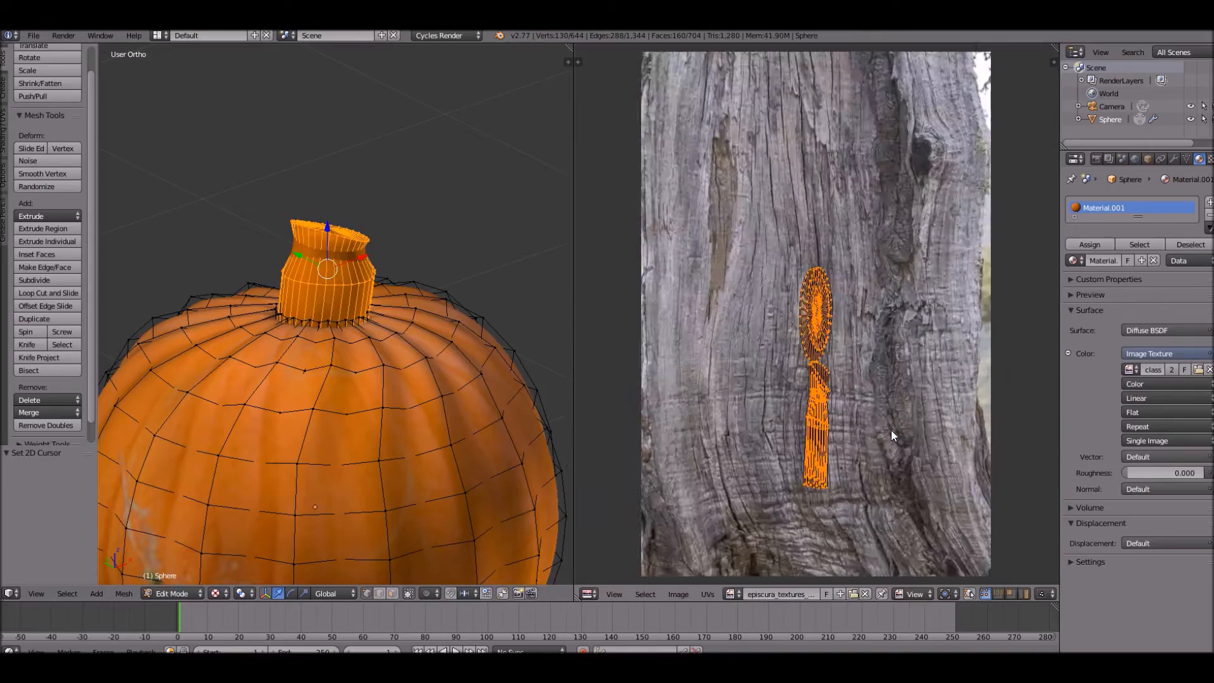
Step: Reposition and enlarge the stem's UV islands so they span the height of the rotted wood image
scroll(890, 430, down, 3)
key(g)
click(892, 436)
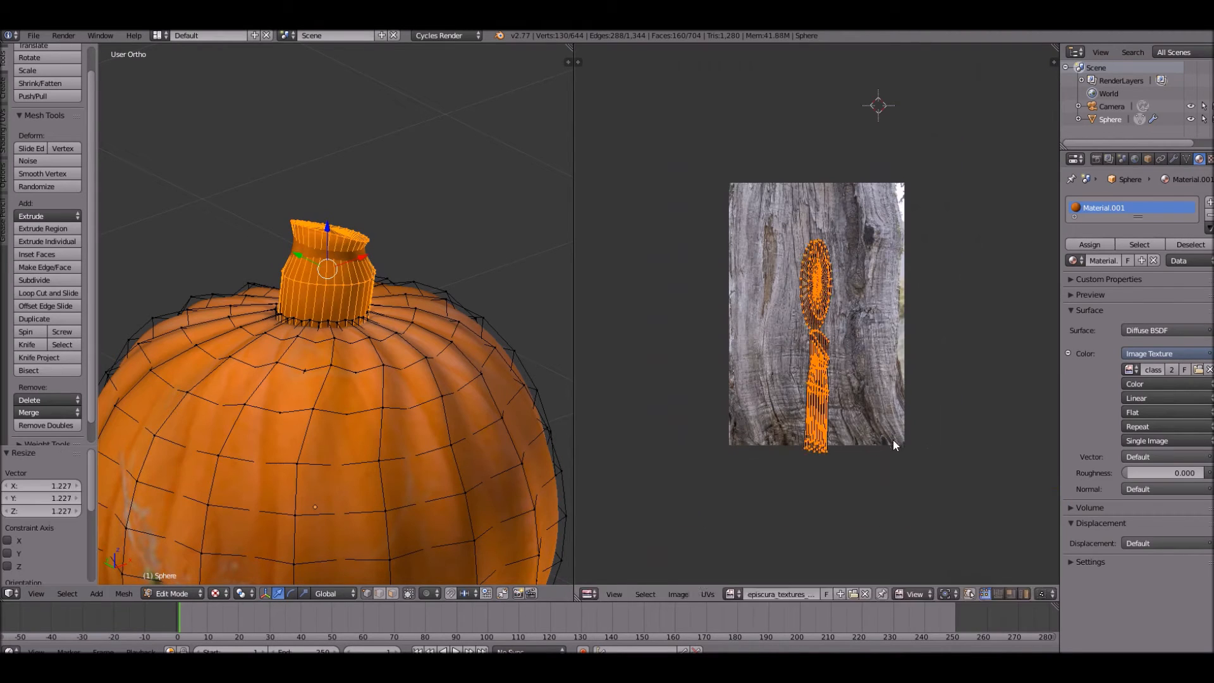
key(s)
click(852, 383)
key(Tab)
scroll(350, 329, up, 2)
key(Tab)
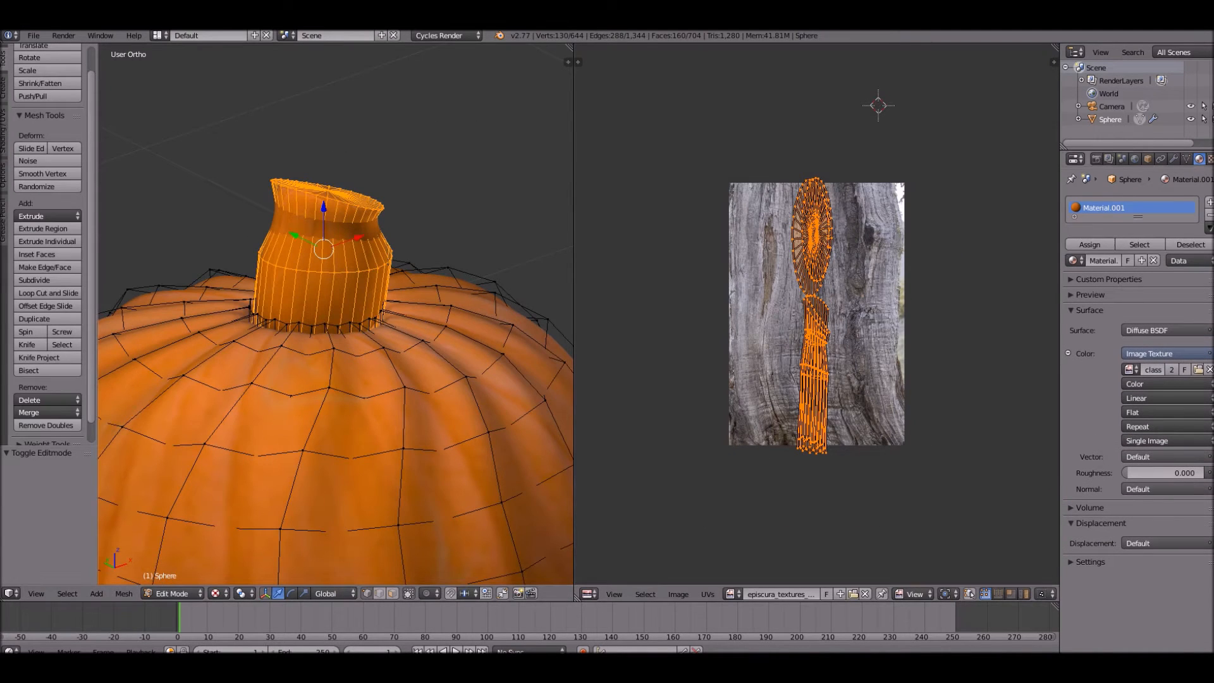
Step: Add a second material named Stem to the object and rename the first material Pumpkin
click(1208, 202)
click(1108, 290)
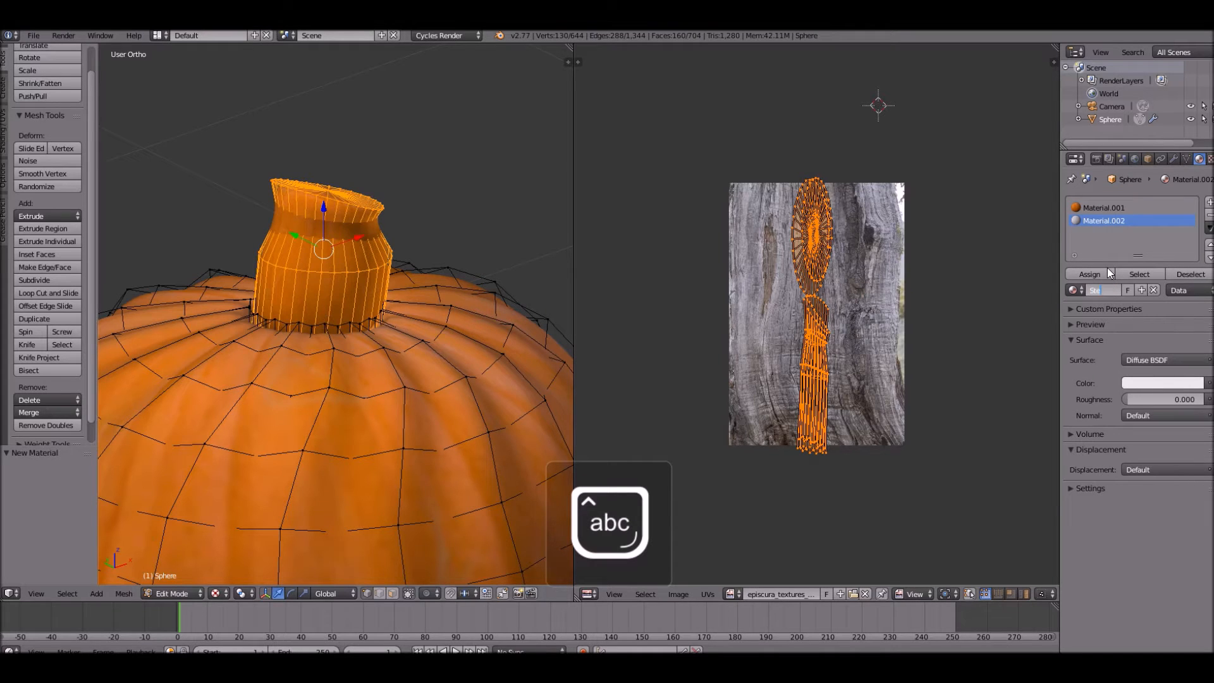
key(Return)
click(1103, 207)
text(Pumpkin)
key(Return)
click(1119, 220)
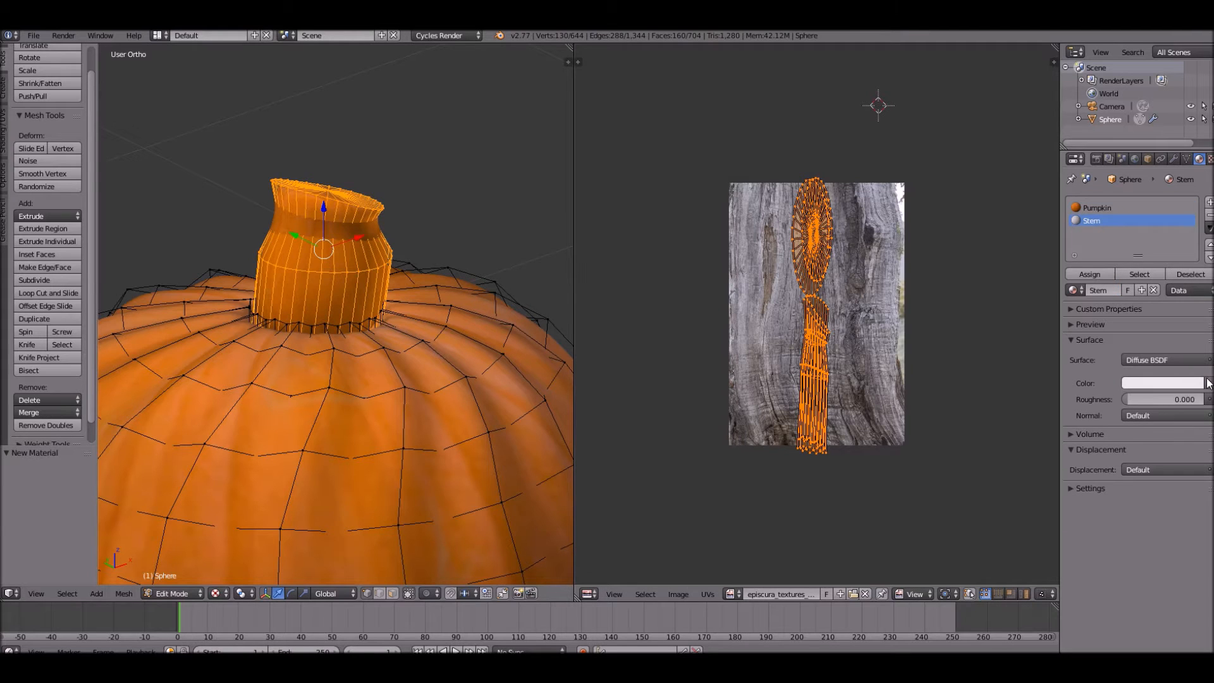
Step: Give the Stem material's Diffuse colour an Image Texture using the episcura rotted wood image
click(1207, 382)
click(976, 352)
click(1127, 400)
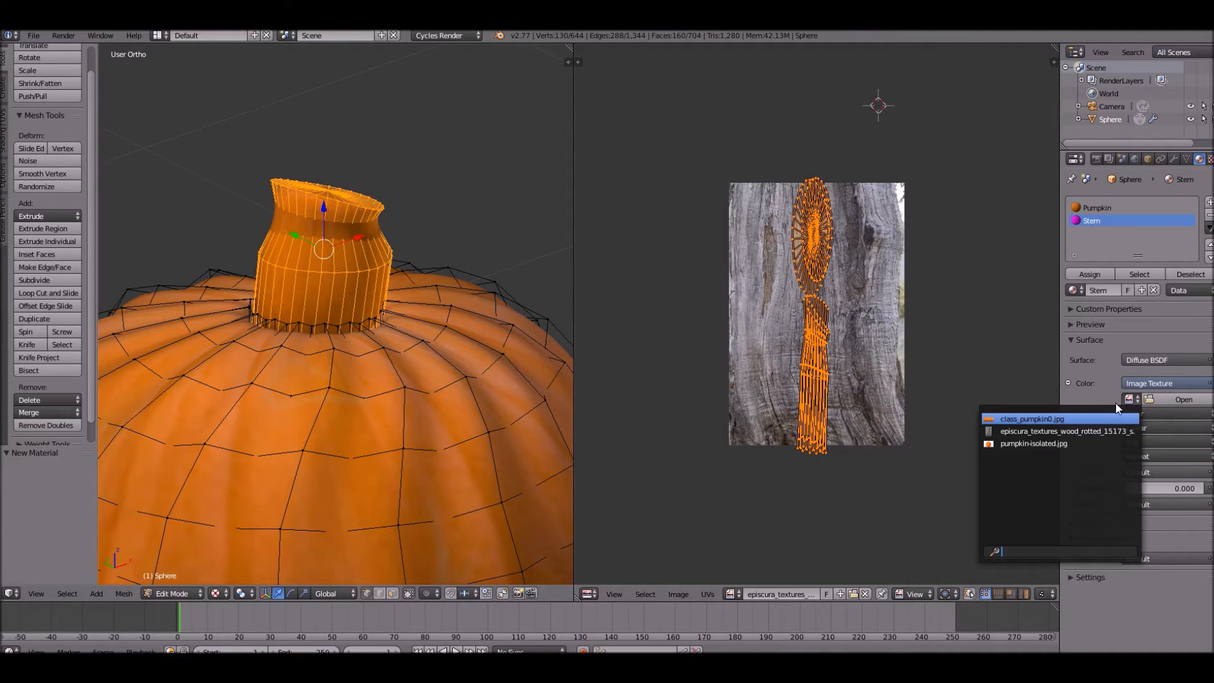
click(1069, 430)
key(Tab)
key(Tab)
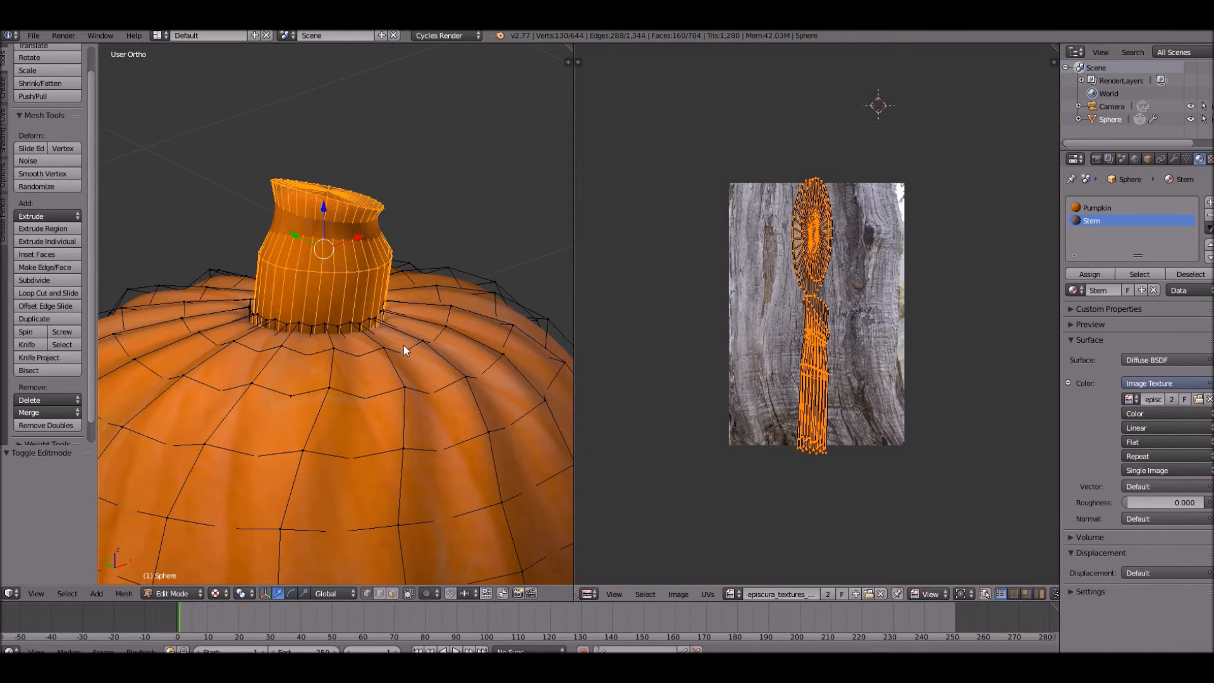
Step: Assign the Stem material to the selected stem faces, return to Object Mode and inspect the pumpkin
click(1082, 275)
key(Tab)
middle_drag(252, 252, 187, 249)
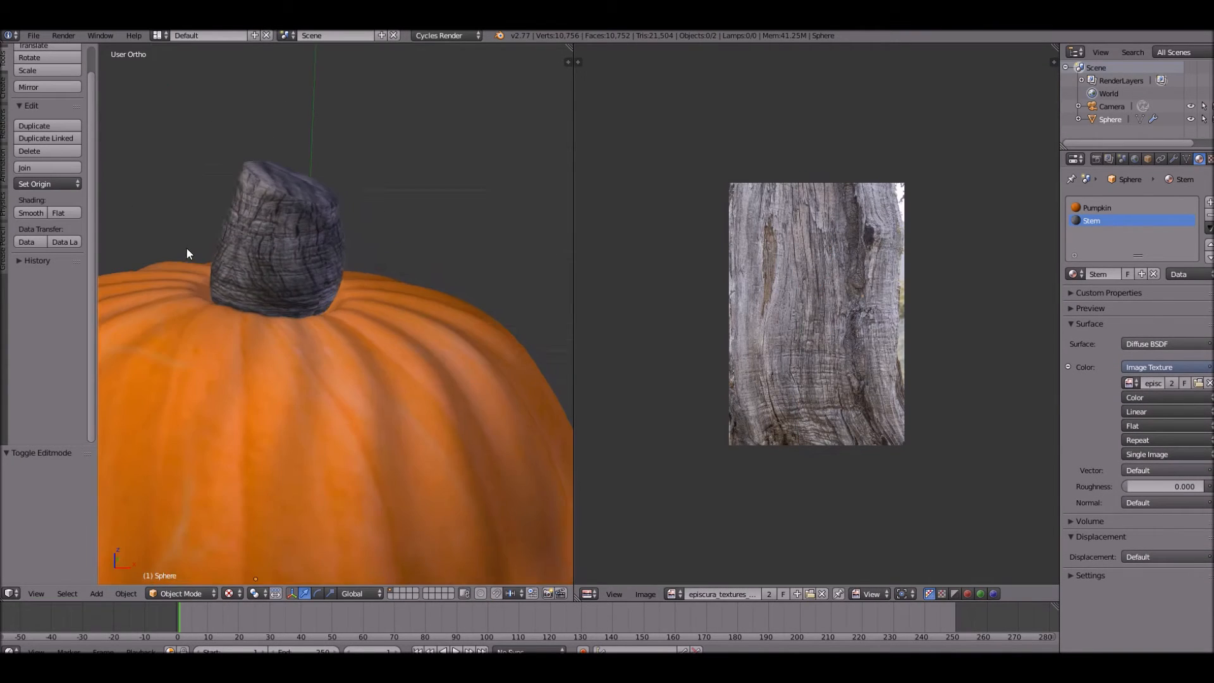
scroll(264, 255, down, 6)
middle_drag(258, 361, 314, 438)
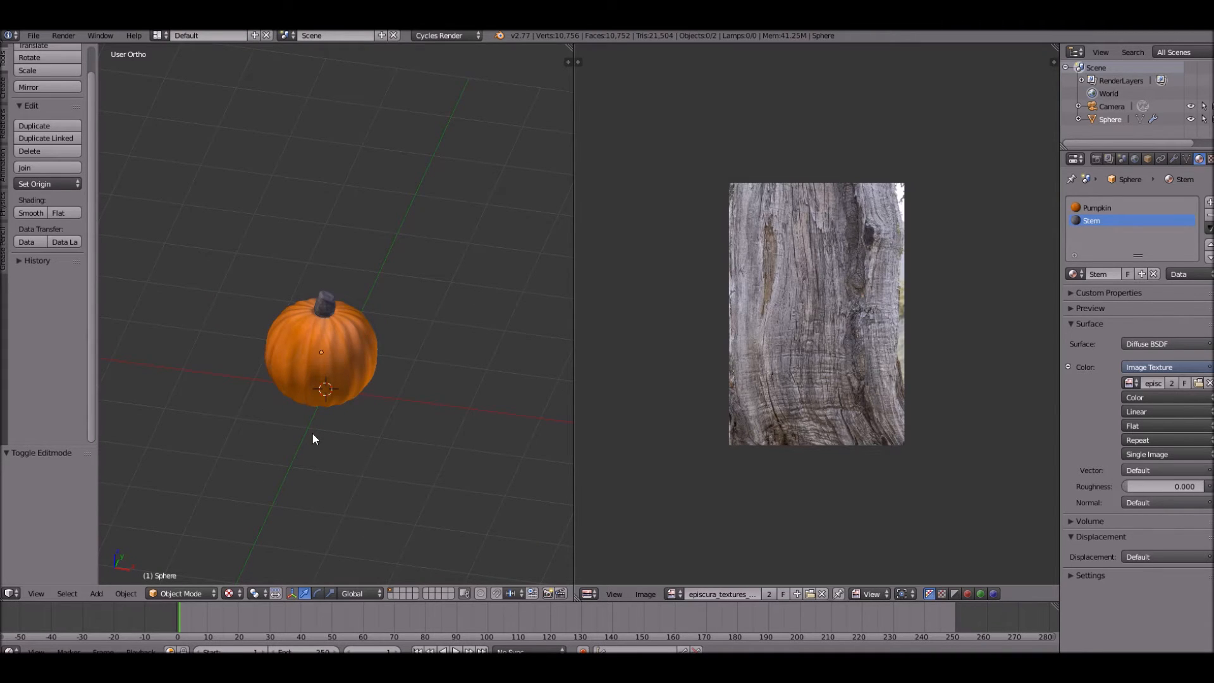
scroll(314, 438, up, 3)
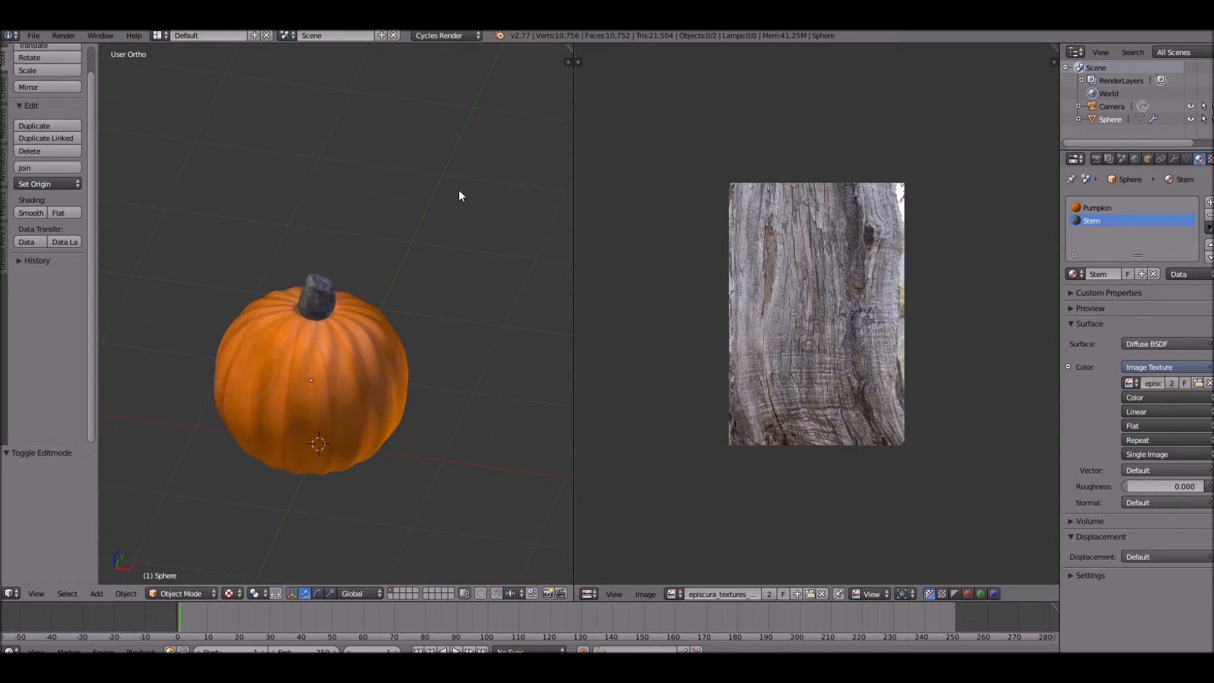
Step: Enter the pumpkin's Edit Mode with nothing selected and show the Pumpkin material in the Node Editor
right_drag(249, 407, 299, 369)
right_click(287, 364)
key(Tab)
scroll(280, 309, up, 4)
key(a)
shift+middle_drag(259, 265, 265, 230)
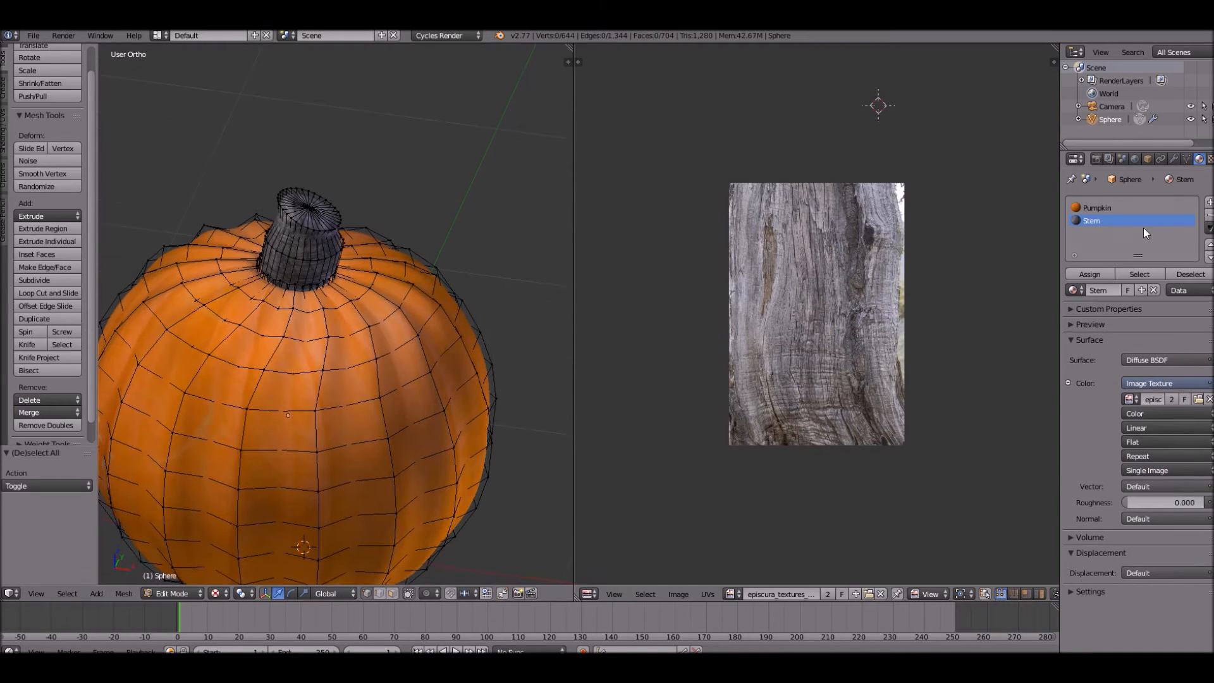
click(589, 594)
click(617, 438)
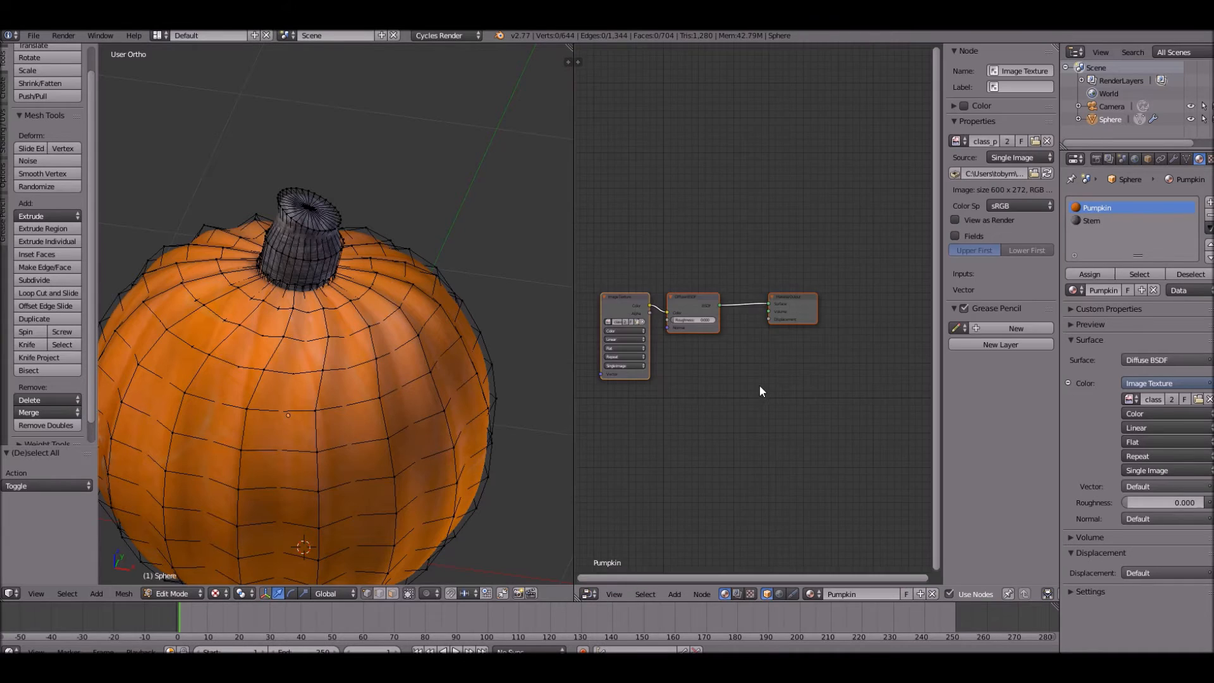
Step: Insert a Mix Shader between the Pumpkin material's Diffuse BSDF and Material Output nodes
scroll(760, 385, up, 2)
key(shift+a)
click(855, 318)
text(mix)
key(Return)
click(765, 281)
Step: Add a Glossy BSDF below the Diffuse BSDF and link it to the Mix Shader's second shader input
key(shift+a)
click(765, 280)
text(glo)
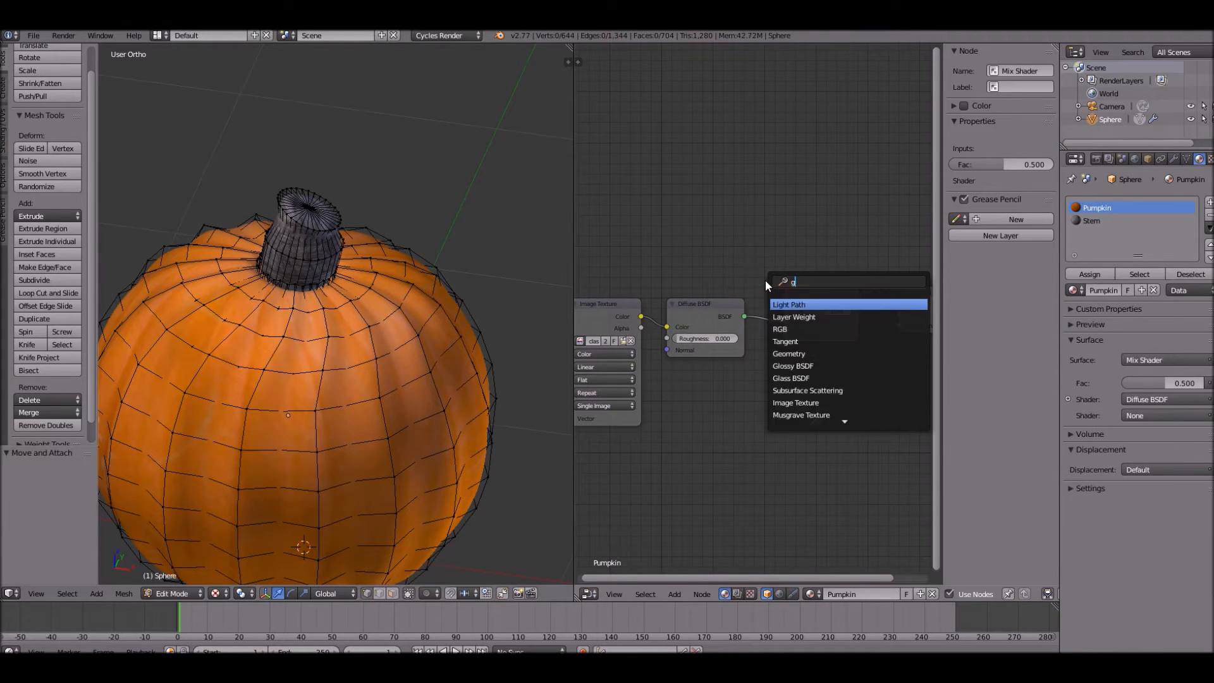
key(Return)
click(632, 426)
drag(756, 396, 787, 331)
Step: Add a Fresnel node above the Diffuse BSDF and link its Fac output to the Mix Shader's Fac
key(shift+a)
click(790, 335)
text(fre)
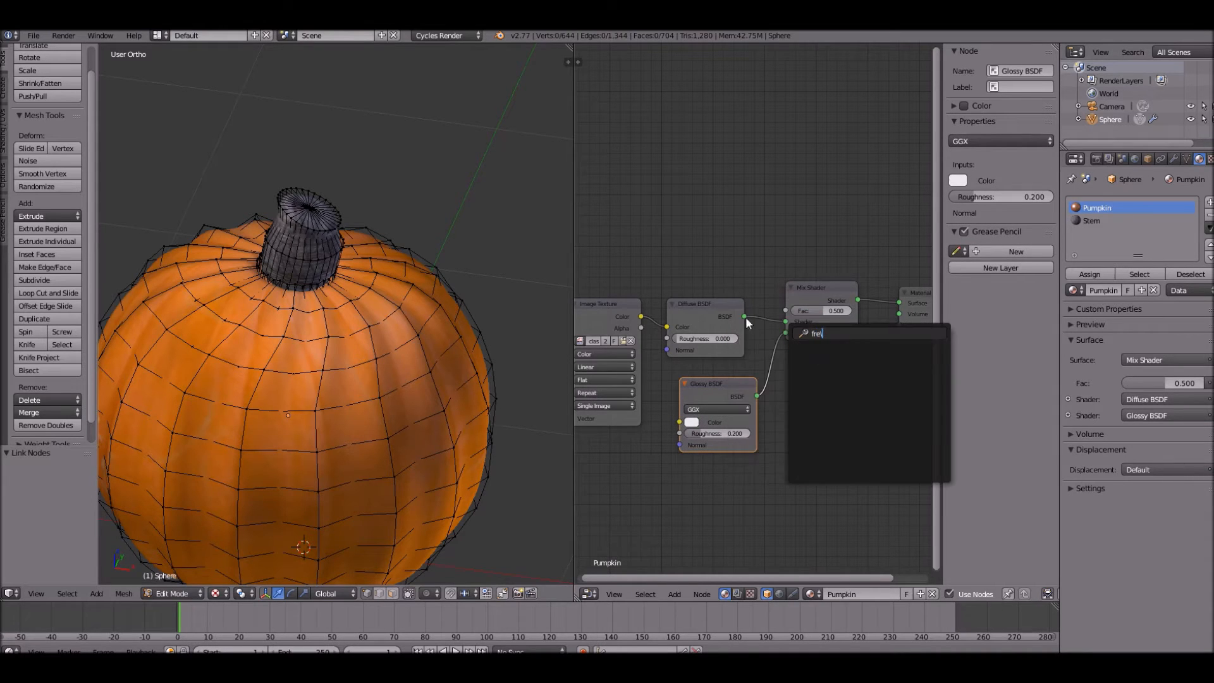
key(Return)
key(shift+a)
click(781, 318)
text(fre)
key(Return)
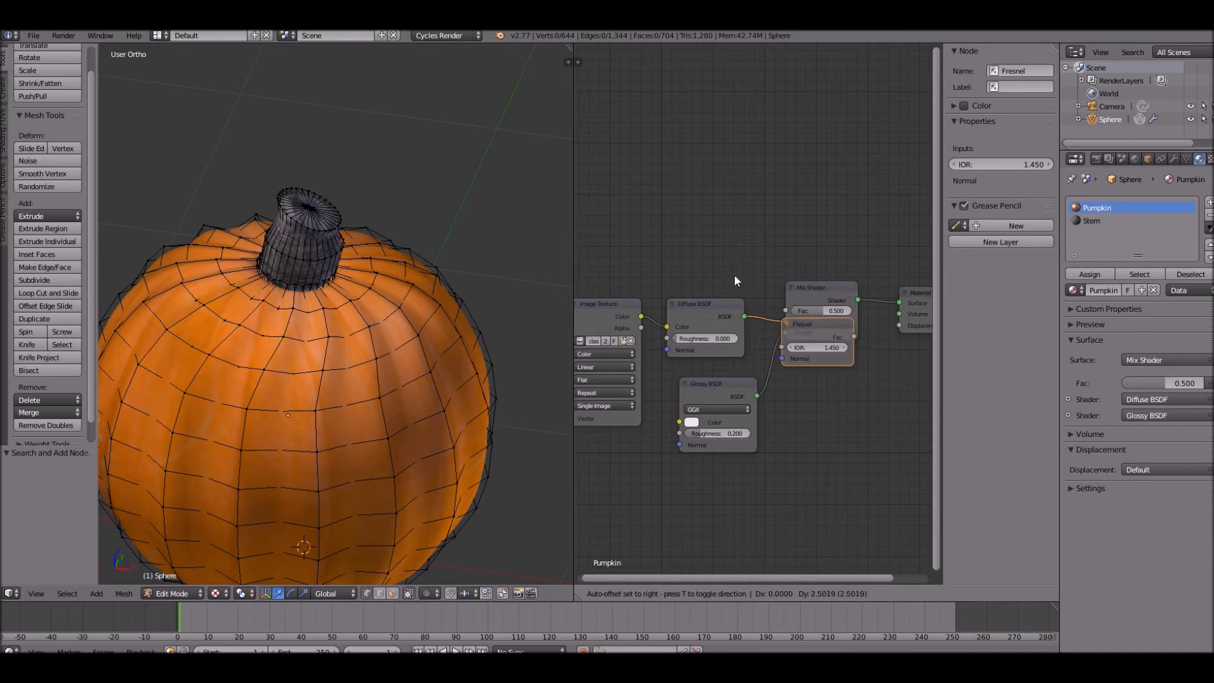
click(780, 256)
drag(770, 261, 775, 263)
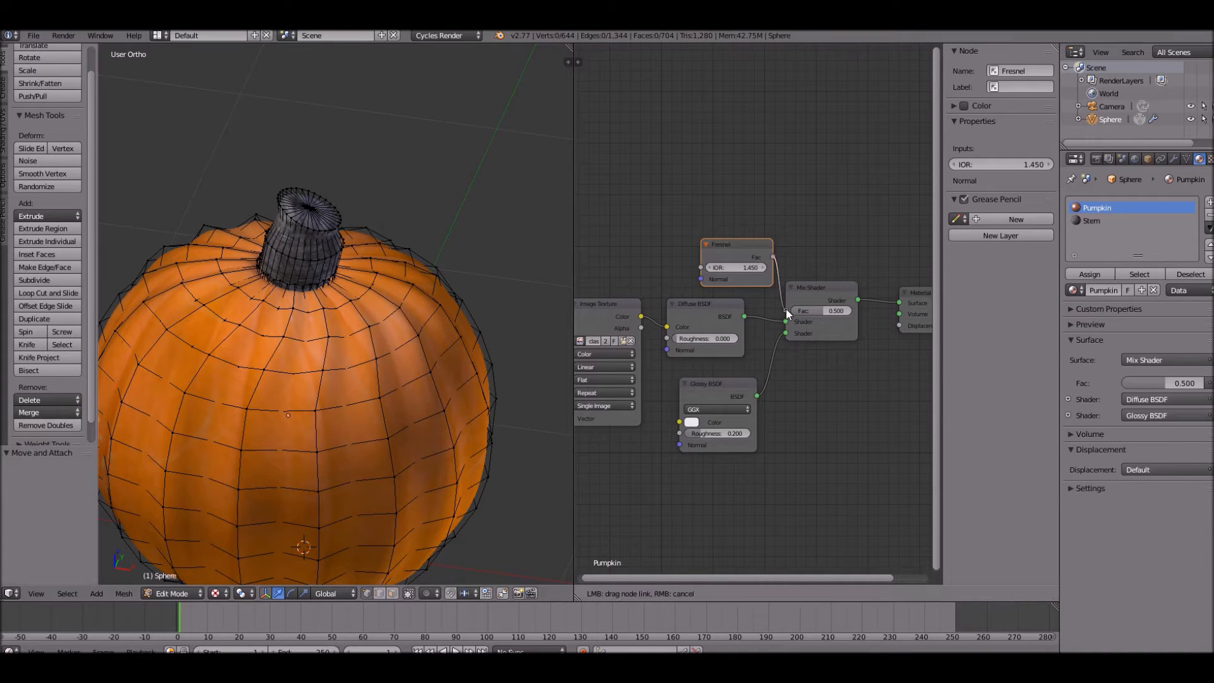
drag(786, 308, 786, 308)
scroll(810, 322, up, 2)
mouse_move(768, 210)
mouse_down()
mouse_move(693, 170)
mouse_move(767, 207)
mouse_up()
click(832, 318)
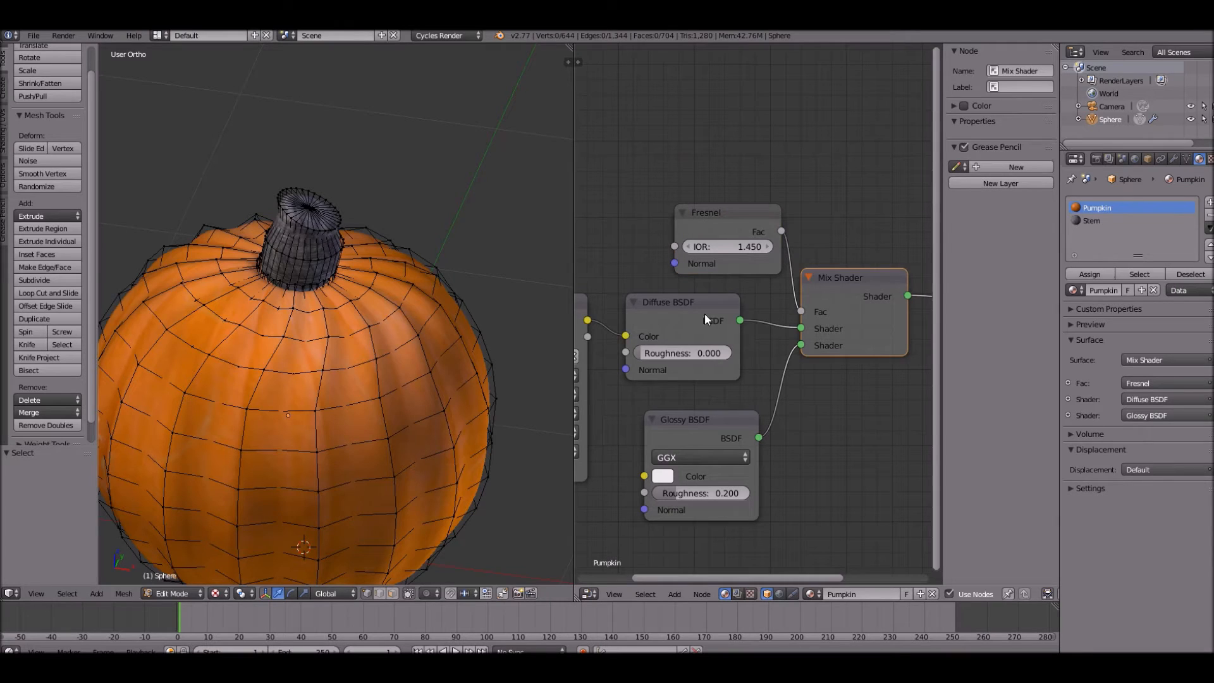
click(704, 316)
click(836, 301)
click(707, 440)
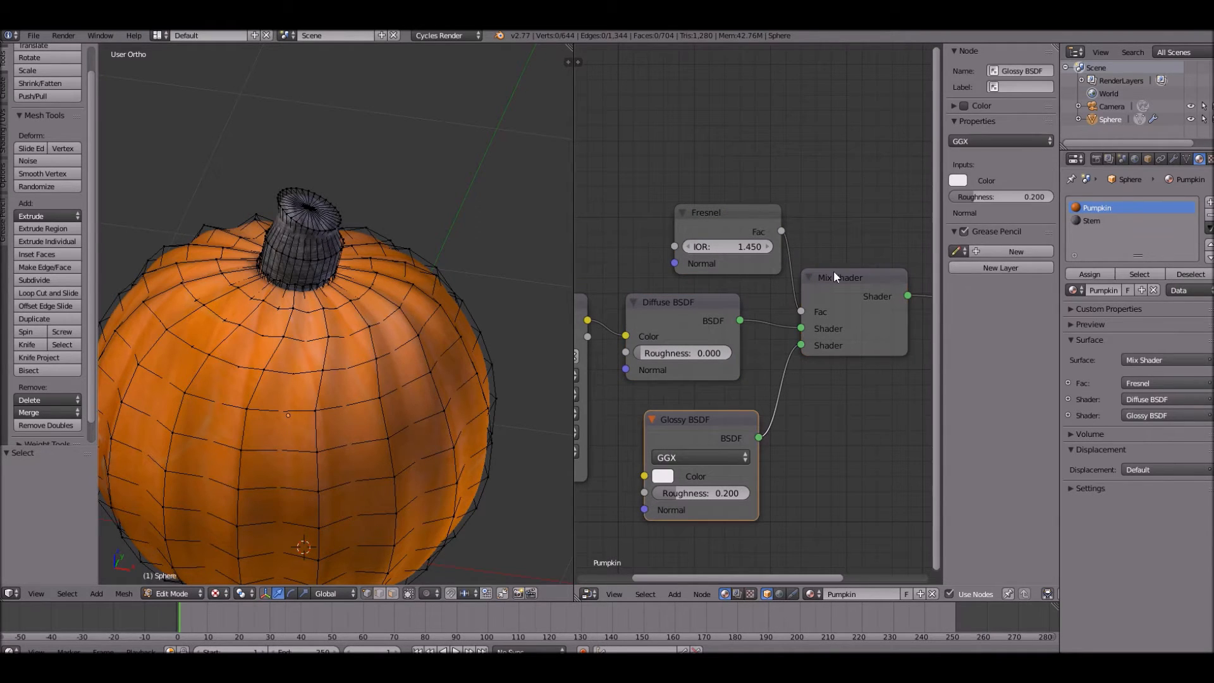
click(839, 279)
drag(797, 345, 760, 443)
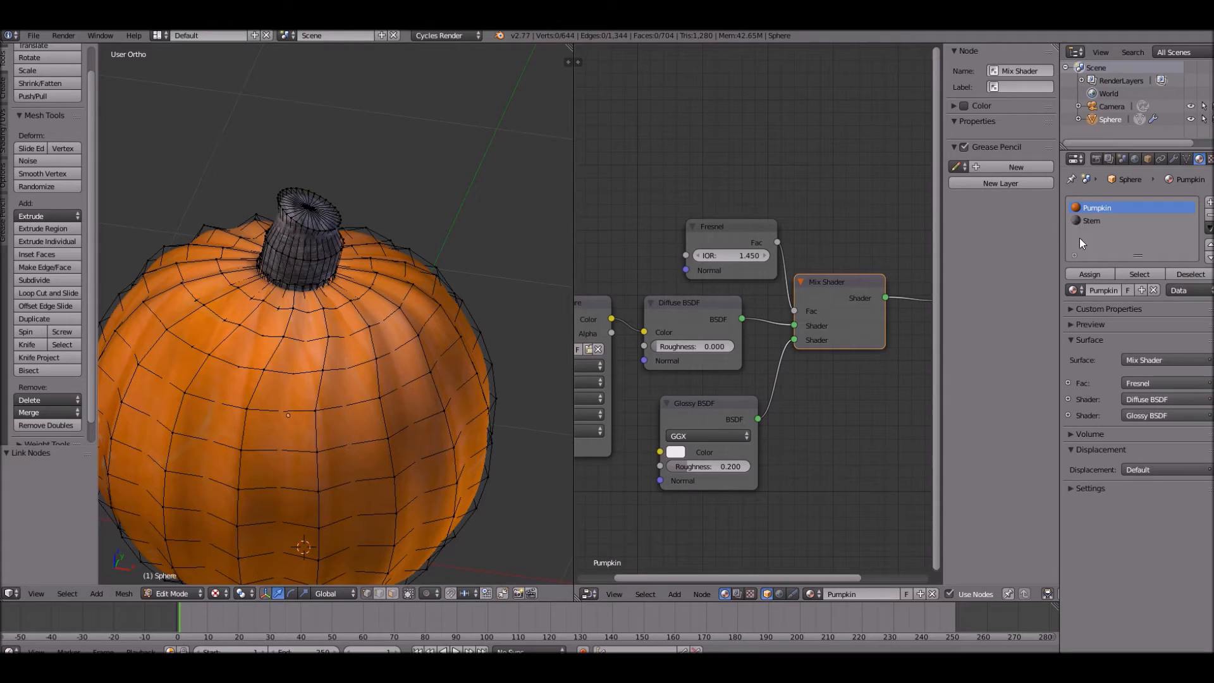
Step: Show the material preview and insert a Mix Shader between the Stem material's Diffuse BSDF and Material Output
click(1090, 324)
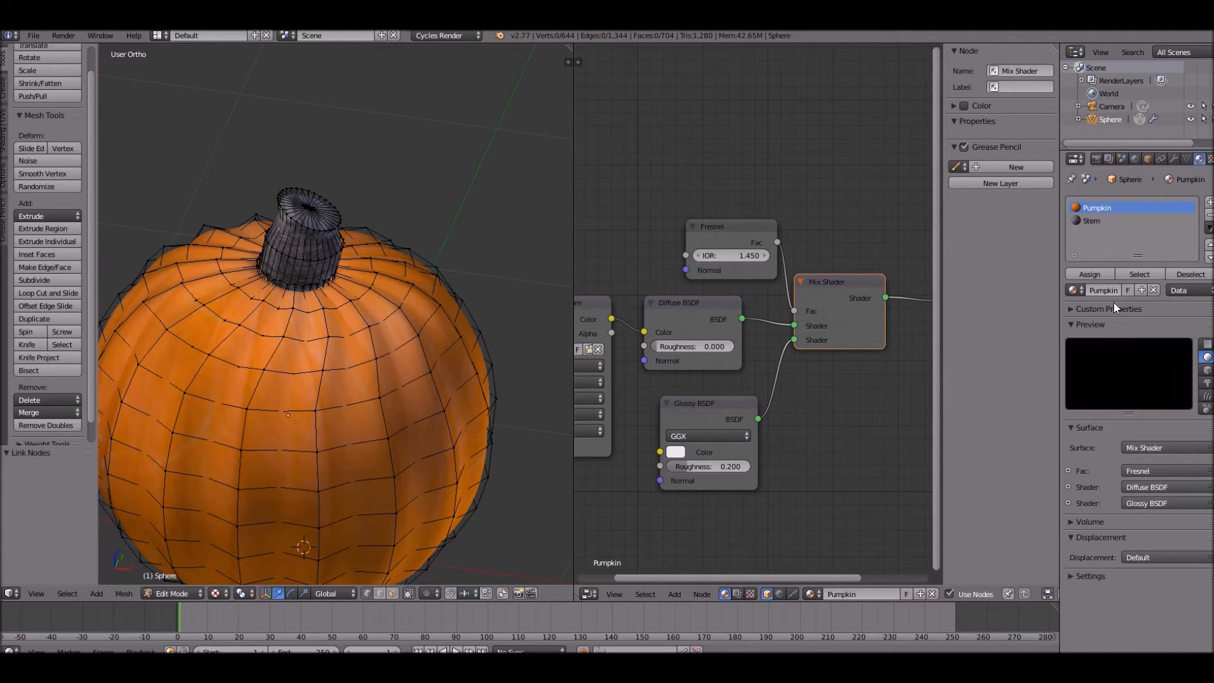
click(1078, 221)
key(shift+a)
click(719, 331)
text(mi)
key(Return)
click(749, 311)
Step: Add a Glossy BSDF with roughness 0.625 and link it to the Stem Mix Shader's second shader input
key(shift+a)
click(748, 306)
text(gl)
key(Return)
click(725, 451)
drag(737, 441, 787, 366)
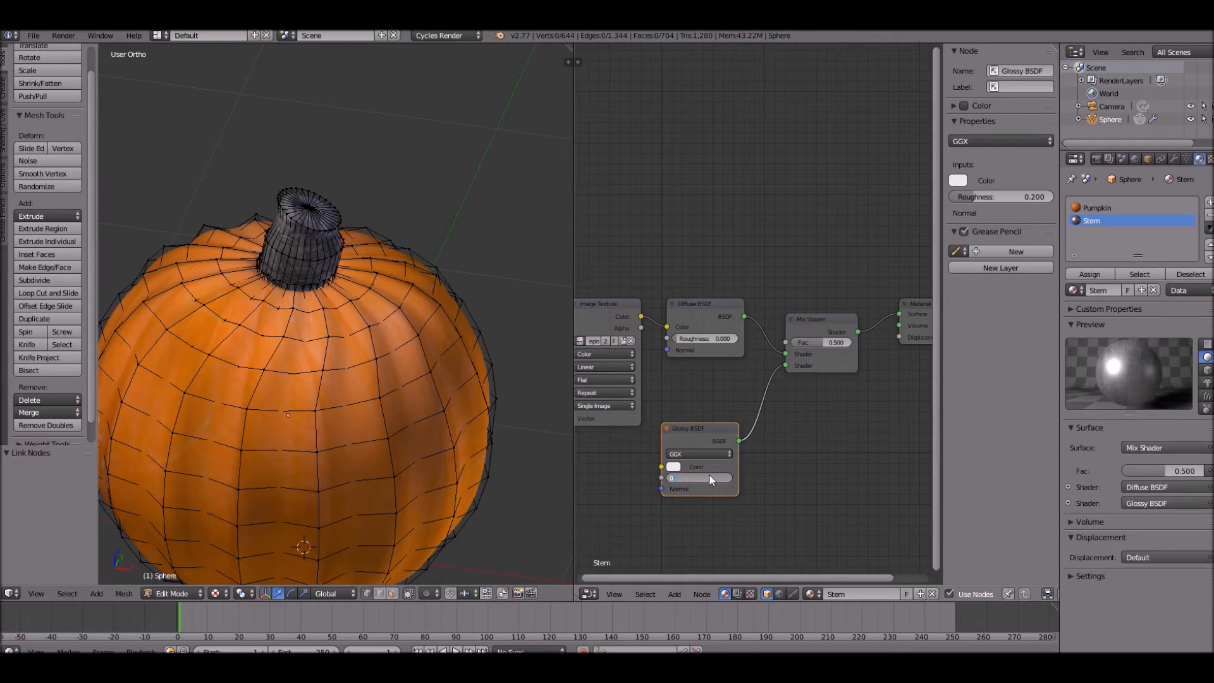
key(Return)
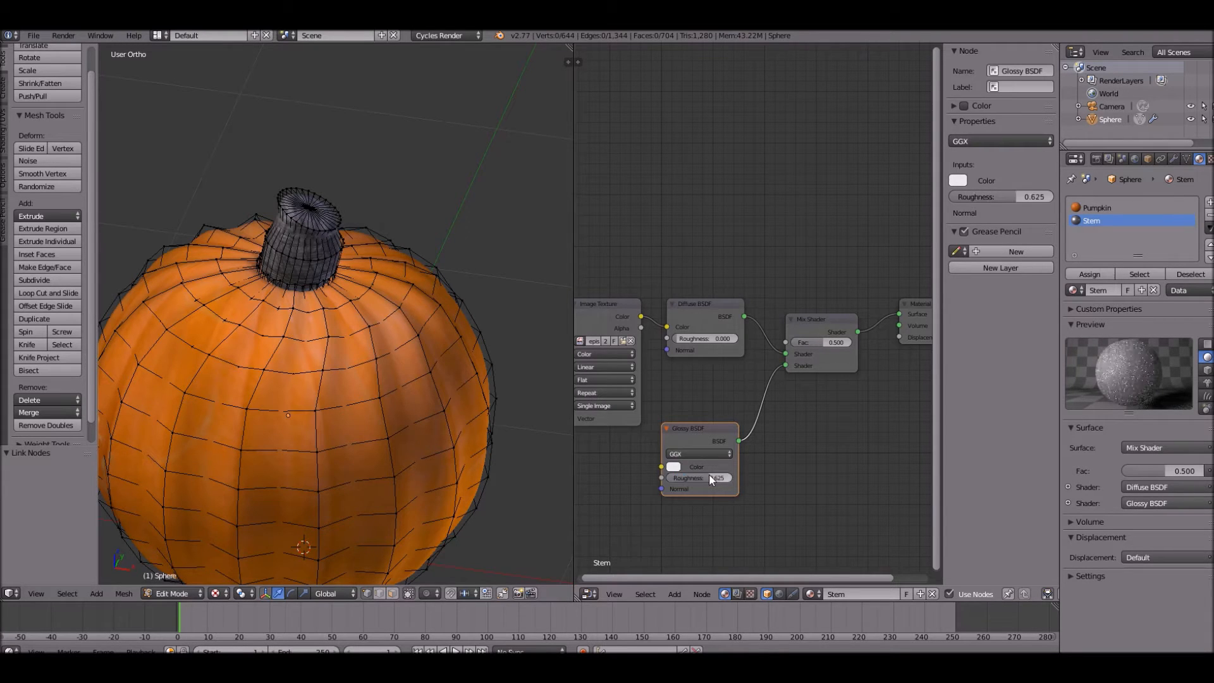
Step: Set the factor of the Stem material's Mix Shader to 0.25
scroll(690, 437, up, 2)
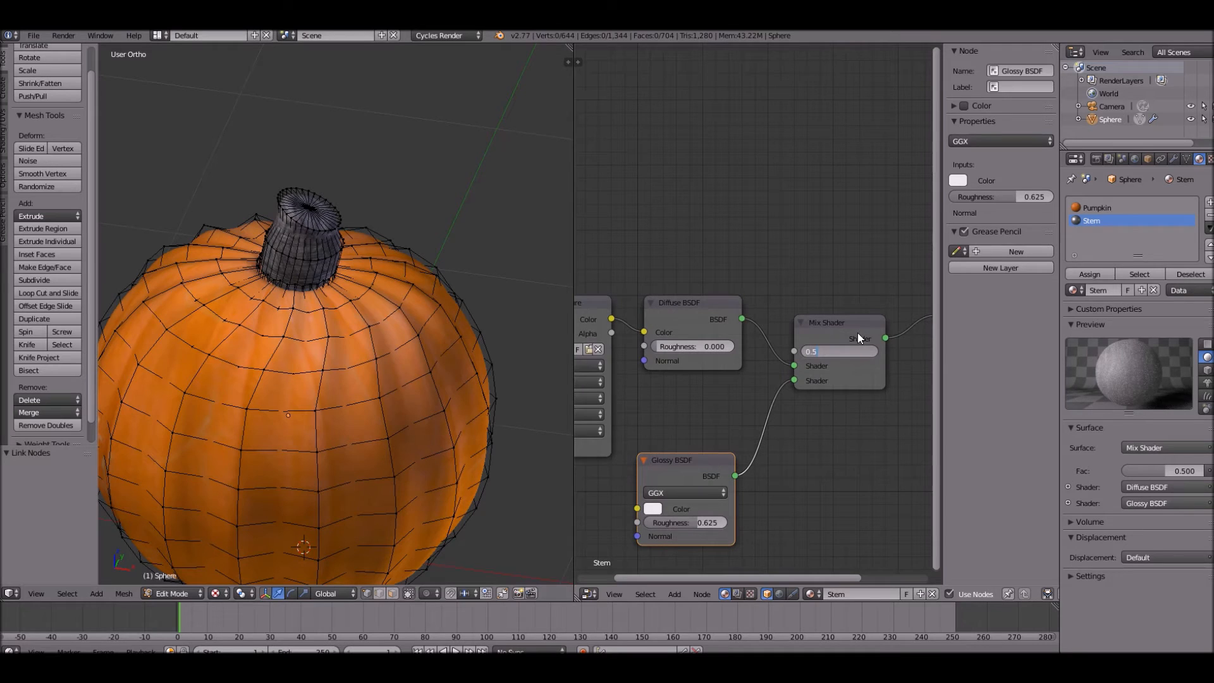
text(0.25)
key(Return)
scroll(752, 359, down, 3)
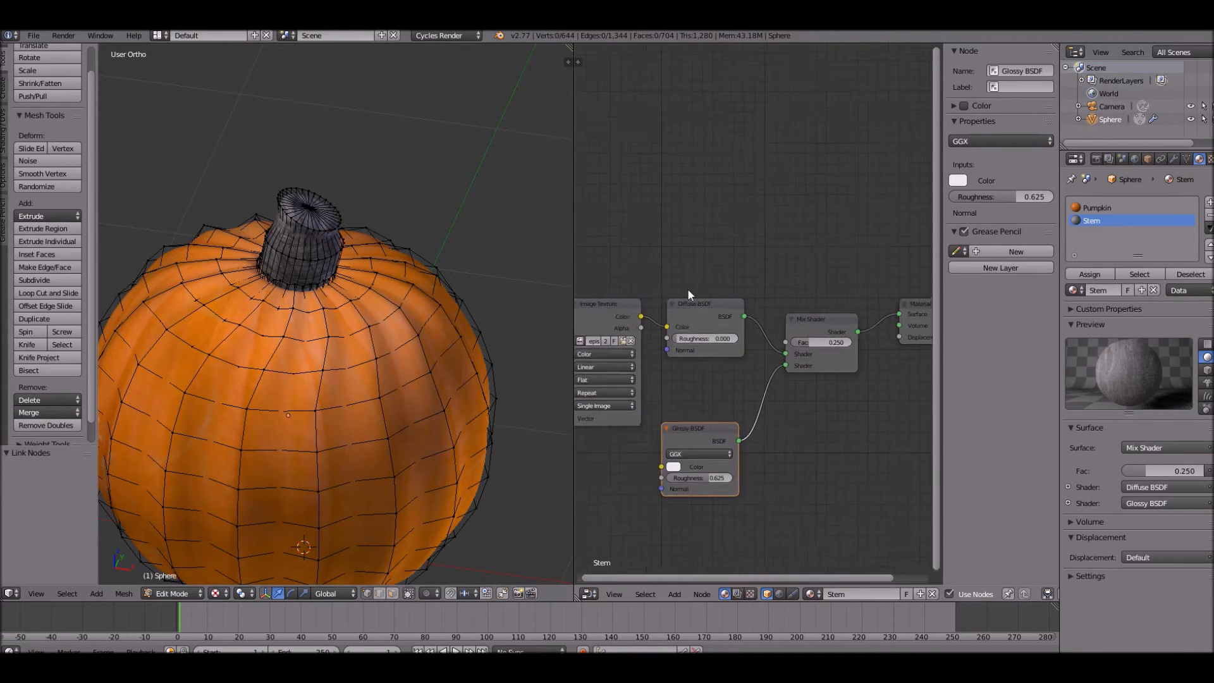
Step: Return to Object Mode, deselect everything and align the camera to a close view of the pumpkin
scroll(214, 325, down, 4)
key(Tab)
scroll(209, 294, down, 3)
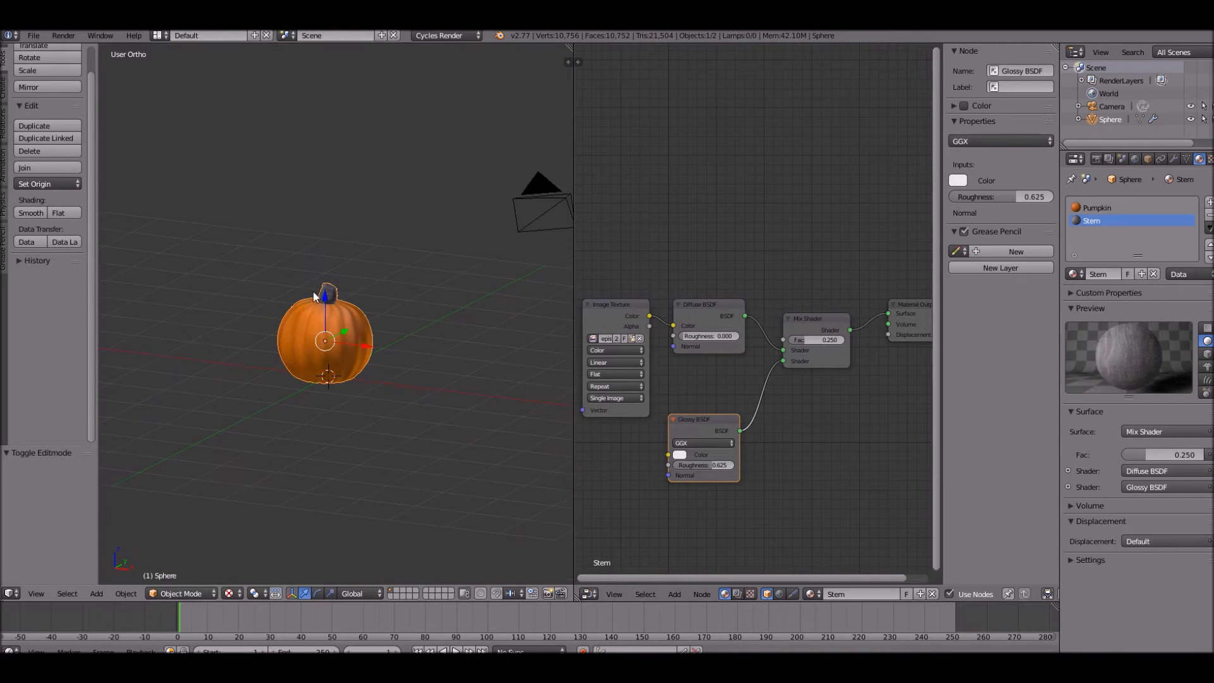
scroll(316, 294, up, 6)
key(a)
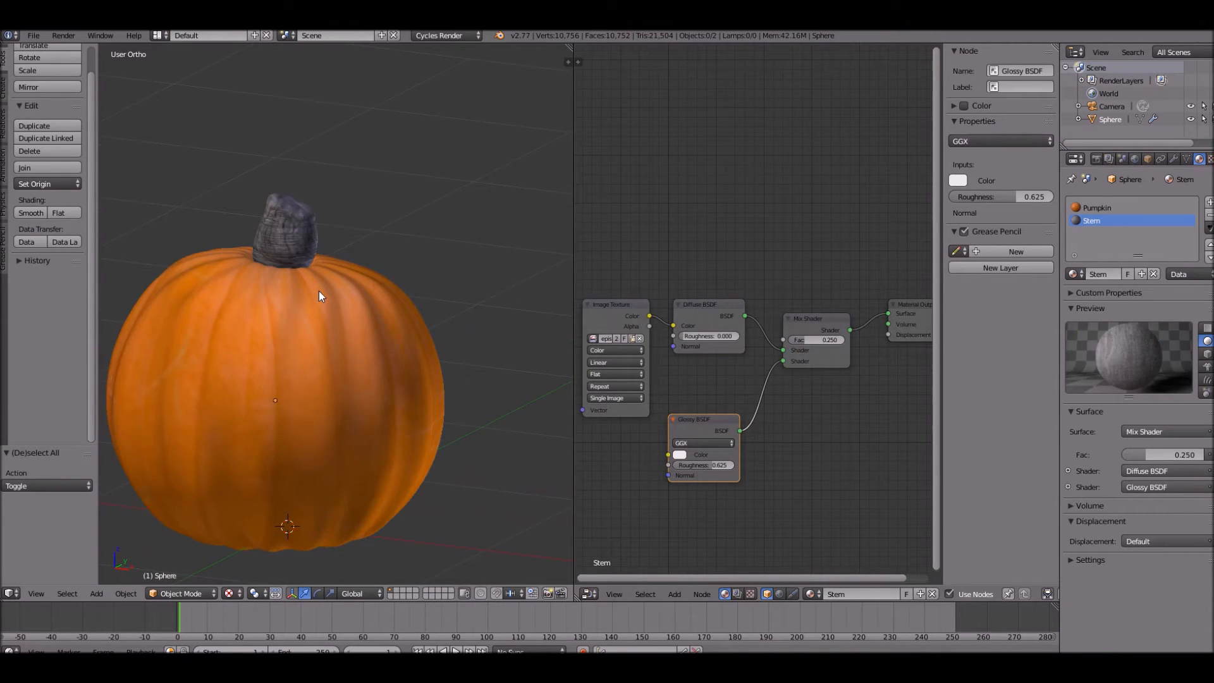
key(ctrl+alt+KP_0)
Step: Select the camera, fly it back, then rotate and move it to bring the whole pumpkin into frame
right_click(457, 238)
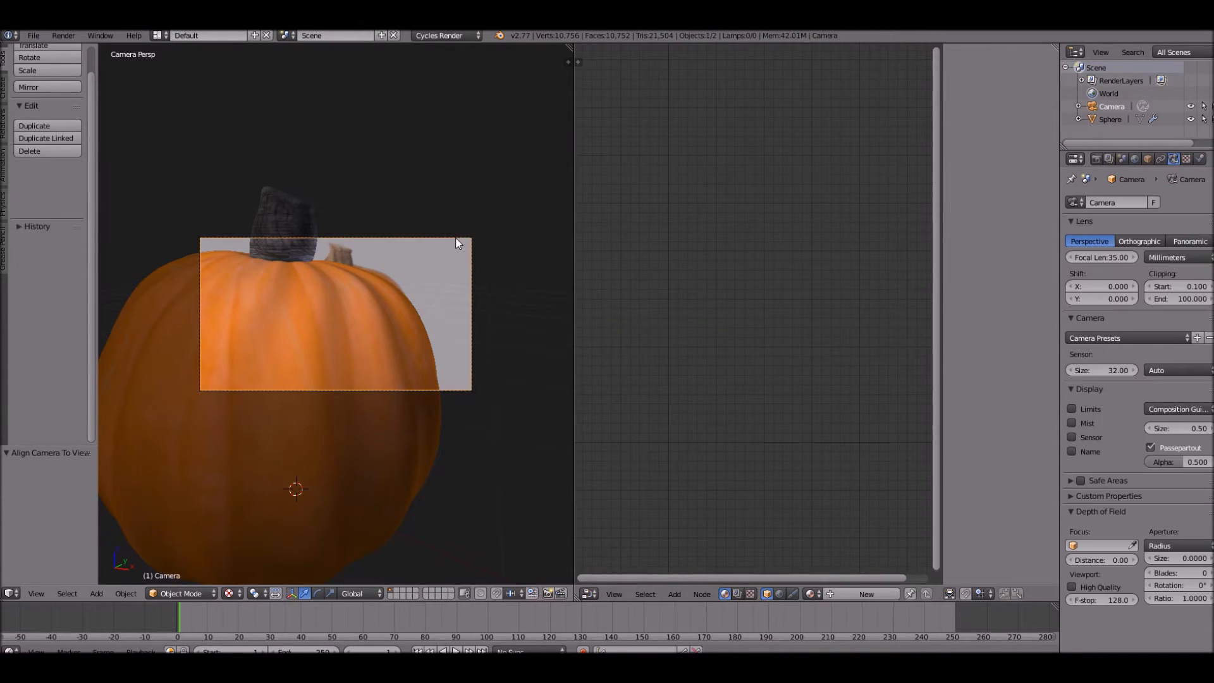
key(shift+f)
scroll(352, 299, down, 4)
click(355, 301)
key(r)
key(r)
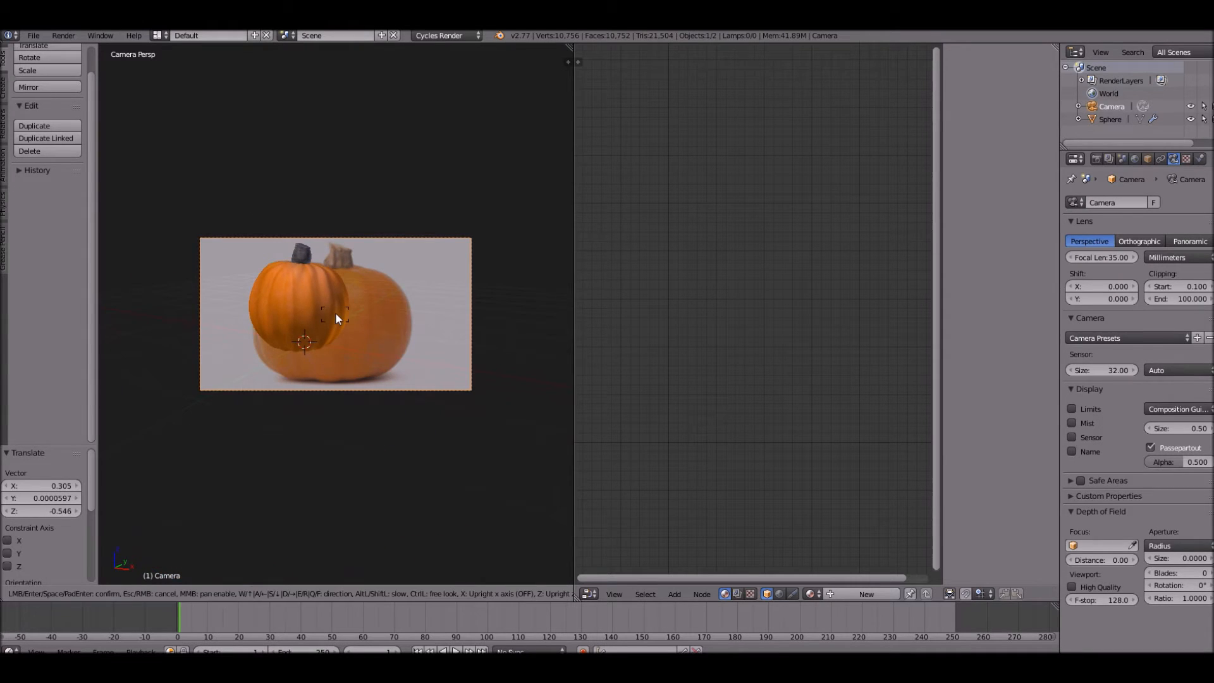
click(335, 321)
key(g)
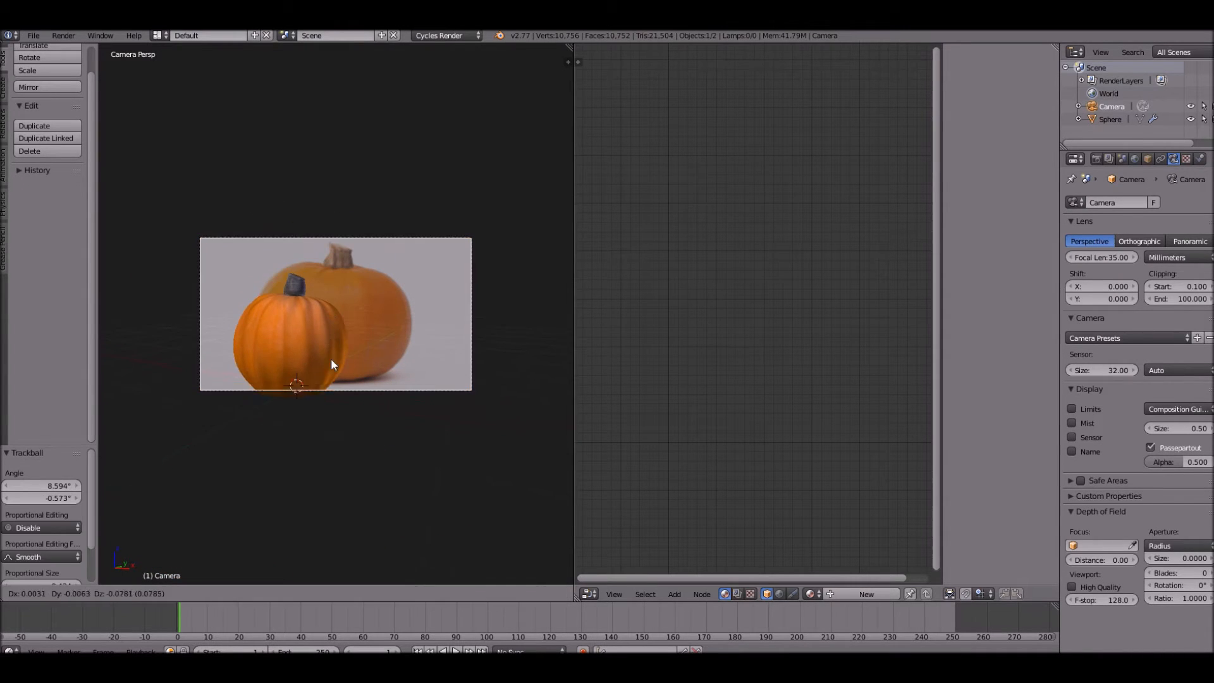
click(333, 364)
Step: Fly the camera closer and shift it so the pumpkin fills the left half of the frame
key(shift+f)
scroll(335, 309, up, 2)
click(335, 309)
key(g)
click(335, 290)
key(shift+f)
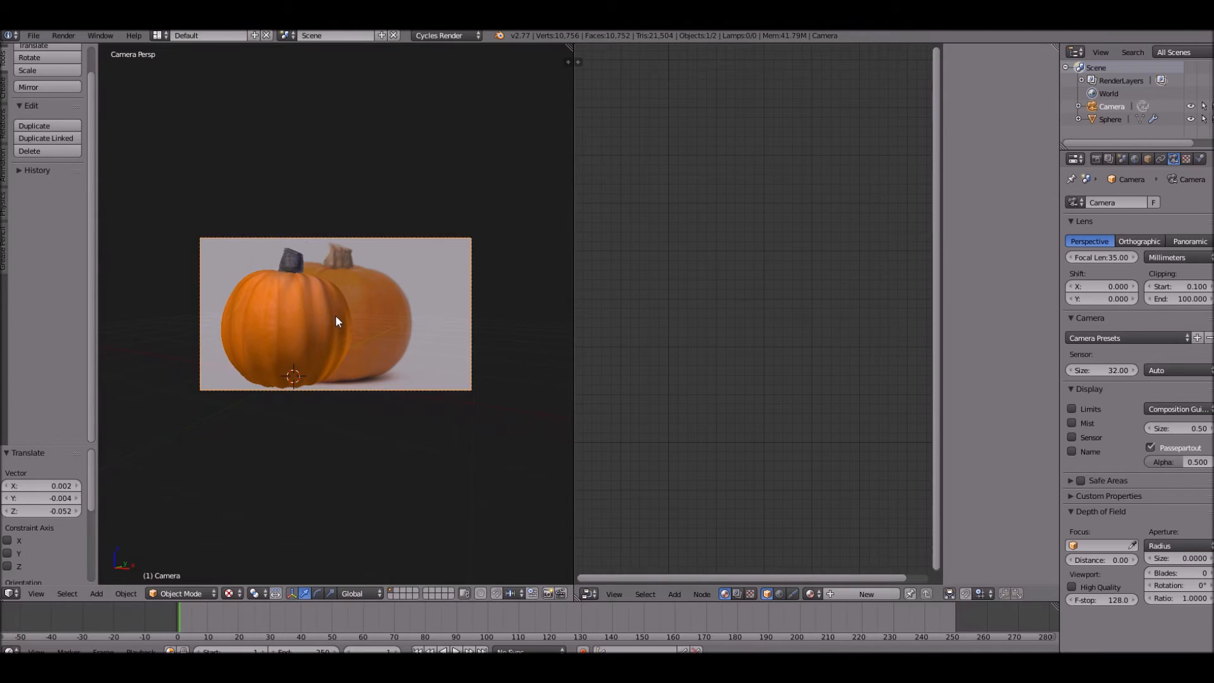
scroll(335, 315, up, 2)
click(344, 317)
Step: Add a plane under the pumpkin and scale it up into a large ground surface
key(shift+a)
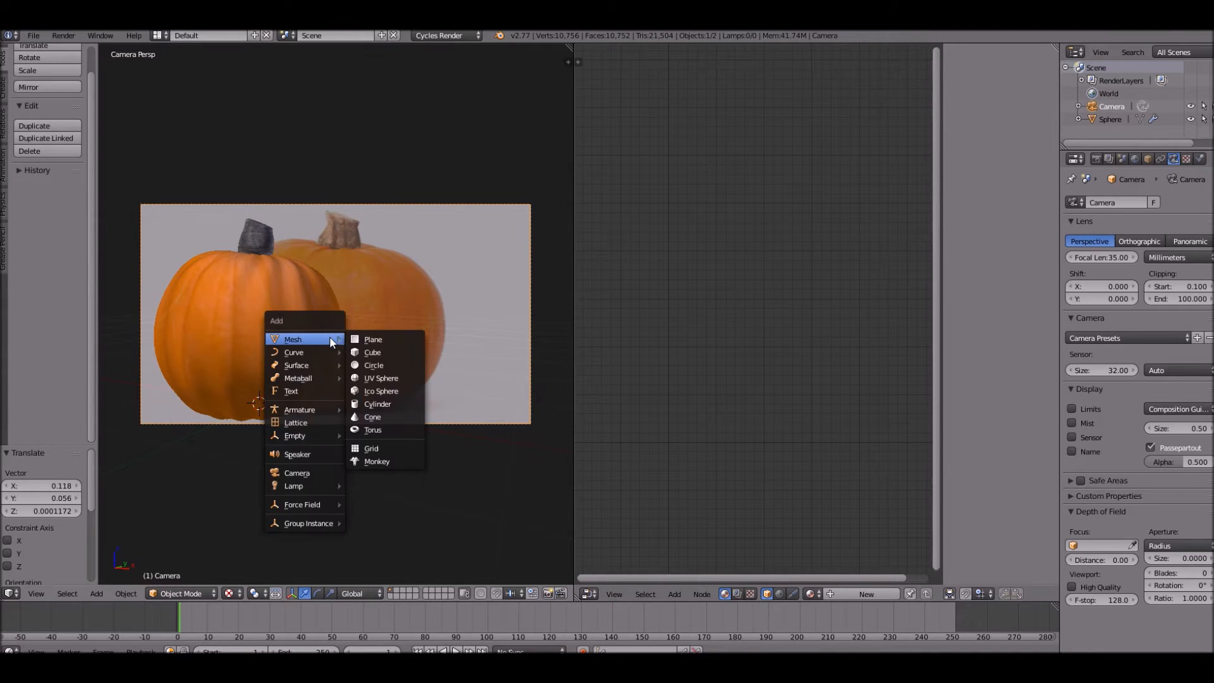
mouse_move(331, 339)
click(373, 339)
key(s)
click(553, 372)
Step: Give the ground plane a new Diffuse BSDF material with a dark reddish-brown colour
key(a)
right_click(487, 364)
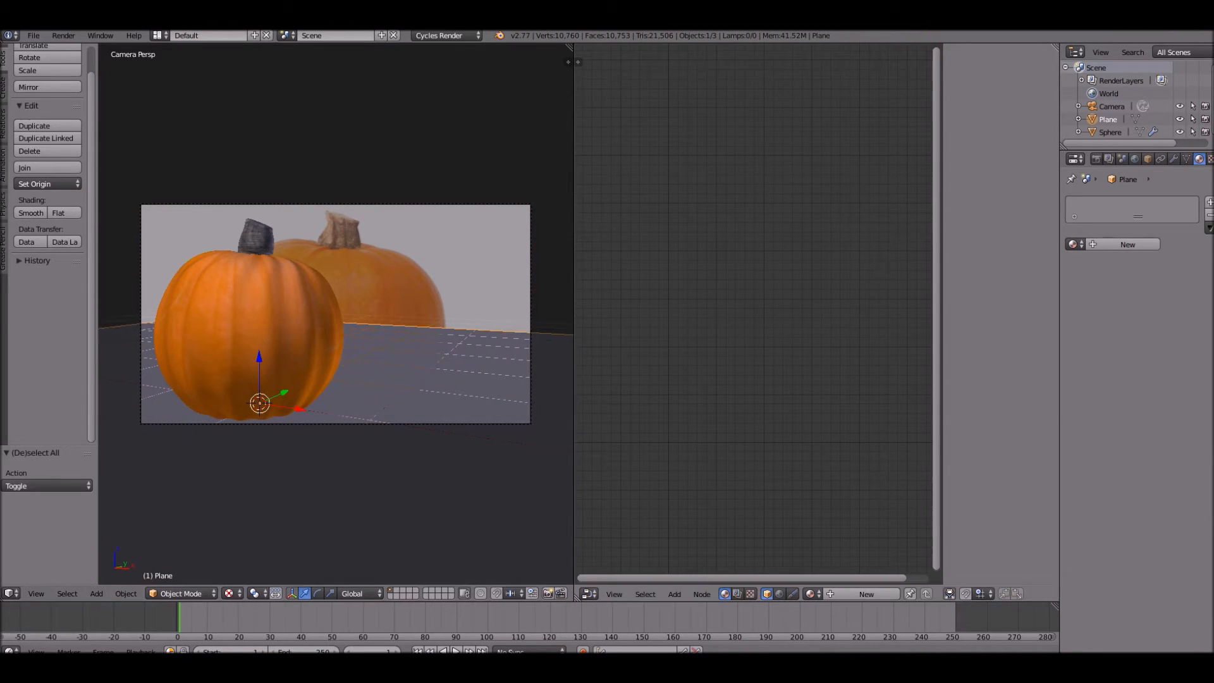
click(1141, 244)
click(1160, 425)
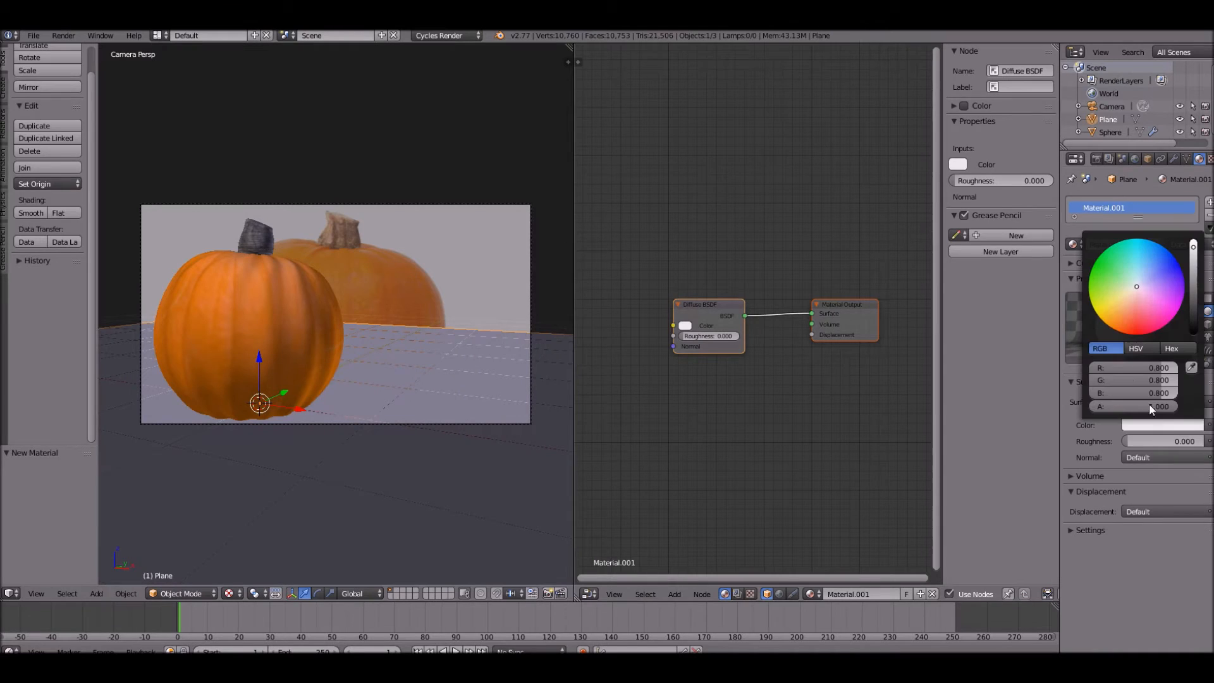
click(1125, 317)
click(1193, 294)
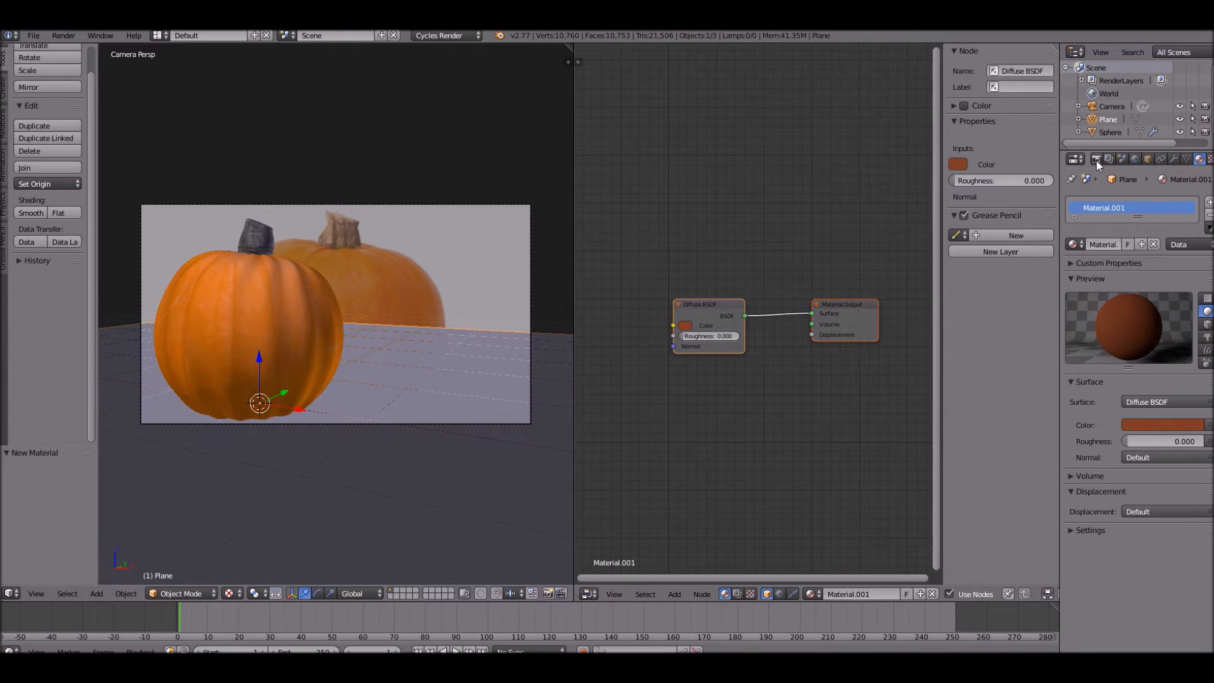
Step: Set the world background colour to a Sky Texture and its strength to 5
click(1135, 159)
click(1132, 272)
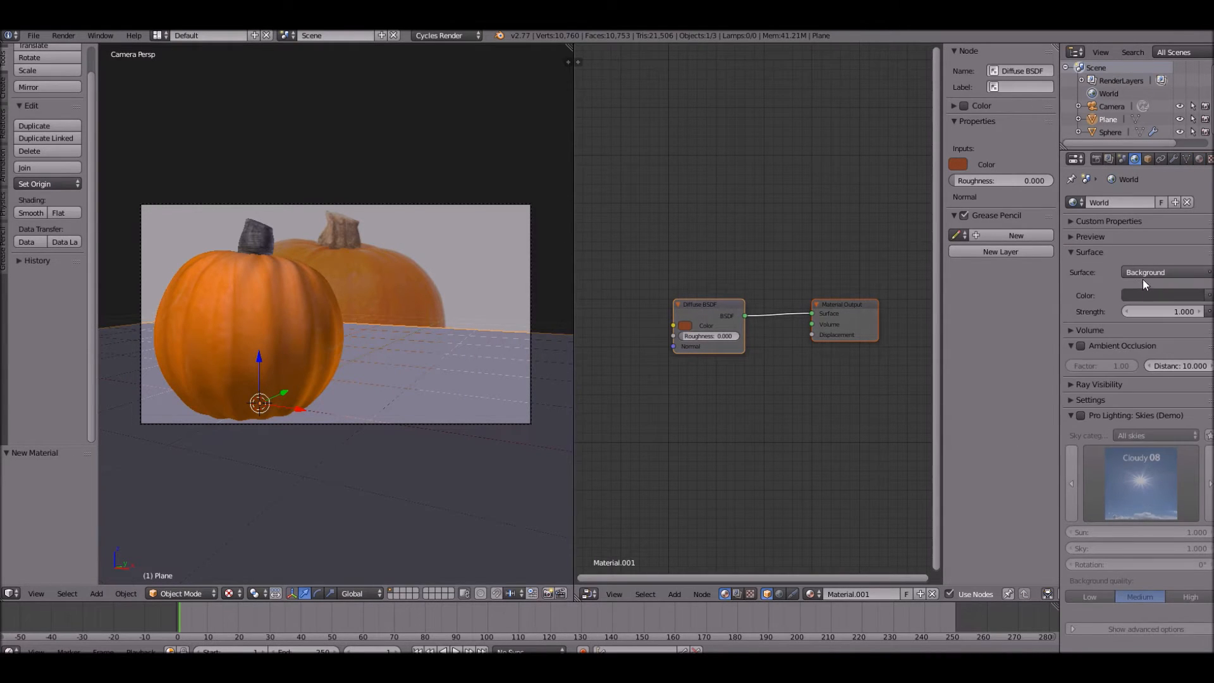
click(1209, 295)
click(985, 255)
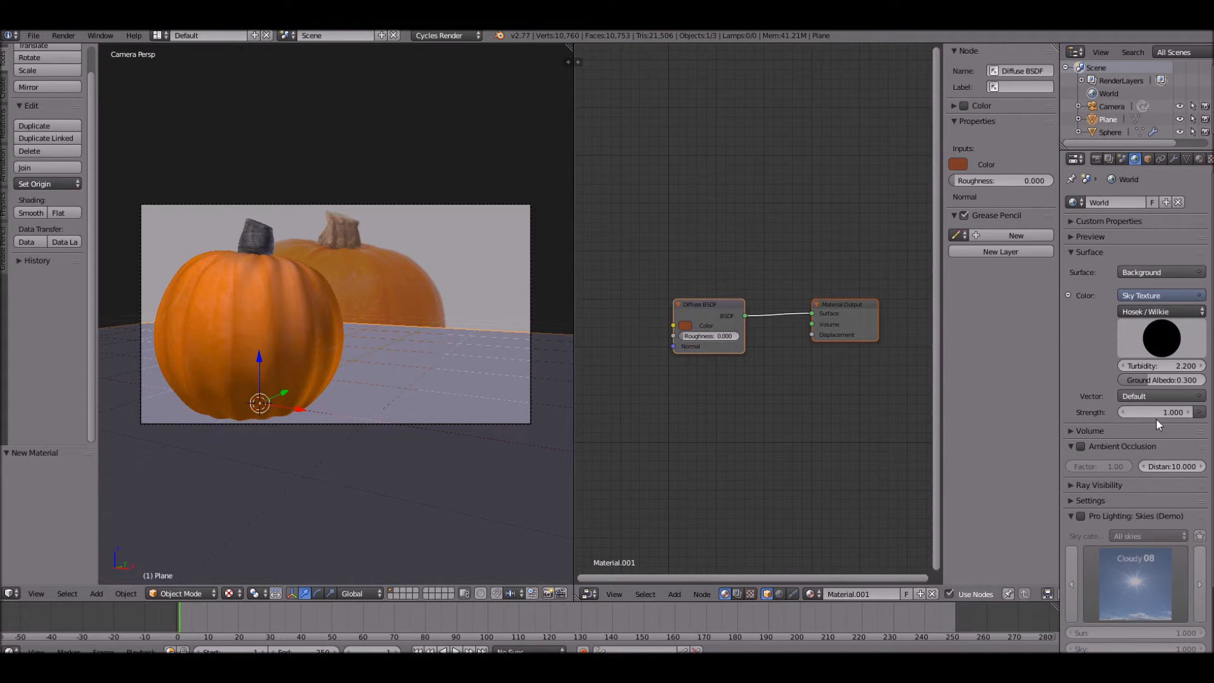
key(Return)
Step: Start a test render of the camera view, check the lighting on the pumpkin, and return to the 3D view
scroll(222, 233, up, 3)
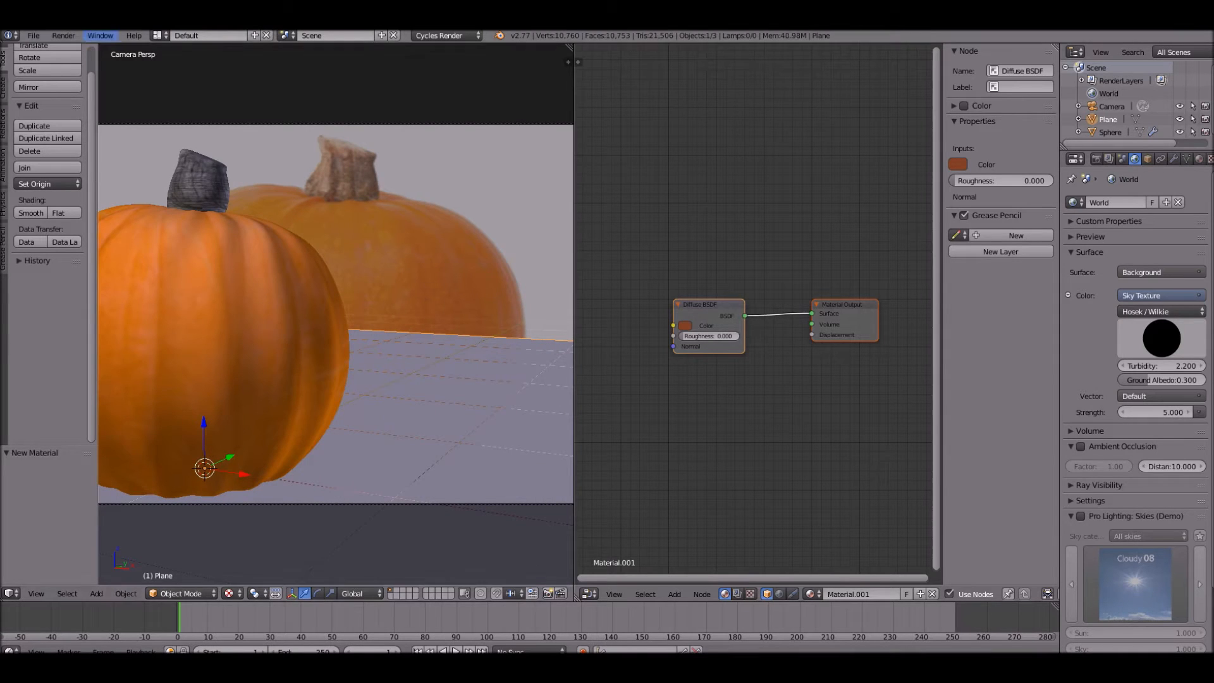
click(63, 36)
click(88, 52)
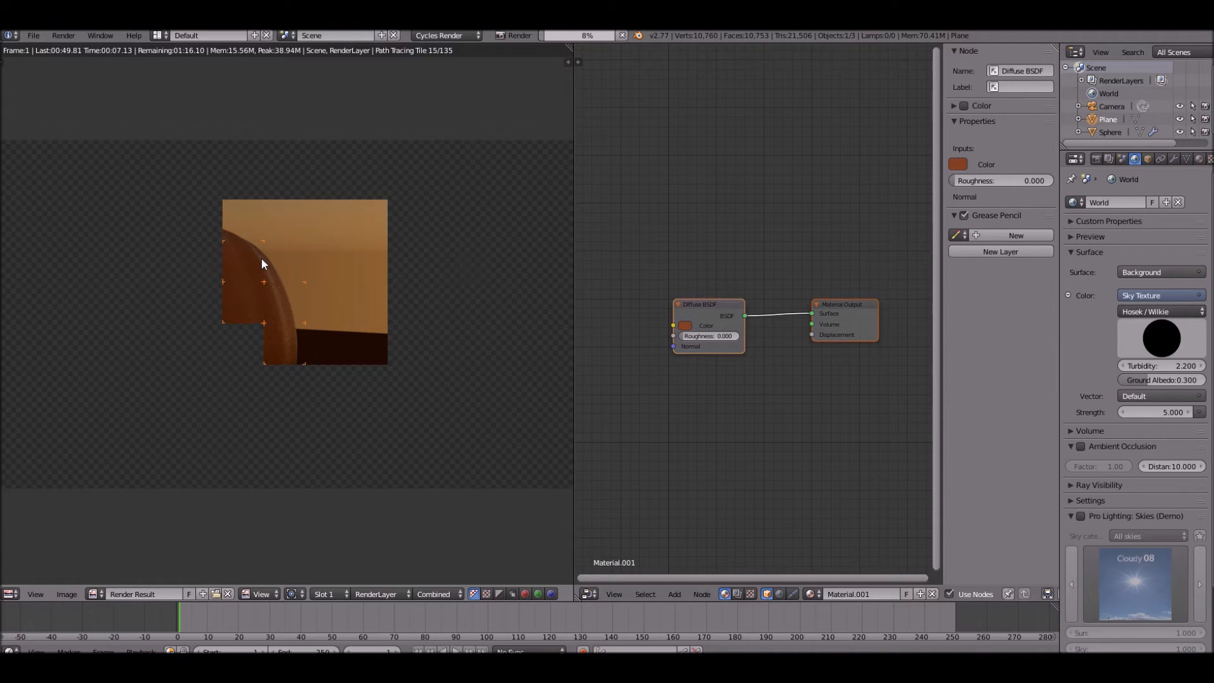
scroll(278, 259, up, 3)
scroll(297, 247, down, 2)
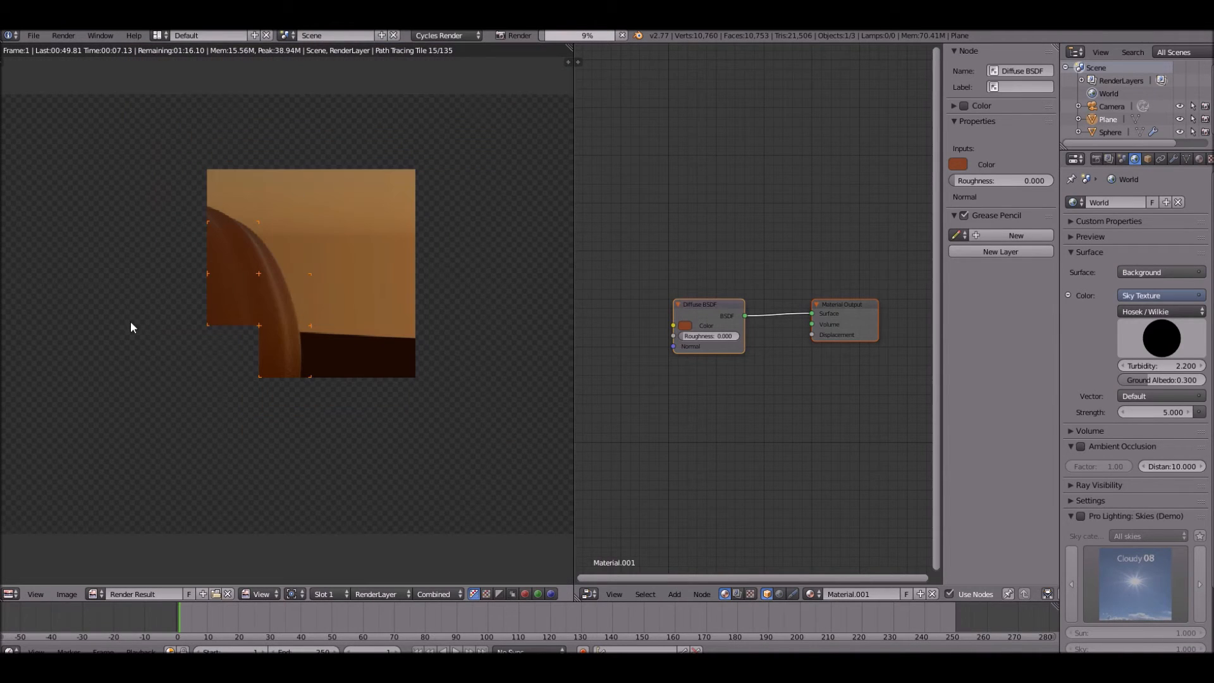
scroll(136, 312, up, 3)
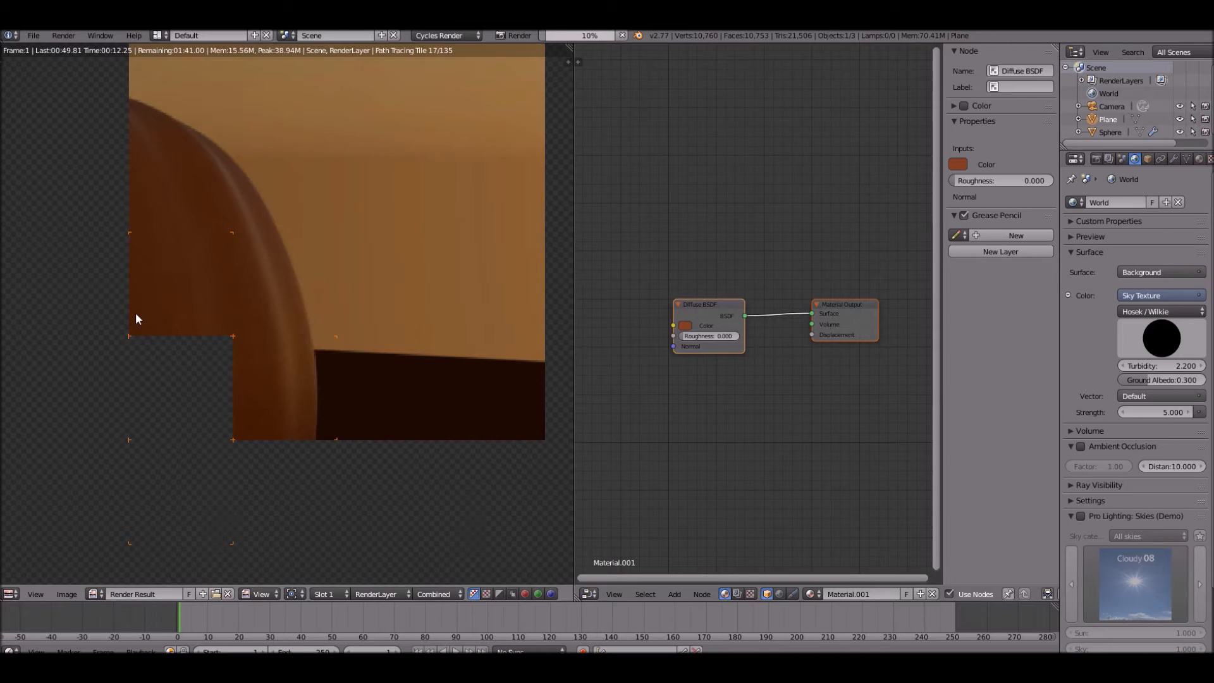
scroll(182, 297, down, 2)
key(Escape)
scroll(183, 316, down, 2)
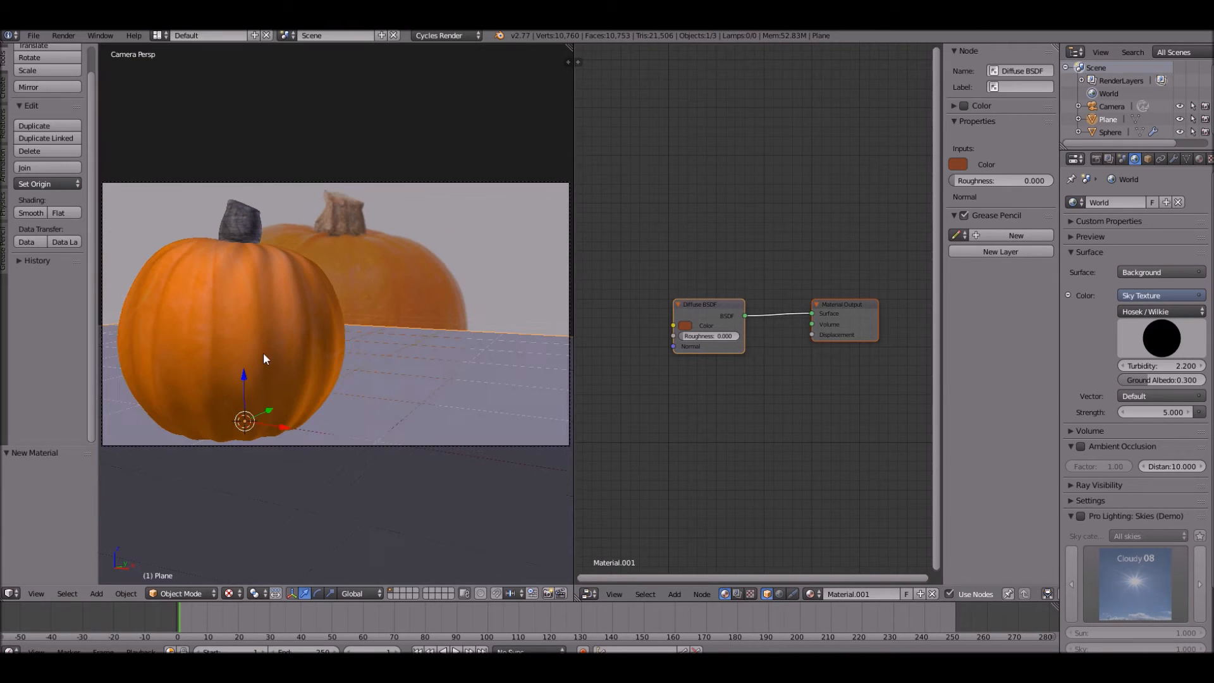
Step: Edit the pumpkin's mesh and knife-cut a wide, lopsided grinning mouth outline across its front
right_click(267, 338)
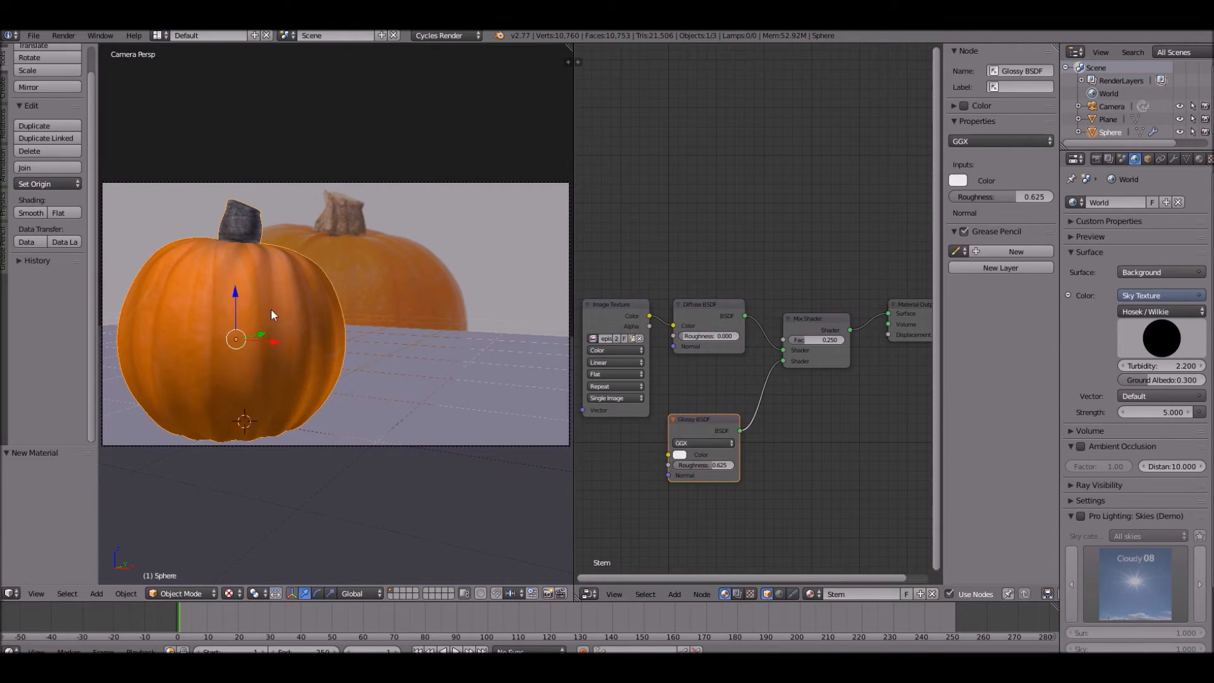
key(Tab)
key(a)
shift+middle_drag(218, 310, 316, 275)
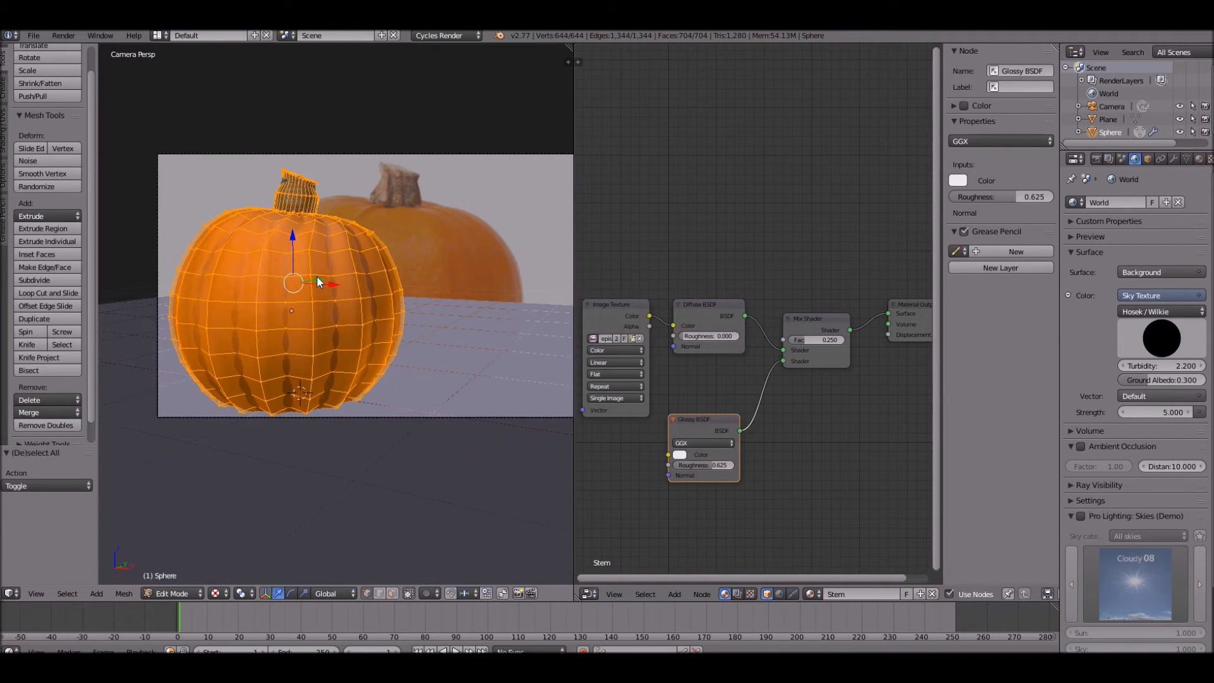
scroll(316, 275, up, 4)
key(Home)
key(a)
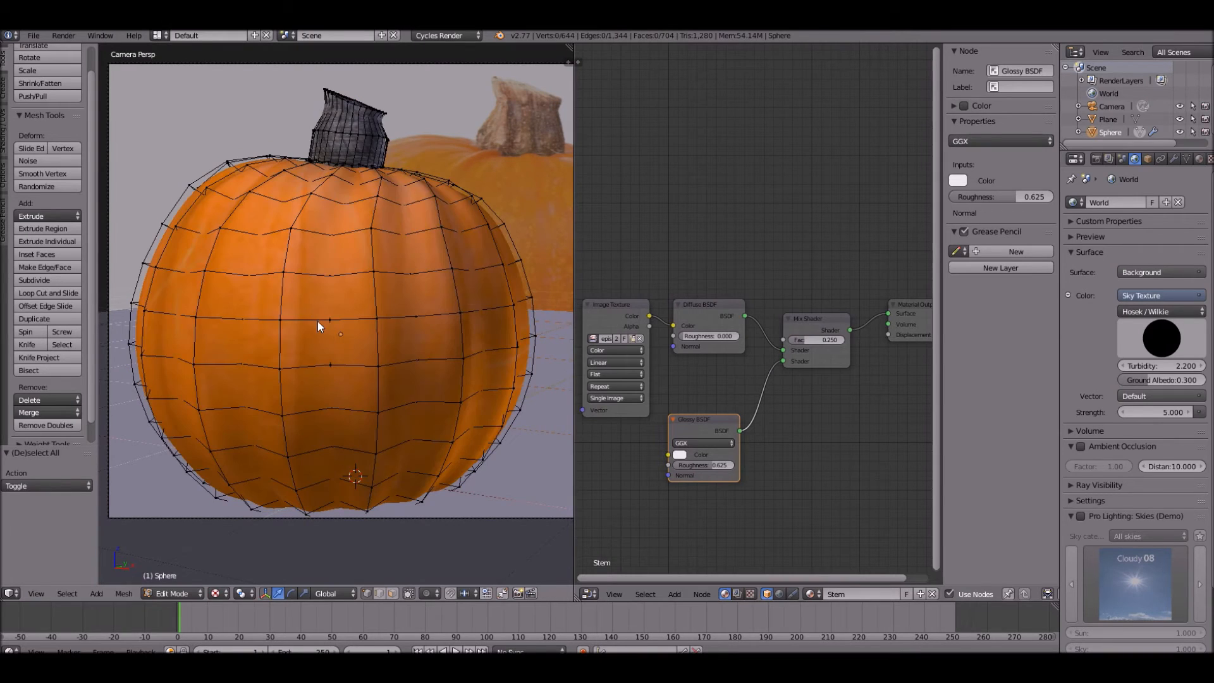
key(k)
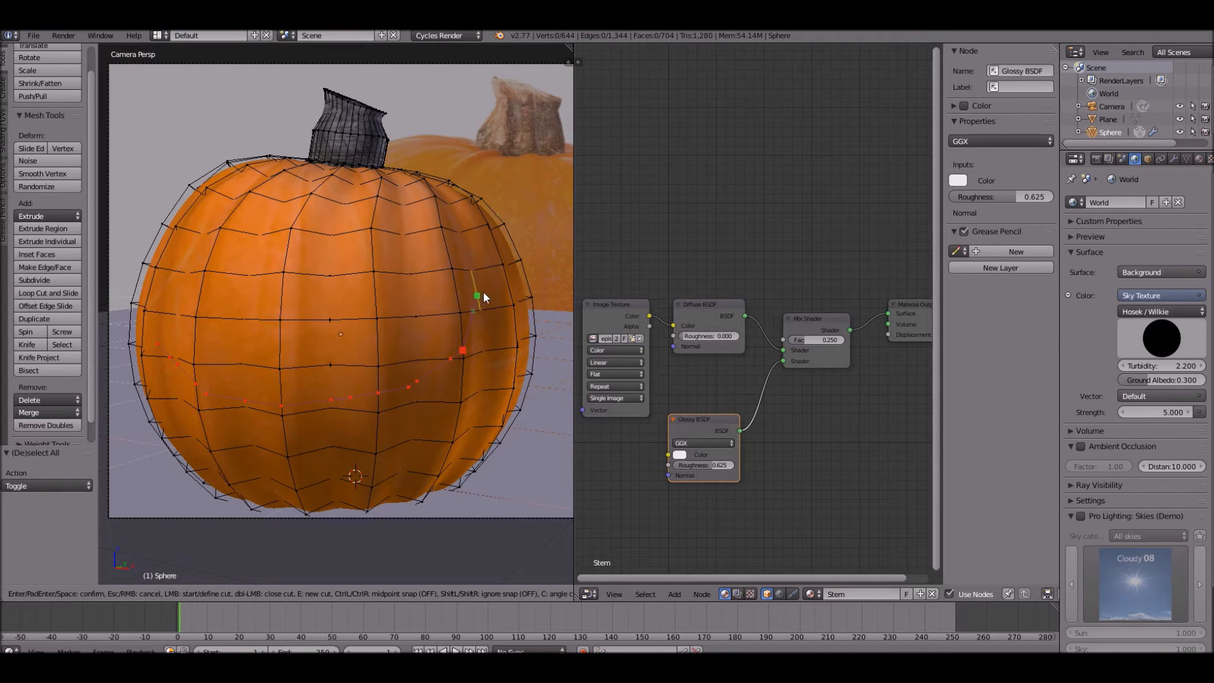
click(378, 365)
key(Return)
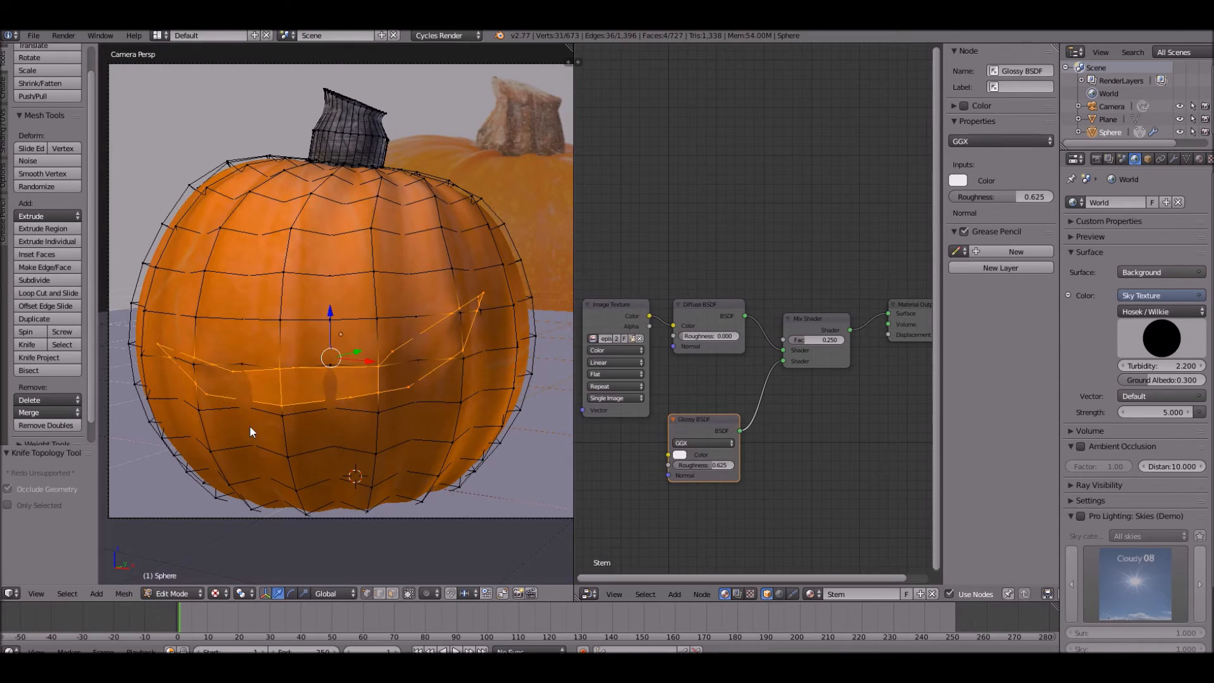
Step: Knife-cut a four-sided outline for the left eye above the mouth's left end
scroll(249, 426, up, 3)
scroll(335, 323, down, 3)
key(k)
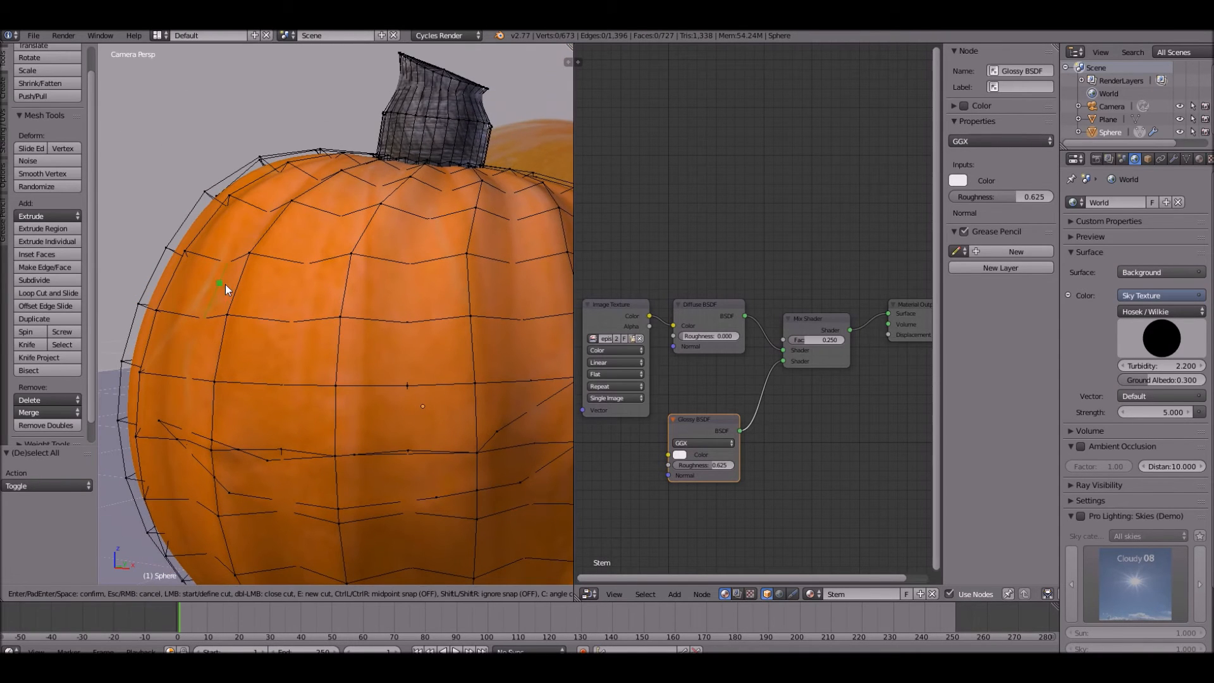
click(274, 405)
click(275, 286)
click(218, 284)
key(Return)
Step: Knife-cut a matching four-sided outline for the right eye
middle_drag(222, 279, 340, 374)
key(k)
click(317, 263)
click(407, 263)
click(401, 366)
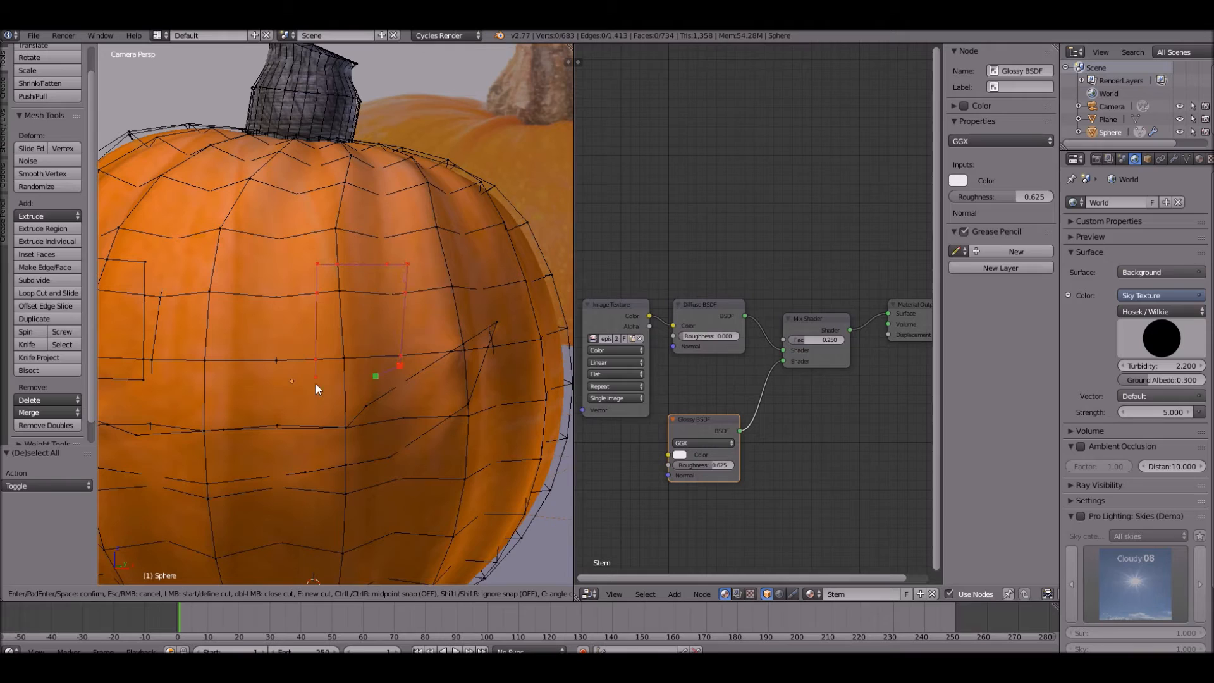
click(318, 377)
key(Return)
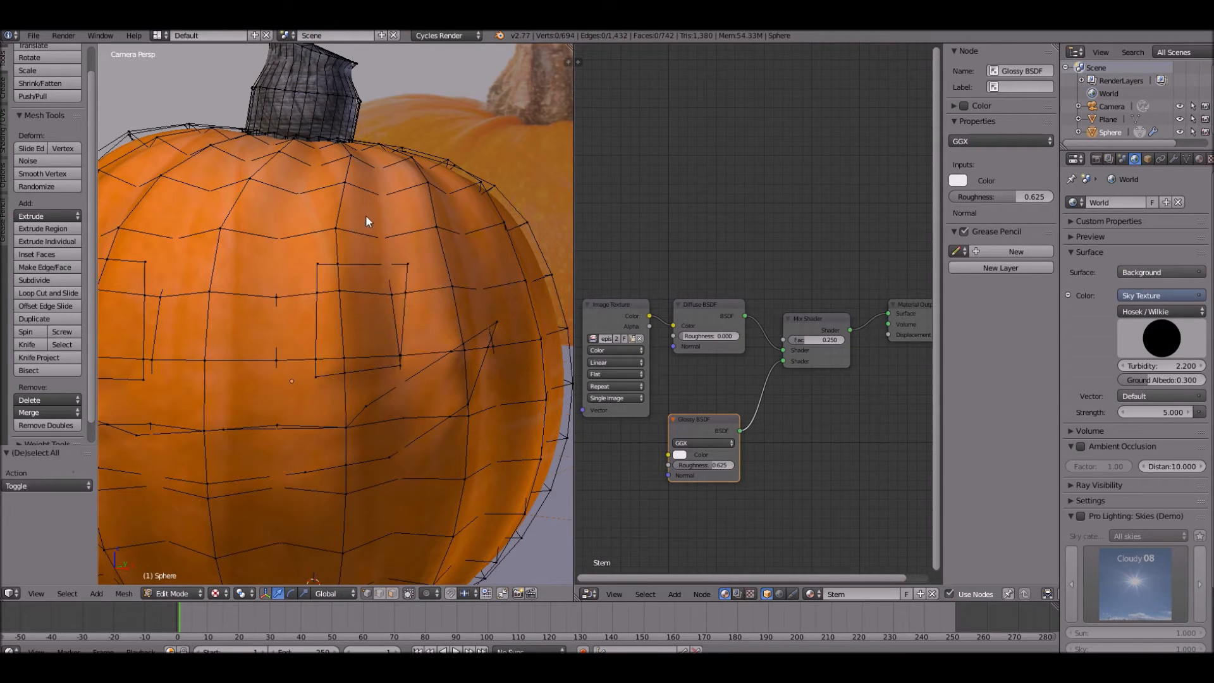
Step: Knife-cut a slanted eyebrow outline above the right eye, sloping down toward the middle of the face
key(k)
click(366, 217)
click(276, 285)
click(256, 253)
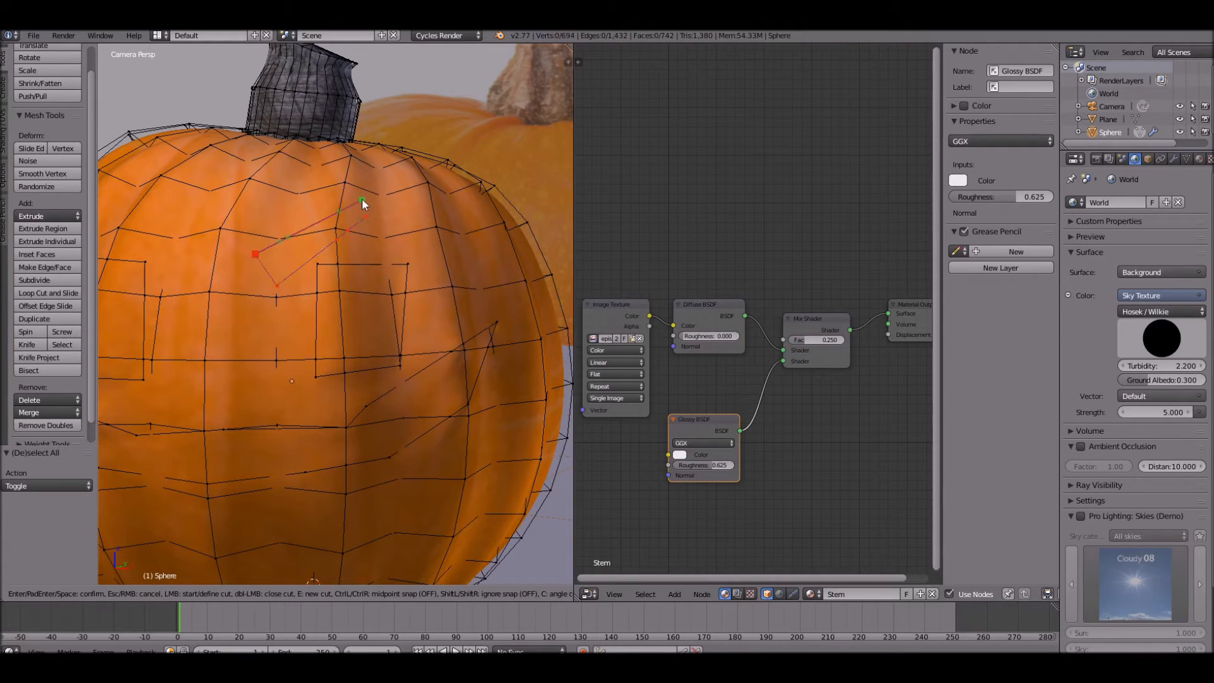
key(Return)
Step: Knife-cut a mirrored slanted eyebrow outline above the left eye
middle_drag(165, 291, 272, 275)
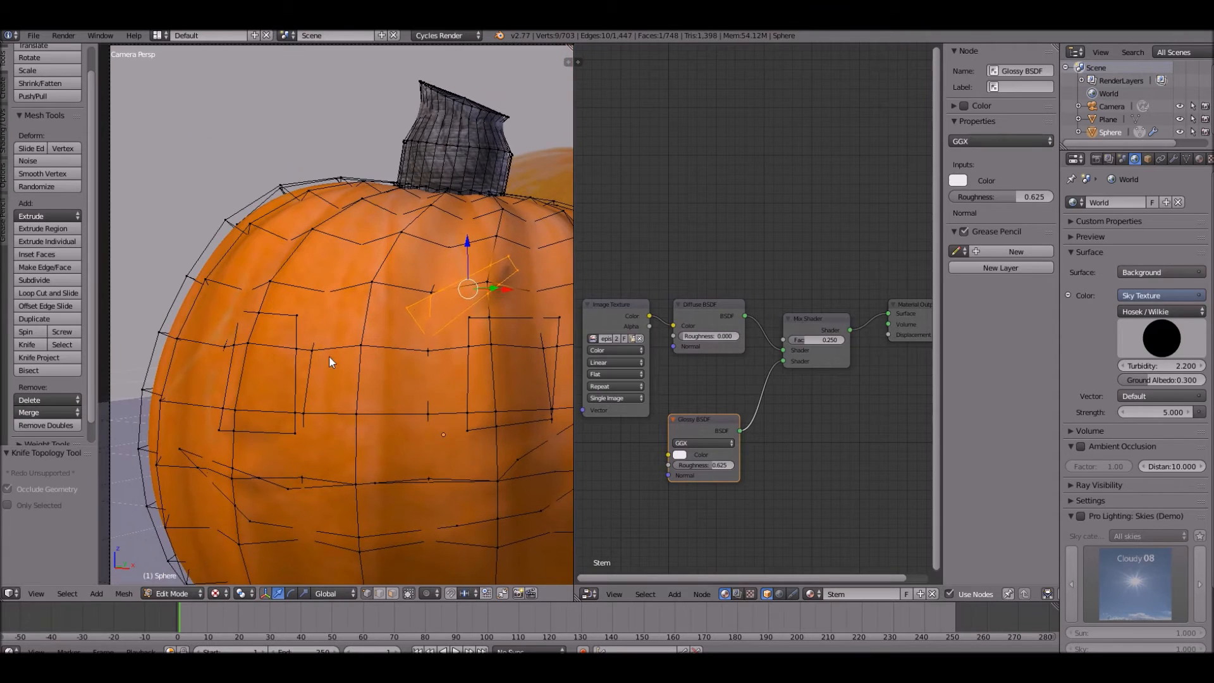
key(k)
click(256, 253)
click(347, 320)
click(317, 332)
click(260, 255)
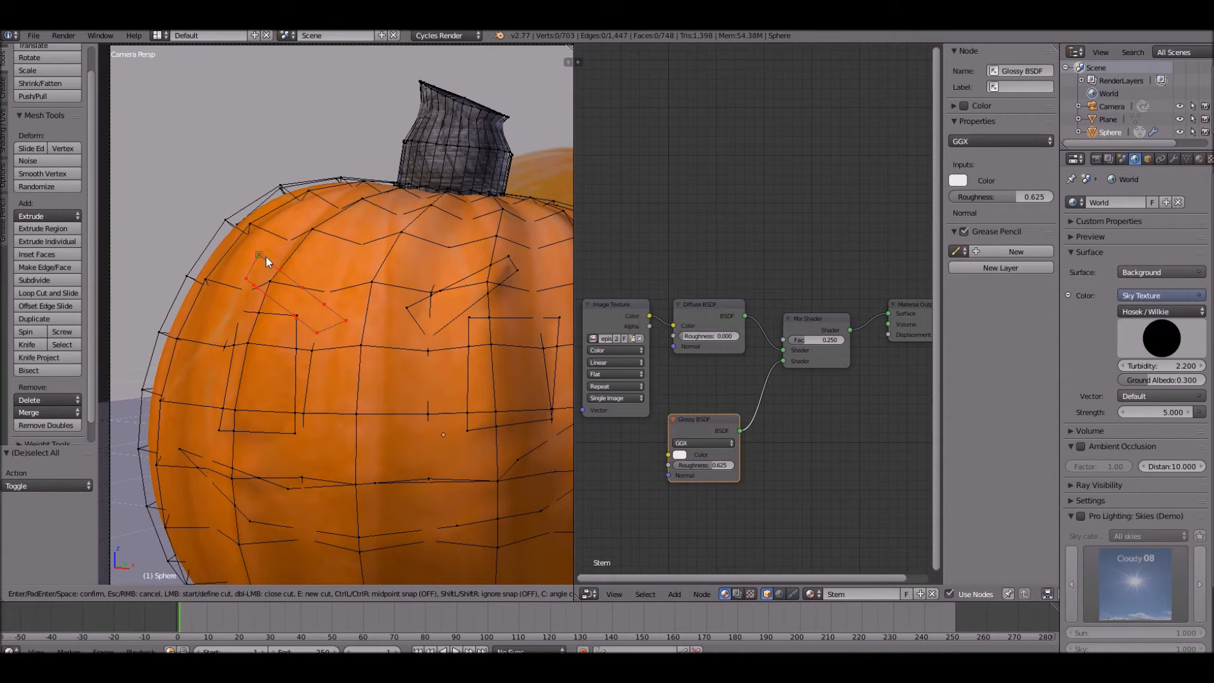
key(Return)
Step: Select all the faces inside both eyebrow outlines
scroll(324, 363, up, 1)
shift+middle_drag(324, 363, 297, 320)
key(a)
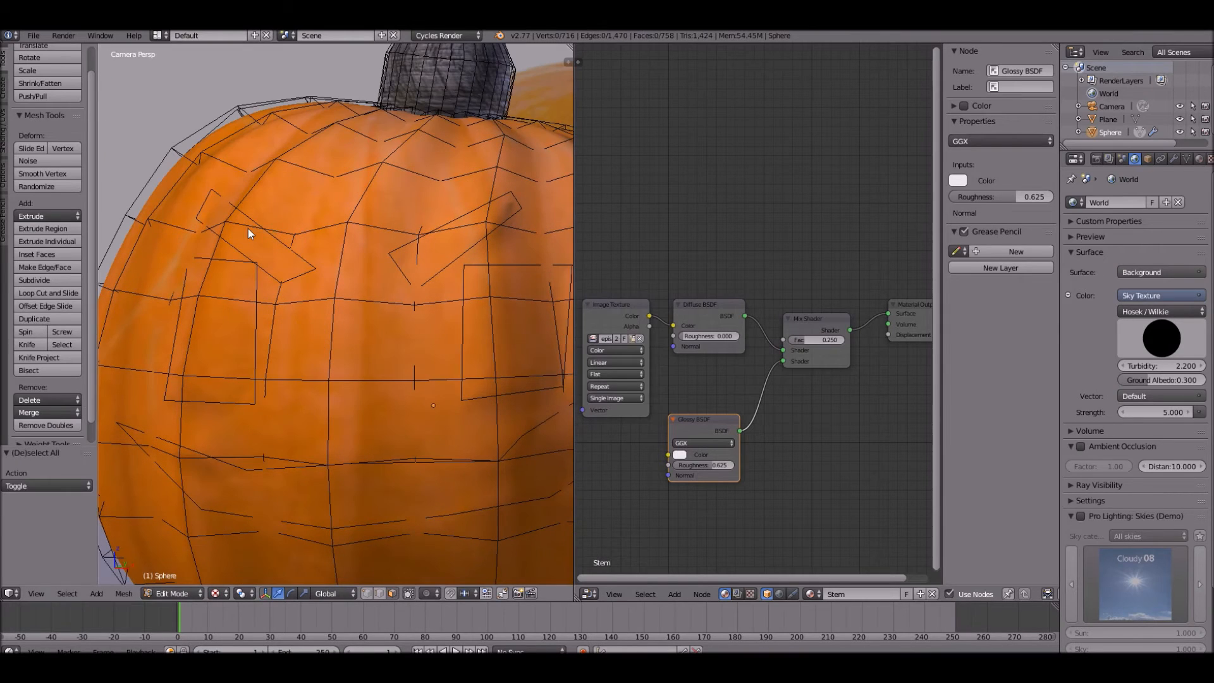
right_click(219, 225)
shift+right_click(221, 220)
shift+right_click(220, 229)
shift+right_click(233, 222)
shift+right_click(245, 231)
shift+middle_drag(413, 305, 381, 299)
shift+right_click(262, 258)
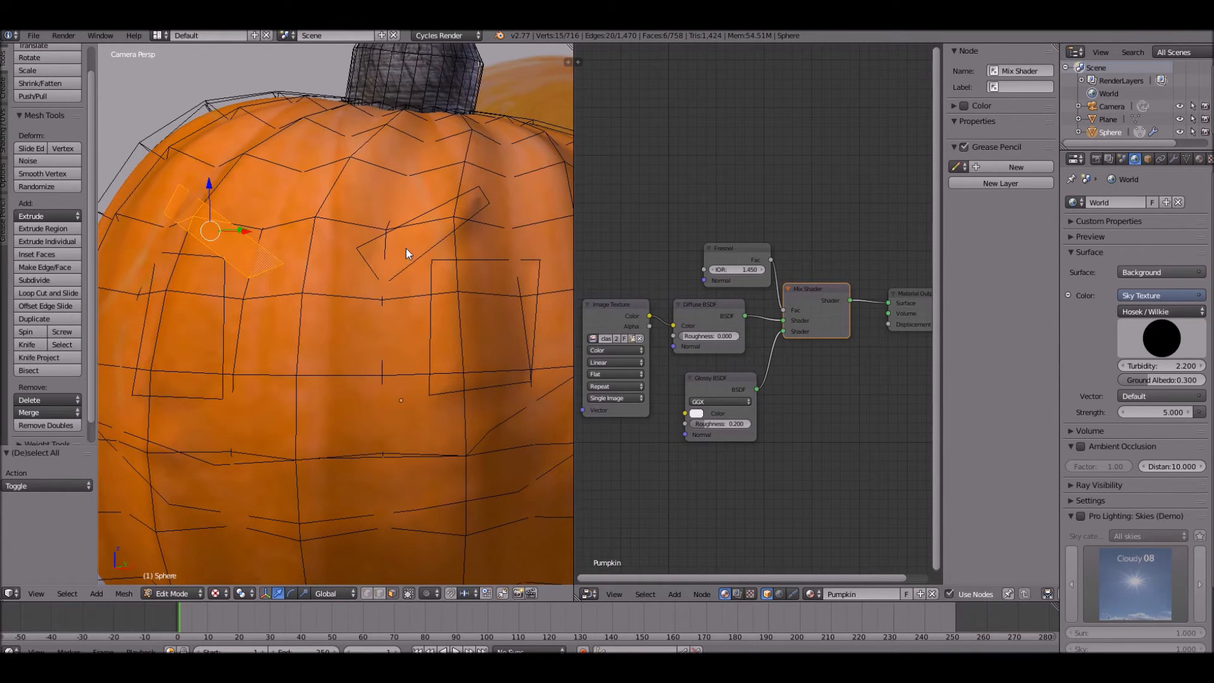
shift+right_click(380, 256)
shift+right_click(436, 201)
shift+right_click(457, 208)
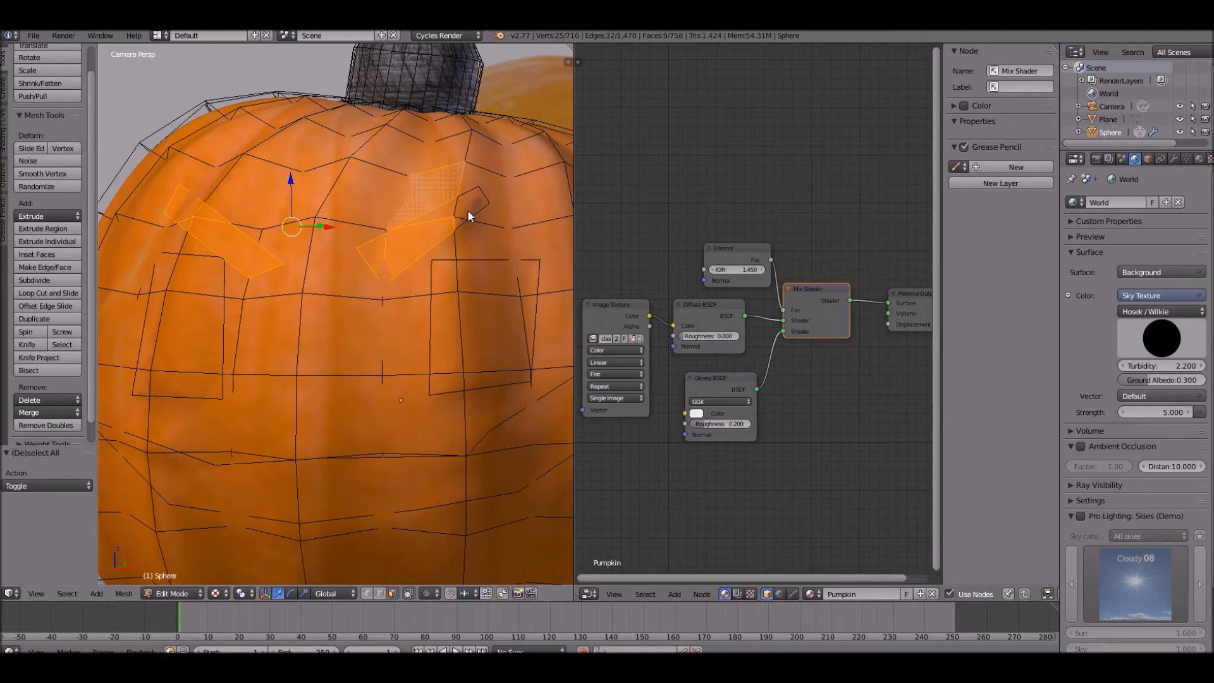
shift+right_click(469, 208)
Step: Add the faces of the right eye and of the mouth's right end to the selection with circle select
key(c)
mouse_move(480, 309)
mouse_down()
mouse_move(479, 346)
mouse_move(518, 312)
mouse_move(480, 313)
mouse_up()
right_click(480, 311)
shift+middle_drag(479, 310, 455, 171)
key(c)
scroll(481, 345, up, 3)
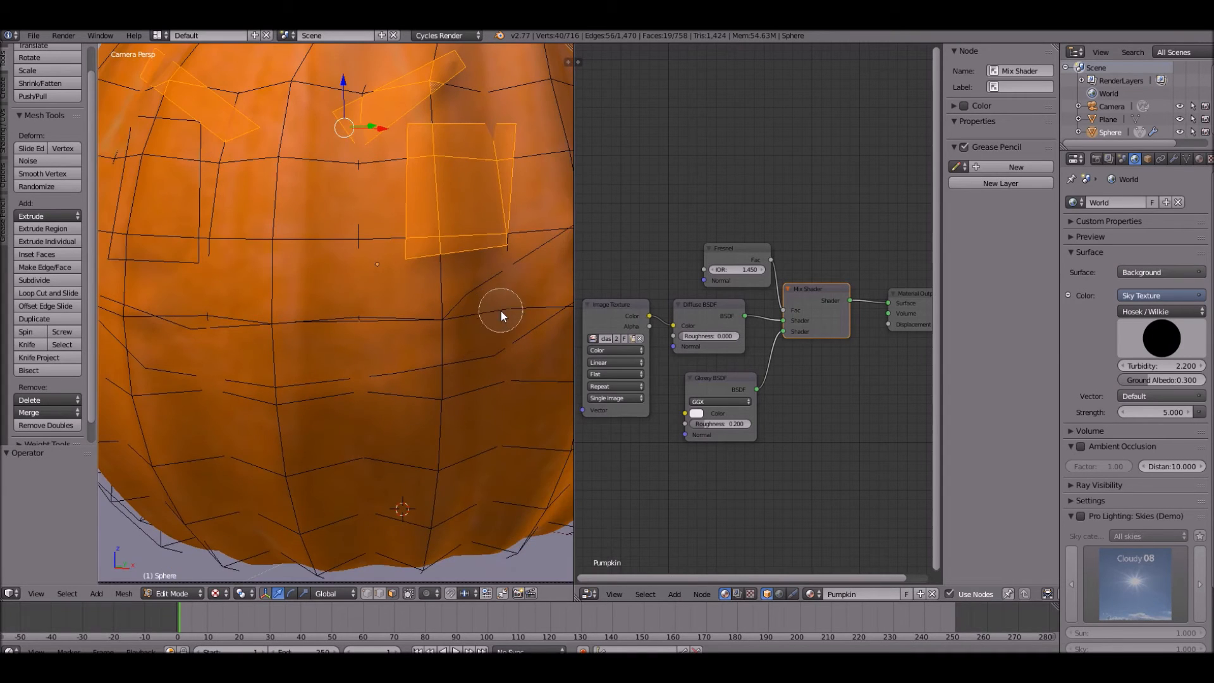
drag(499, 310, 469, 308)
right_click(469, 308)
middle_drag(469, 308, 464, 312)
drag(464, 277, 473, 279)
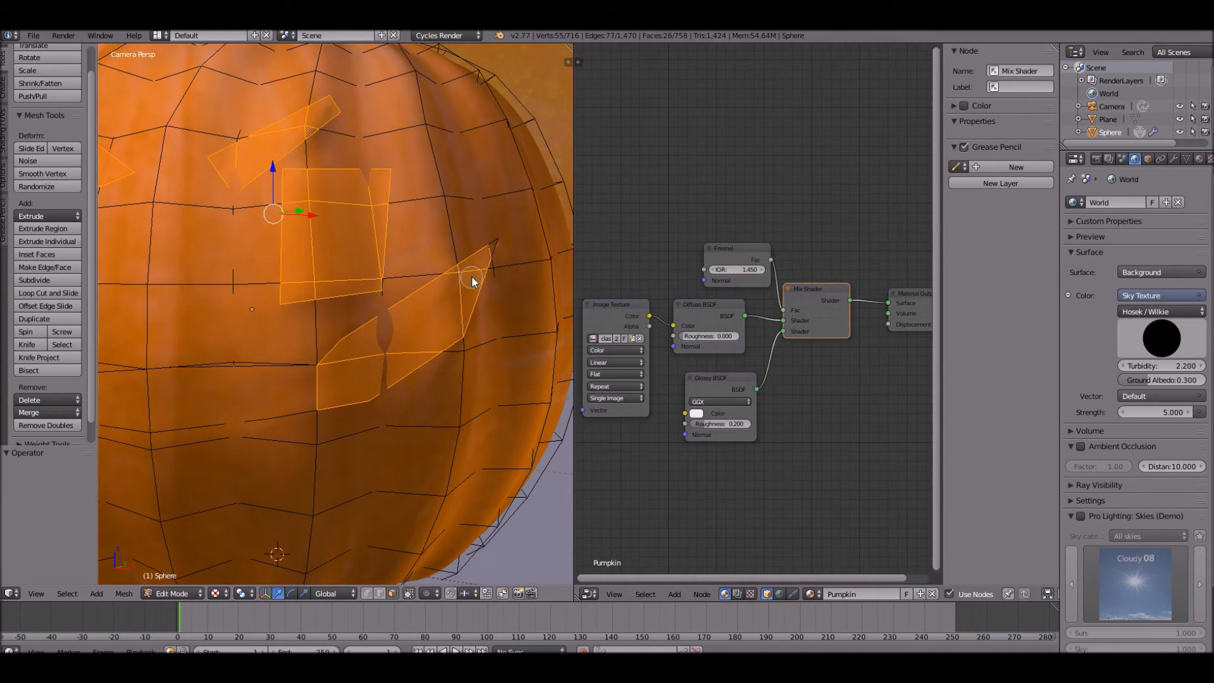
click(490, 249)
right_click(470, 268)
Step: Circle-select the rest of the mouth's faces across to its left end, keeping the existing selection
scroll(469, 268, down, 6)
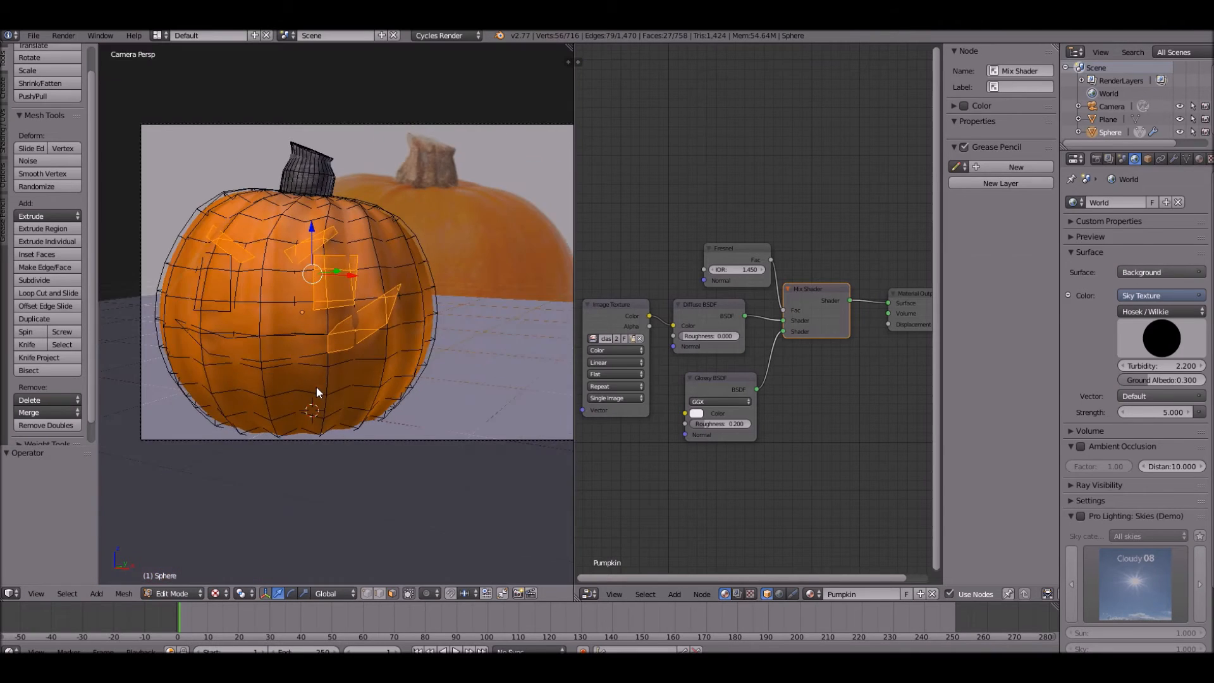
shift+middle_drag(316, 385, 393, 384)
scroll(392, 383, up, 3)
key(c)
mouse_move(453, 369)
mouse_down()
mouse_move(286, 365)
mouse_move(203, 340)
mouse_move(166, 296)
mouse_up()
Step: Deselect the stray faces around the mouth's left end and along the bottom of the left eye
key(c)
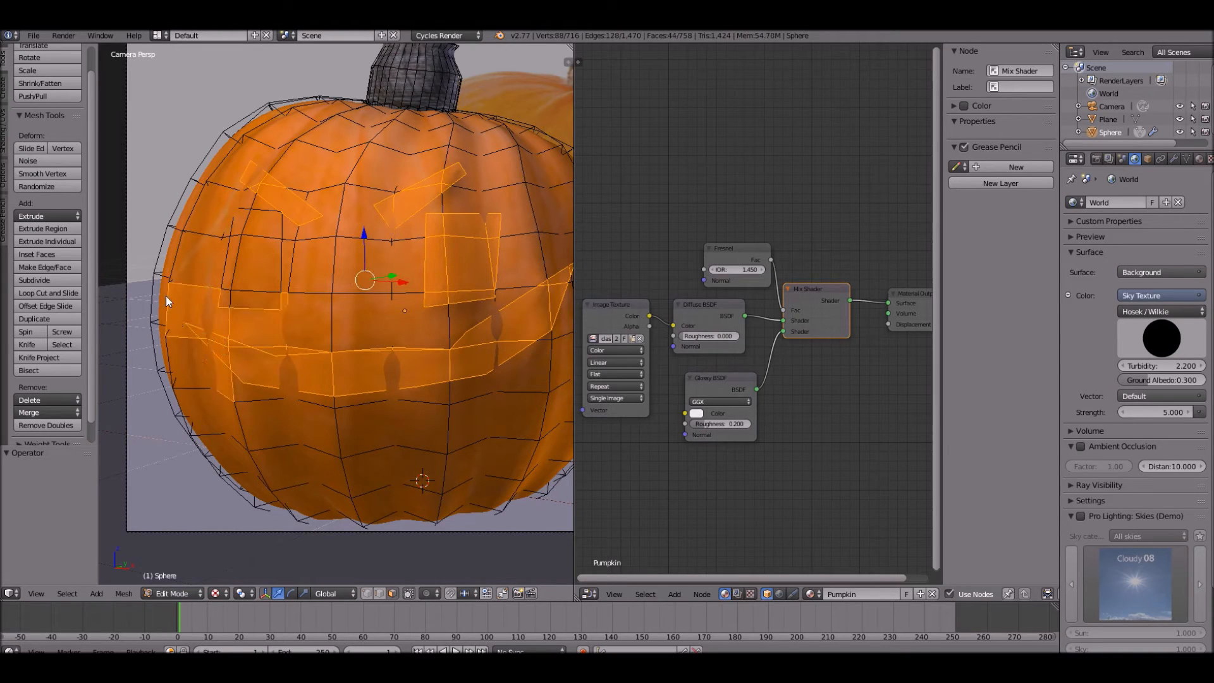
shift+right_click(267, 329)
shift+right_click(194, 312)
shift+right_click(162, 303)
shift+right_click(224, 380)
shift+right_click(226, 339)
Step: Switch the viewport to solid shading and add the left eye's faces to the selection
key(z)
scroll(323, 339, down, 3)
key(z)
scroll(380, 270, up, 4)
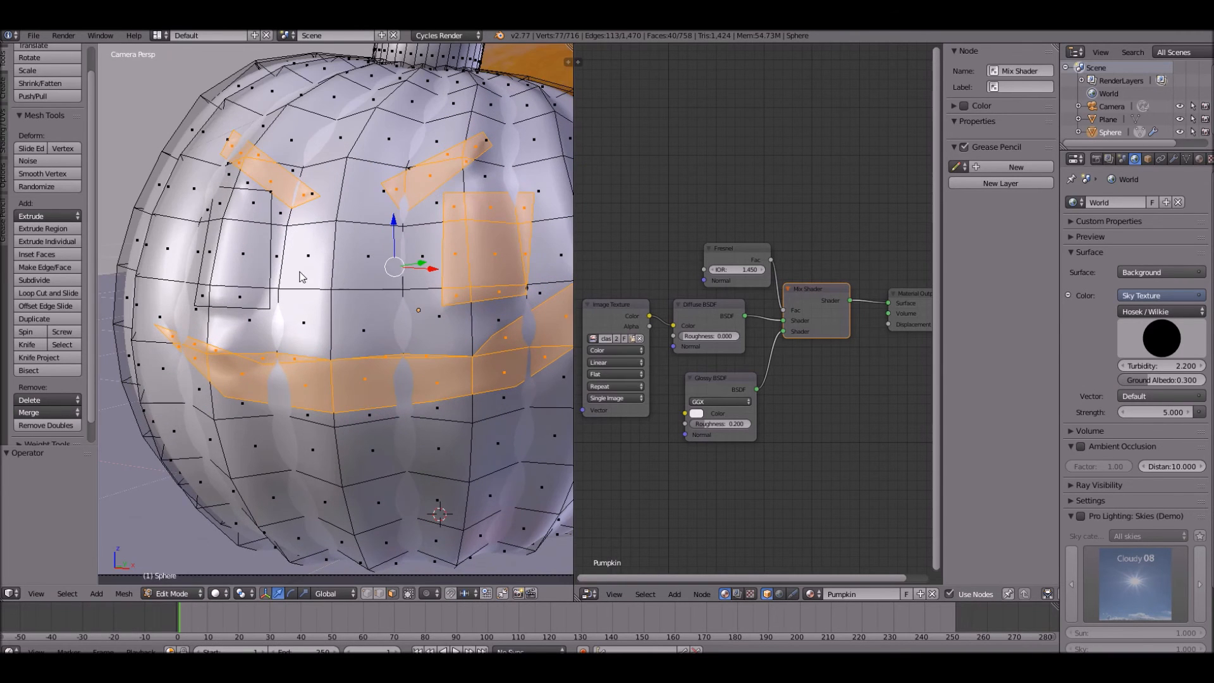
shift+right_click(234, 291)
shift+right_click(210, 288)
shift+right_click(237, 256)
shift+right_click(212, 253)
shift+right_click(249, 207)
shift+right_click(225, 213)
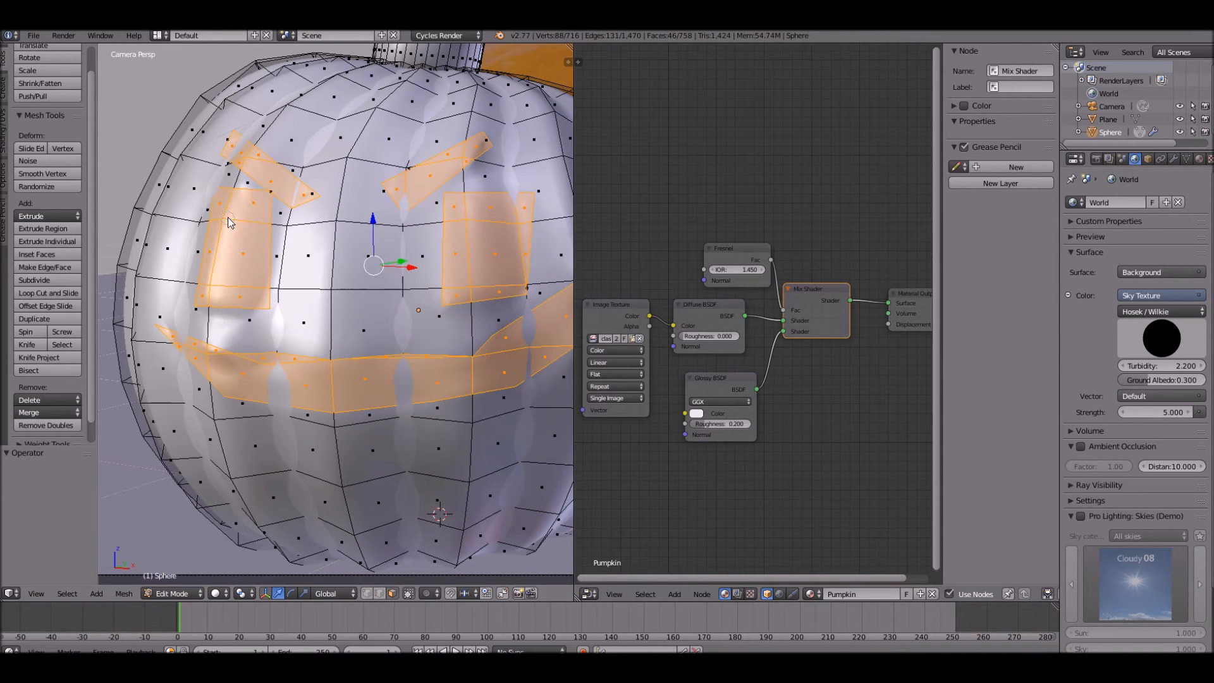
shift+right_click(276, 226)
shift+right_click(282, 217)
Step: Extrude the selected eyebrow, eye and mouth faces inward by about 0.242
middle_drag(345, 221, 347, 283)
key(e)
click(352, 276)
scroll(344, 291, up, 4)
scroll(339, 296, up, 2)
Step: Crease the edges of the extruded eyebrow, eye and mouth faces with a factor of 0.84
key(ctrl+e)
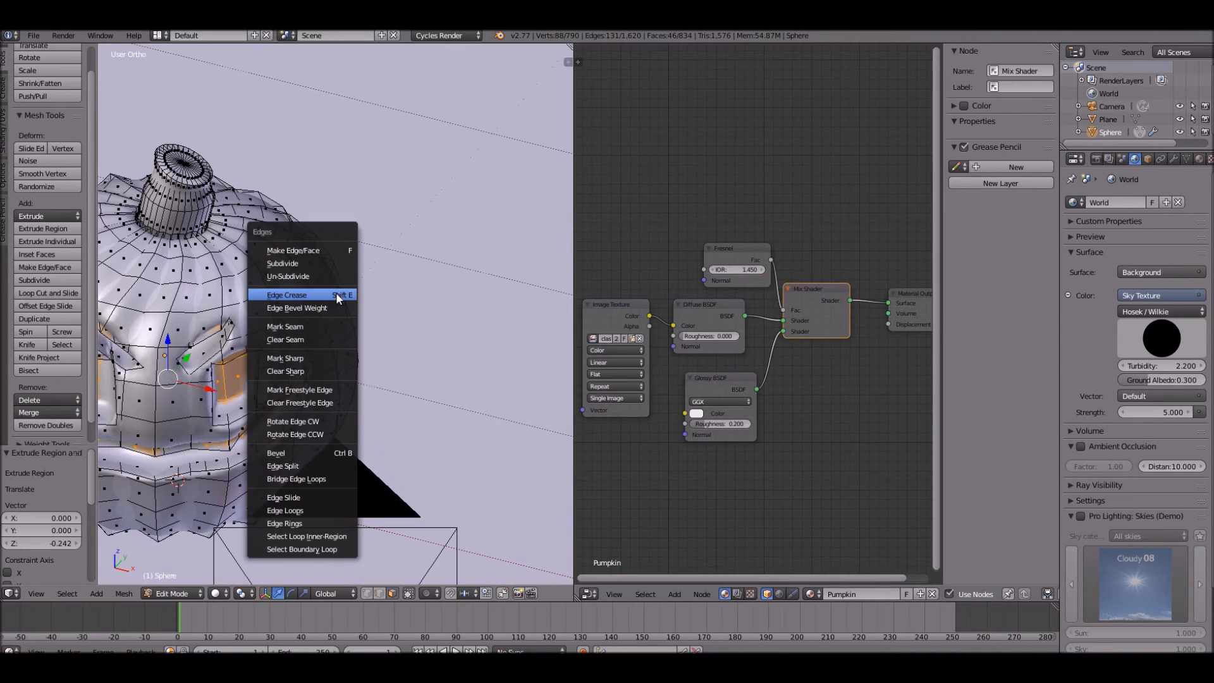
click(338, 296)
click(506, 295)
Step: Delete the selected inner faces to open the carved holes, and return to Object Mode with nothing selected
key(x)
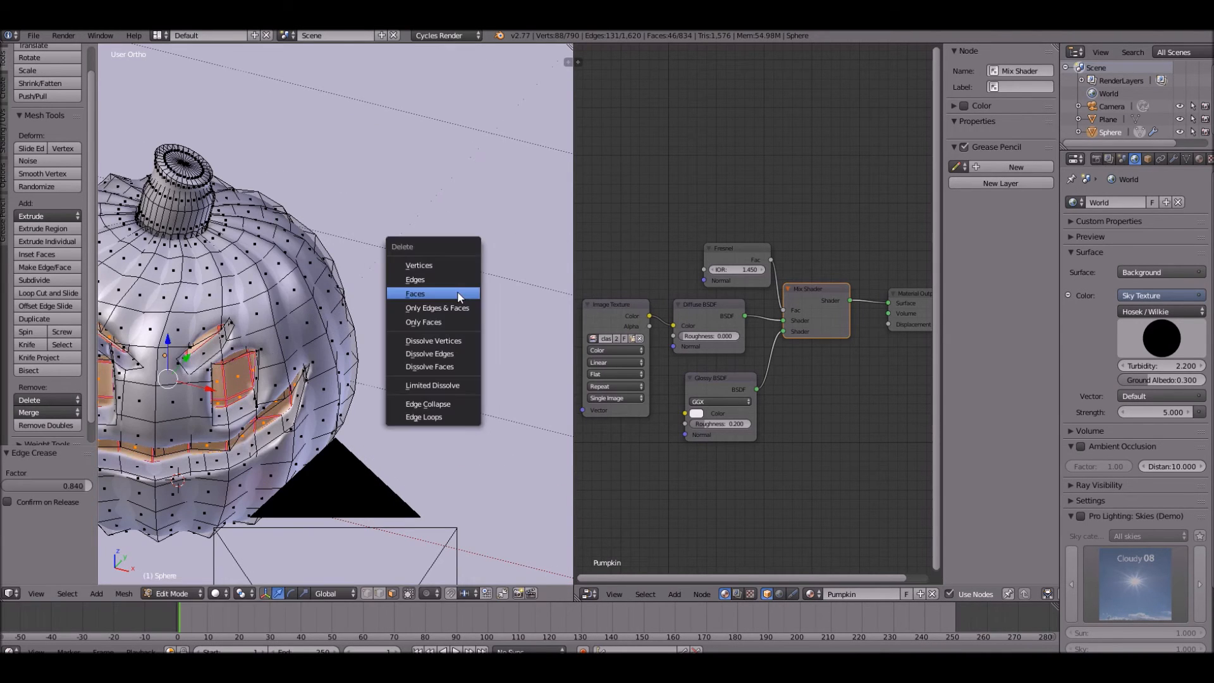
click(434, 291)
key(Tab)
key(a)
Step: Examine the carved pumpkin from several angles and through the camera
scroll(380, 316, down, 4)
middle_drag(379, 314, 315, 208)
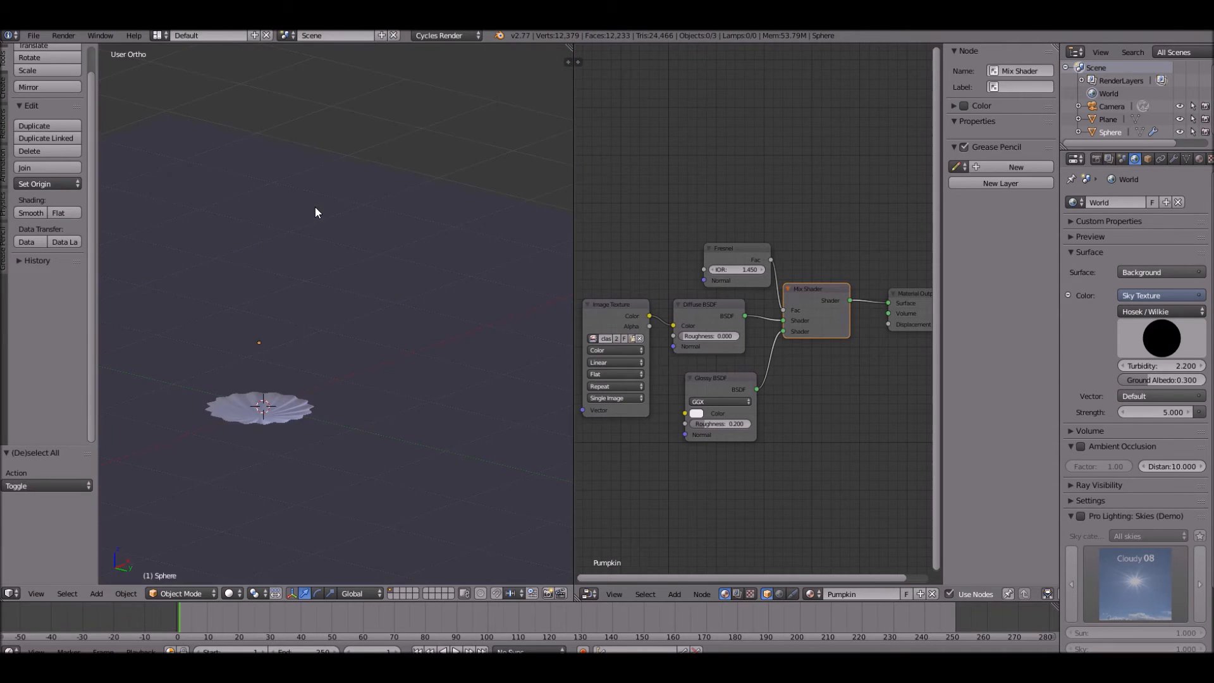
key(KP_1)
scroll(321, 212, down, 2)
scroll(303, 235, up, 3)
key(KP_5)
key(KP_6)
key(KP_6)
key(KP_0)
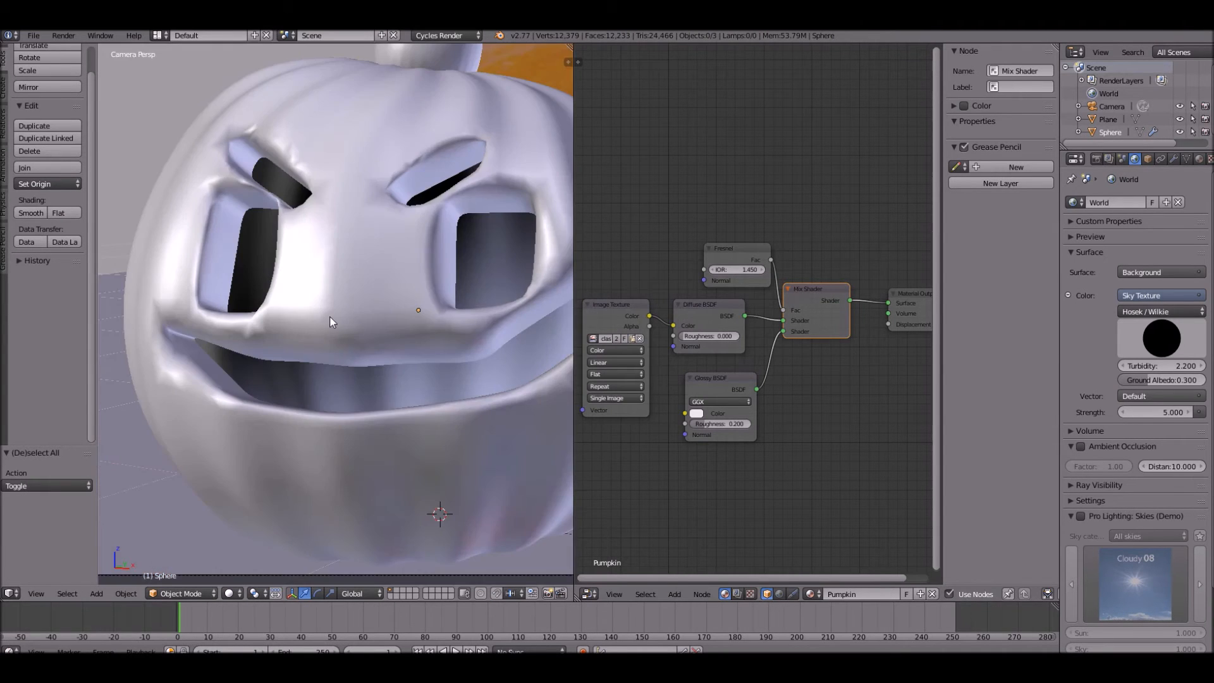
Step: Rotate the pumpkin about the global Z axis to turn its carved face for the camera
scroll(354, 317, down, 1)
right_click(366, 317)
scroll(367, 318, down, 4)
key(r)
key(z)
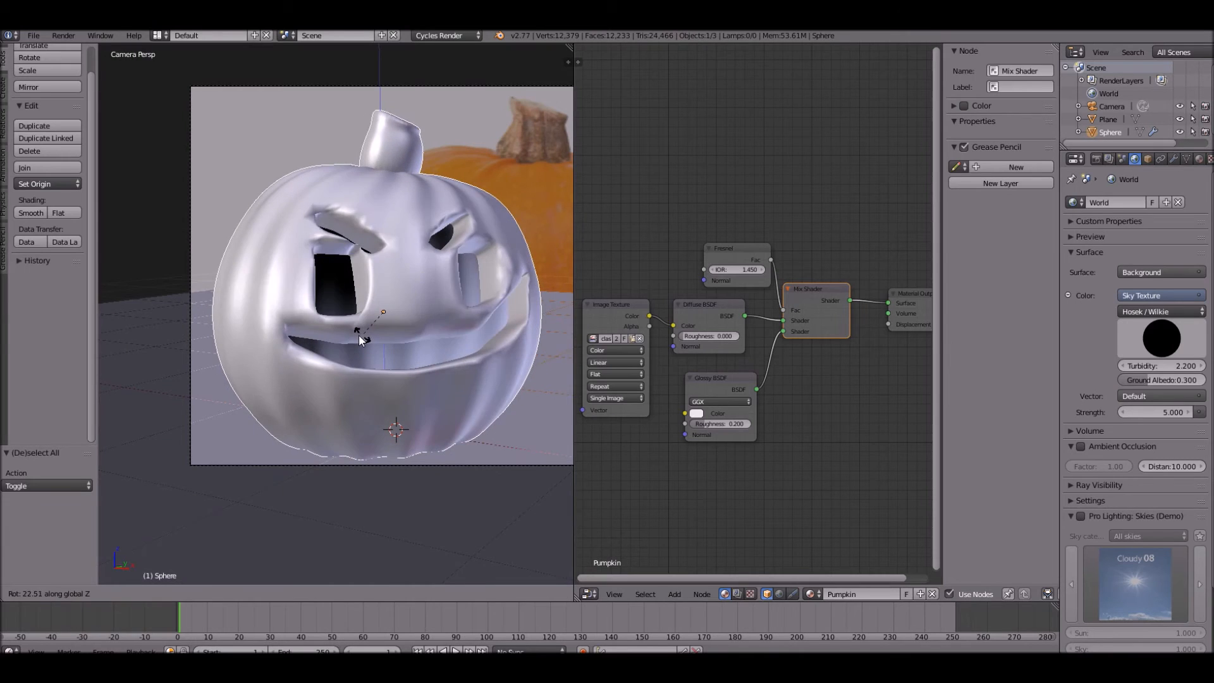
click(359, 336)
Step: Add a point lamp at the 3D cursor by the pumpkin's base and show the scene from the front
key(a)
key(shift+a)
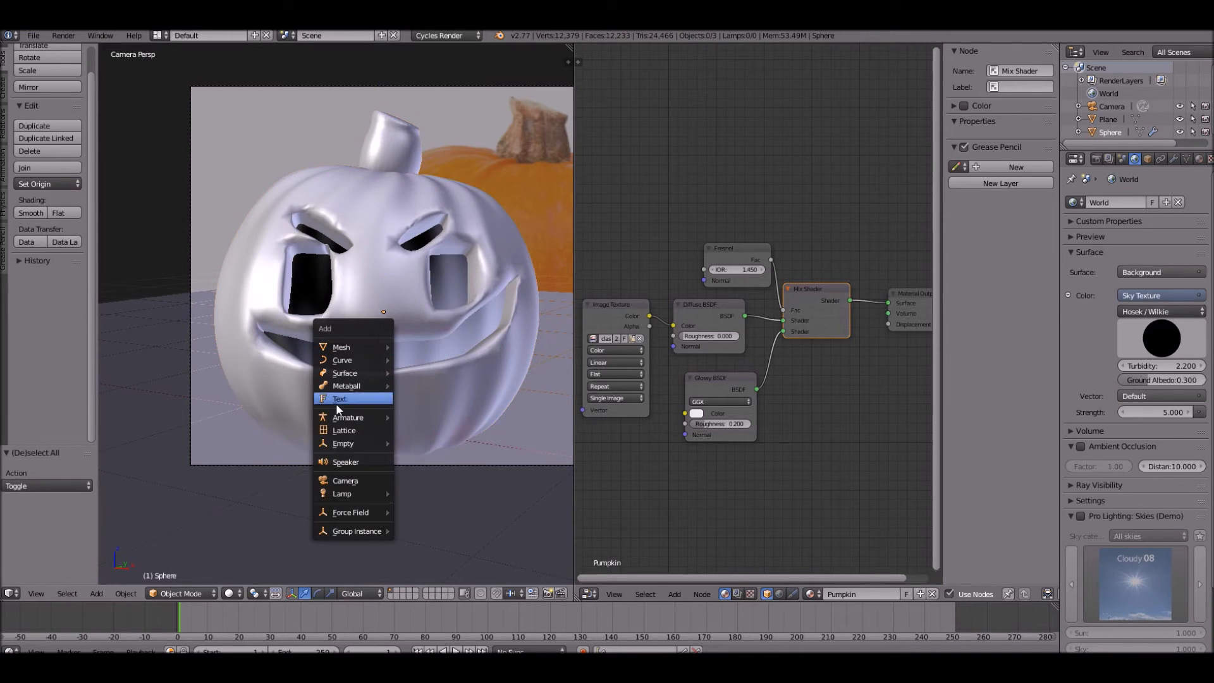
mouse_move(355, 494)
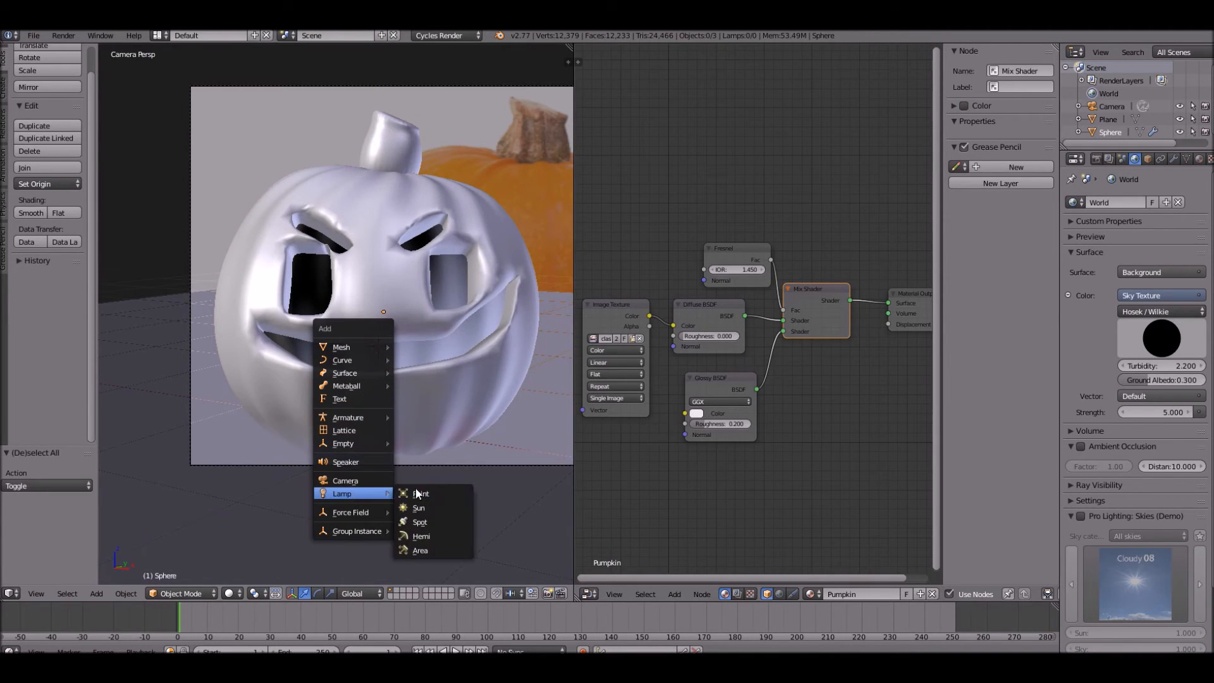
click(437, 496)
mouse_move(390, 322)
middle_down()
mouse_move(403, 342)
mouse_move(385, 309)
middle_up()
key(KP_1)
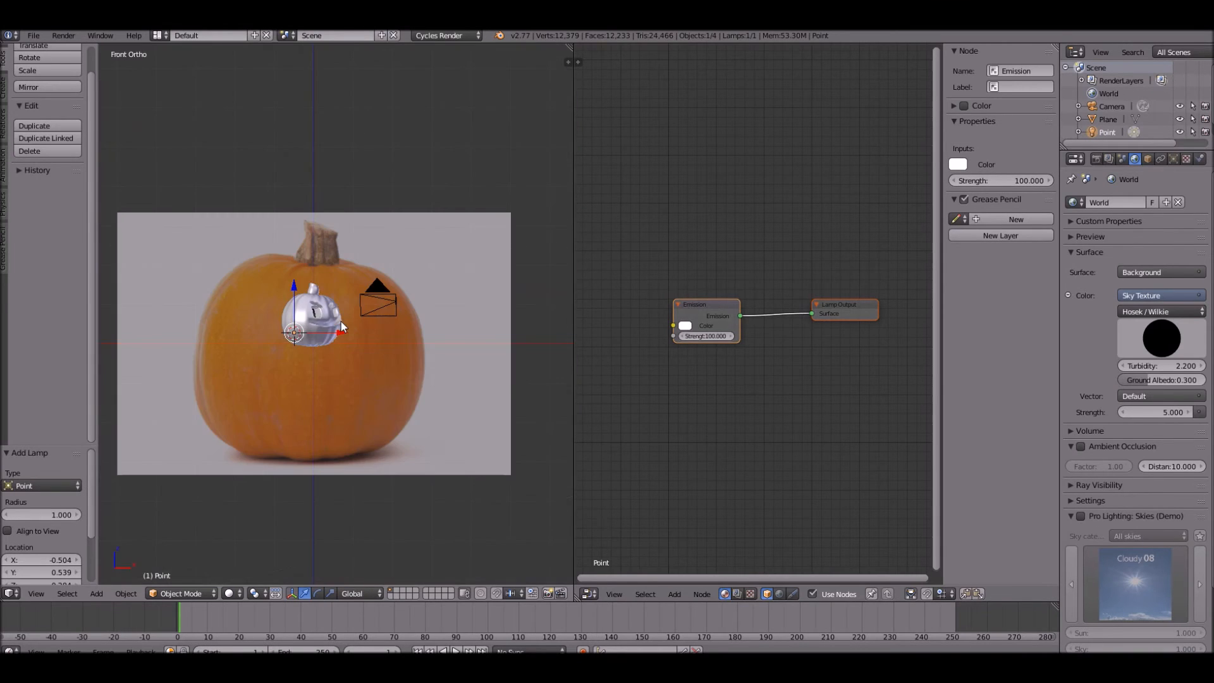
Step: Move the point lamp from the pumpkin's base to the middle of its hollow interior, checking its position from above and through the camera
key(z)
key(g)
click(373, 303)
middle_drag(373, 302, 358, 483)
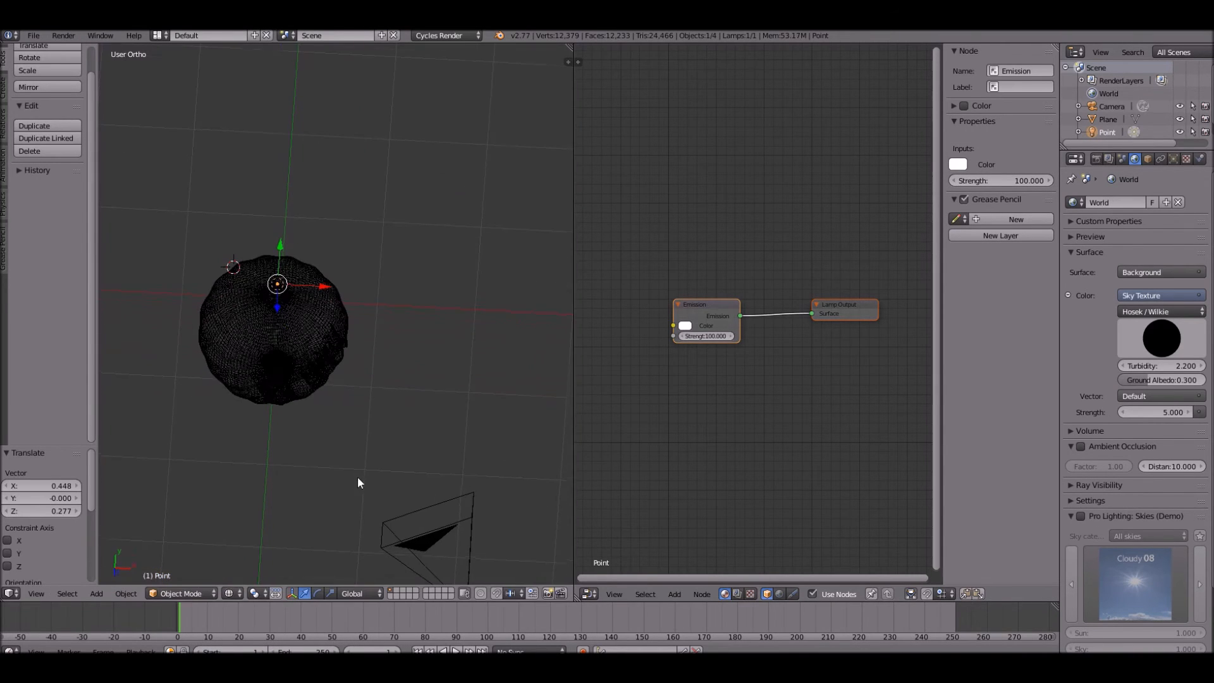
key(g)
key(y)
click(288, 306)
key(KP_0)
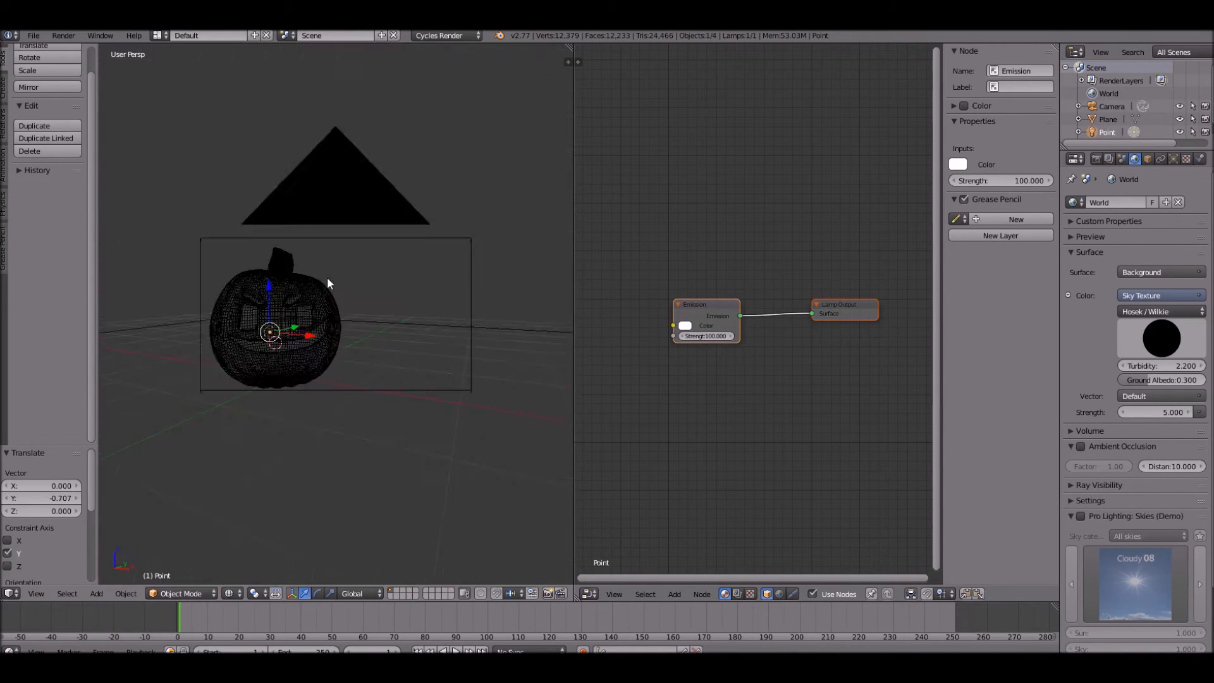
key(z)
key(g)
click(410, 290)
Step: Set the point lamp's emission strength to 200 and its colour to orange, RGB 1.000, 0.345, 0.000
click(1173, 158)
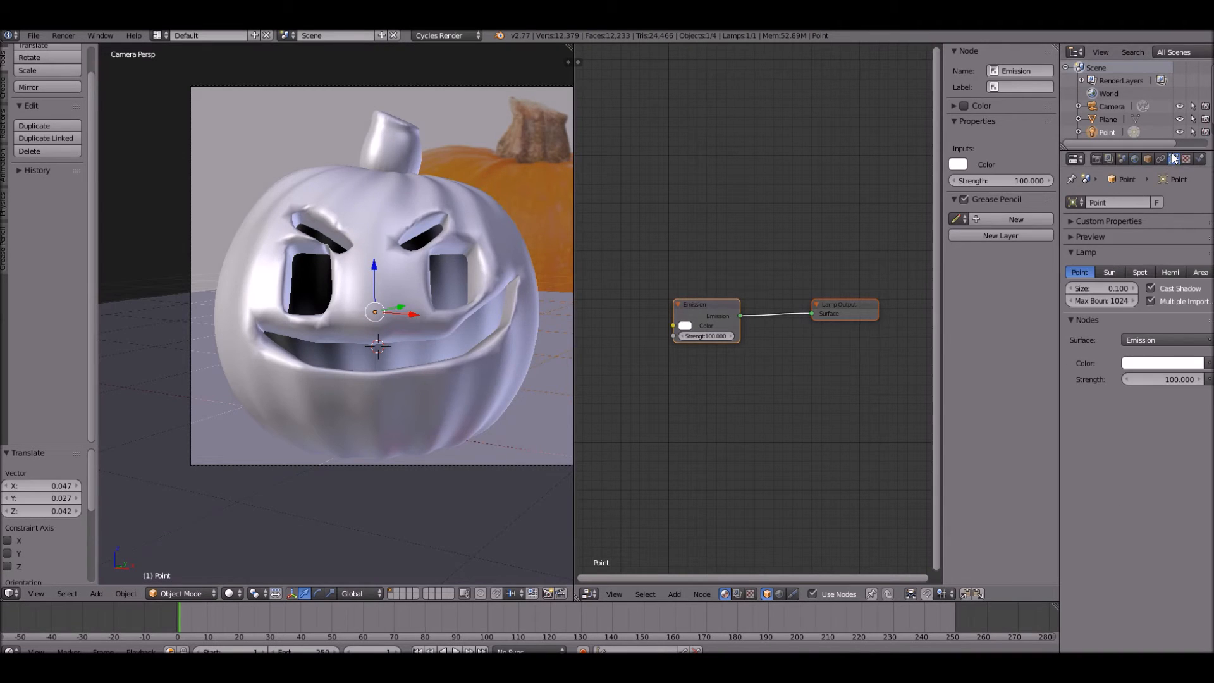
click(1154, 378)
text(200)
click(1164, 362)
click(1119, 260)
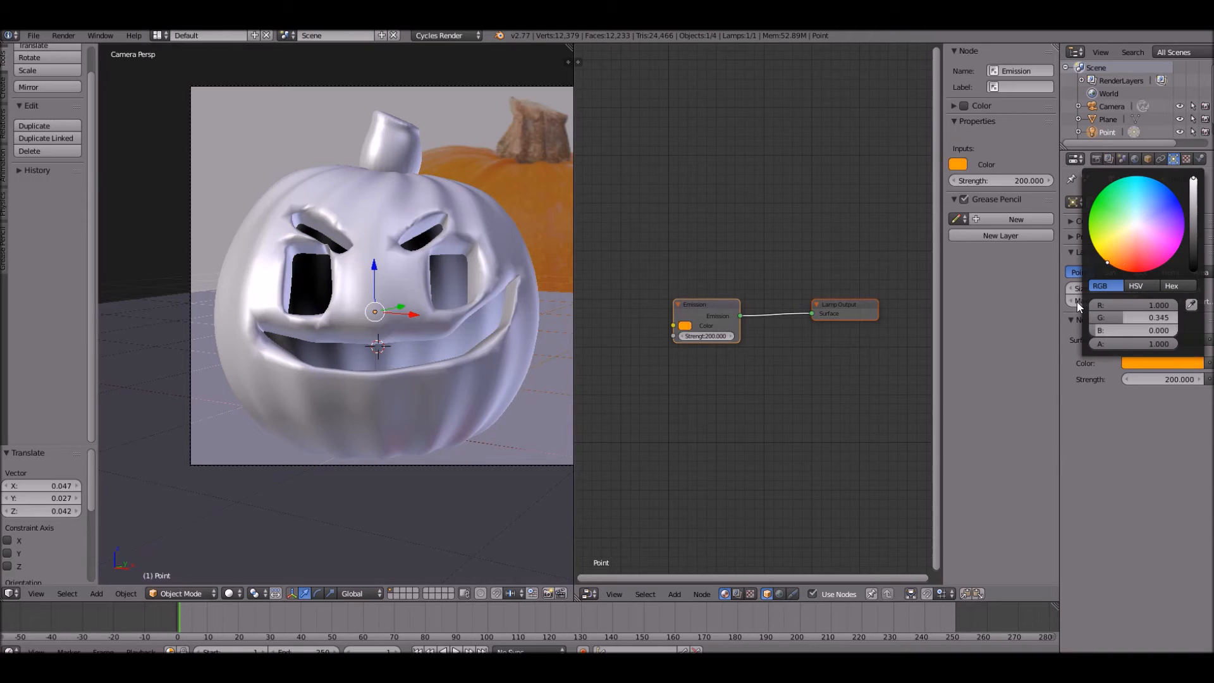
Step: Duplicate the carved pumpkin together with its point lamp and place the copy beside the original
scroll(218, 264, down, 4)
key(z)
key(a)
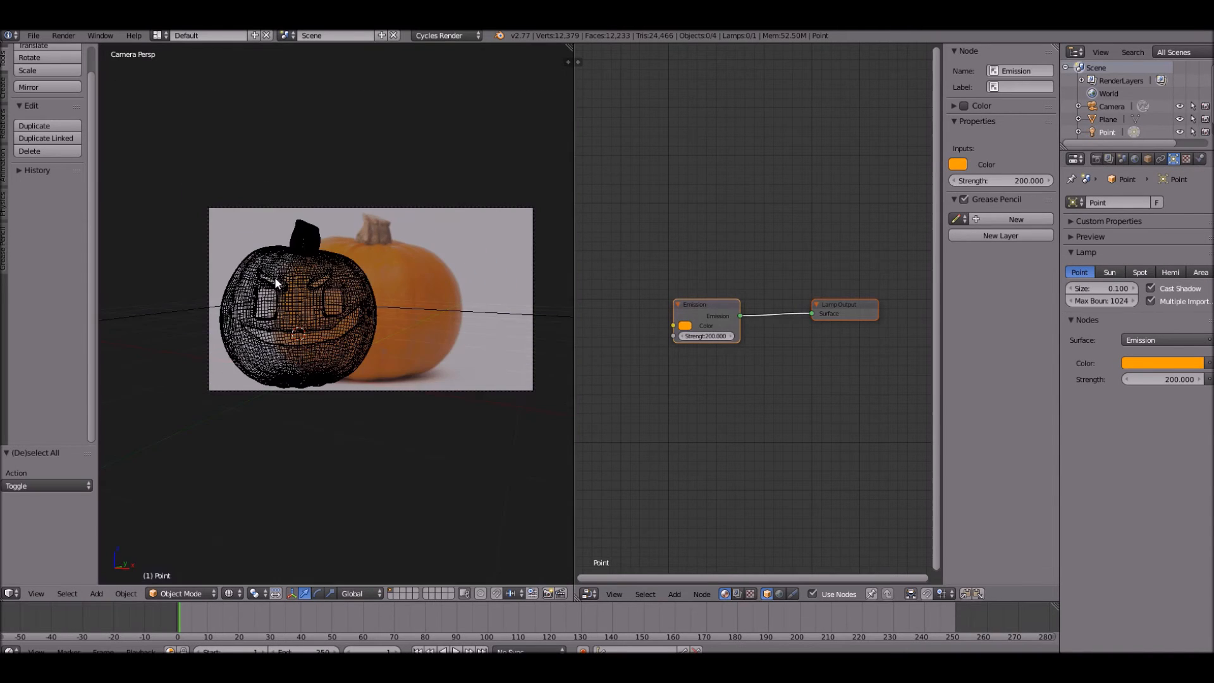
middle_drag(342, 176, 287, 316)
scroll(287, 316, down, 1)
key(b)
drag(231, 266, 347, 364)
key(shift+z)
key(KP_0)
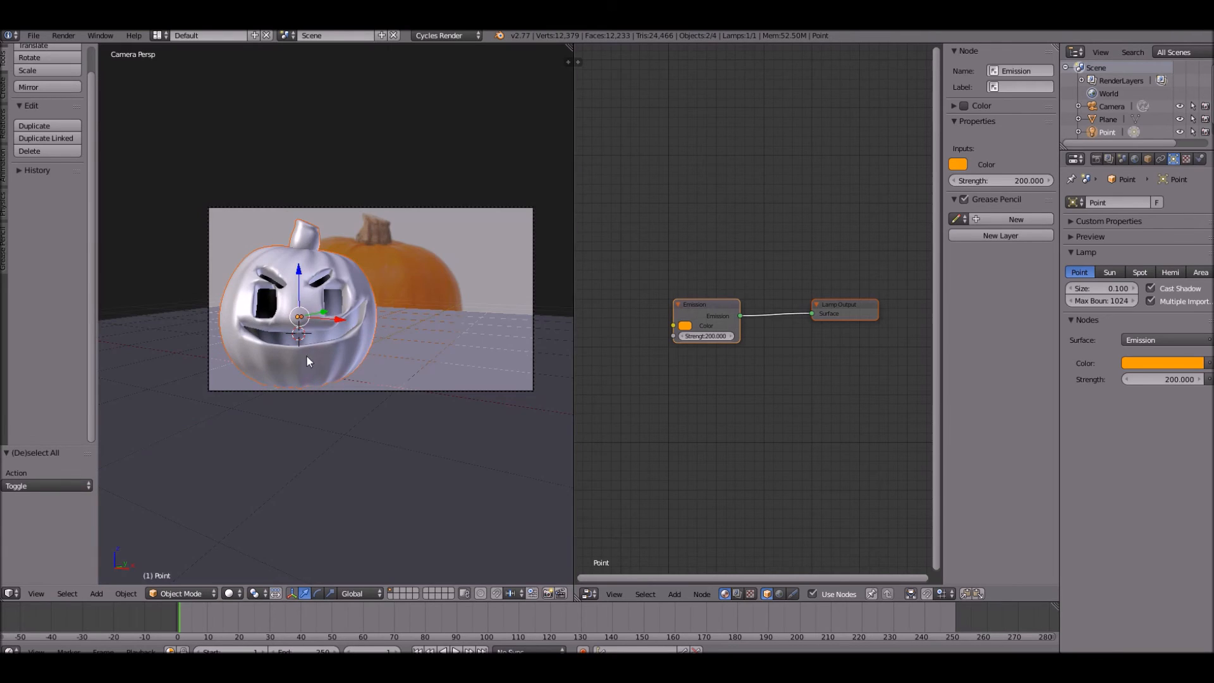
key(shift+d)
click(441, 373)
Step: Scale the copied pumpkin and lamp down to a small size and place them in front and to the right of the original
key(s)
click(402, 343)
key(g)
click(441, 383)
key(s)
click(465, 388)
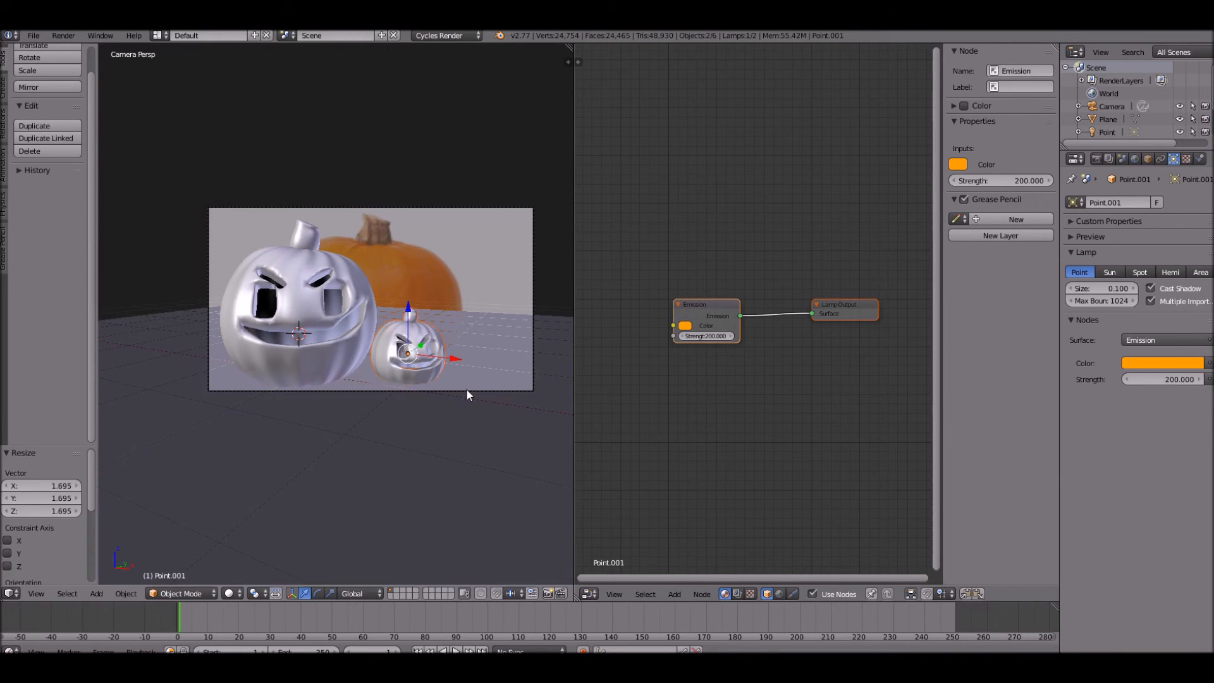
middle_drag(466, 388, 416, 433)
key(KP_7)
key(g)
click(370, 351)
Step: Duplicate both pumpkins with their lamps in the top view and place the copies behind and to the right of the originals
key(z)
key(b)
drag(225, 292, 402, 406)
key(z)
key(shift+d)
click(474, 254)
Step: Duplicate the larger of the two rear pumpkins with its lamp and enlarge the copy behind the original pumpkin
key(a)
key(z)
key(b)
drag(342, 181, 422, 281)
key(shift+d)
click(321, 266)
click(400, 292)
Step: Place another, smaller copy of the pumpkin and its lamp to the left of the original in the top view
key(z)
key(g)
click(322, 280)
key(r)
key(shift+d)
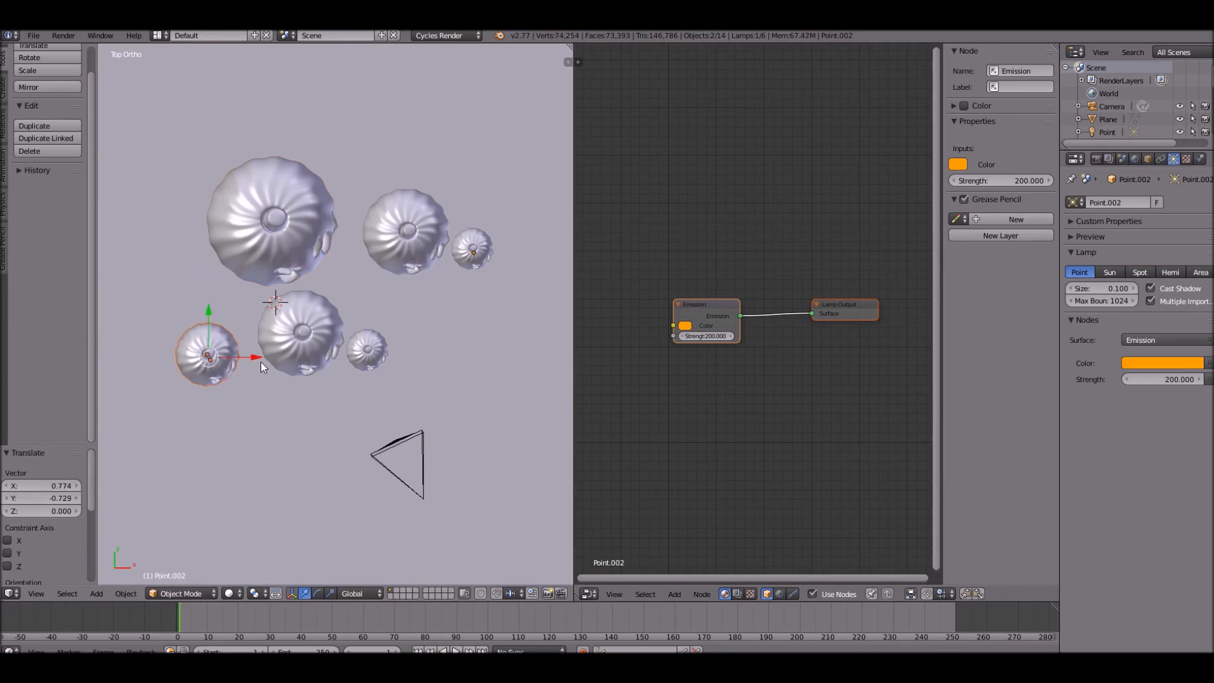
key(KP_0)
click(256, 377)
Step: Raise the largest rear pumpkin and its lamp by about 0.25 units in the camera view
key(KP_0)
key(z)
key(b)
drag(189, 168, 320, 267)
key(g)
key(KP_0)
key(z)
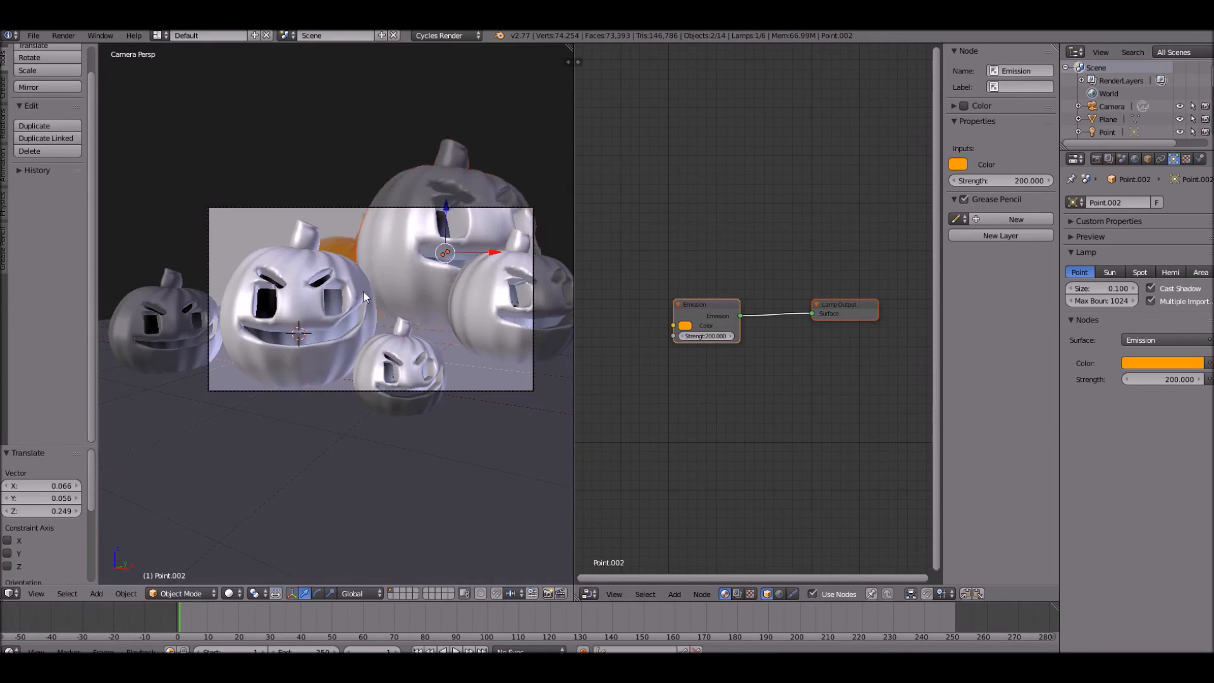
Step: Add more resized copies of the pumpkin and its lamp to fill the background of the scene
key(shift+d)
click(353, 268)
key(shift+d)
click(334, 142)
key(shift+d)
key(s)
Step: Duplicate one of the small pumpkins with its lamp in the top view and place the copy among the group
key(a)
key(b)
drag(432, 413, 459, 477)
key(KP_7)
key(shift+d)
click(328, 387)
key(KP_0)
Step: Rotate the largest rear pumpkin and its lamp about the global Z axis to change the direction its face looks
key(z)
key(a)
scroll(385, 265, up, 4)
scroll(386, 264, down, 3)
scroll(385, 264, up, 1)
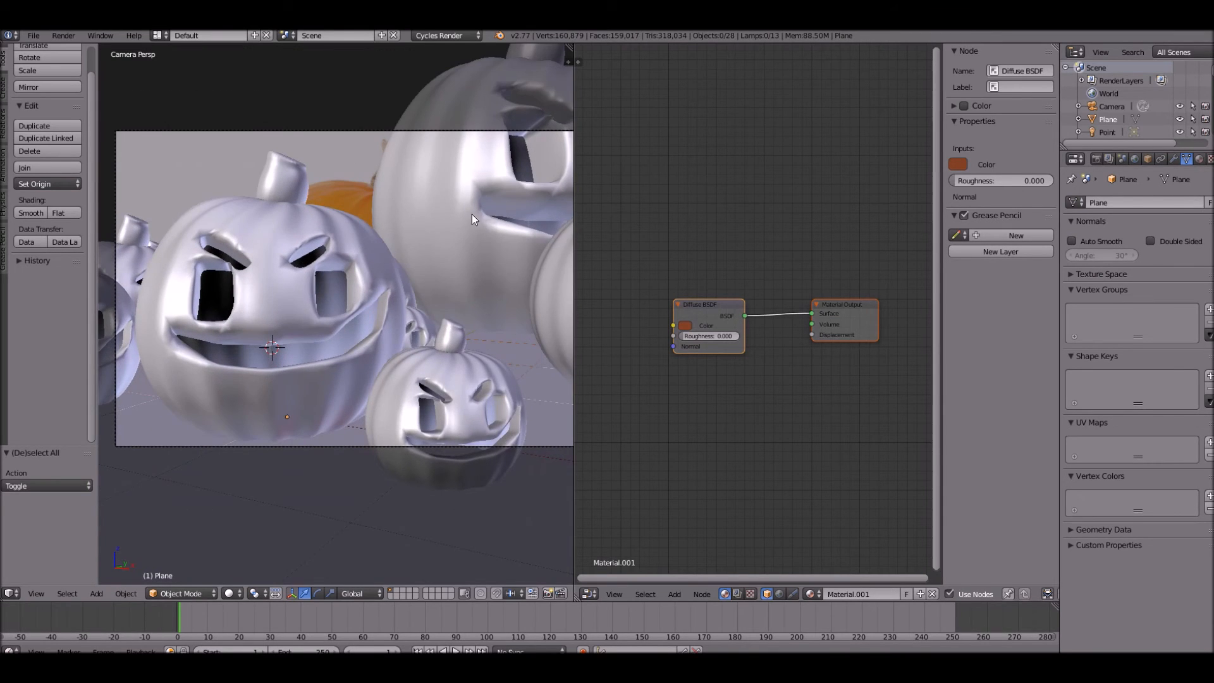
key(z)
key(b)
drag(506, 175, 539, 216)
key(z)
key(r)
key(z)
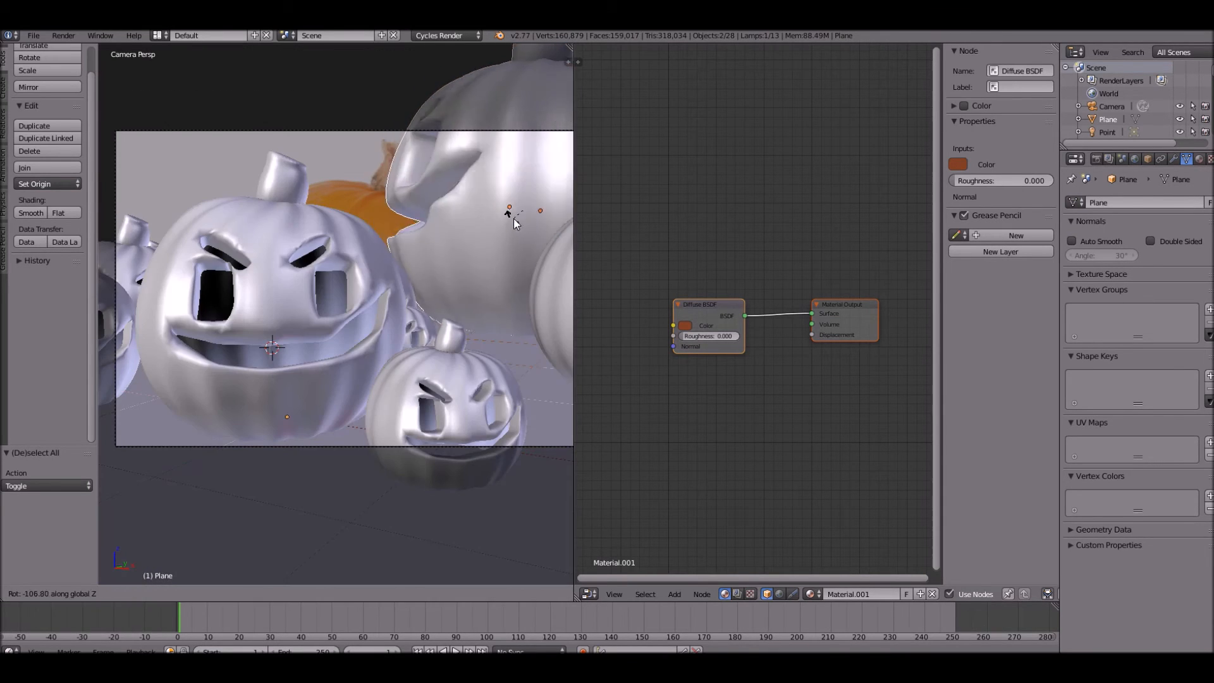
click(530, 218)
key(a)
scroll(503, 233, down, 1)
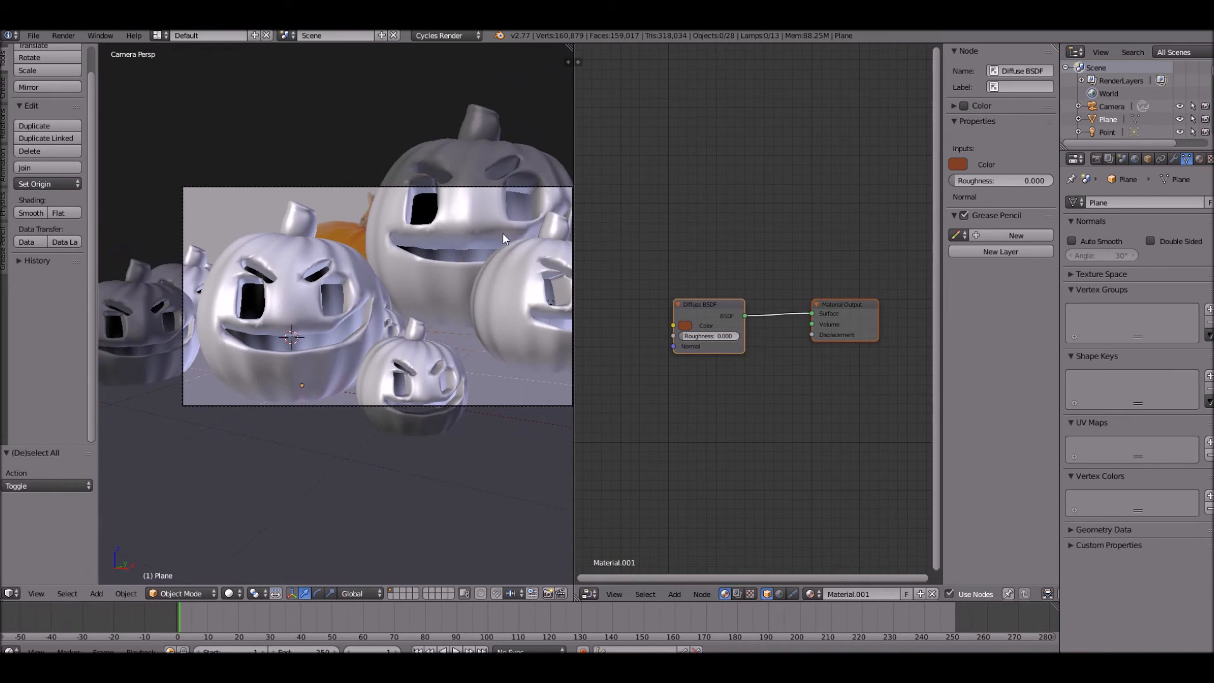
scroll(249, 173, down, 1)
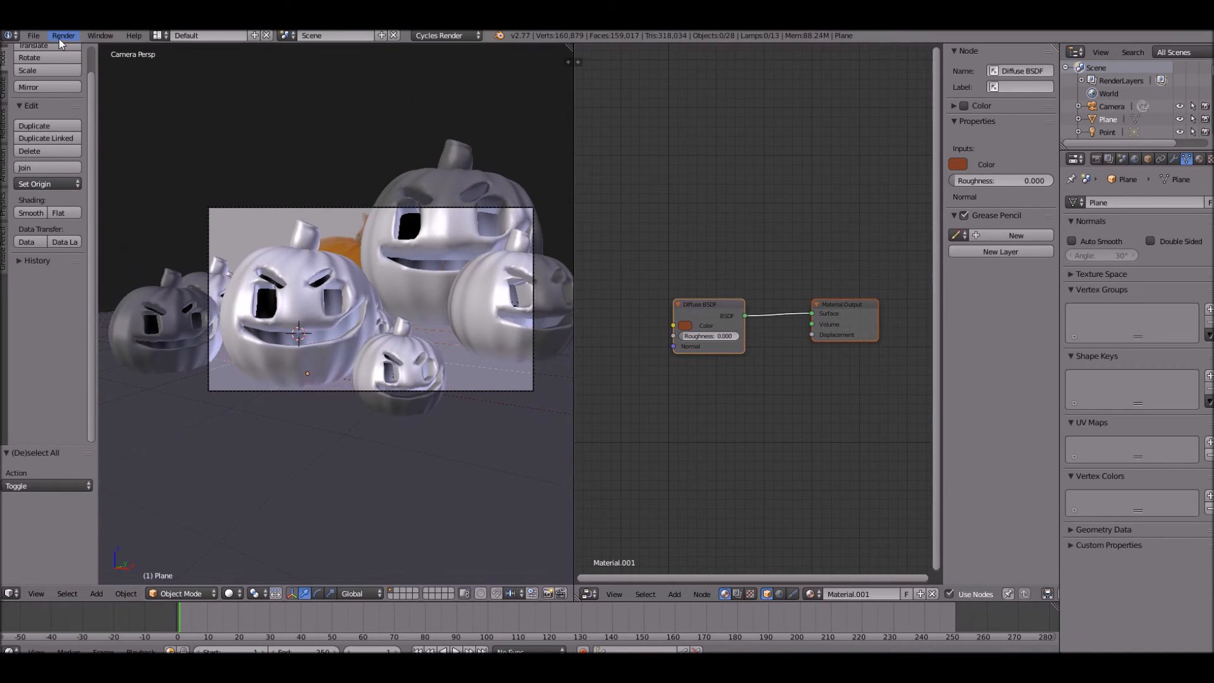
Step: Start a test render of the camera view, inspect the noise in the first tiles, and stop the render
click(61, 37)
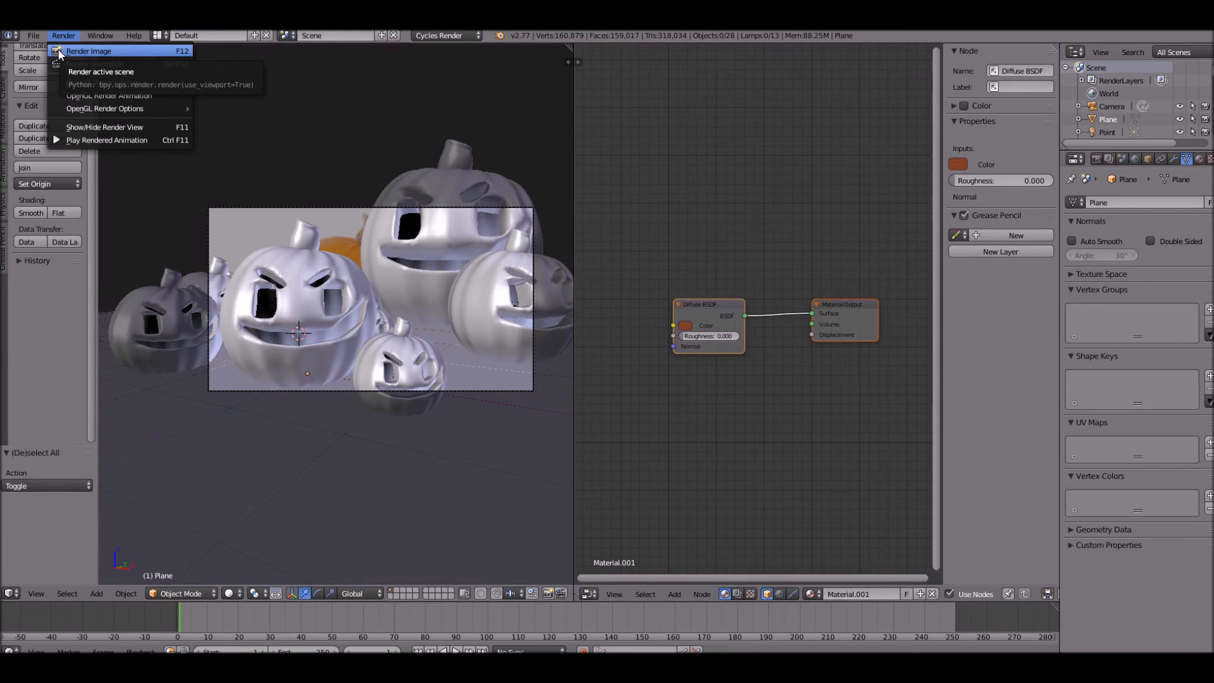
click(60, 53)
scroll(303, 213, up, 1)
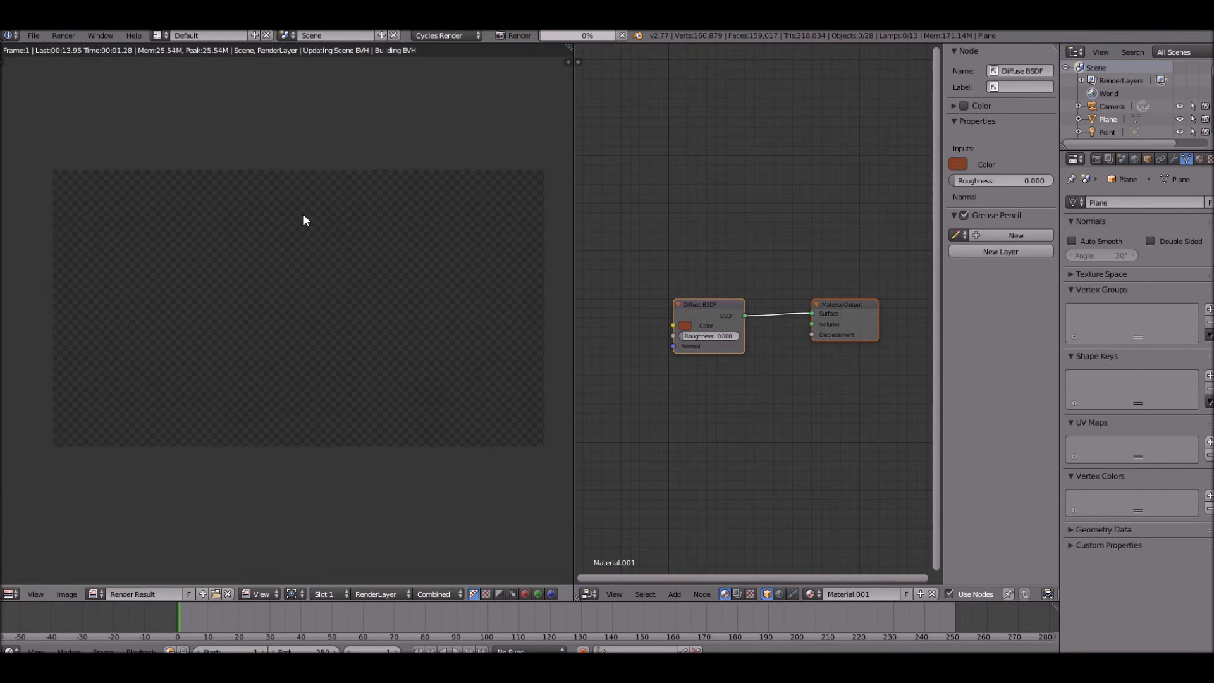
scroll(299, 229, up, 2)
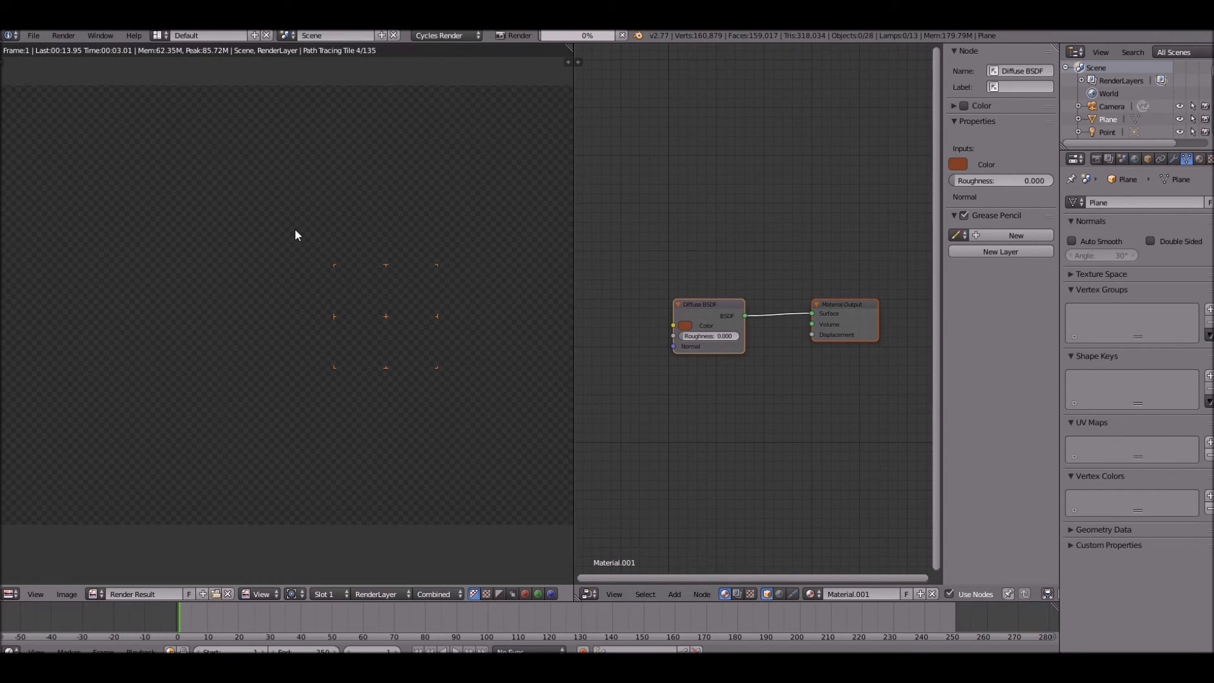
middle_drag(285, 308, 206, 341)
scroll(206, 340, up, 4)
scroll(206, 340, down, 1)
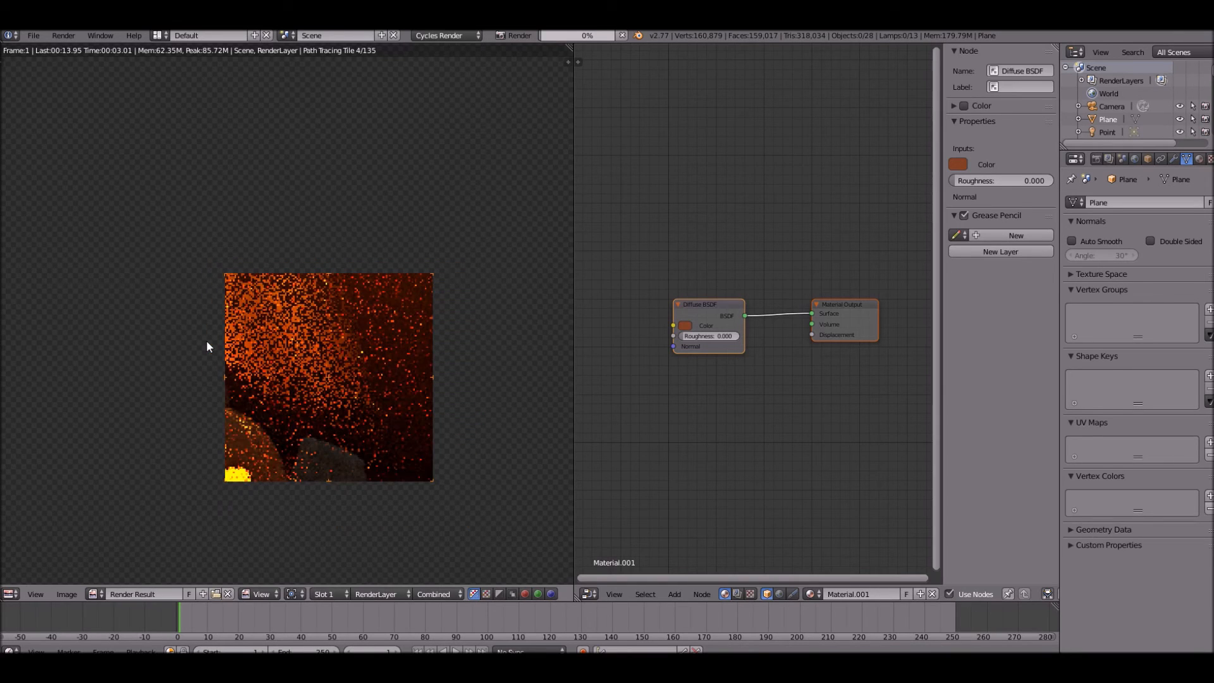
scroll(211, 339, down, 3)
key(Escape)
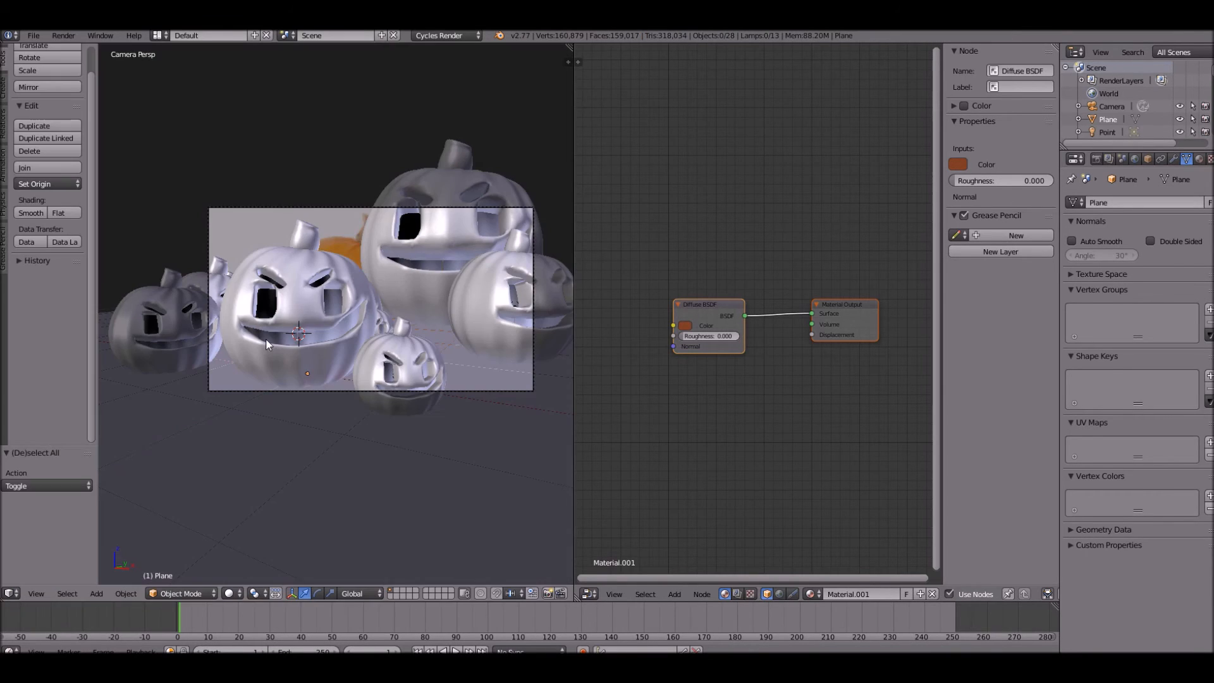
Step: Keep the render samples at 128 and set Clamp Indirect to 0.03 in the Cycles sampling settings
click(1096, 158)
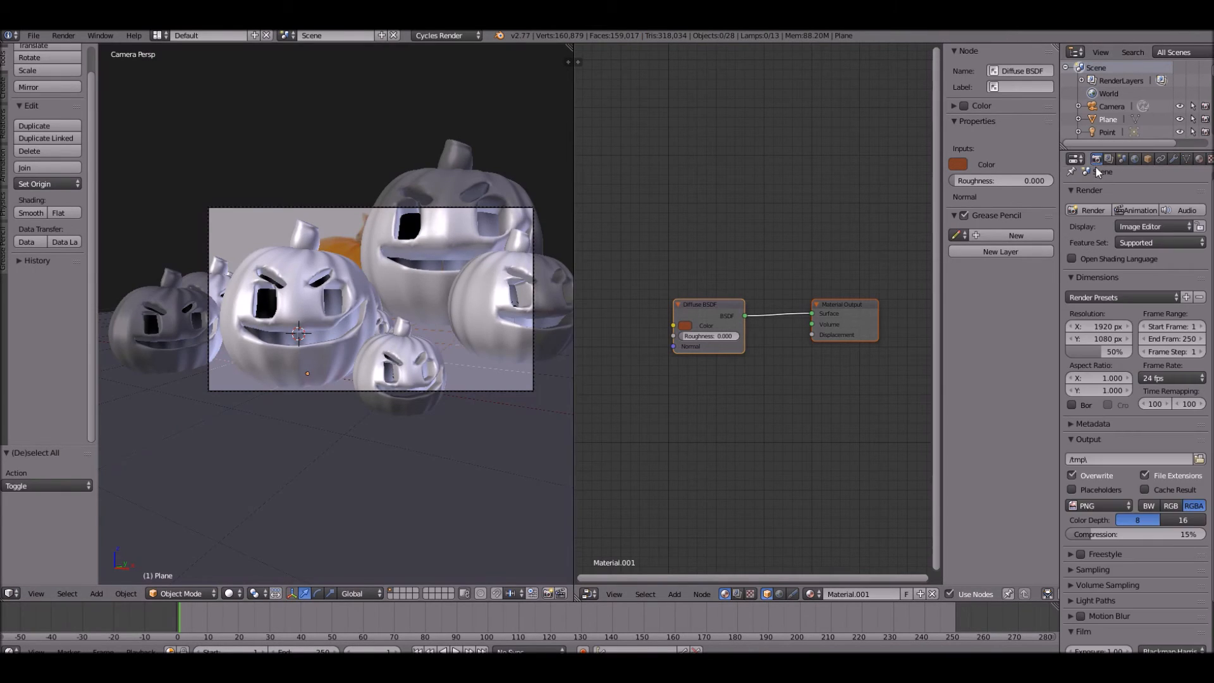
scroll(1091, 420, down, 4)
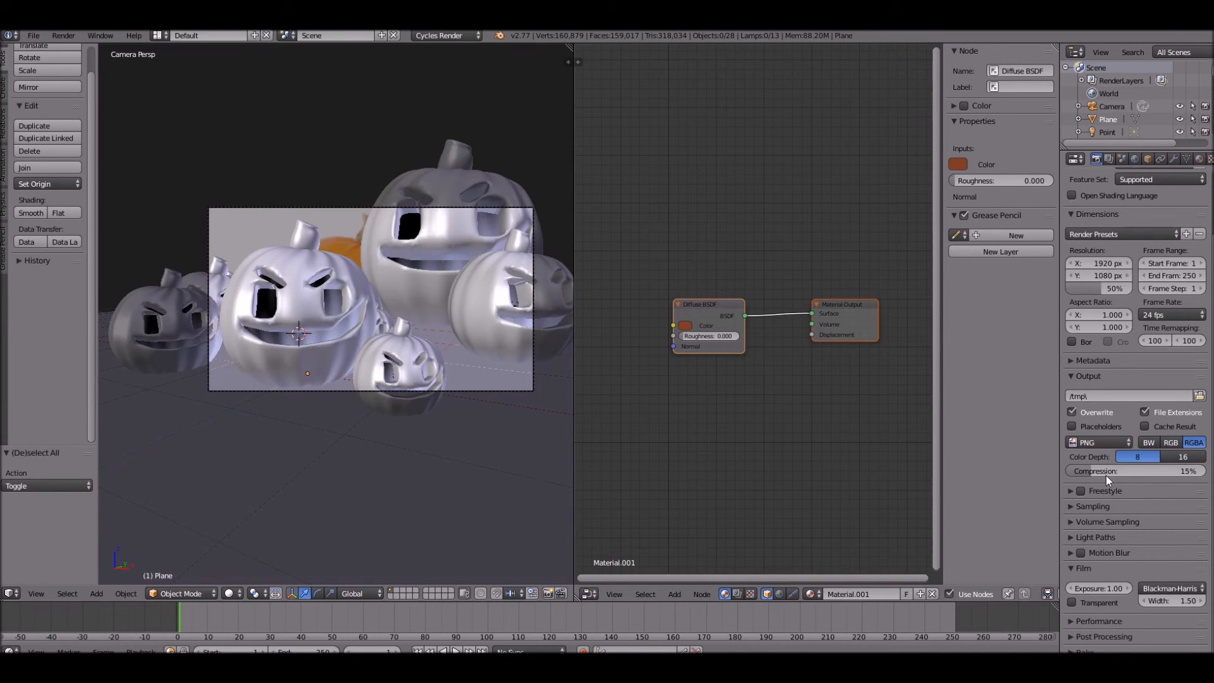
click(1109, 511)
click(1191, 572)
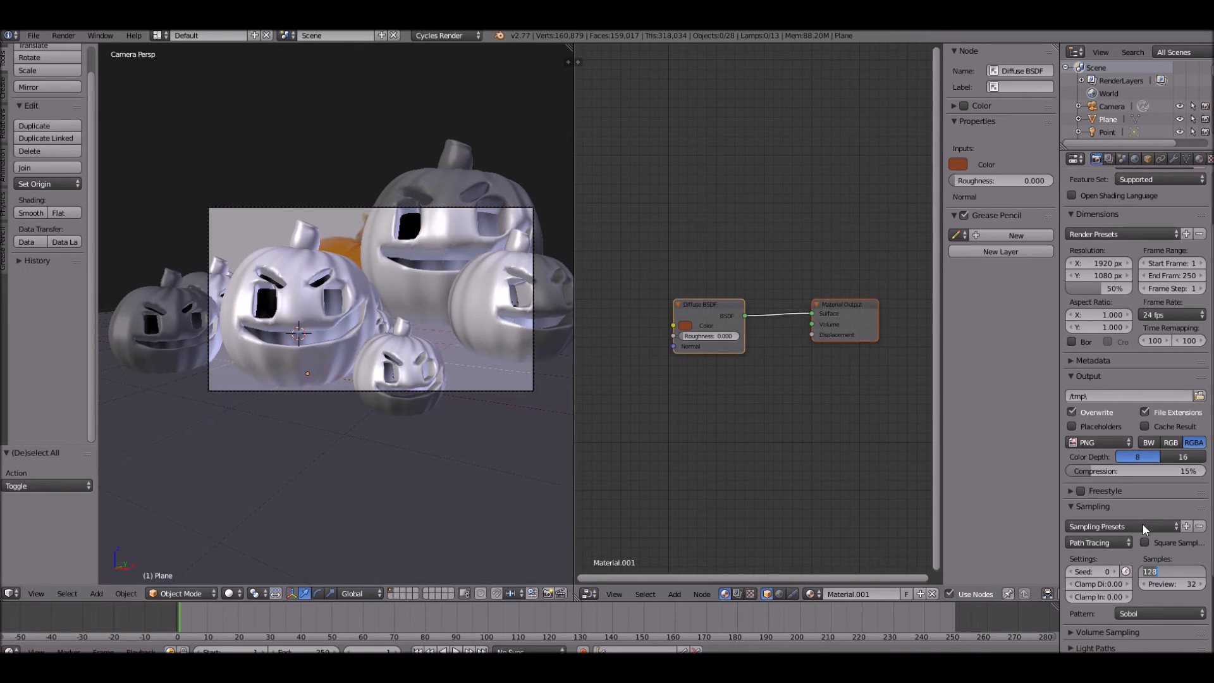
key(Return)
scroll(1149, 499, down, 4)
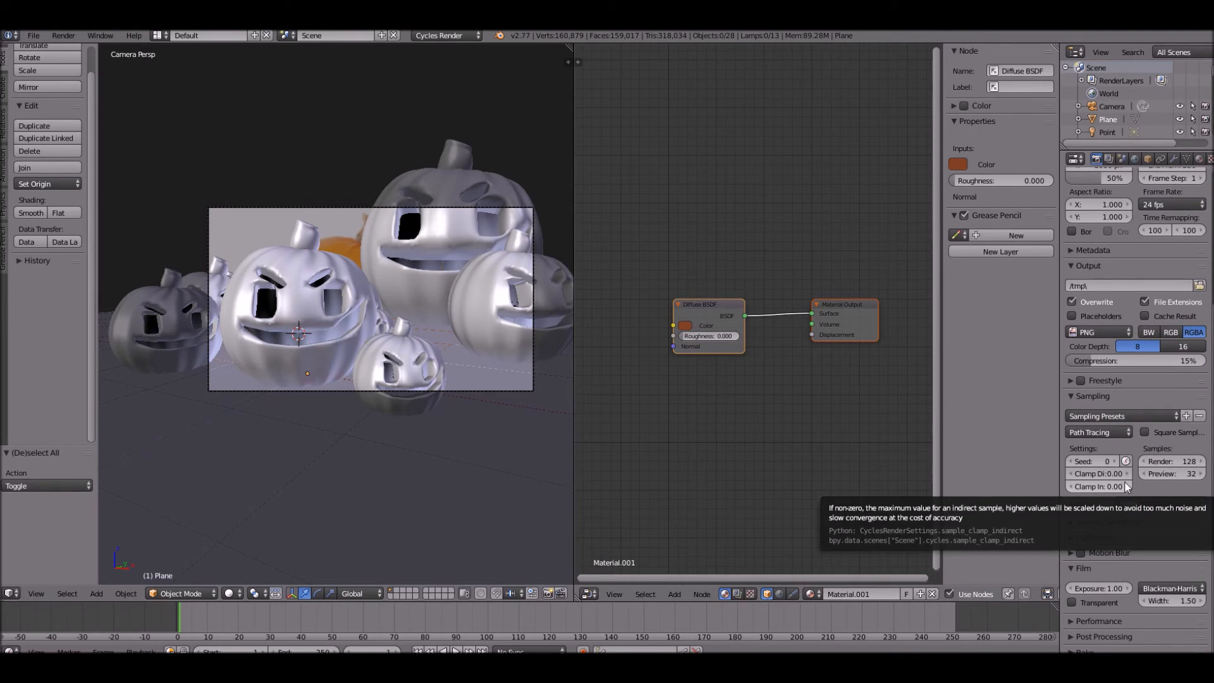
click(1127, 486)
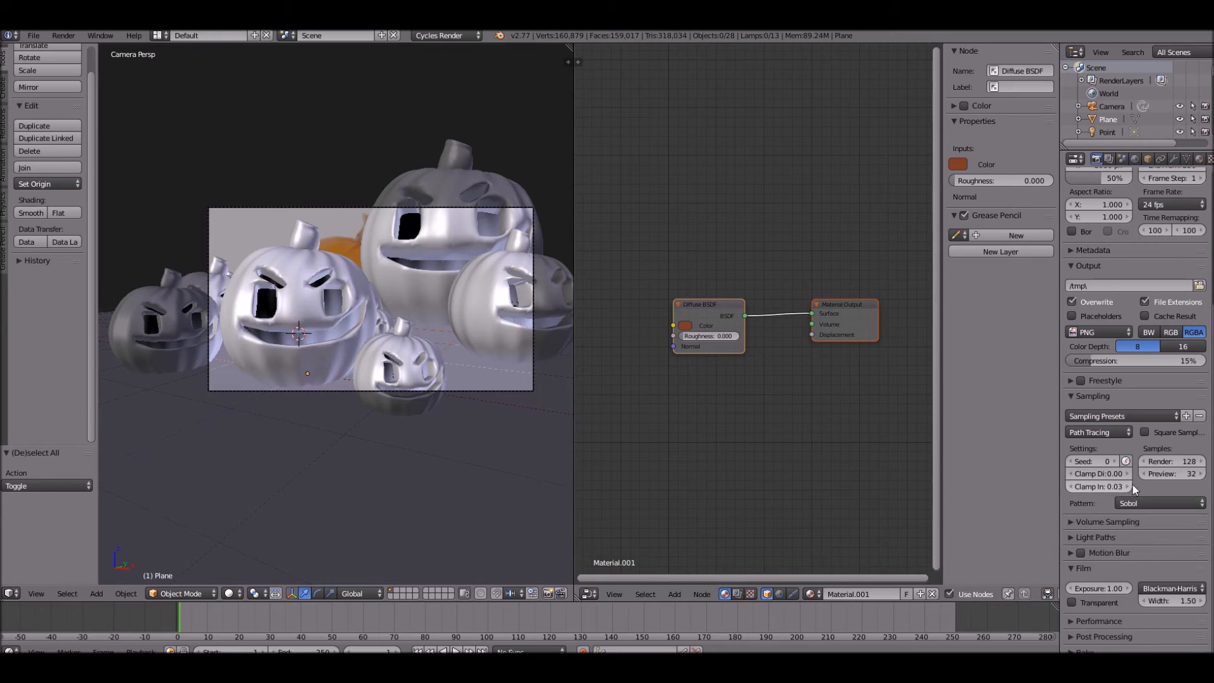
Step: Turn off reflective and refractive caustics in the light path settings and set Filter Glossy to 0.03
click(1106, 536)
scroll(1107, 536, down, 5)
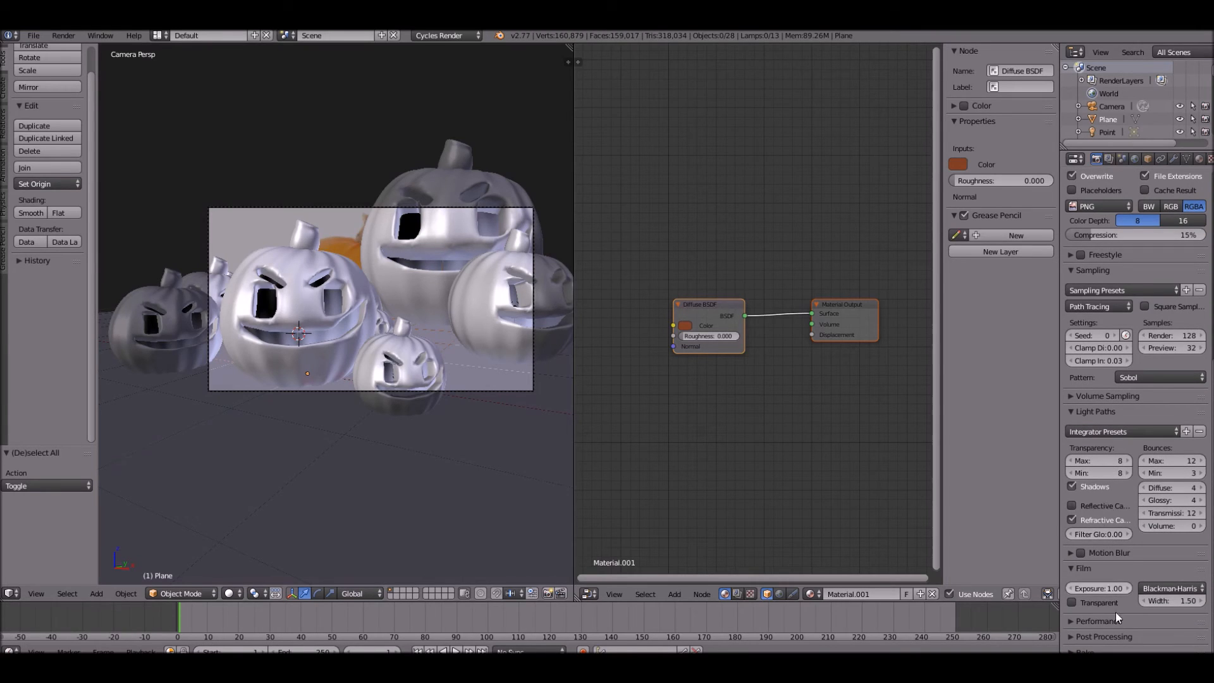
click(1129, 532)
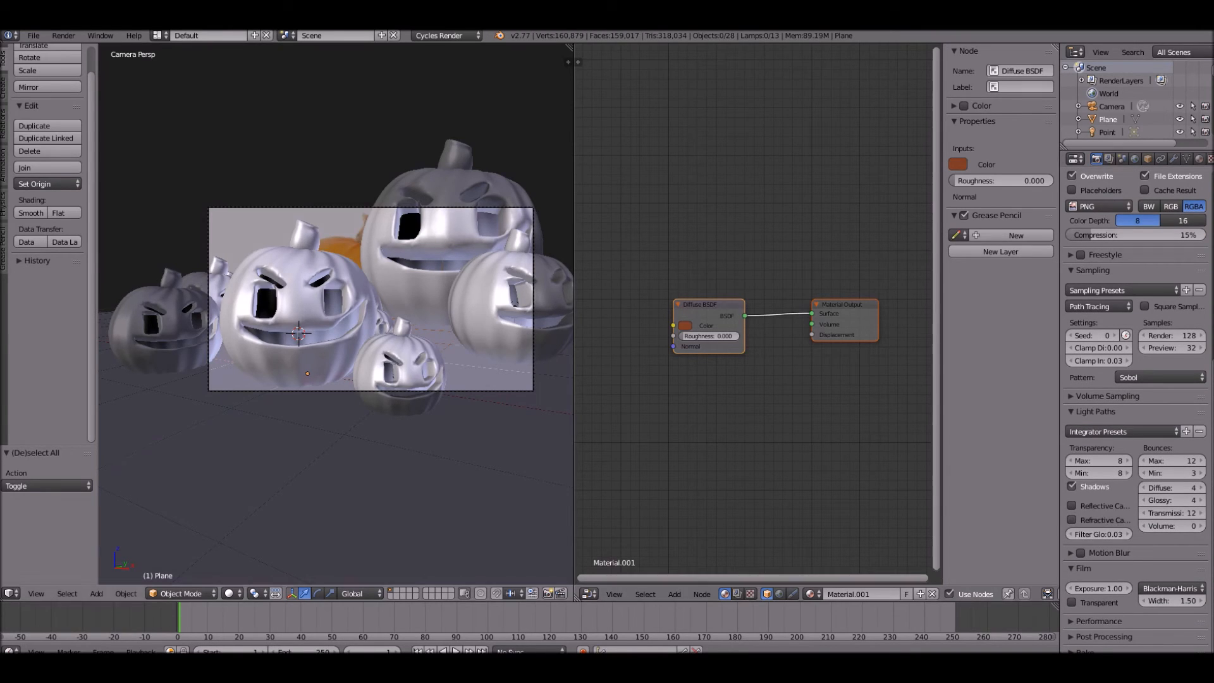
Step: Render the image from the camera and switch the node editor to the compositing nodes
click(65, 36)
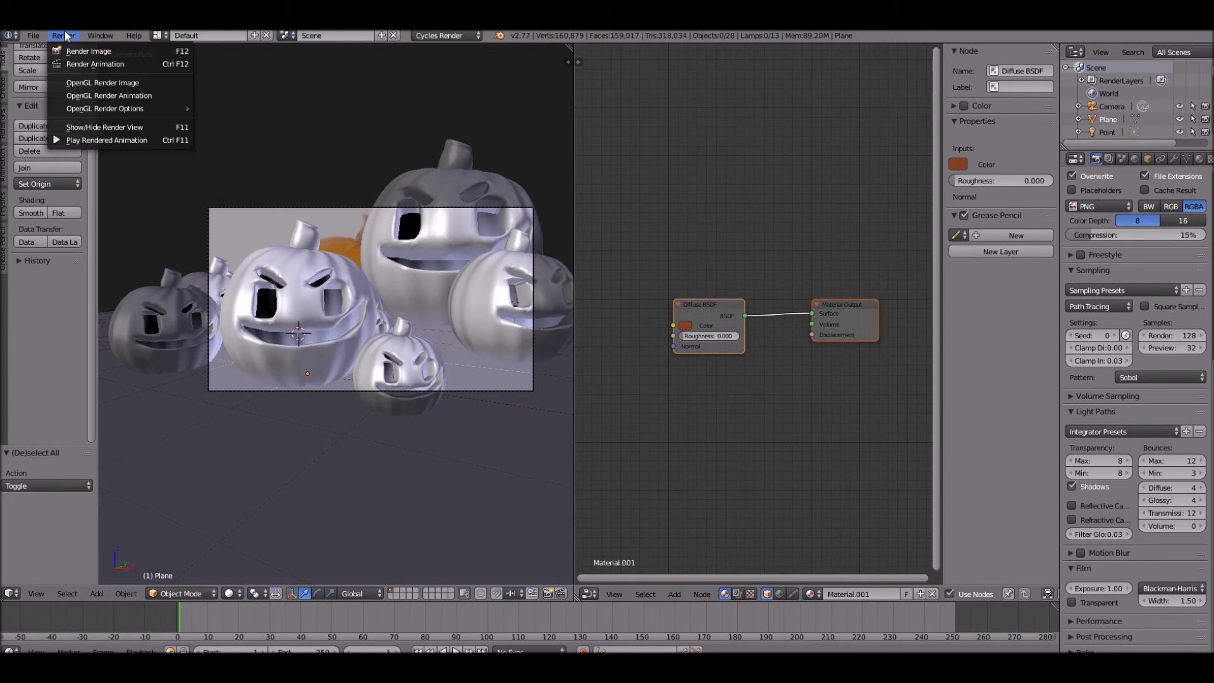
click(88, 47)
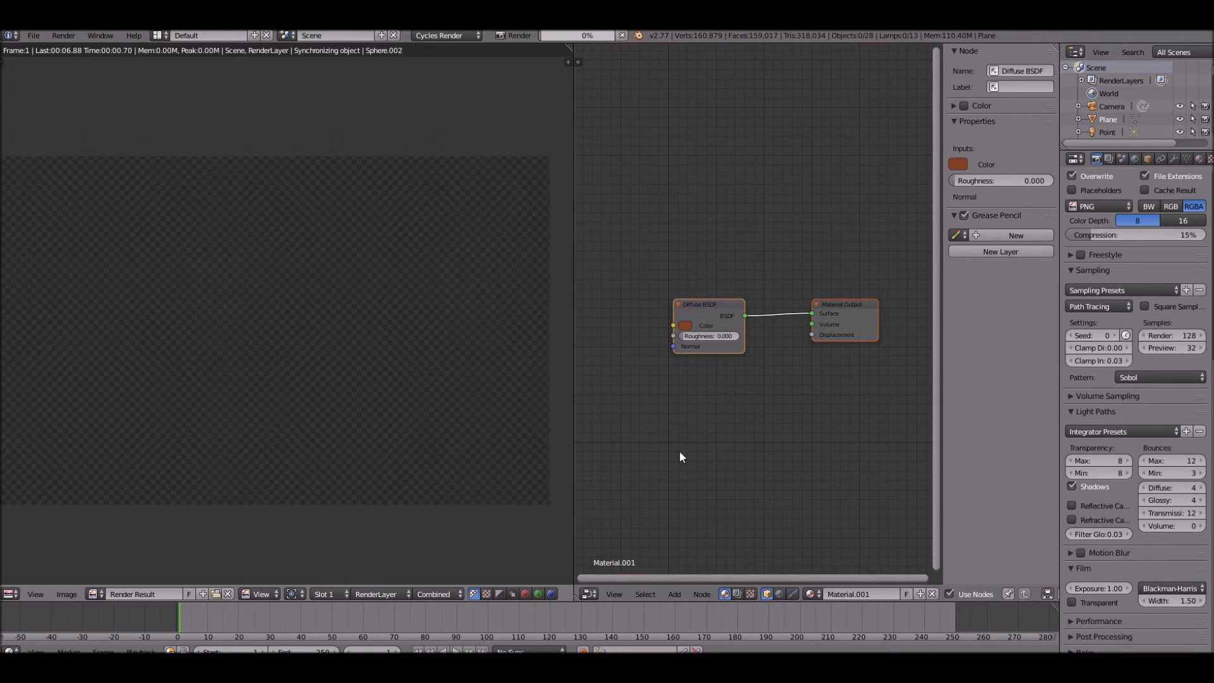
click(736, 593)
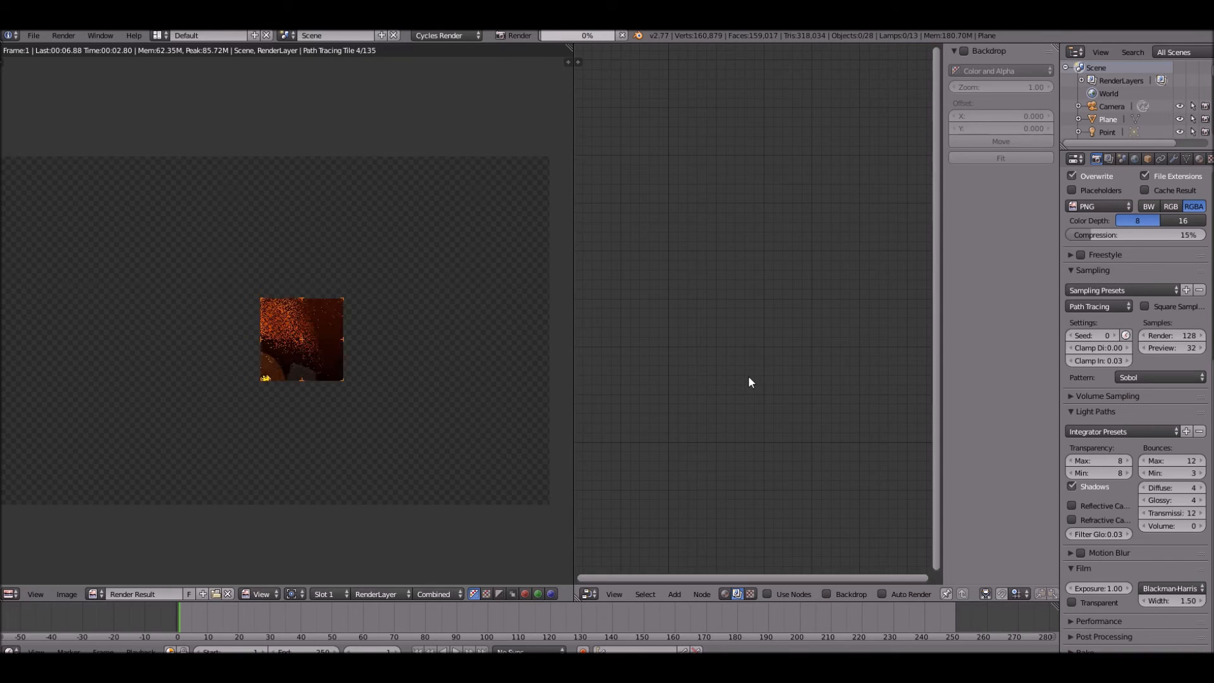
Step: Examine the noise, glowing faces and shading across the pumpkins in the rendered image, both up close and as a whole
scroll(238, 313, up, 5)
scroll(264, 342, down, 1)
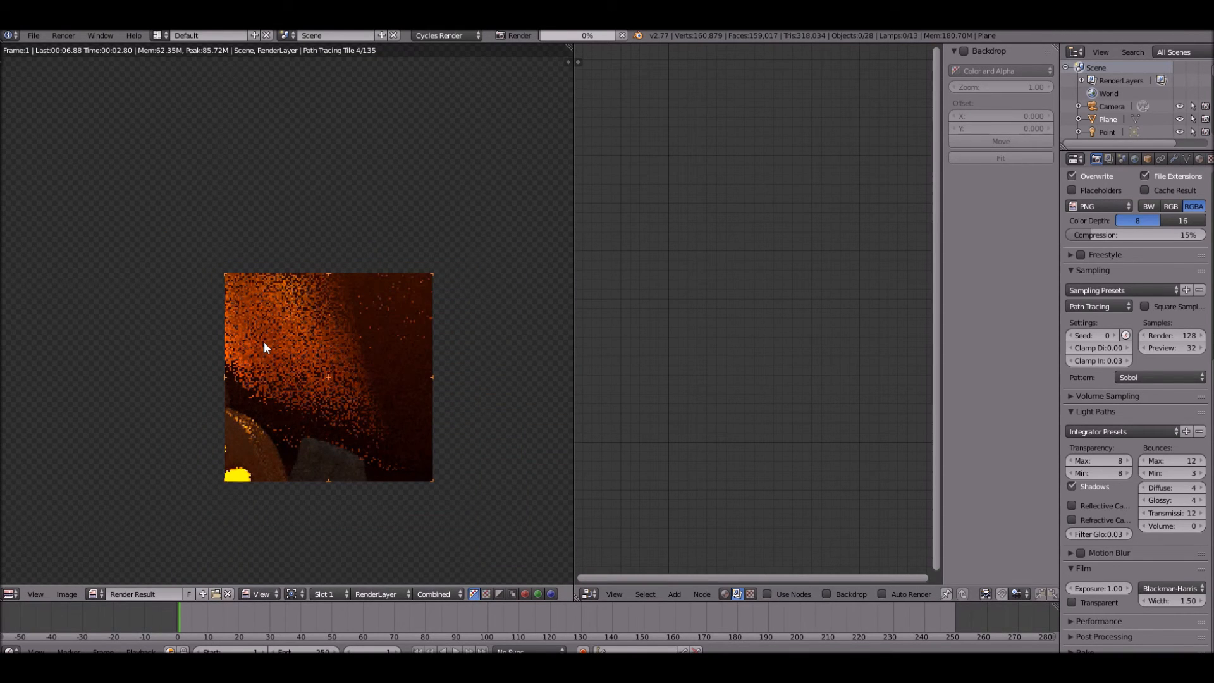
scroll(264, 342, down, 3)
middle_drag(264, 343, 350, 285)
scroll(350, 286, up, 4)
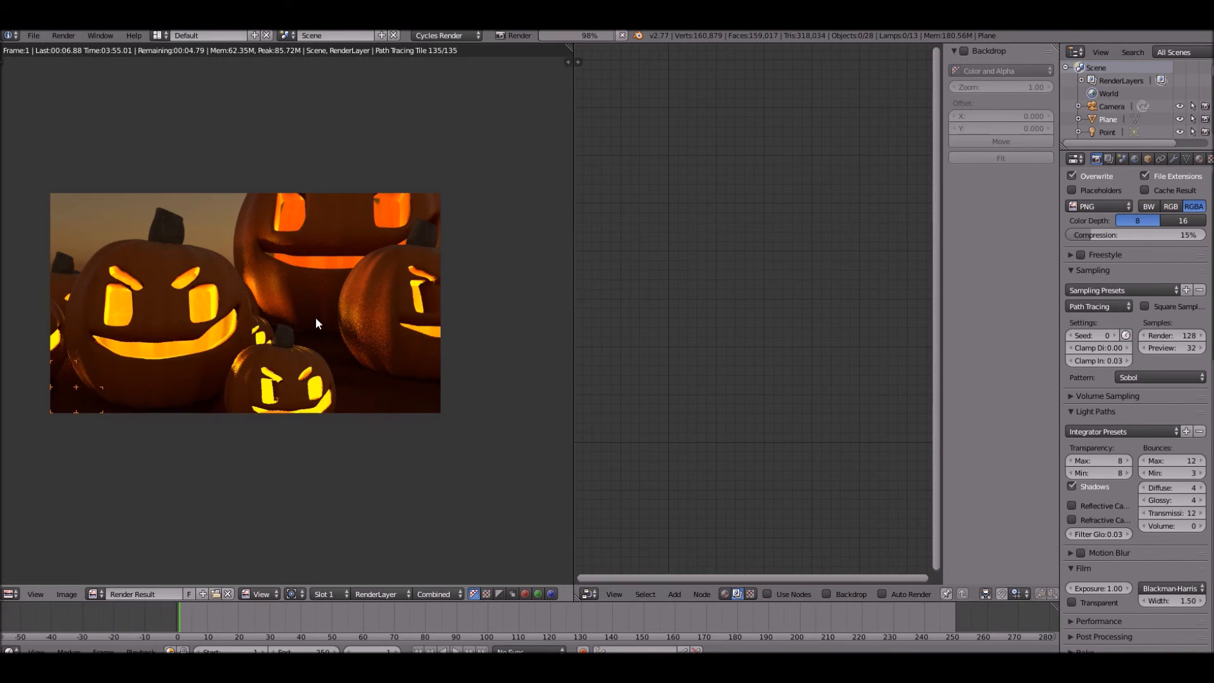
scroll(317, 320, up, 2)
scroll(315, 330, down, 1)
middle_drag(284, 372, 324, 433)
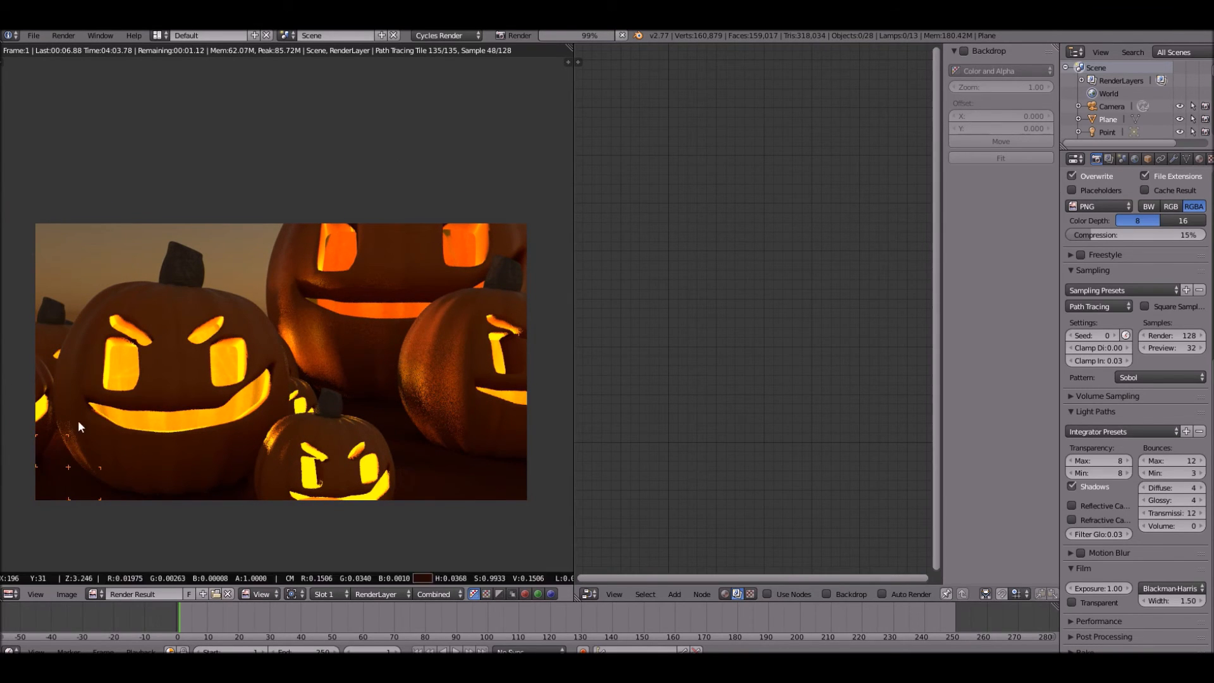
scroll(524, 577, down, 2)
scroll(374, 416, up, 3)
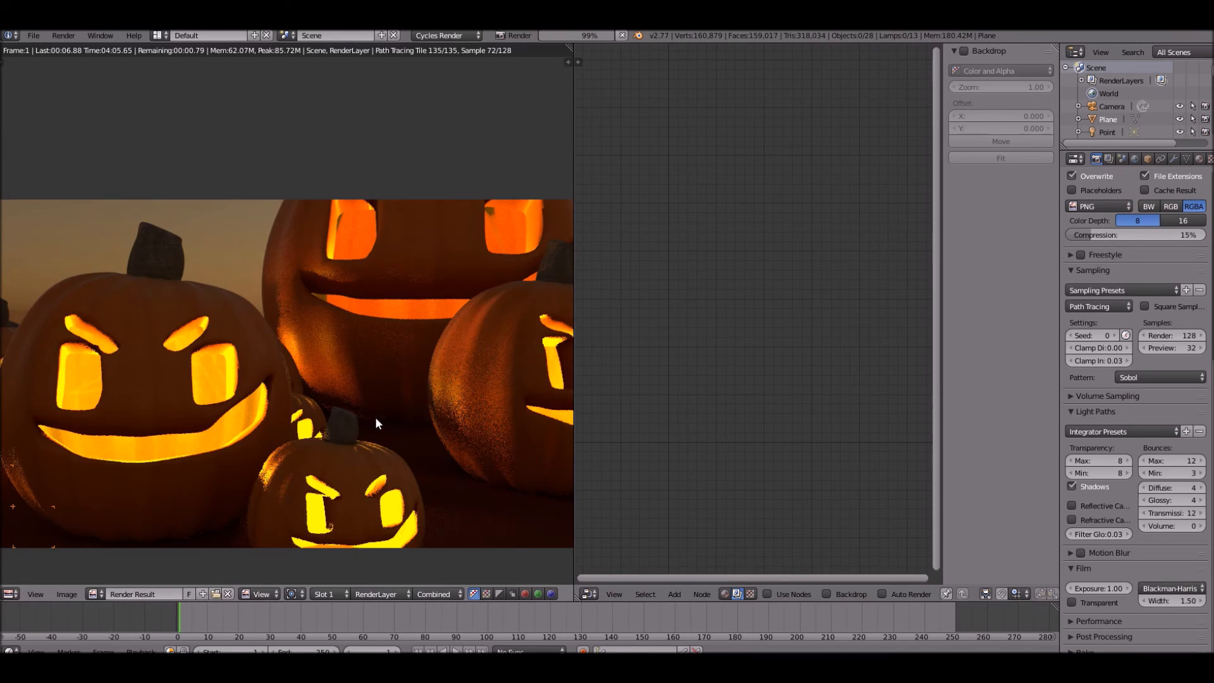
scroll(387, 412, down, 1)
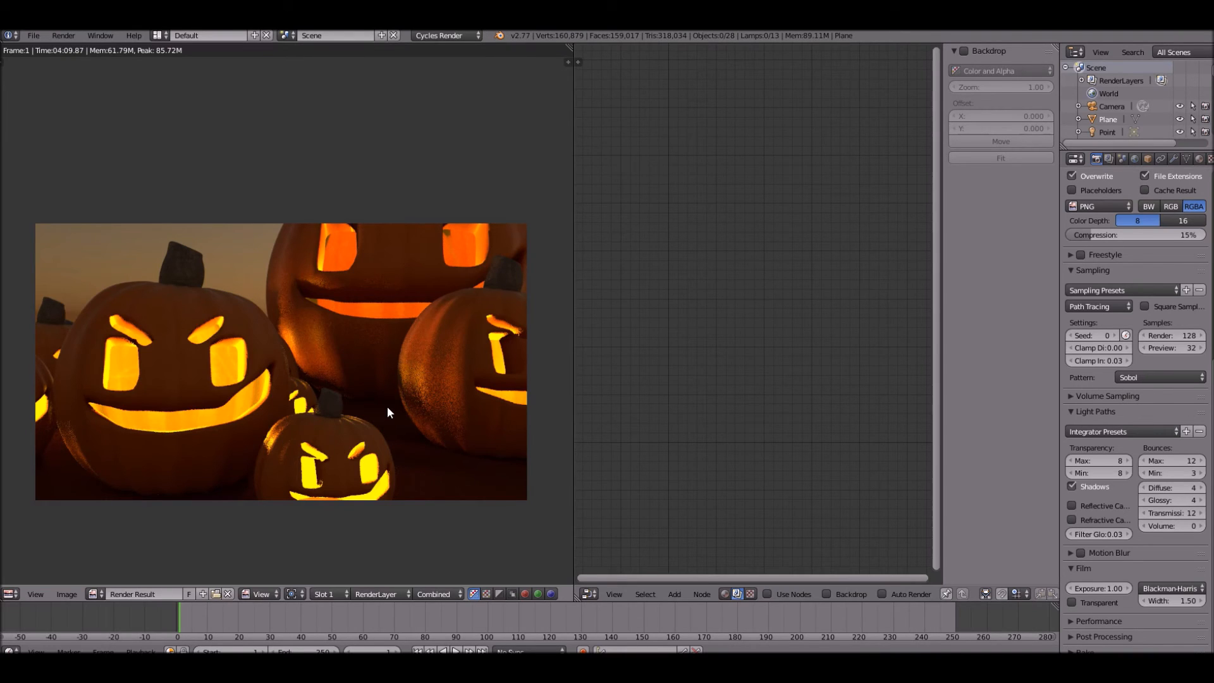
scroll(344, 350, up, 6)
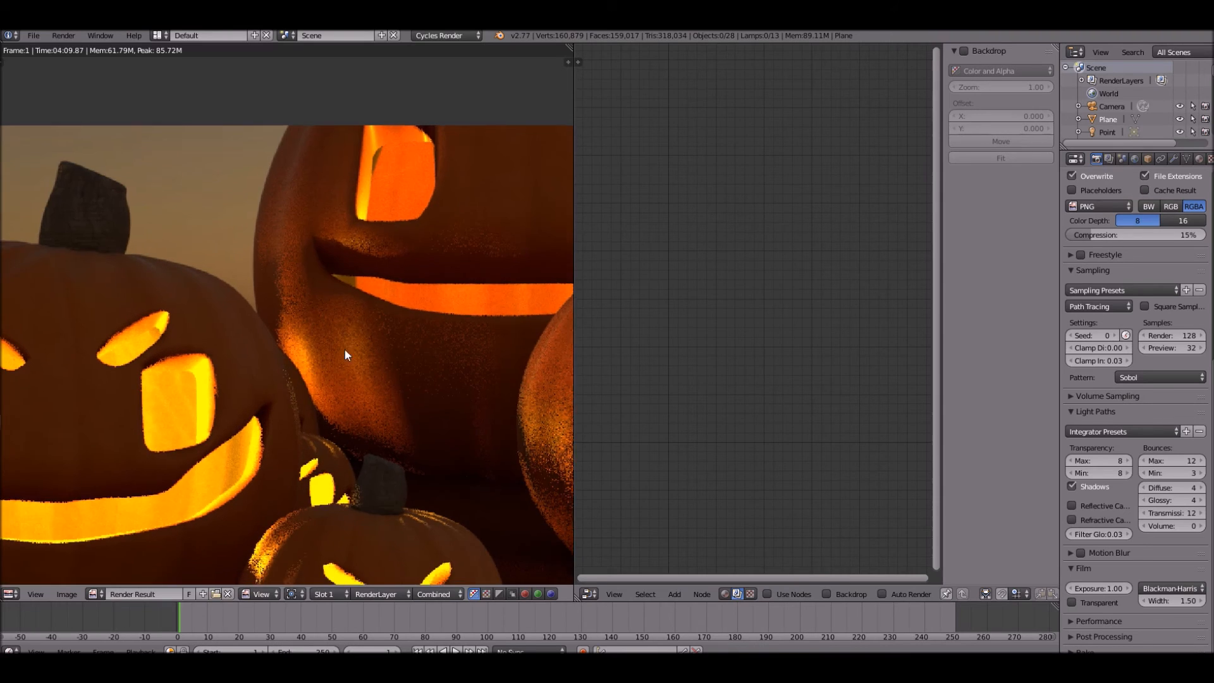
scroll(188, 464, down, 8)
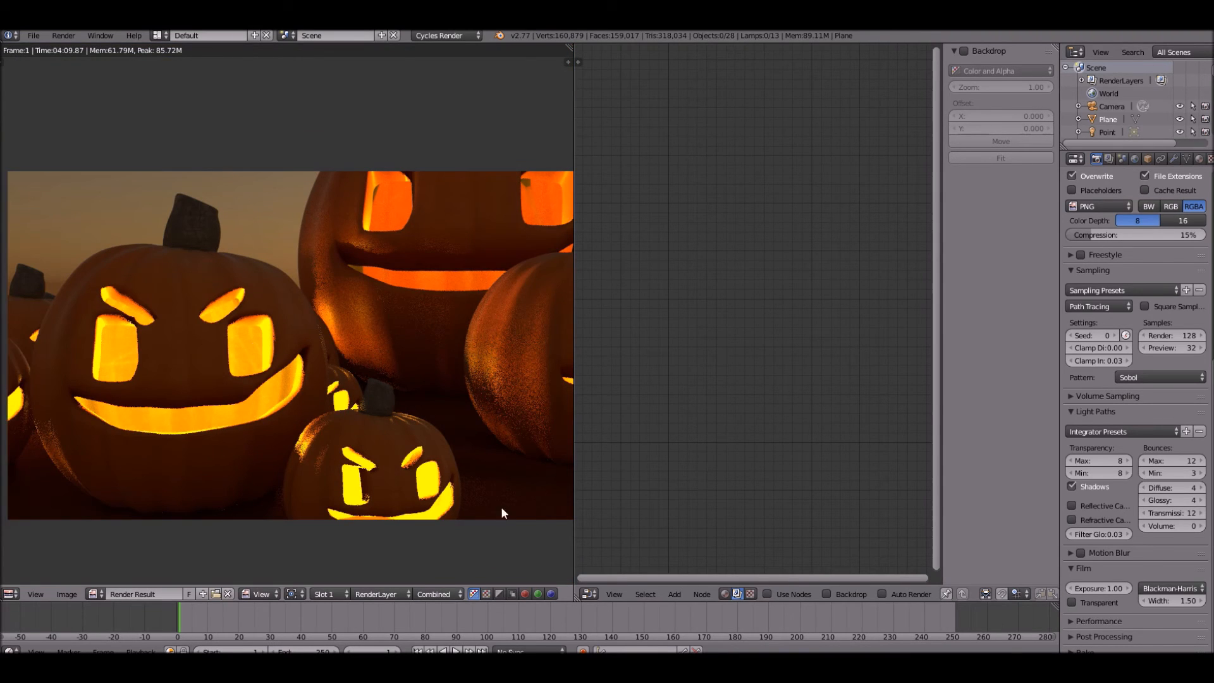
Step: Enable nodes for compositing and move the Render Layers node farther away from the Composite node
click(766, 593)
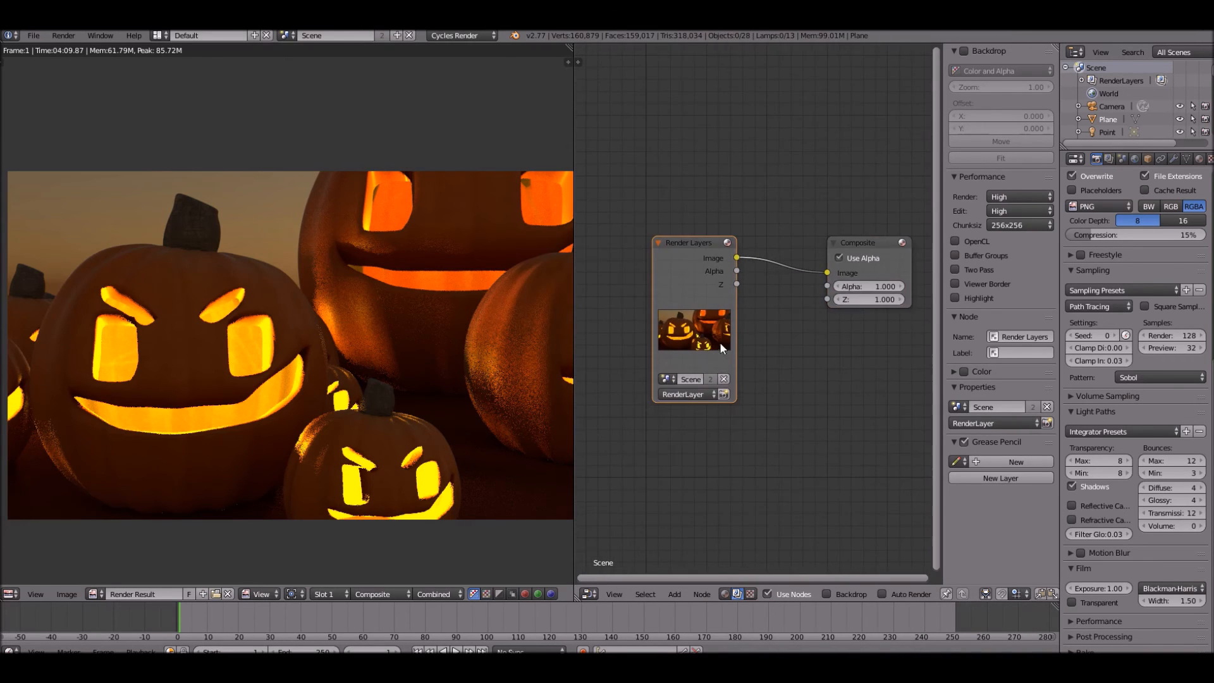
scroll(721, 367, down, 1)
scroll(762, 436, up, 4)
scroll(715, 320, down, 3)
drag(707, 284, 613, 232)
middle_drag(704, 324, 739, 378)
key(shift+a)
click(712, 344)
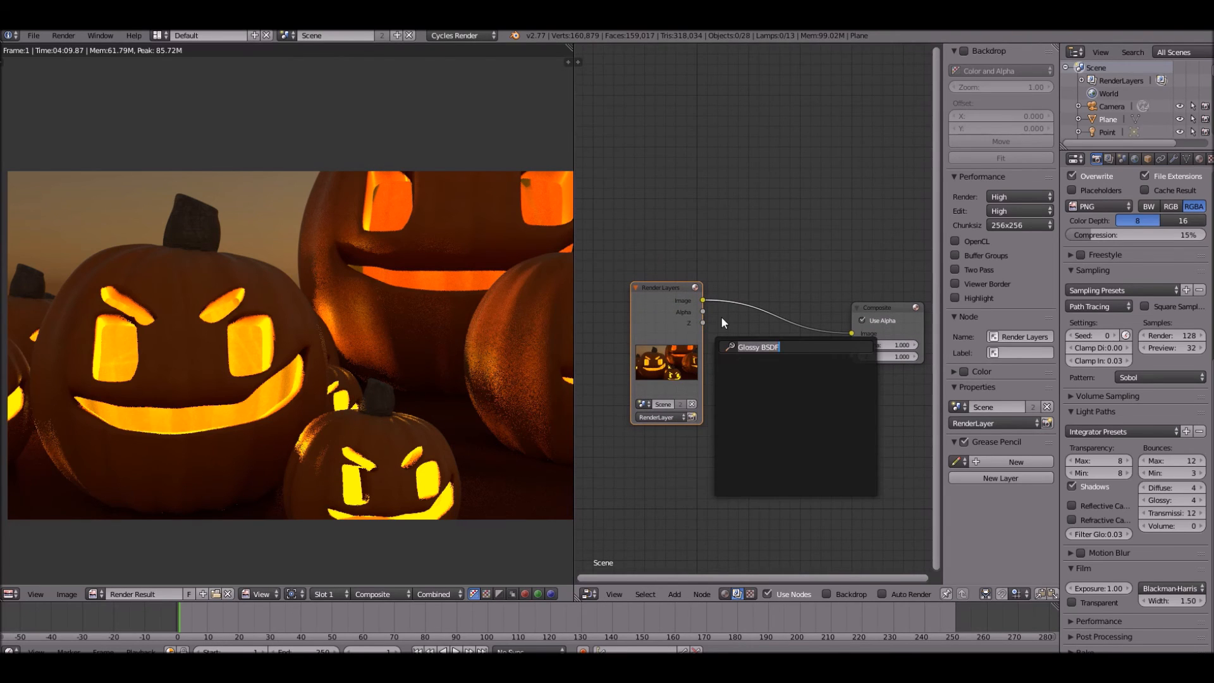
text(de)
click(739, 382)
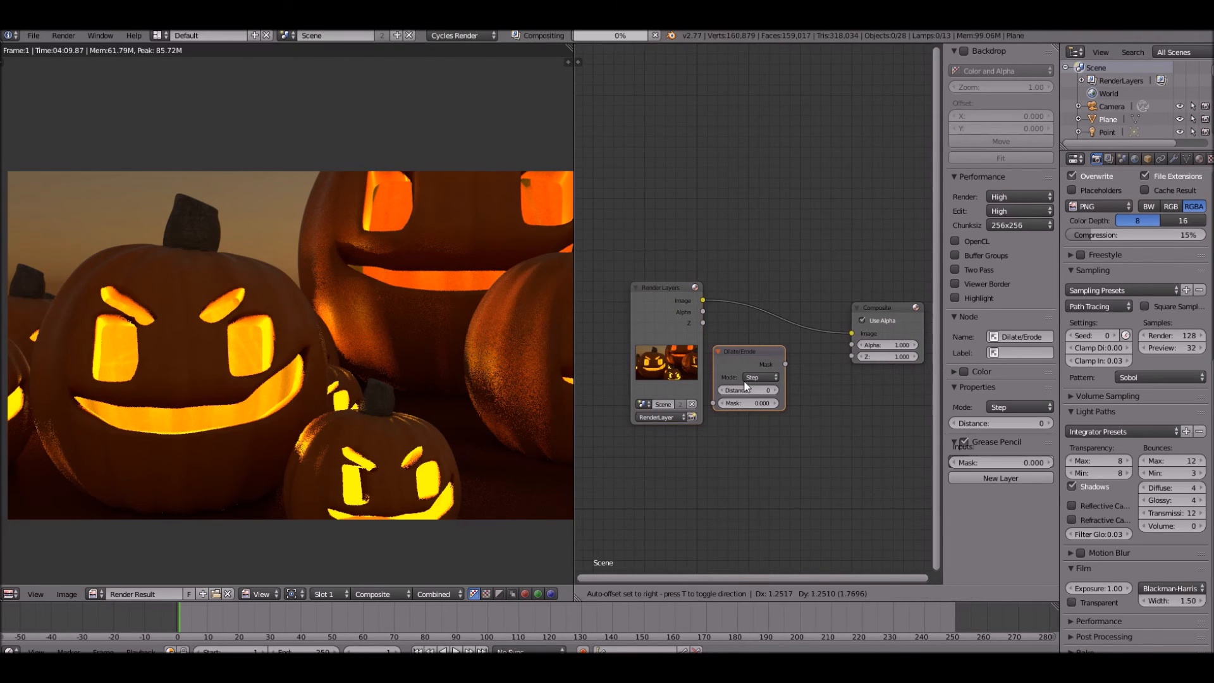
key(Escape)
Step: Insert a Despeckle node between Render Layers and Composite and inspect the noise in the composited image
key(shift+a)
click(773, 368)
text(de)
click(802, 416)
click(734, 320)
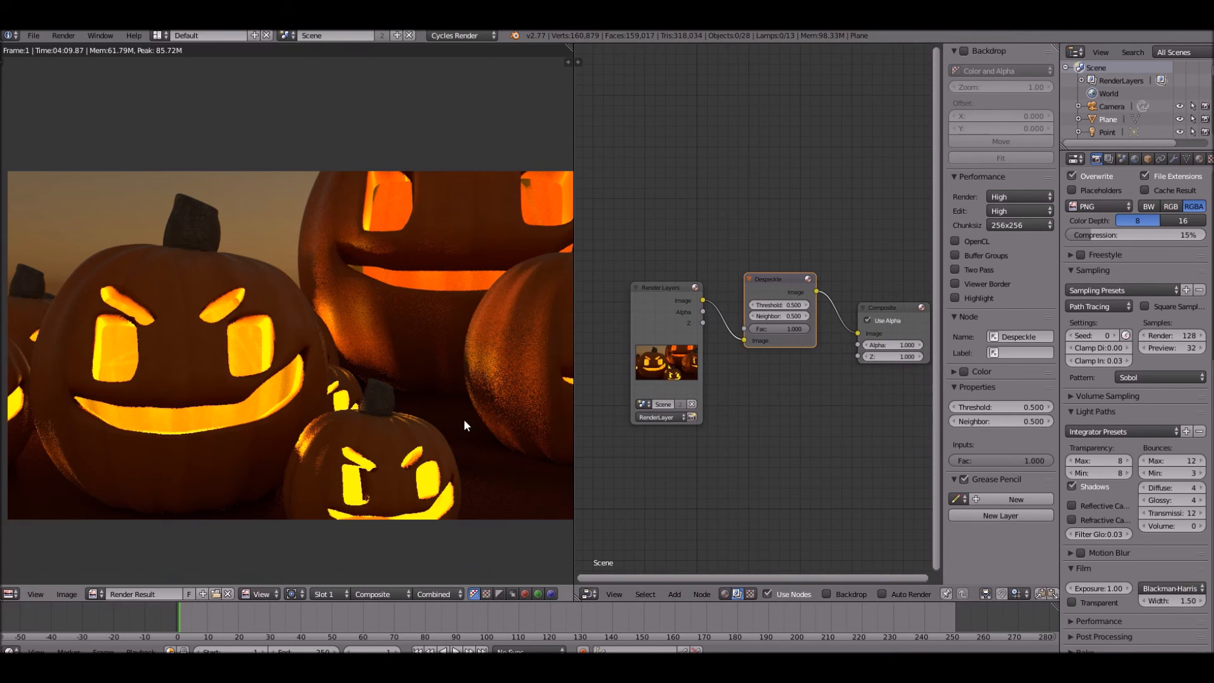
scroll(436, 408, up, 3)
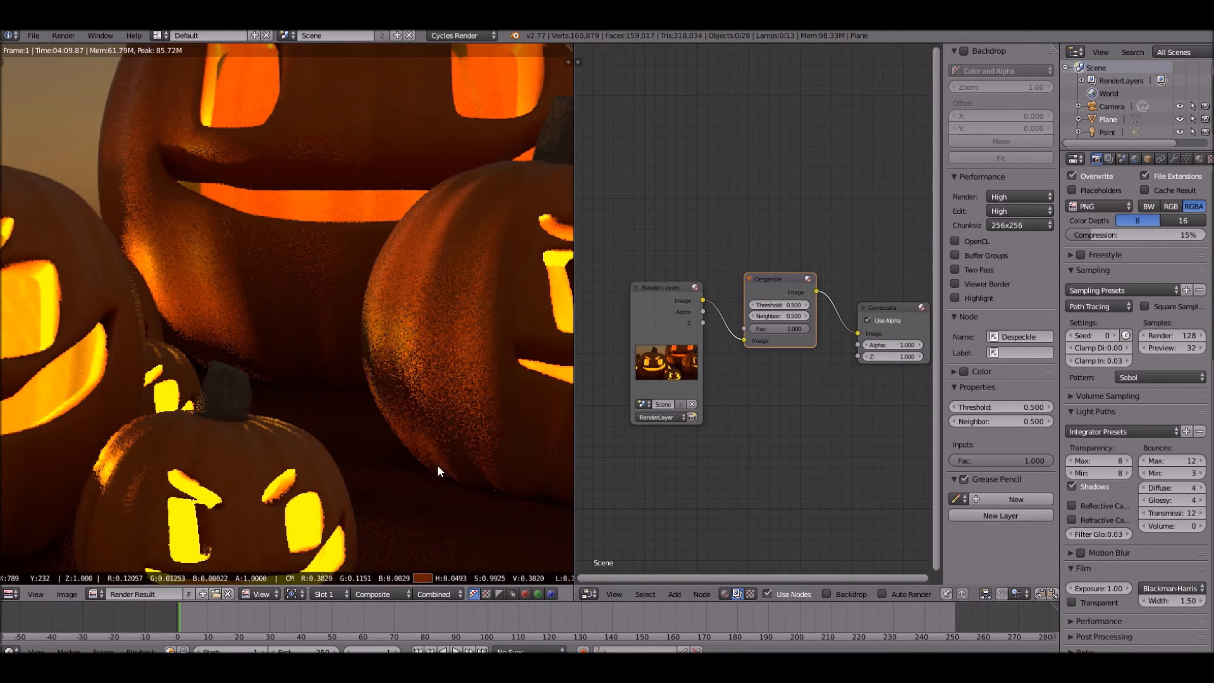
scroll(405, 411, down, 5)
middle_drag(389, 360, 411, 355)
Step: Move the Composite node farther away and insert a Mix node between Despeckle and Composite
middle_drag(863, 325, 711, 383)
click(744, 369)
drag(743, 369, 847, 377)
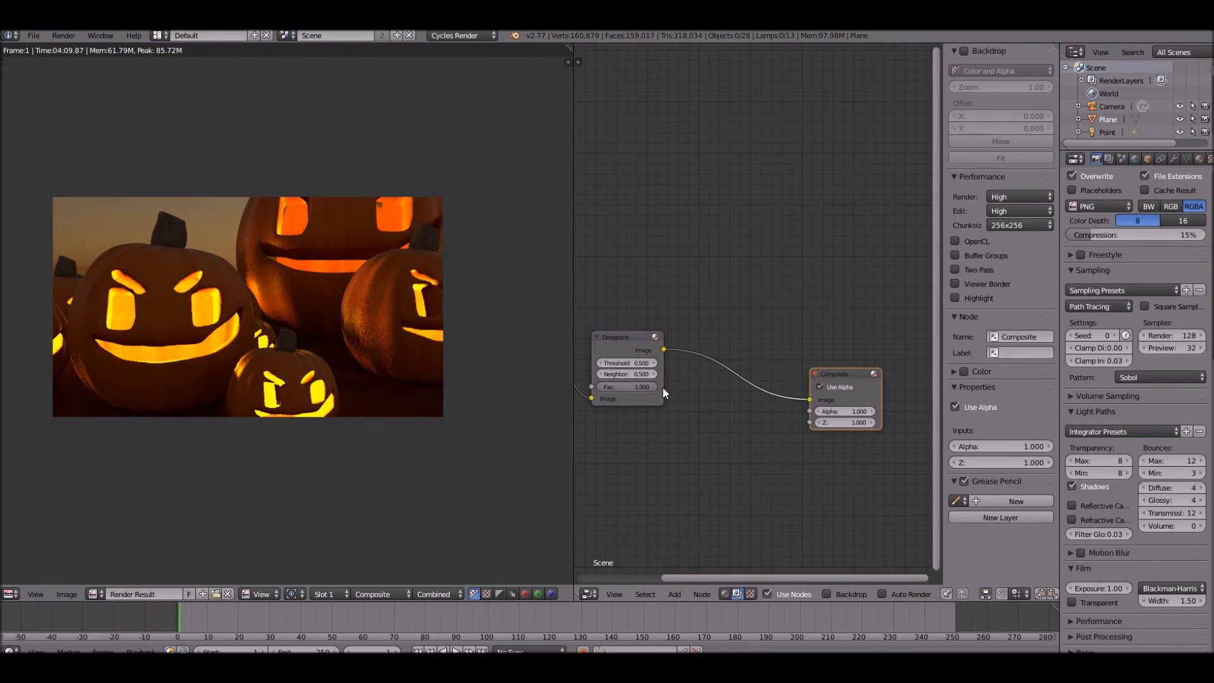
scroll(739, 401, up, 2)
key(ctrl+f)
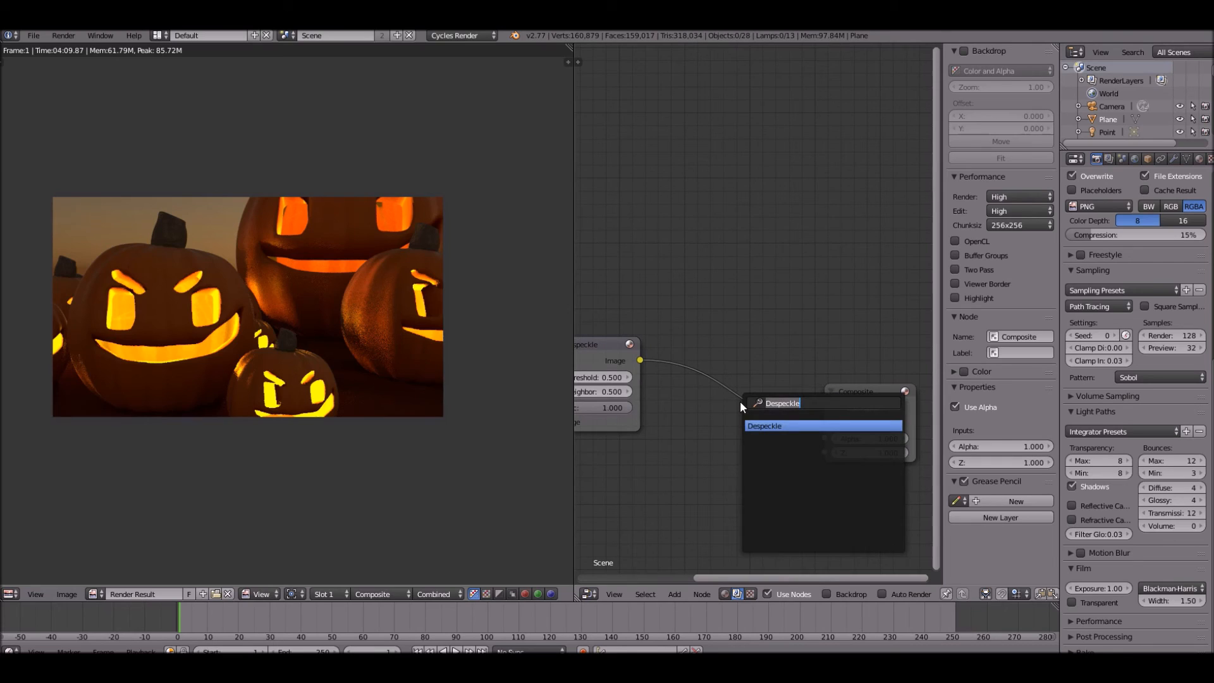
text(mi)
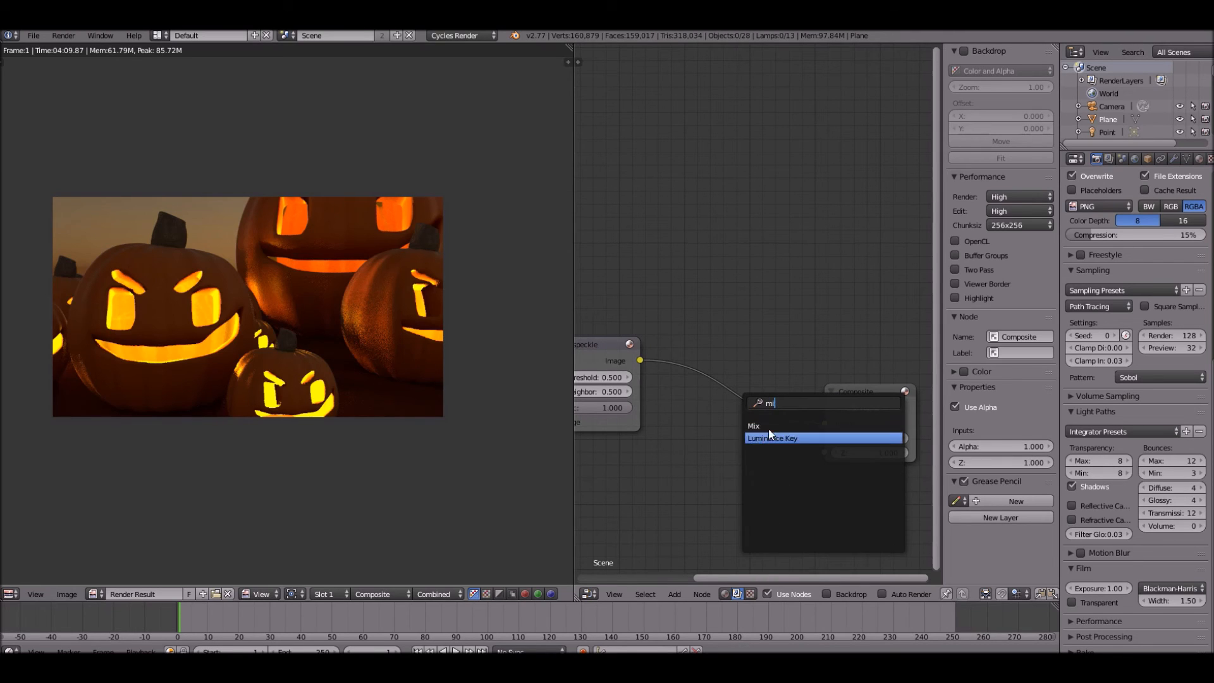
click(768, 427)
click(718, 383)
Step: Add a Glare node below Despeckle, feed it the Render Layers image and link its output to the Mix node's second image input
middle_drag(718, 388, 792, 386)
key(shift+a)
click(791, 386)
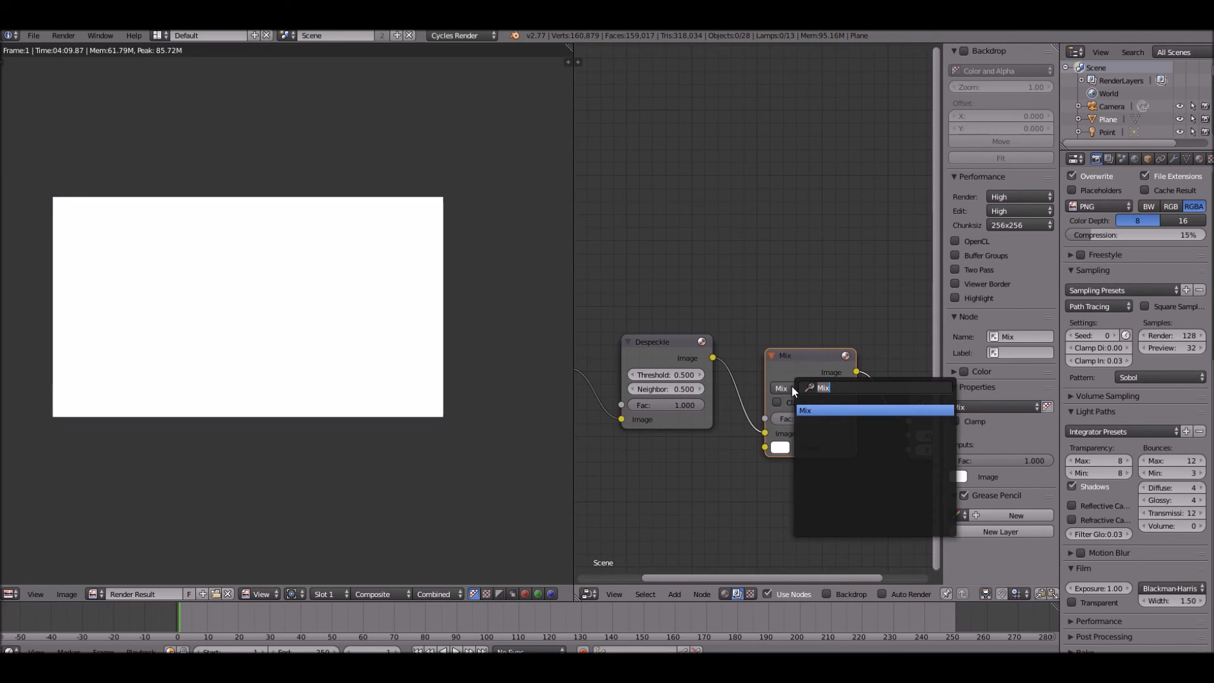
text(glare)
key(Return)
click(637, 468)
middle_drag(736, 440, 775, 318)
drag(789, 357, 803, 323)
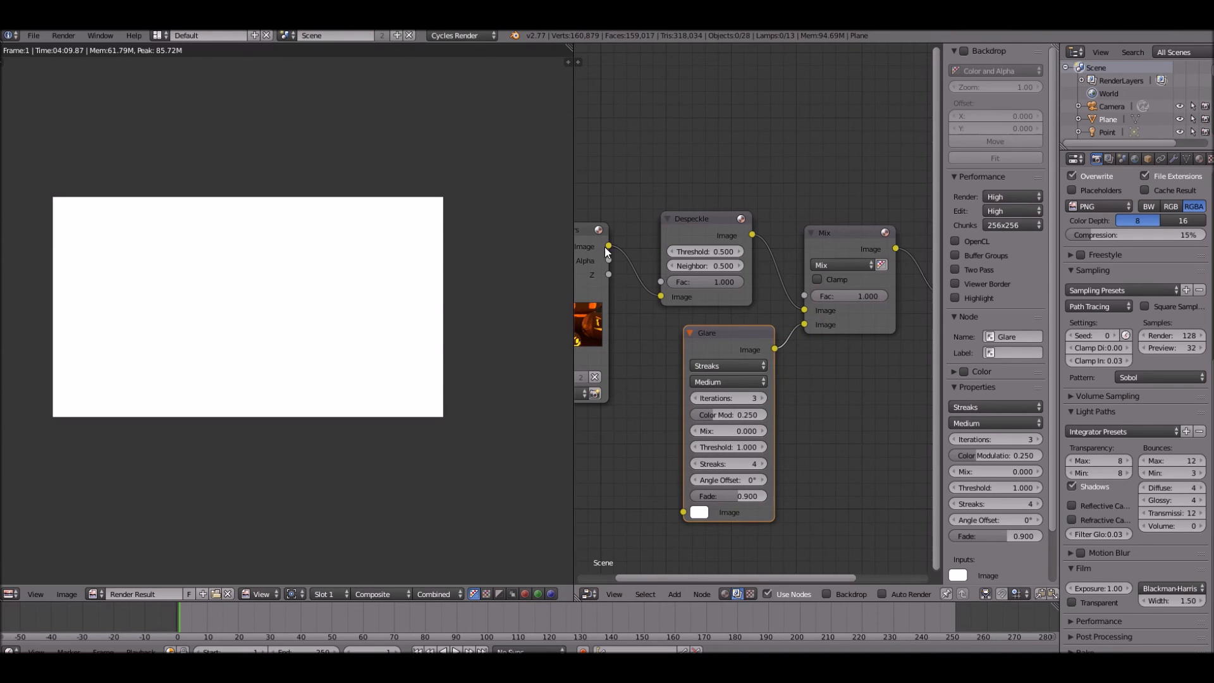
drag(610, 247, 683, 511)
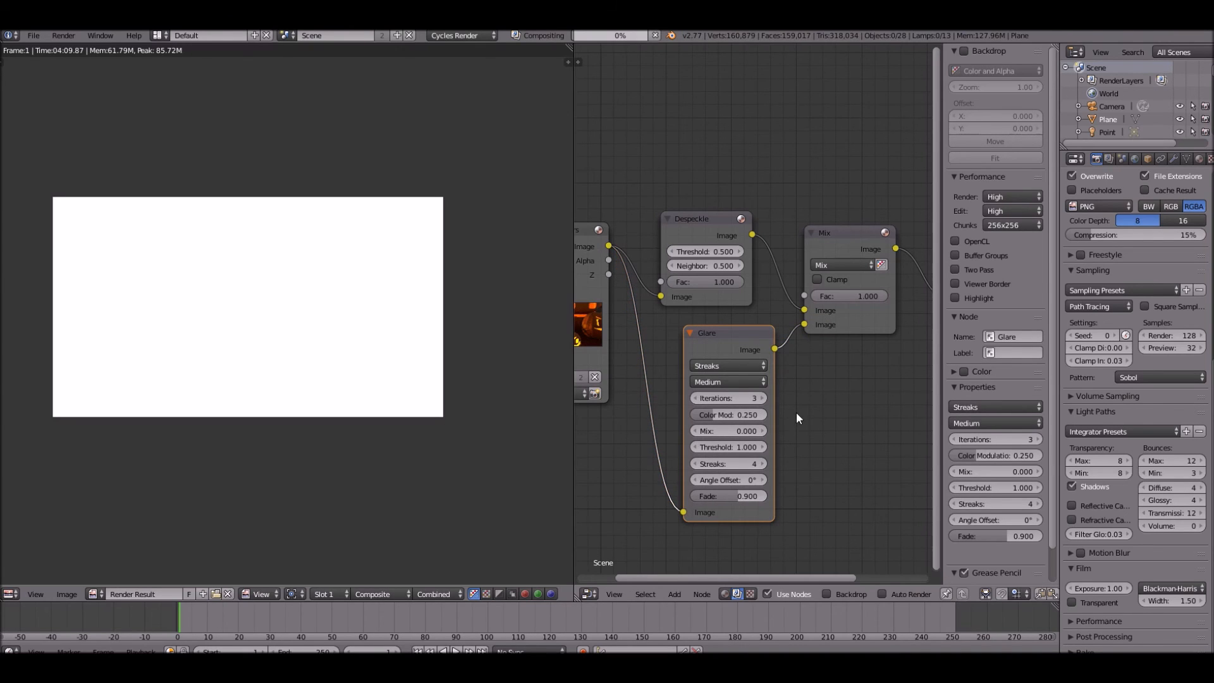
Step: Inspect the streaks on the pumpkins and raise the Glare node's threshold to 1.700
scroll(242, 381, up, 3)
scroll(279, 373, down, 3)
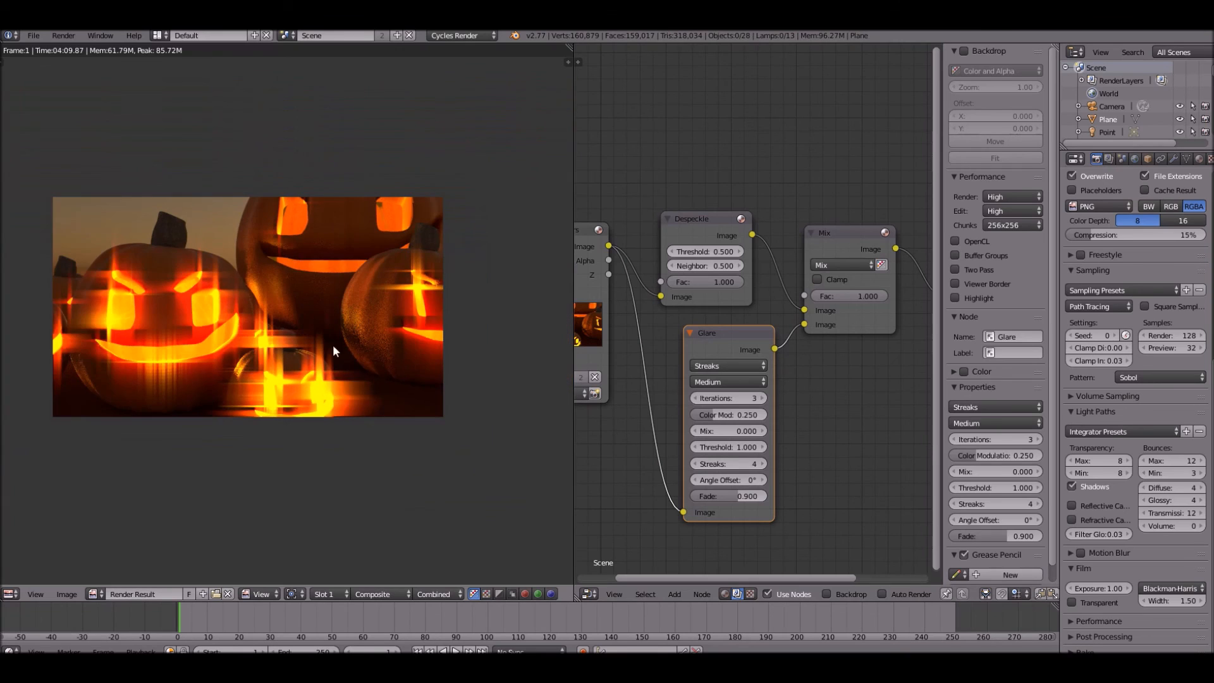
scroll(374, 237, up, 2)
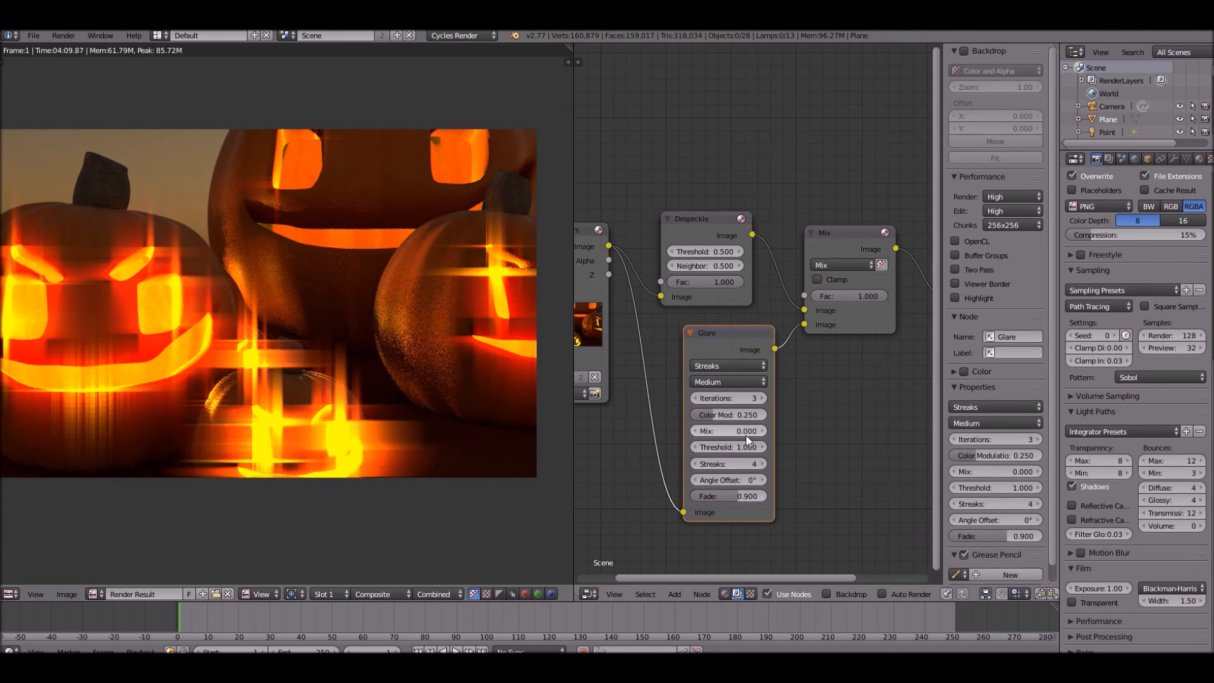
mouse_move(744, 331)
mouse_down()
mouse_move(679, 373)
mouse_move(724, 359)
mouse_move(726, 345)
mouse_up()
middle_drag(727, 345, 738, 219)
scroll(739, 220, up, 10)
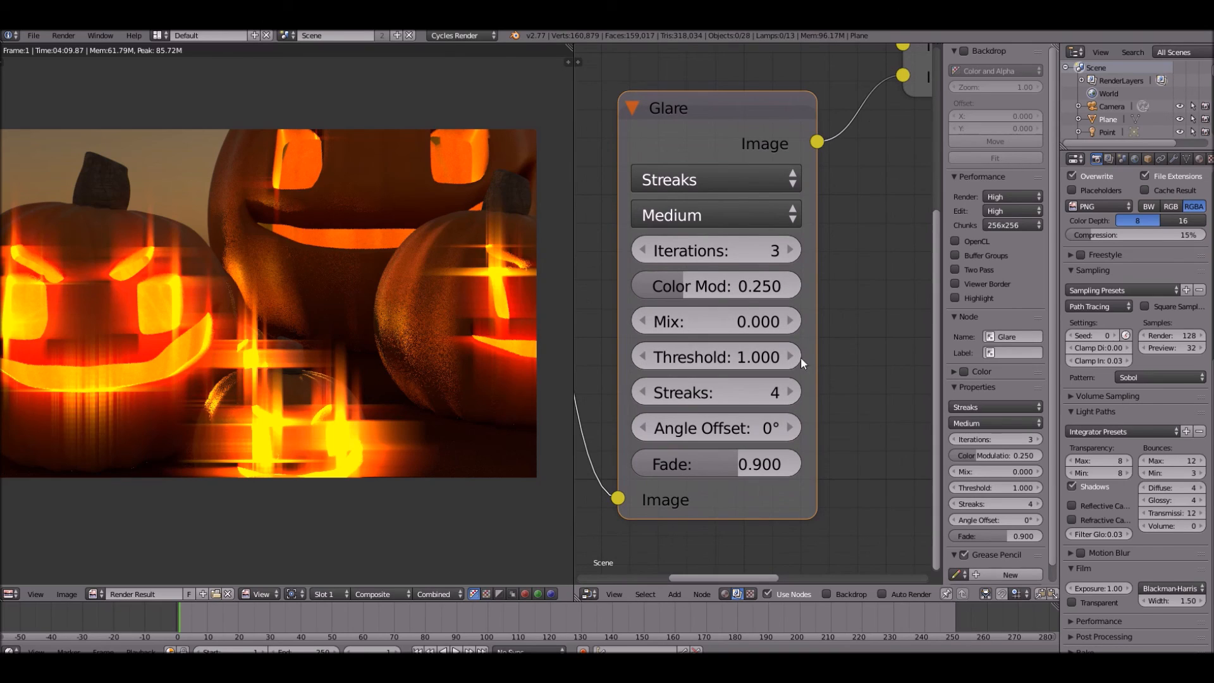
click(789, 357)
click(788, 357)
click(788, 357)
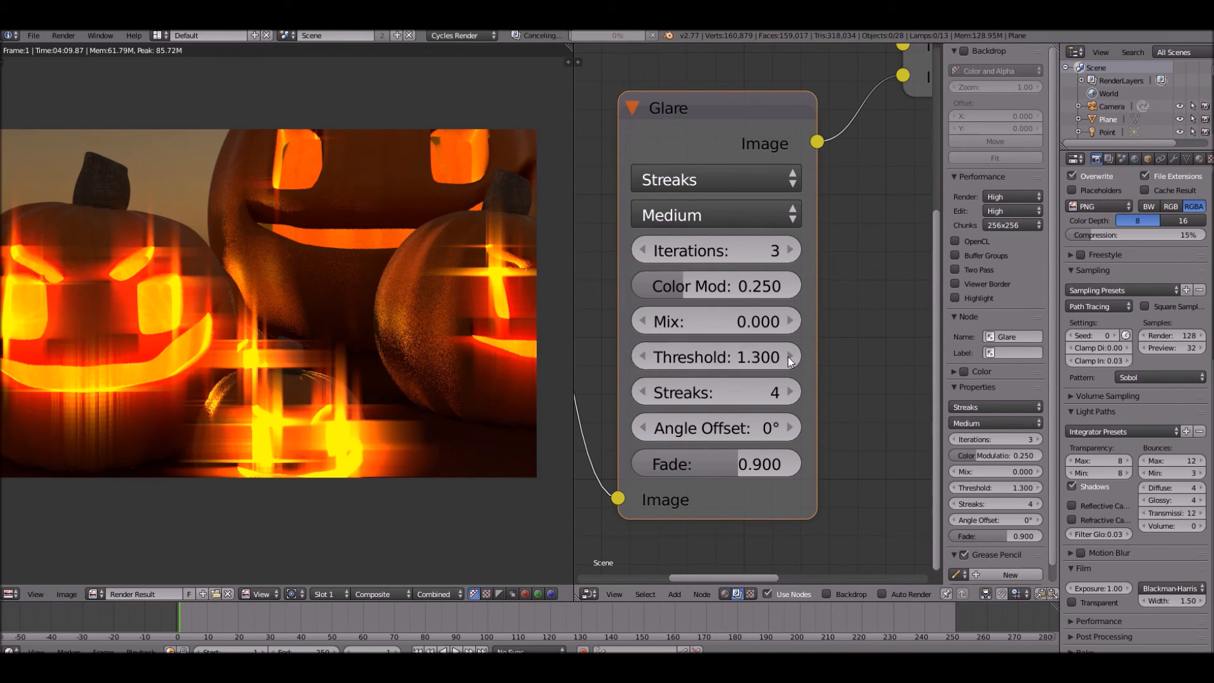
click(788, 357)
click(789, 357)
click(789, 357)
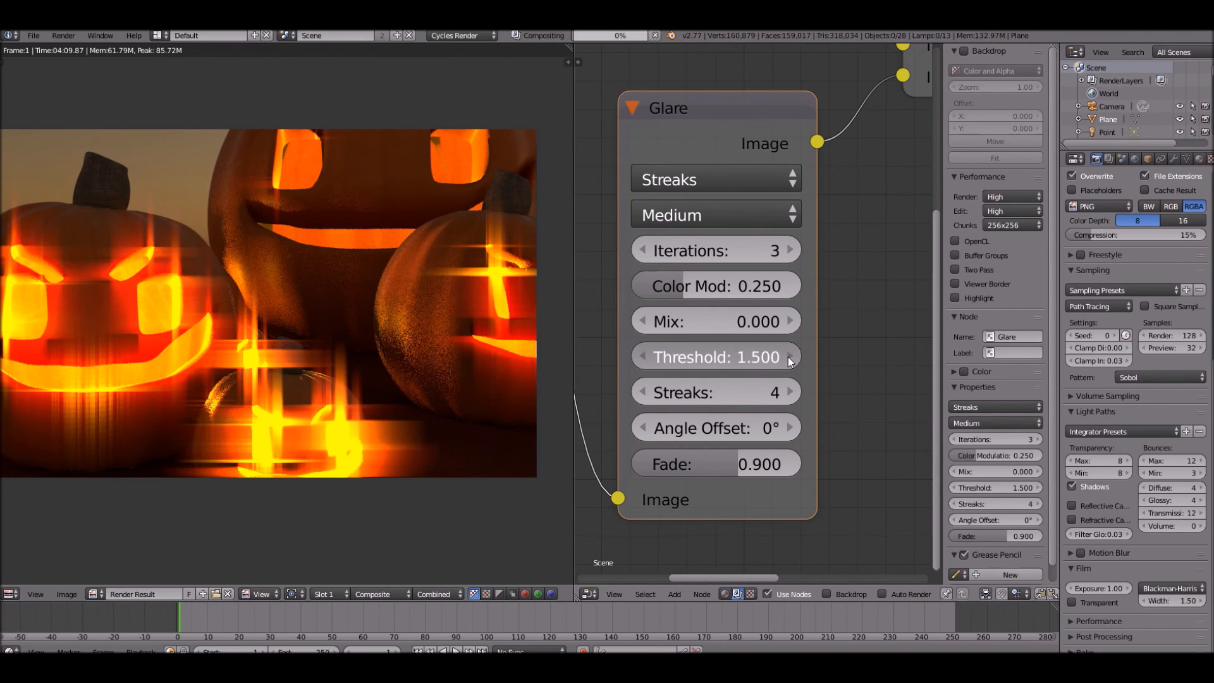
click(789, 357)
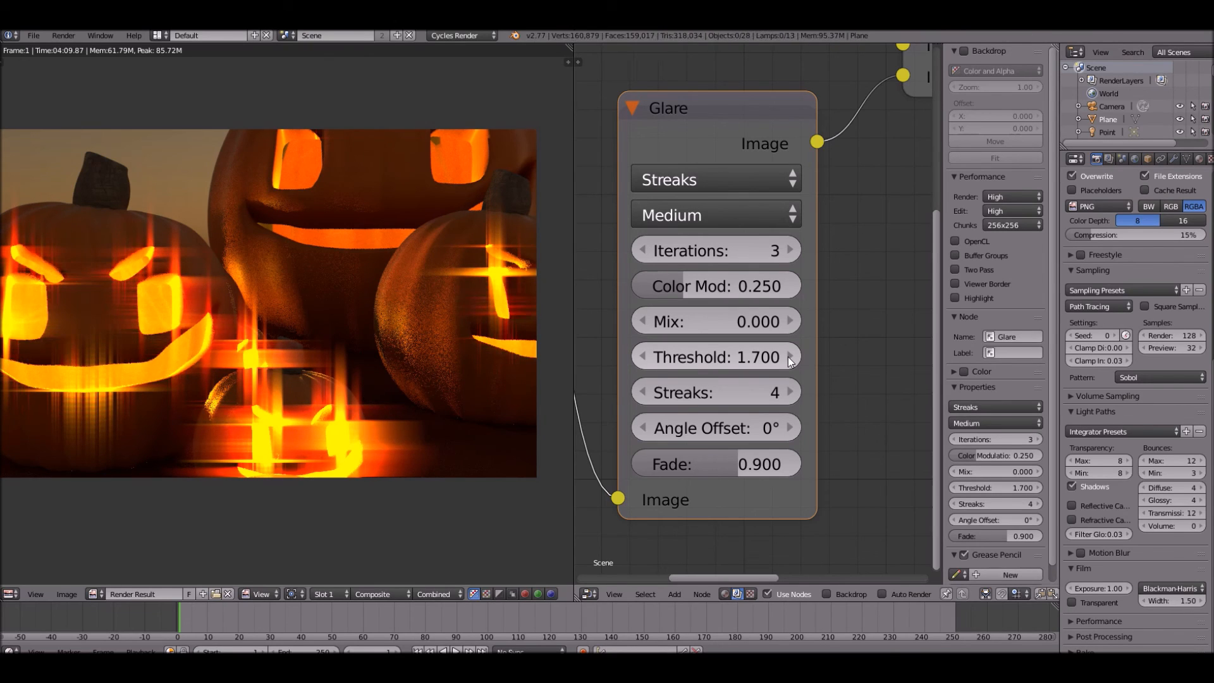
Step: Set the Glare node's Fade to 0.857 and its threshold to 1.500, and check the streaks in the image
mouse_move(729, 476)
mouse_down()
mouse_move(703, 481)
mouse_move(714, 468)
mouse_up()
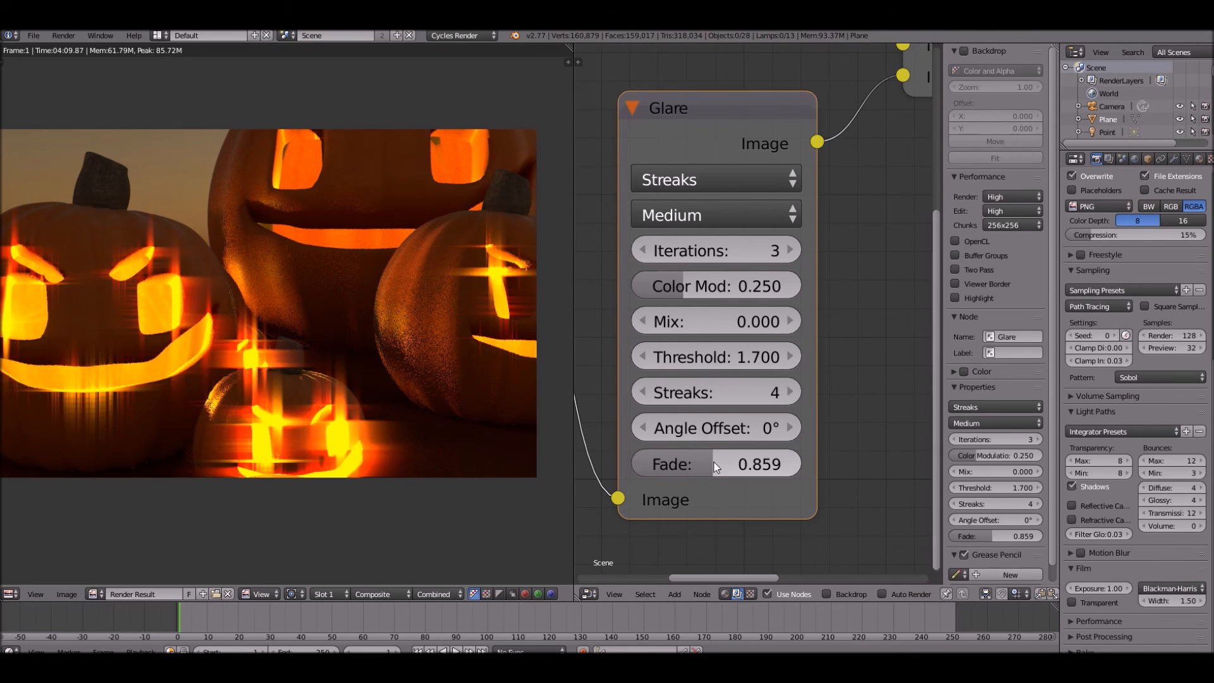
drag(703, 471, 700, 471)
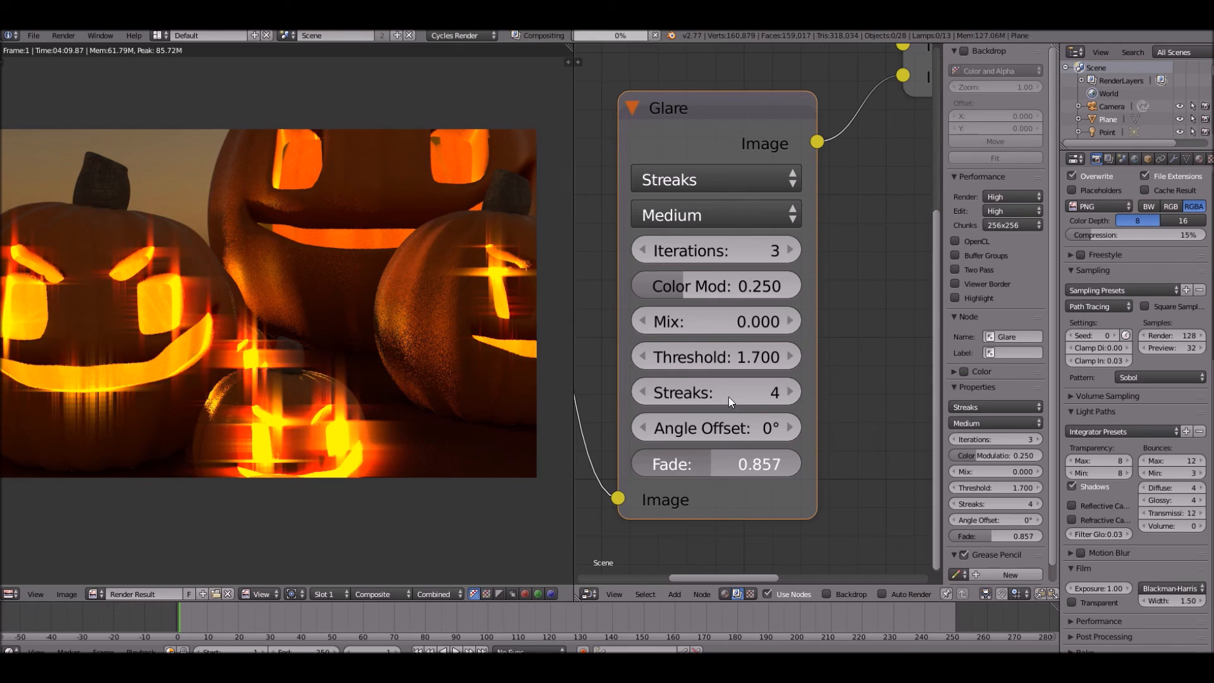
click(647, 357)
click(646, 357)
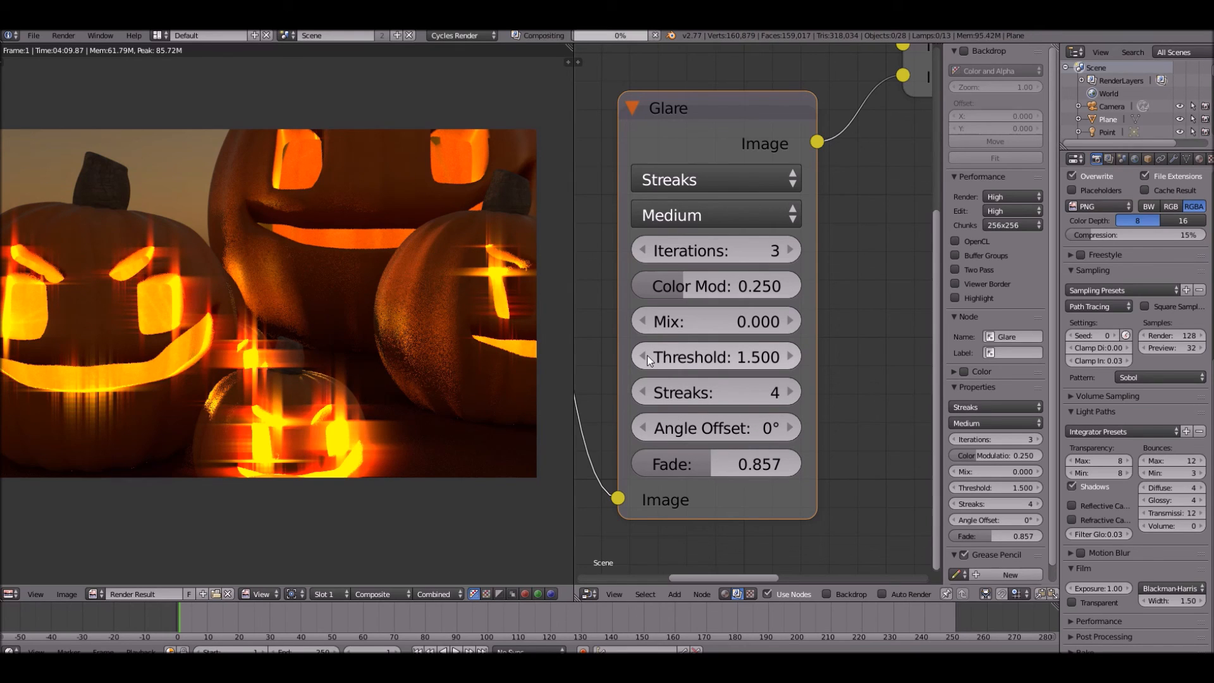
scroll(135, 399, down, 2)
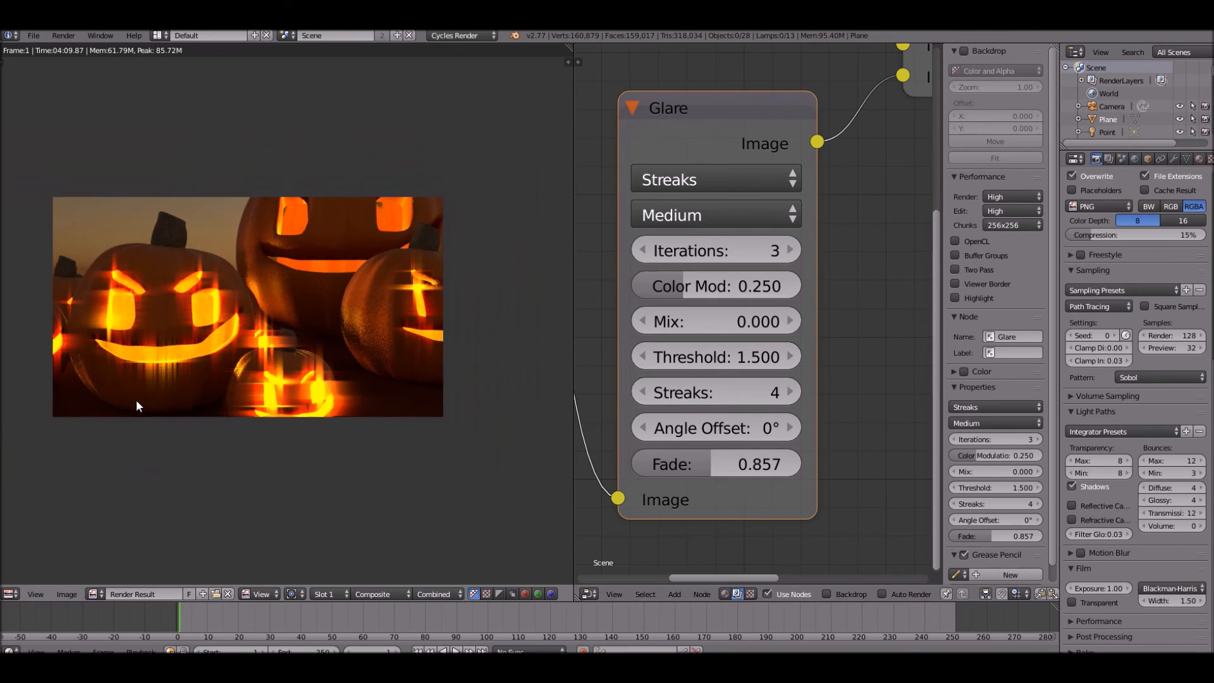
scroll(128, 394, up, 1)
middle_drag(215, 351, 141, 442)
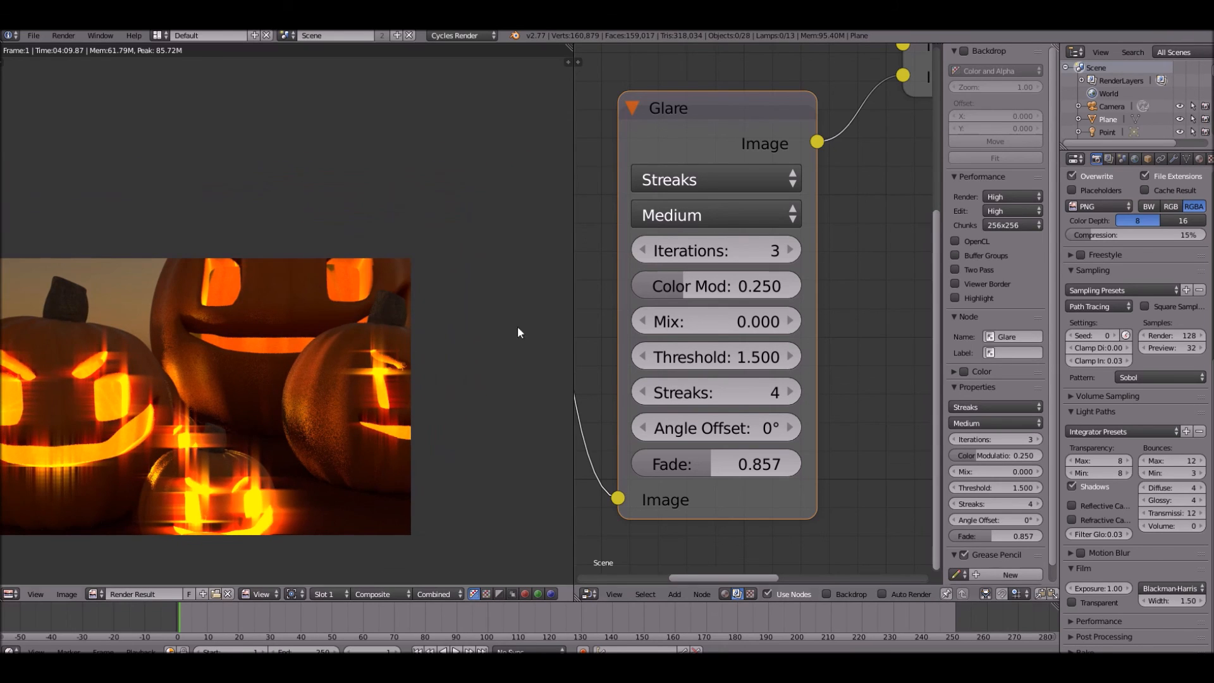
Step: Set the Glare node's quality to Low
middle_drag(675, 294, 561, 363)
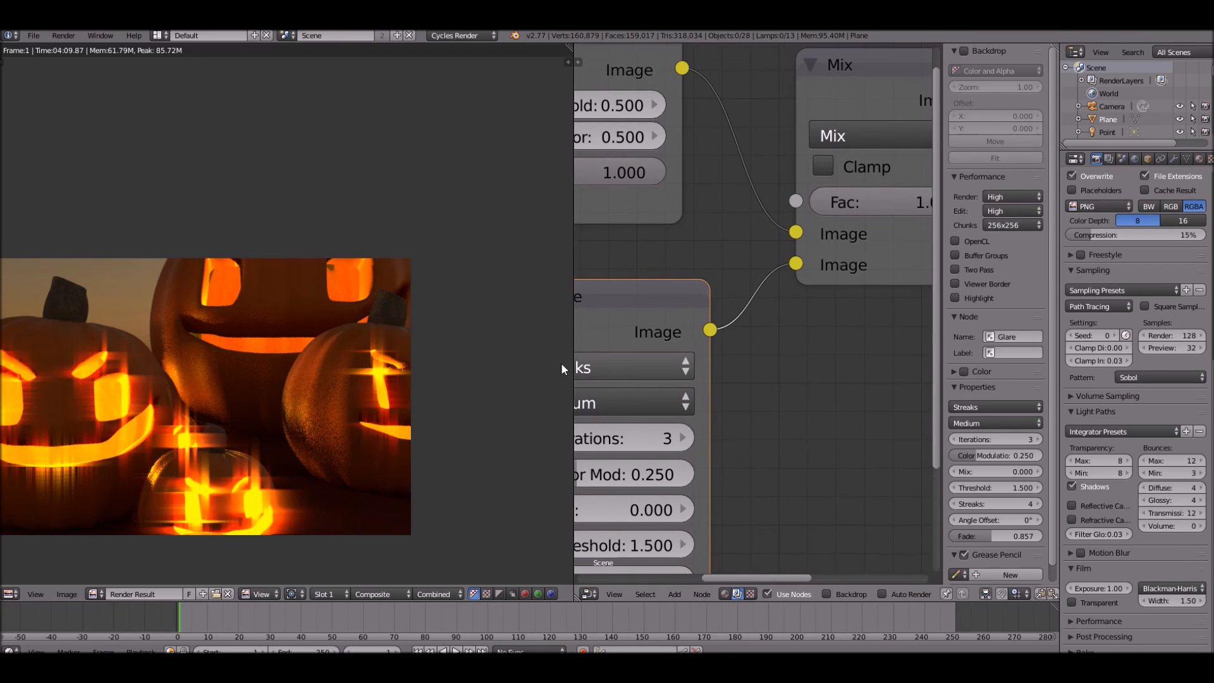
click(648, 399)
click(588, 304)
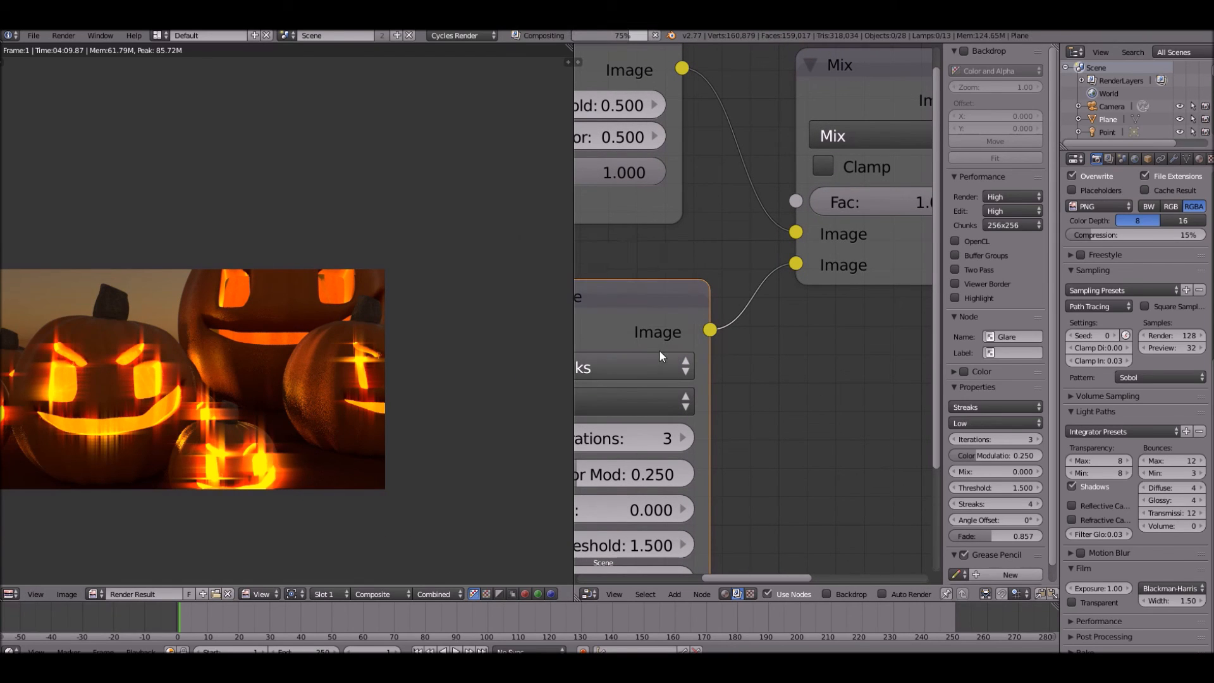
Step: Try the Ghosts glare type, then set the Glare node to Fog Glow and inspect the image
middle_drag(701, 397, 763, 417)
click(659, 378)
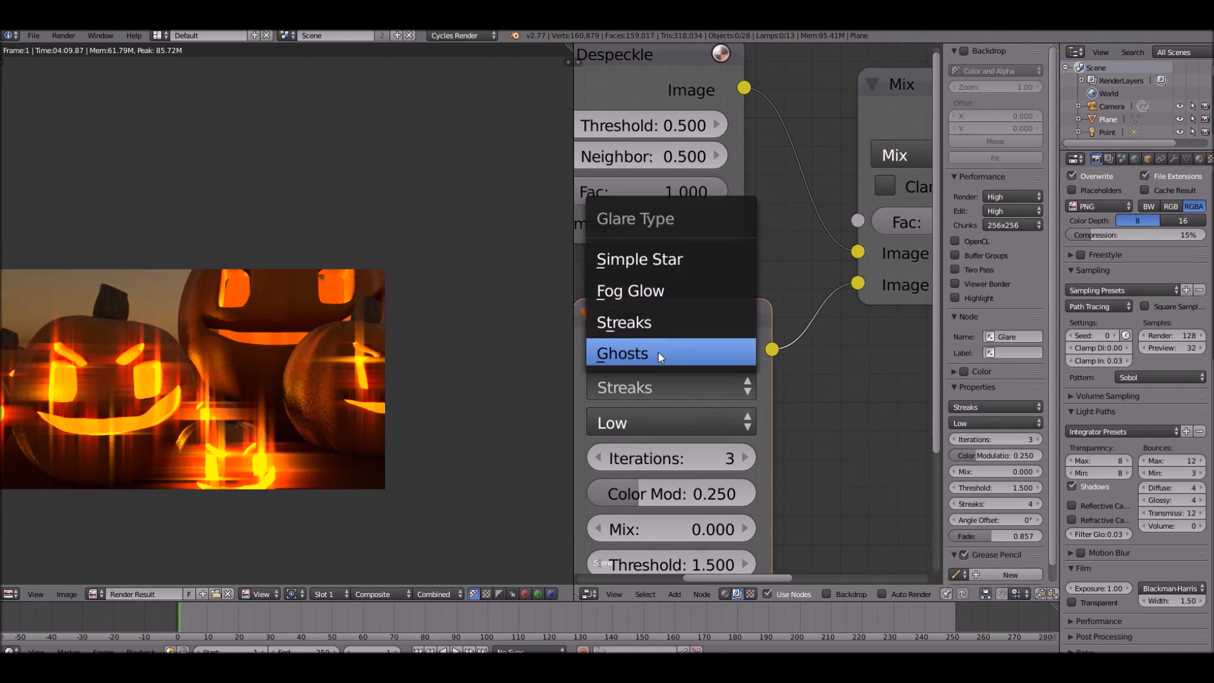
click(658, 352)
click(656, 387)
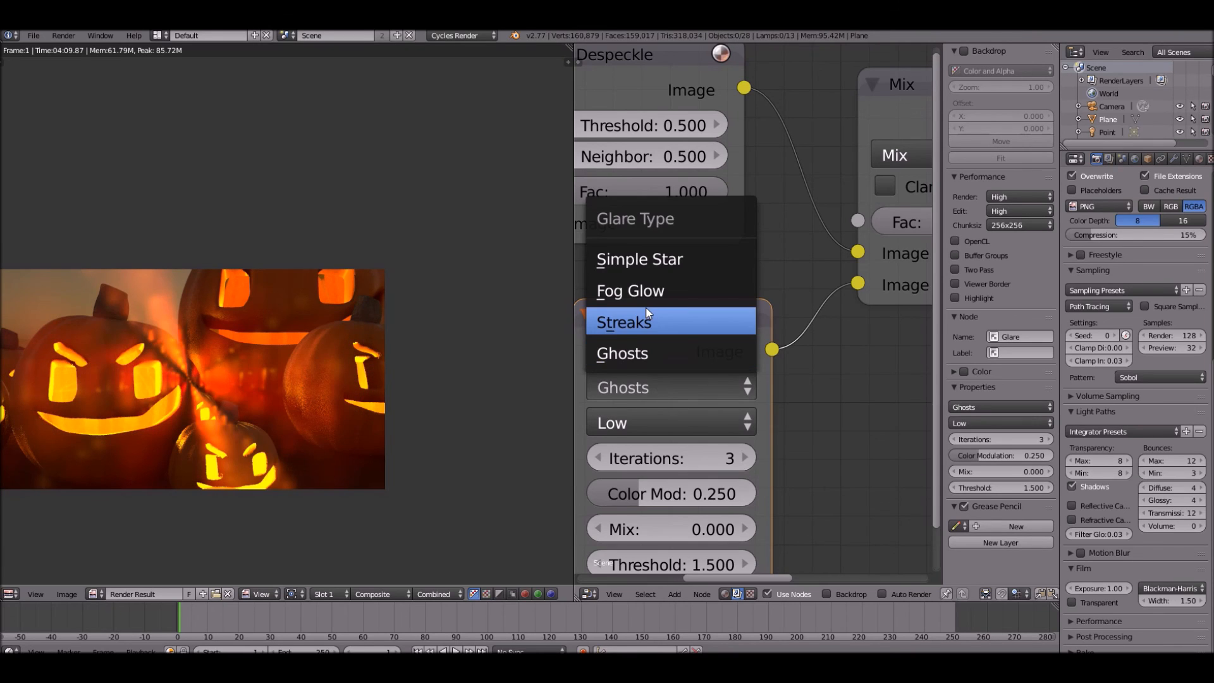
click(648, 290)
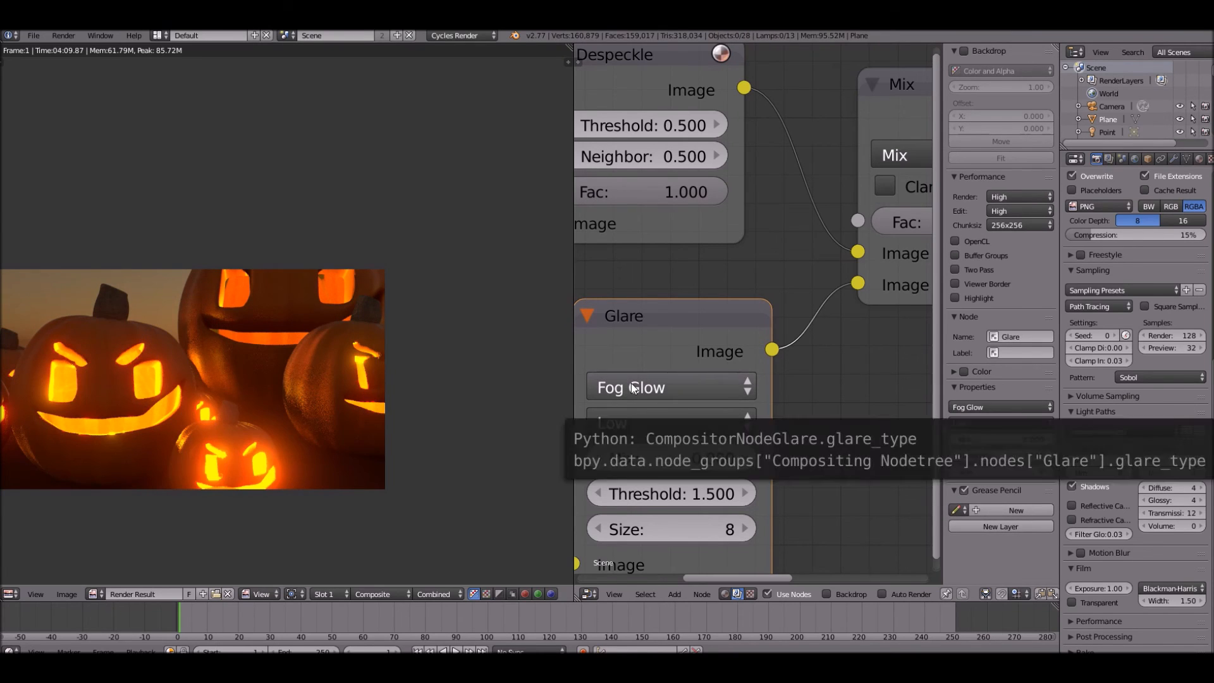
scroll(319, 348, up, 2)
scroll(369, 294, down, 5)
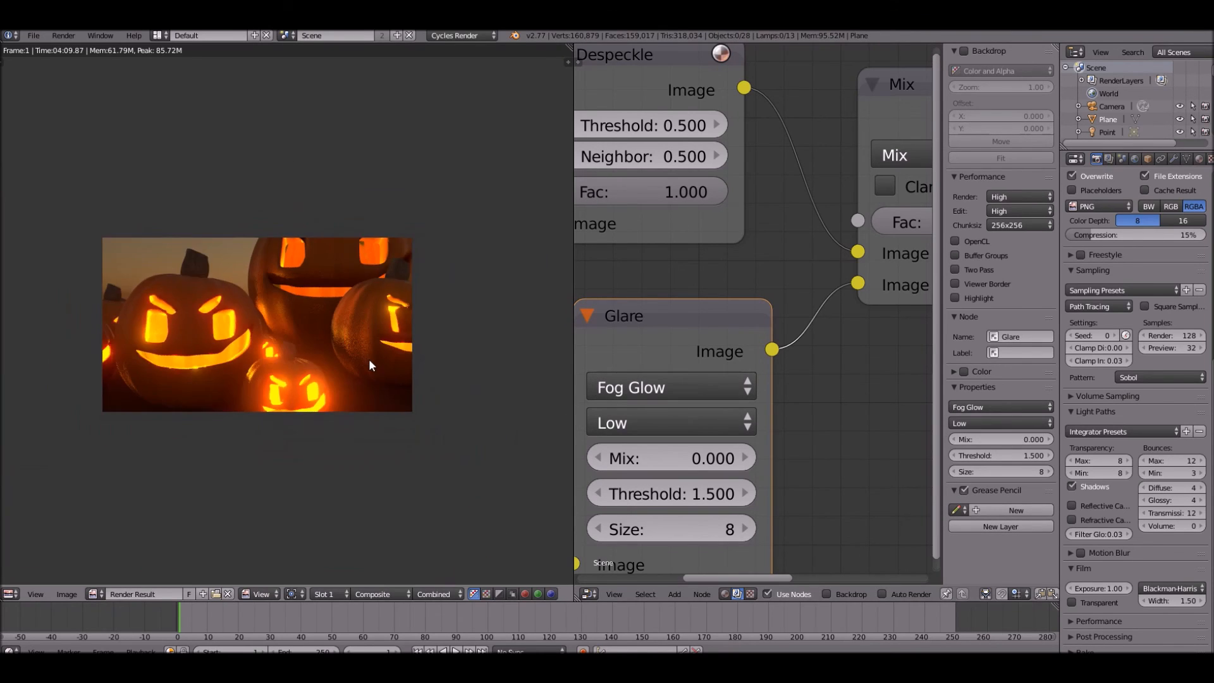
Step: Try the Simple Star glare type and switch the Glare node back to Fog Glow
click(690, 386)
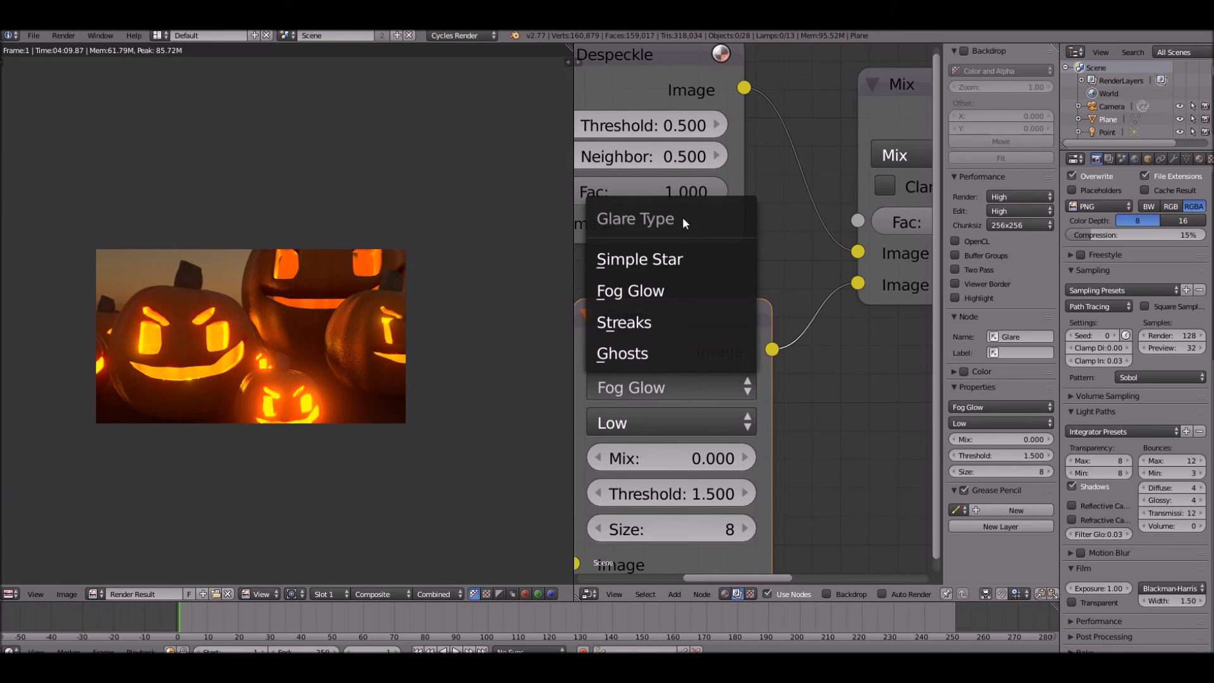
click(686, 256)
click(638, 387)
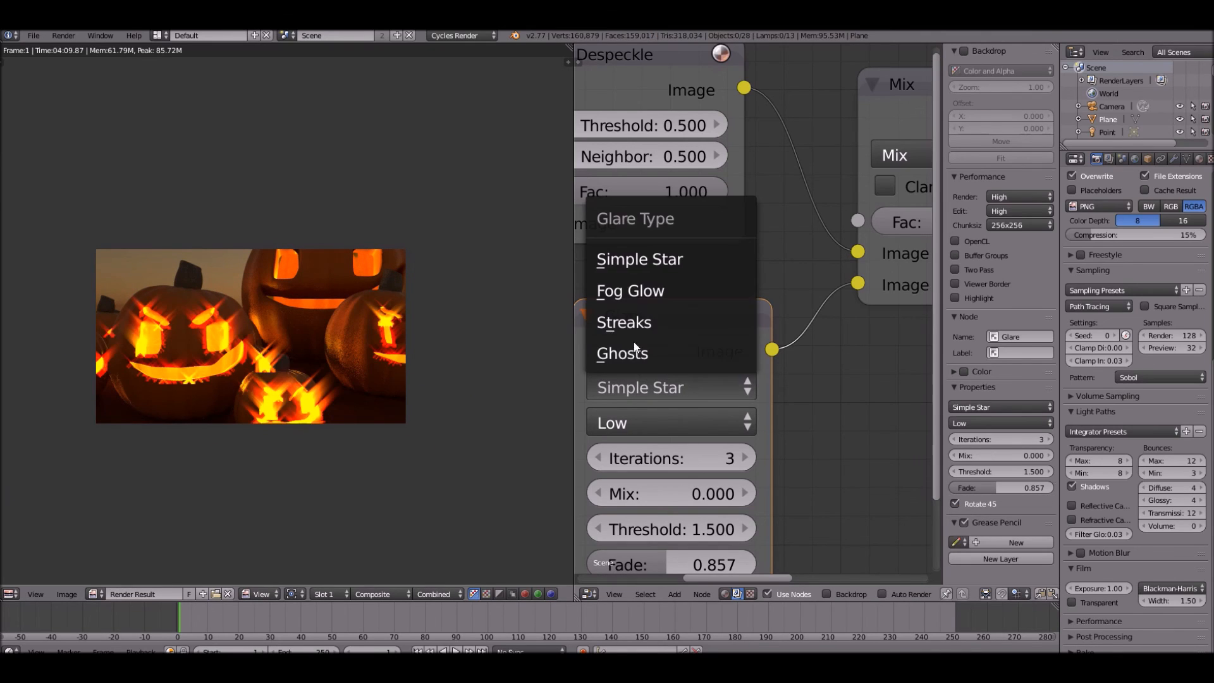
click(643, 288)
Step: Lower the threshold of the Fog Glow glare to 0.900
middle_drag(673, 410, 666, 377)
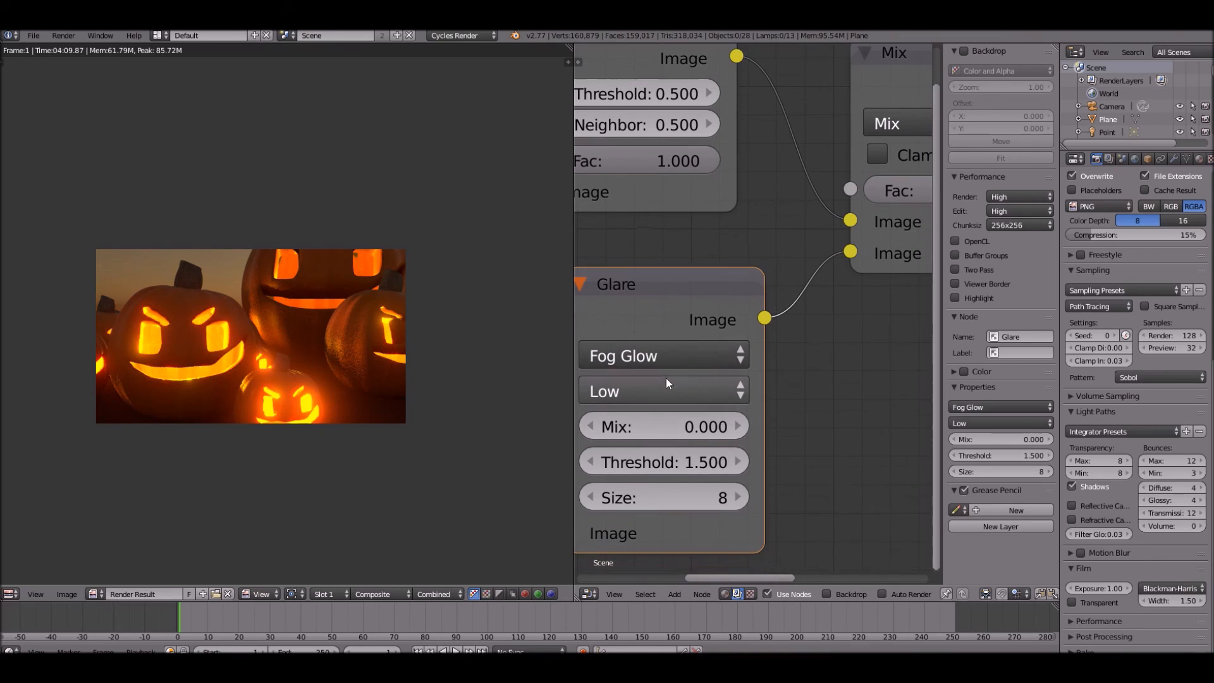
click(589, 469)
click(589, 471)
click(590, 471)
click(589, 471)
click(590, 471)
click(591, 470)
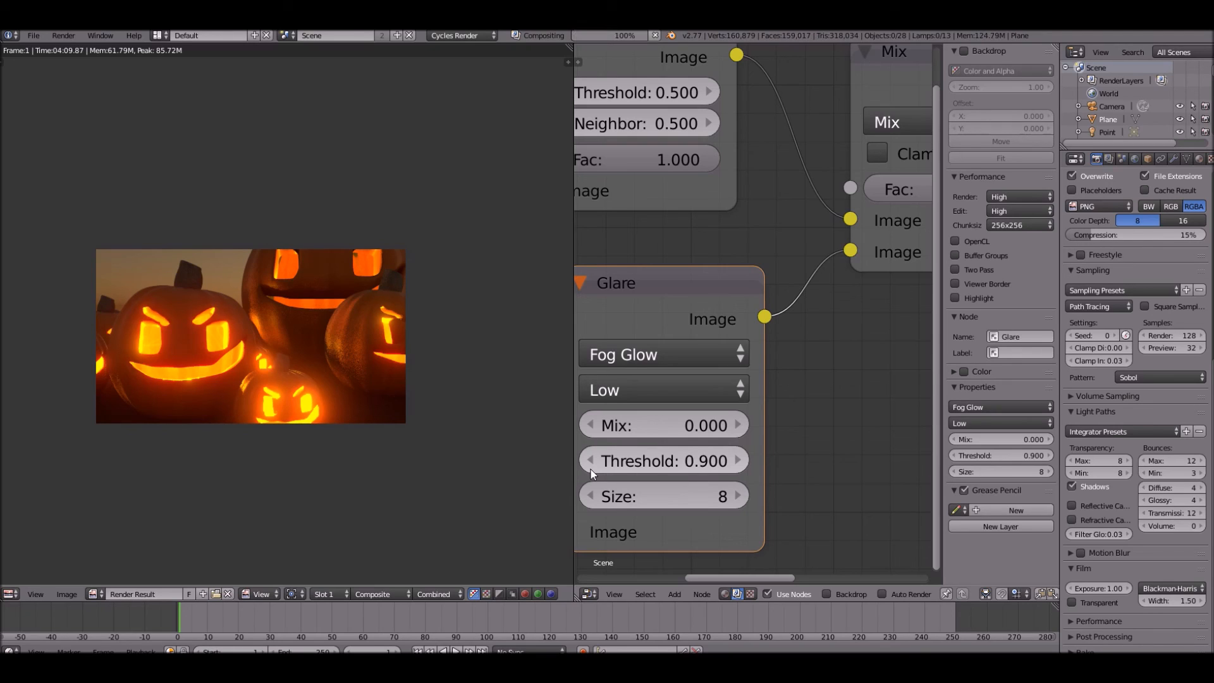
Step: Try a Fog Glow size of 9 and return it to 8
scroll(655, 515, down, 1)
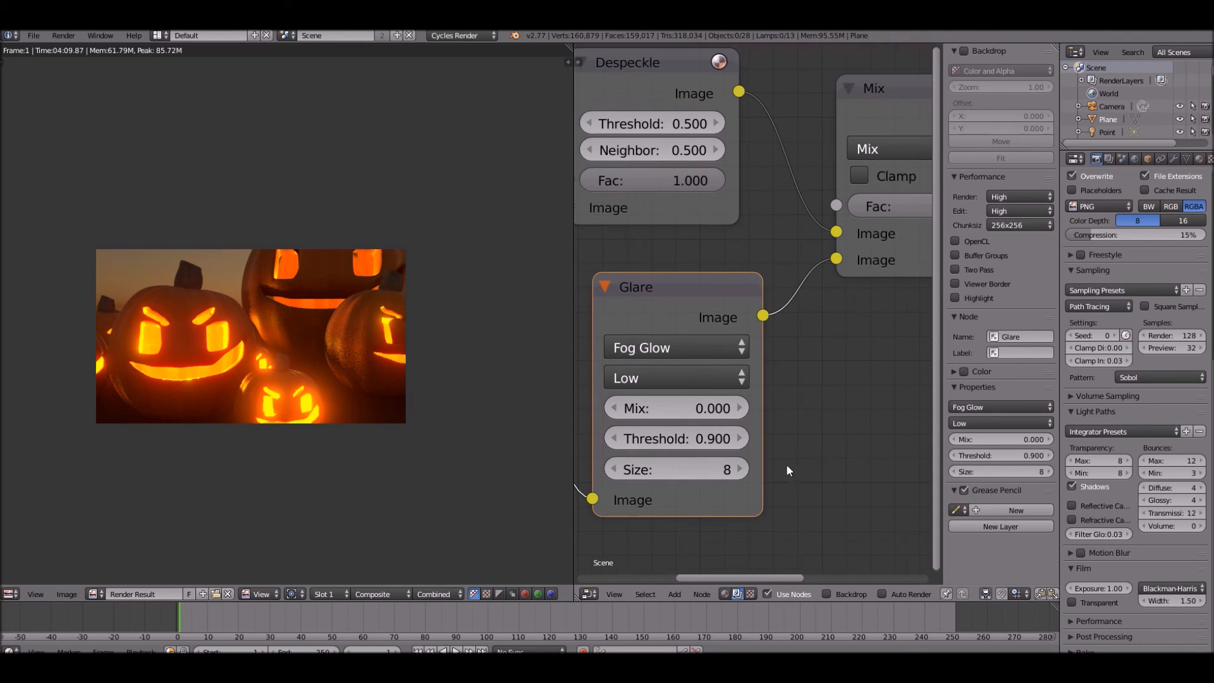
click(746, 468)
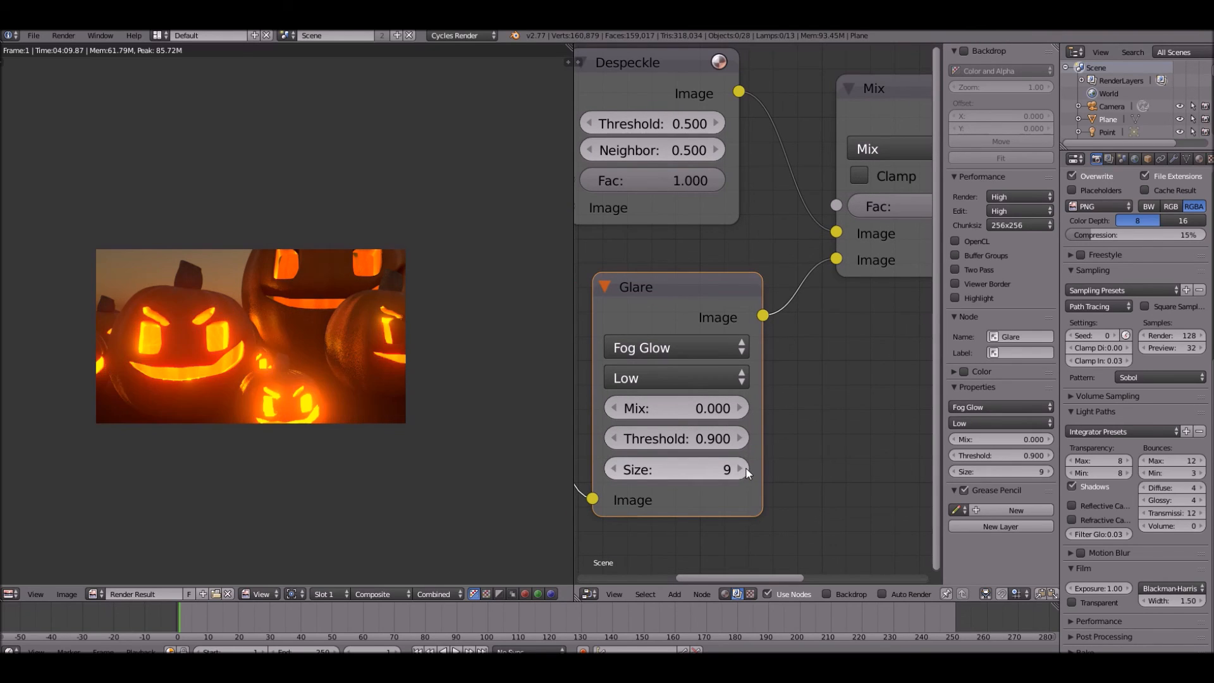
click(615, 469)
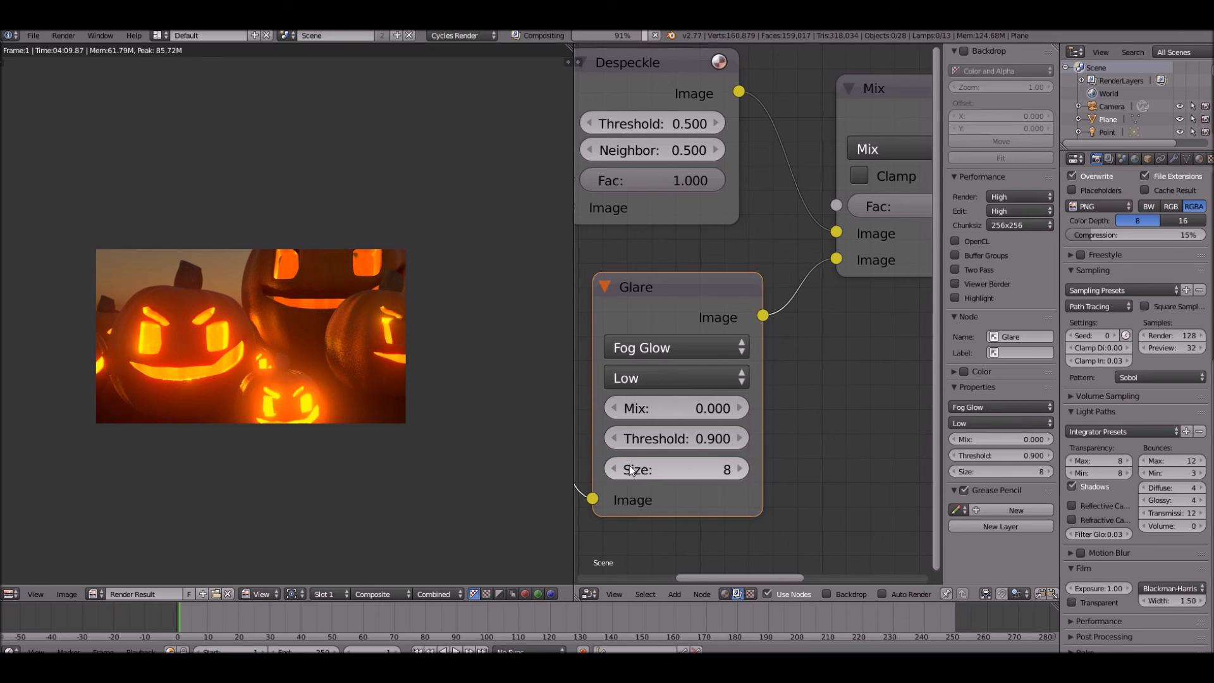
Step: Set the size of the Fog Glow glare to 9 and check the glow in the rendered image
click(741, 469)
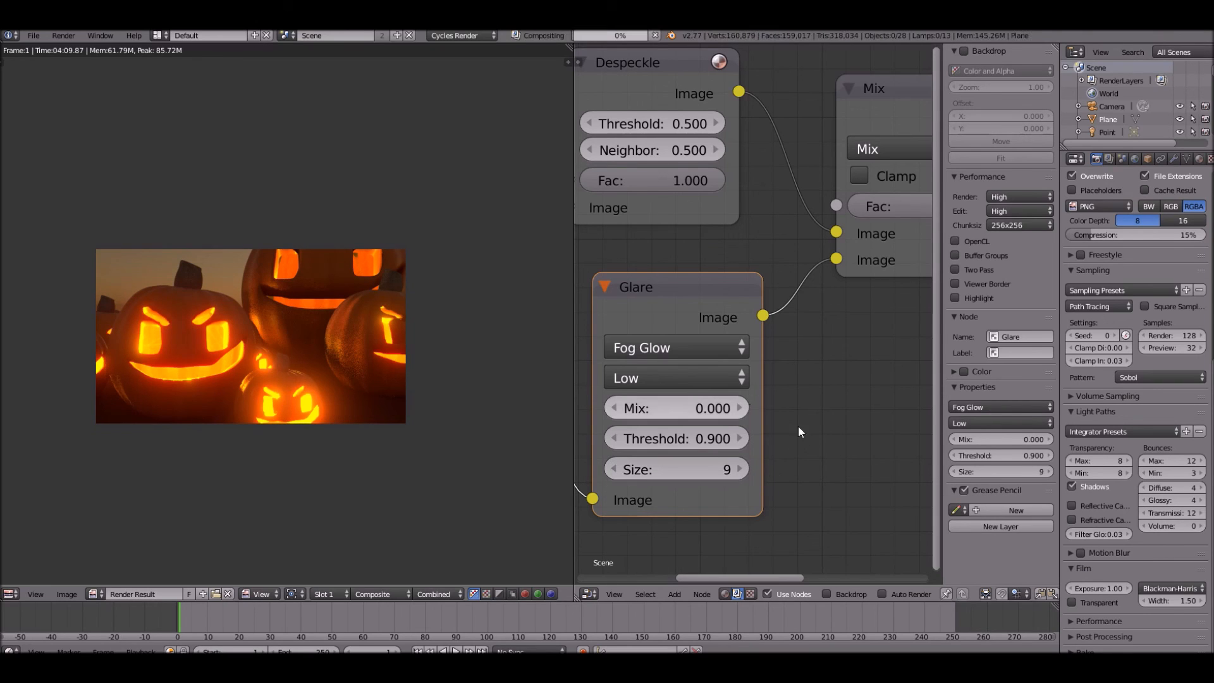
scroll(870, 358, down, 1)
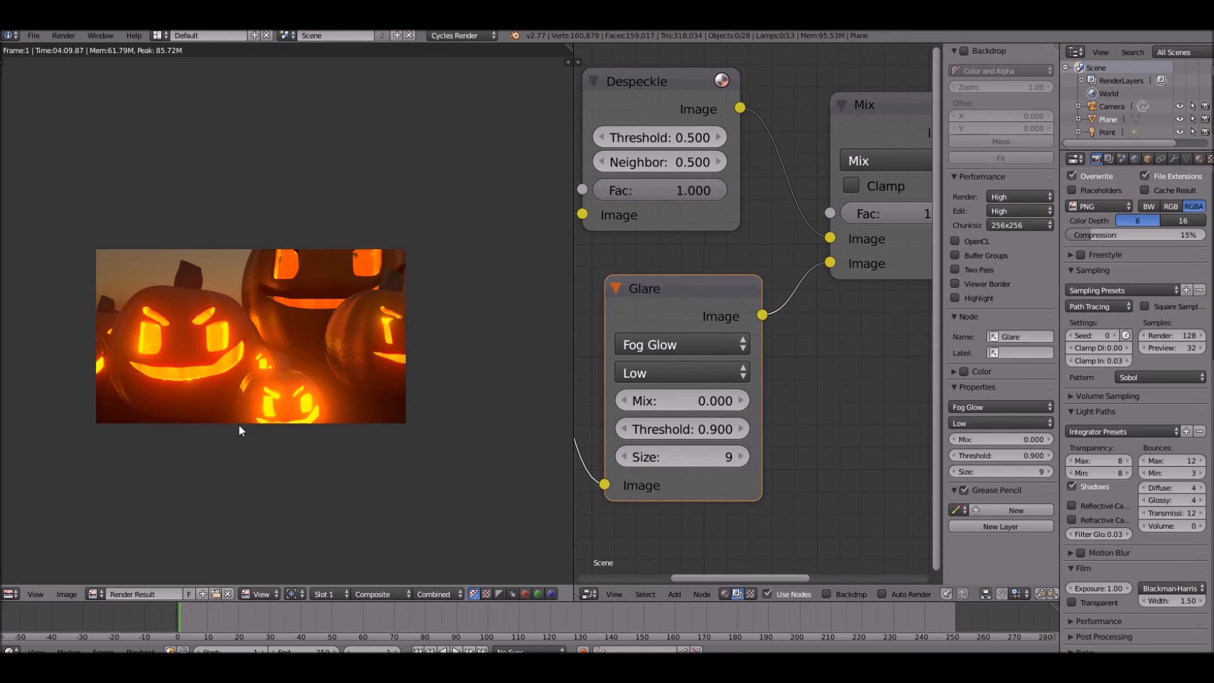
scroll(303, 427, up, 2)
scroll(260, 480, down, 1)
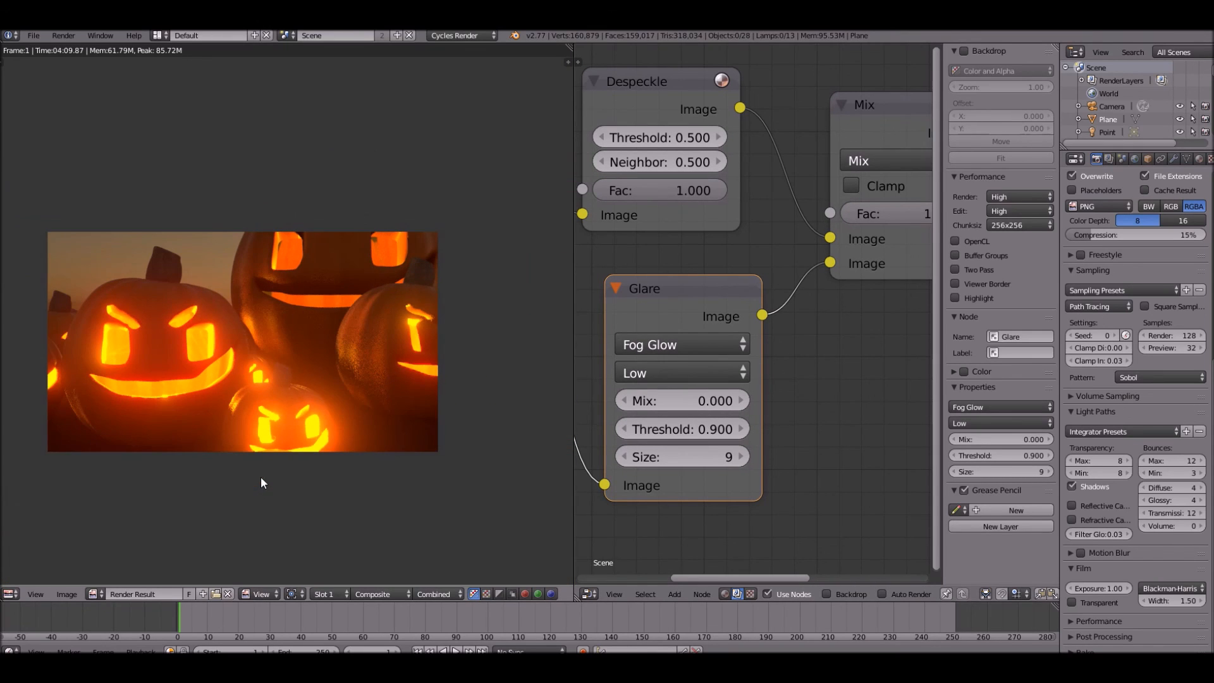
scroll(333, 426, down, 2)
scroll(287, 454, up, 1)
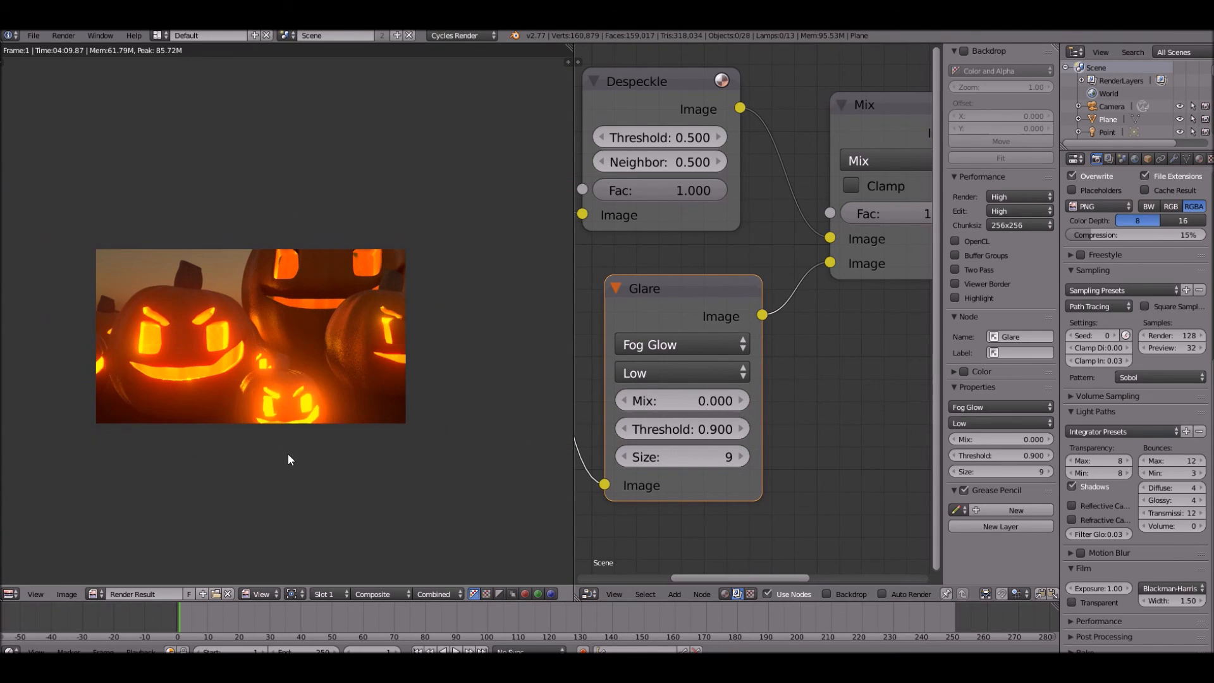
Step: Examine the Despeckle, Glare and Mix node setup and the fog glow around the carved pumpkin faces
scroll(817, 421, down, 1)
scroll(817, 415, down, 5)
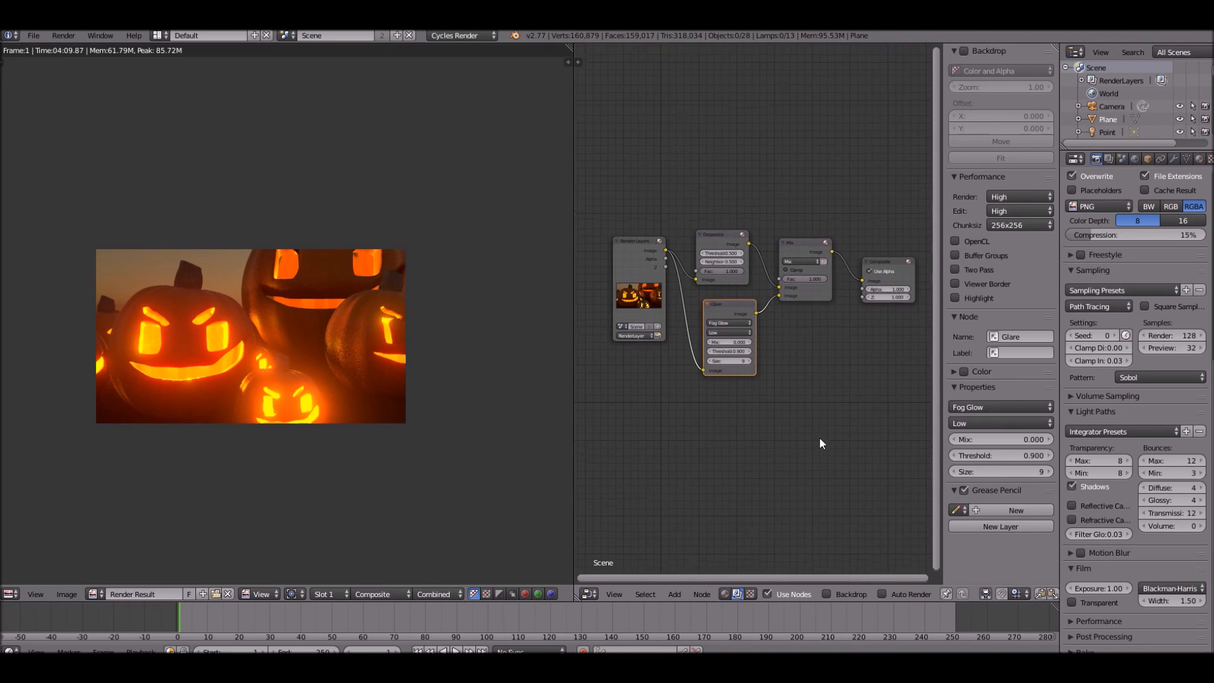
middle_drag(811, 416, 787, 501)
scroll(775, 503, up, 2)
scroll(776, 505, up, 1)
middle_drag(797, 443, 818, 476)
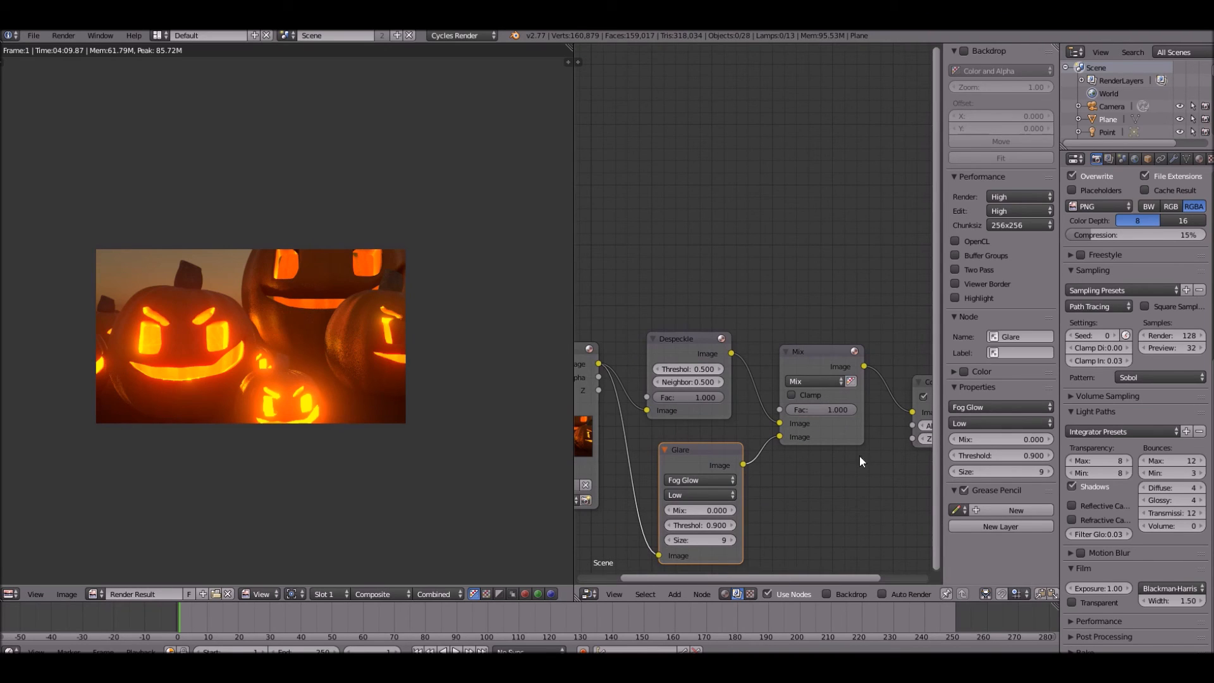
scroll(241, 377, up, 2)
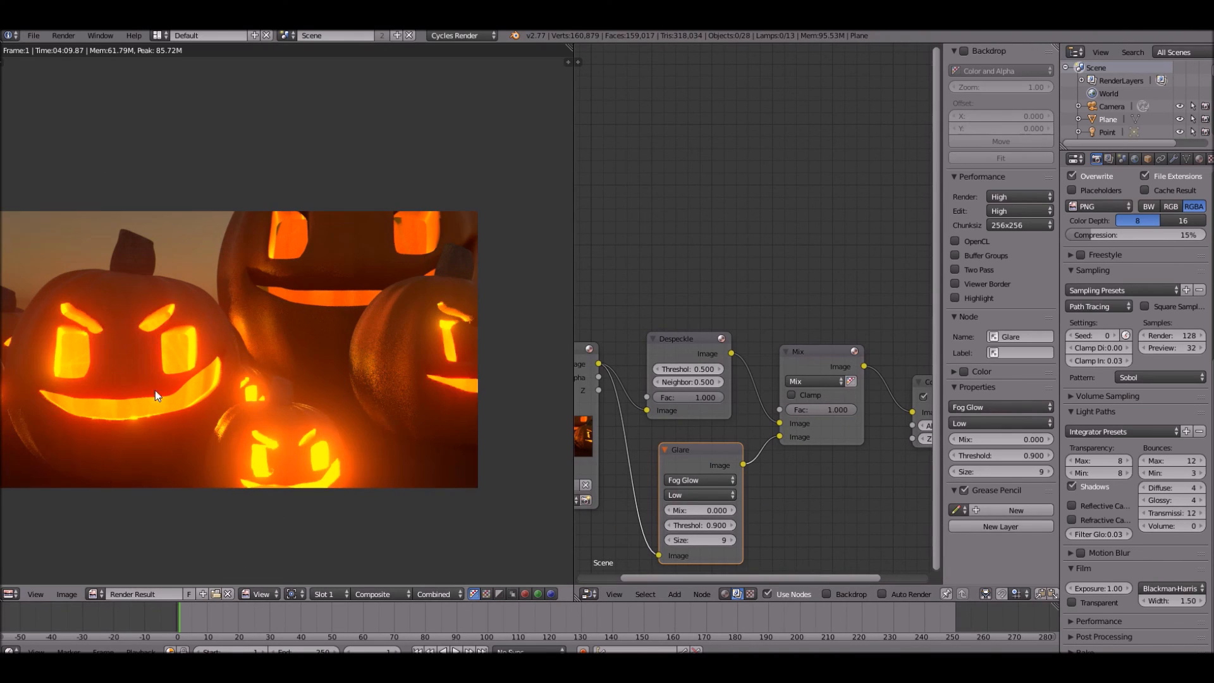
scroll(278, 313, down, 2)
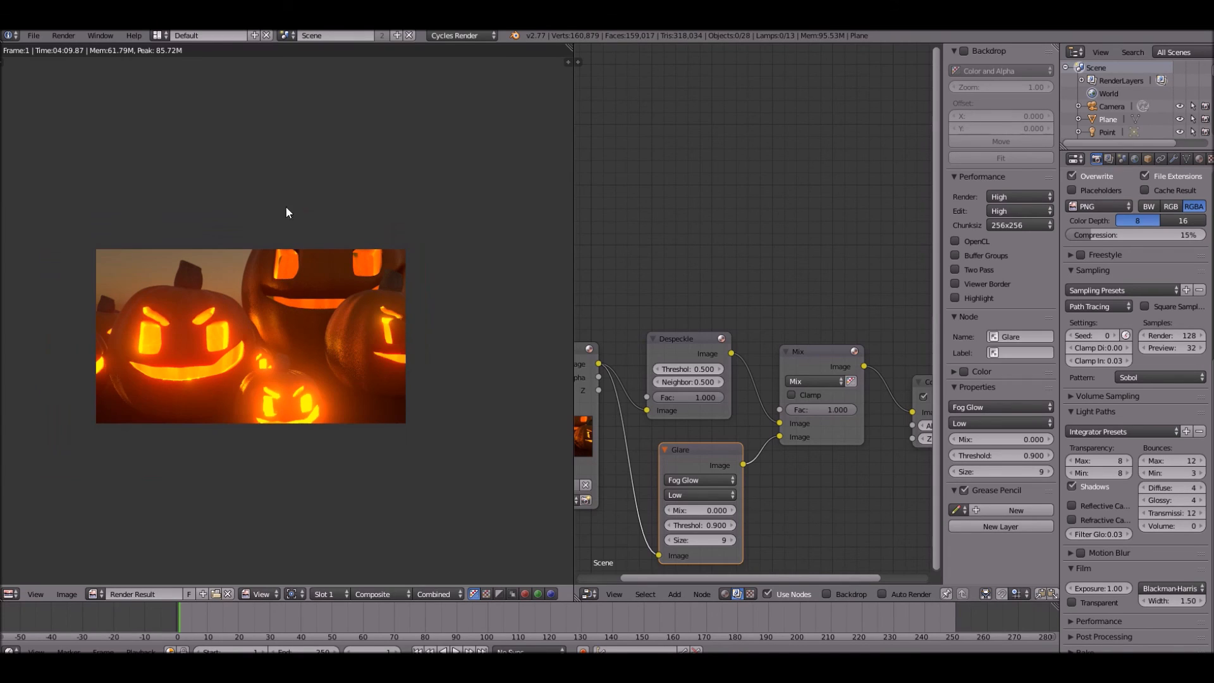